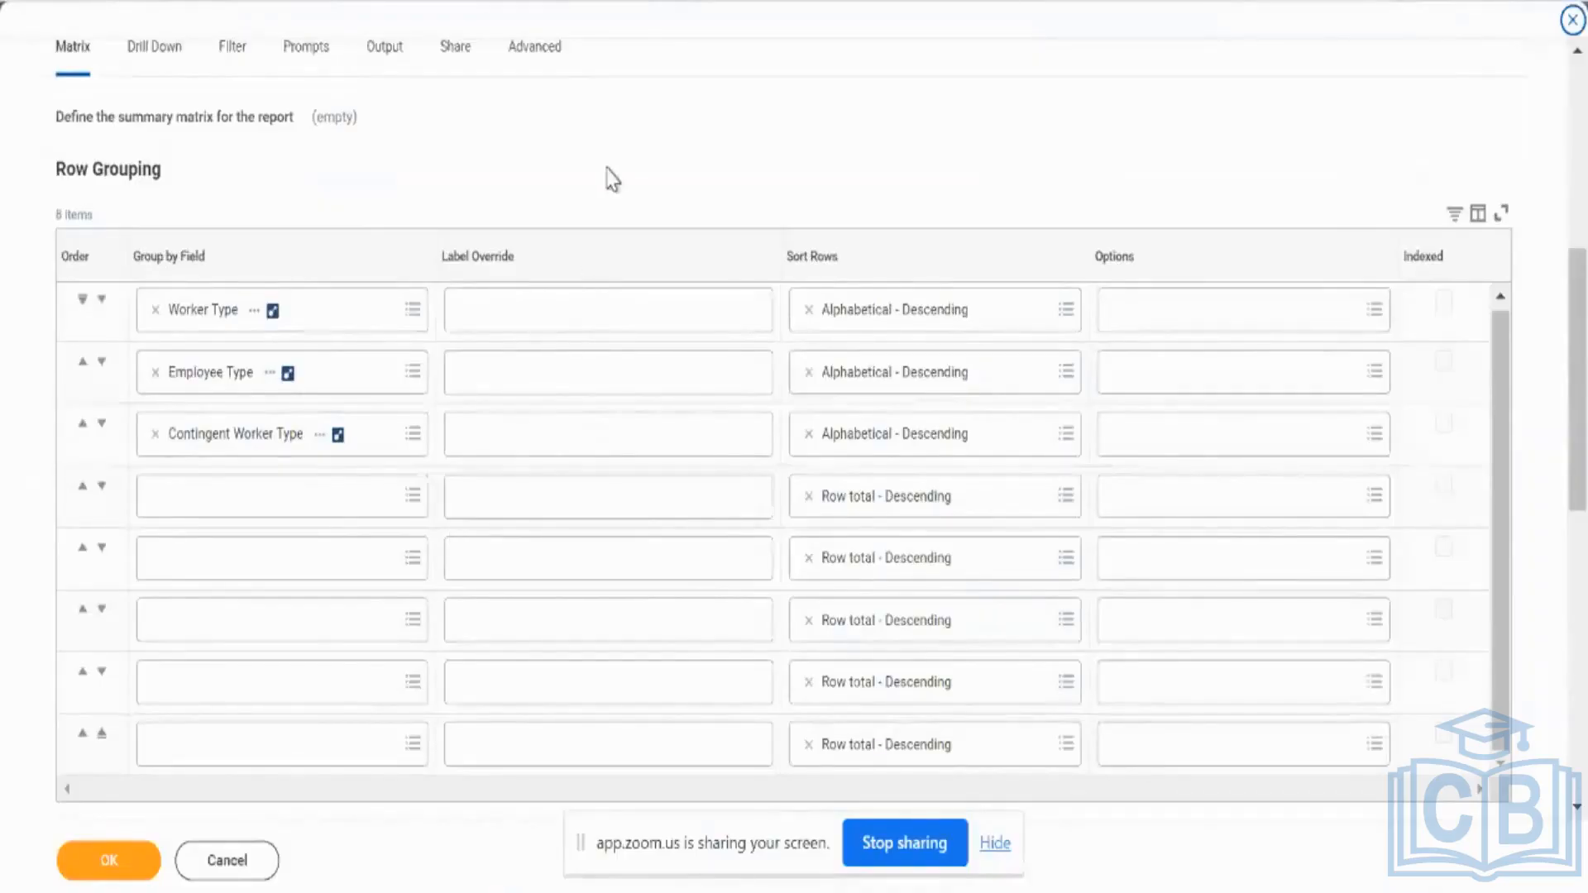
Review the matrix definition's row grouping, column grouping and fields to summarize.
scroll(612, 178, down, 3)
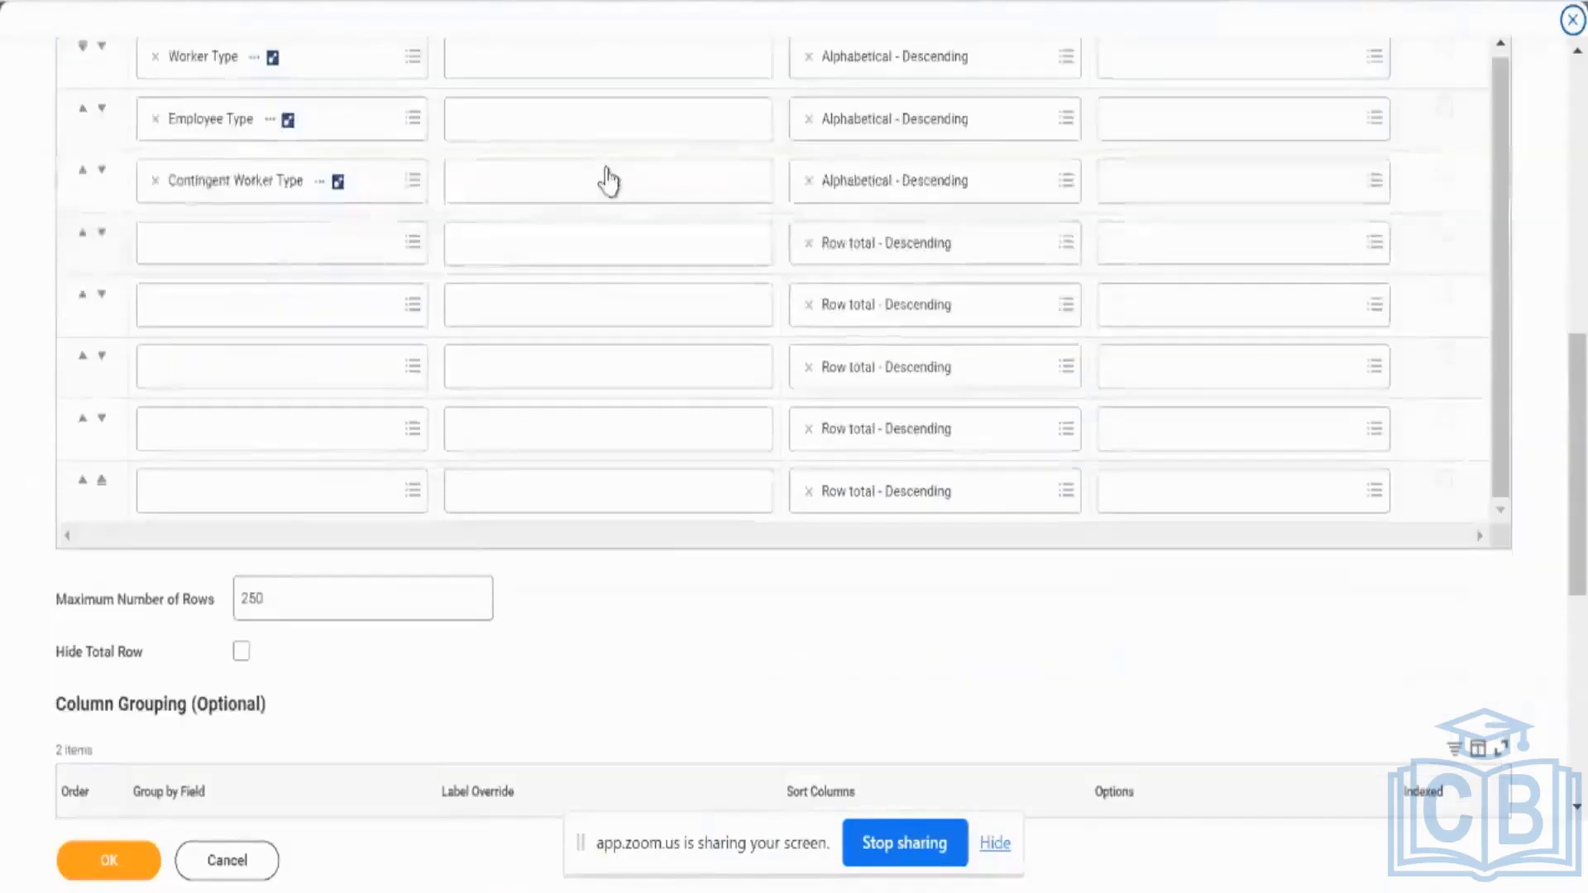
scroll(667, 684, down, 7)
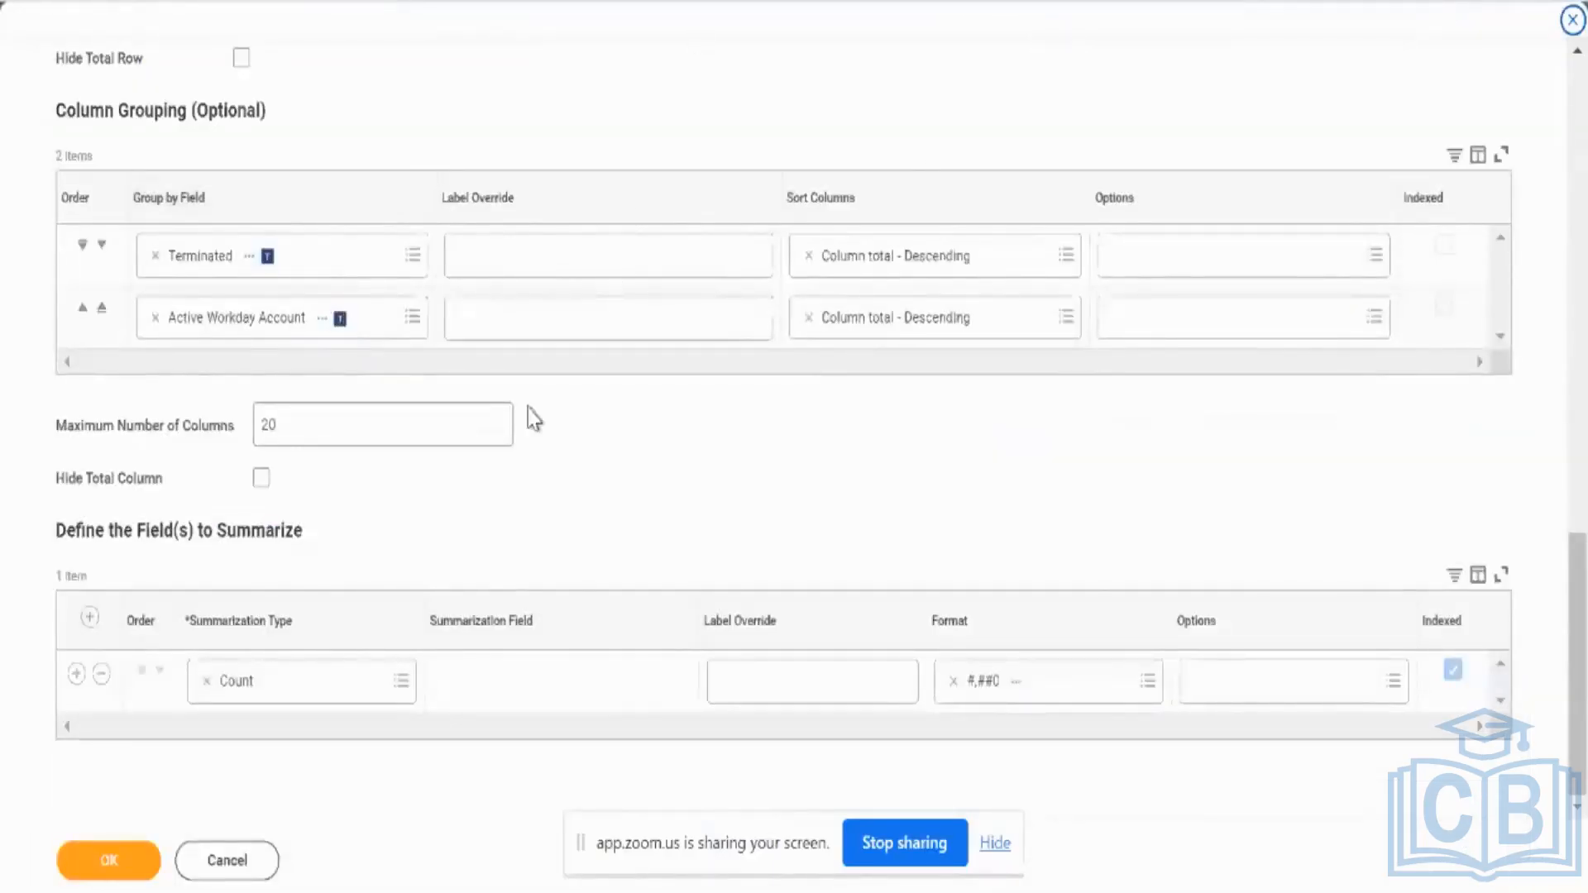
triple_click(128, 532)
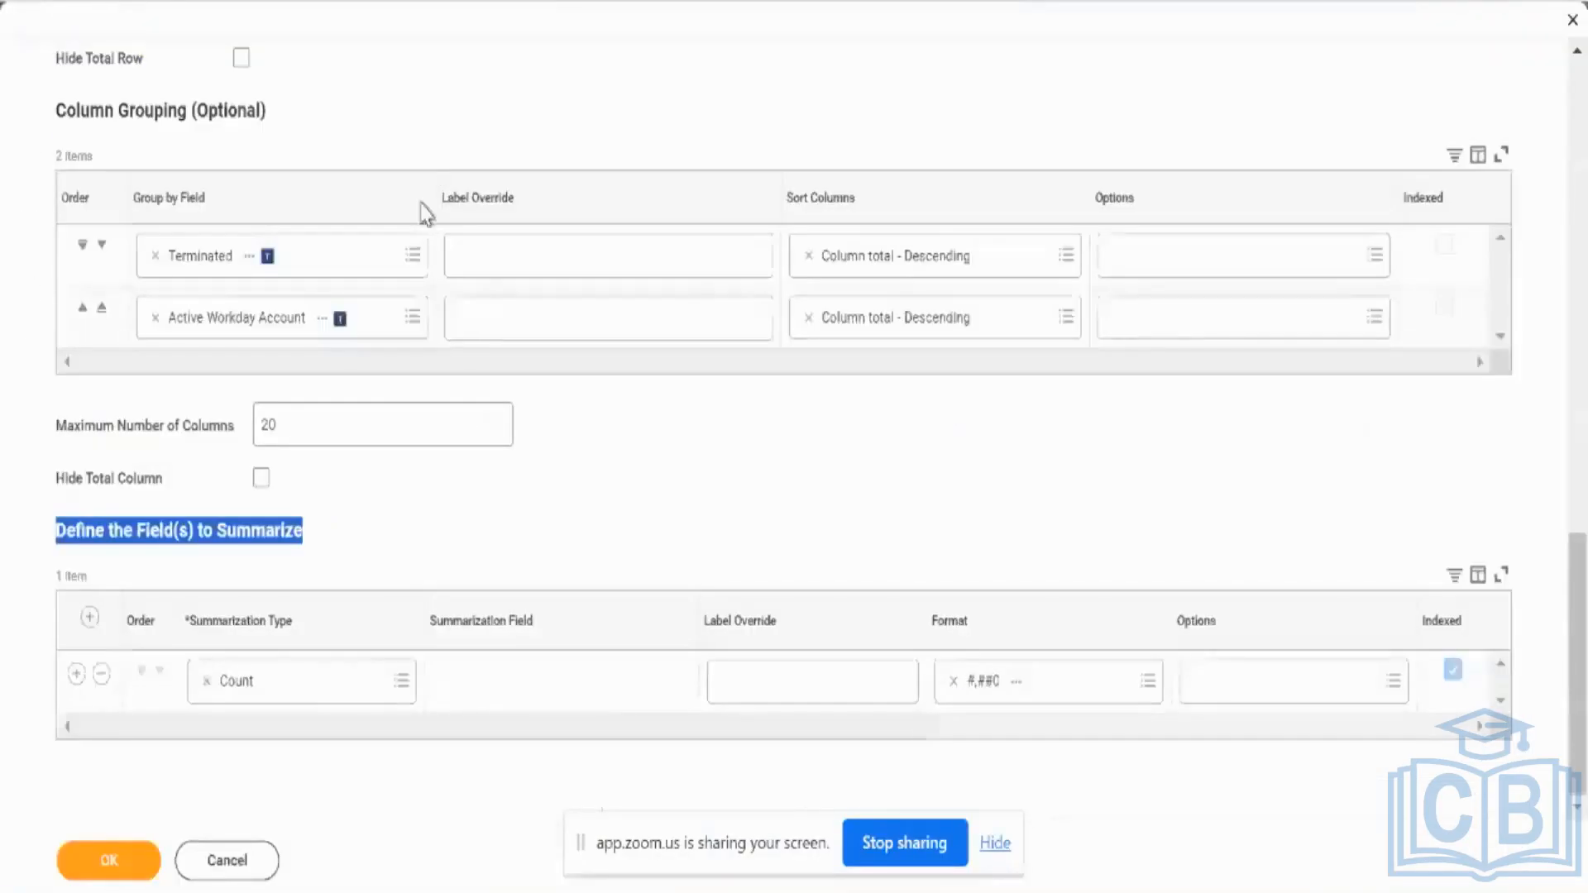
Show the report copy's drill-down settings and look through its group-by fields and drillable fields.
scroll(418, 212, up, 9)
scroll(420, 238, up, 3)
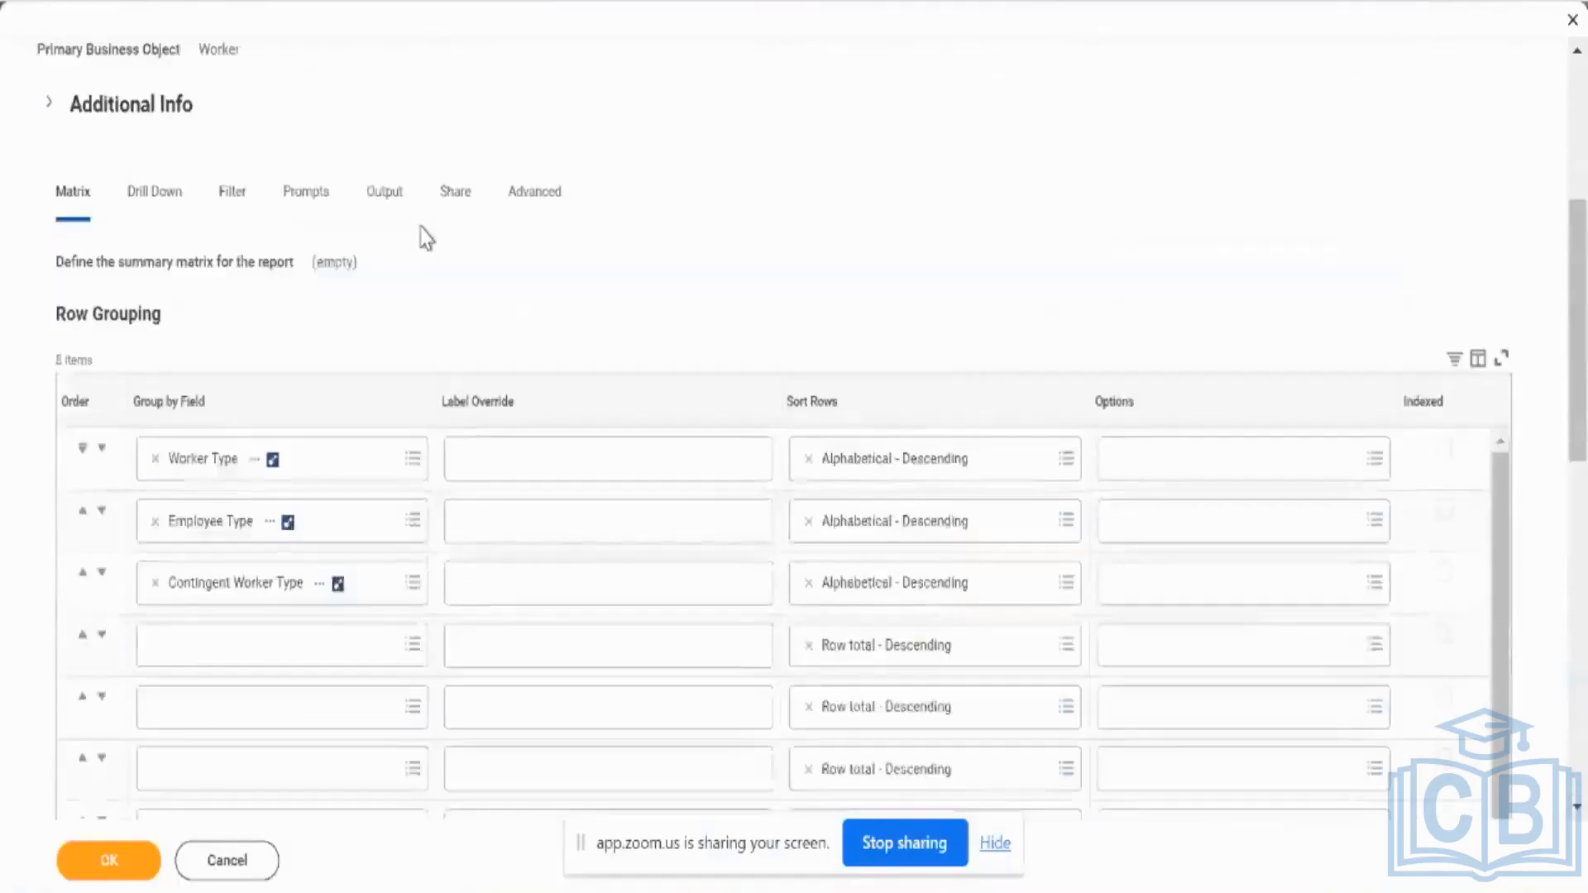
click(158, 207)
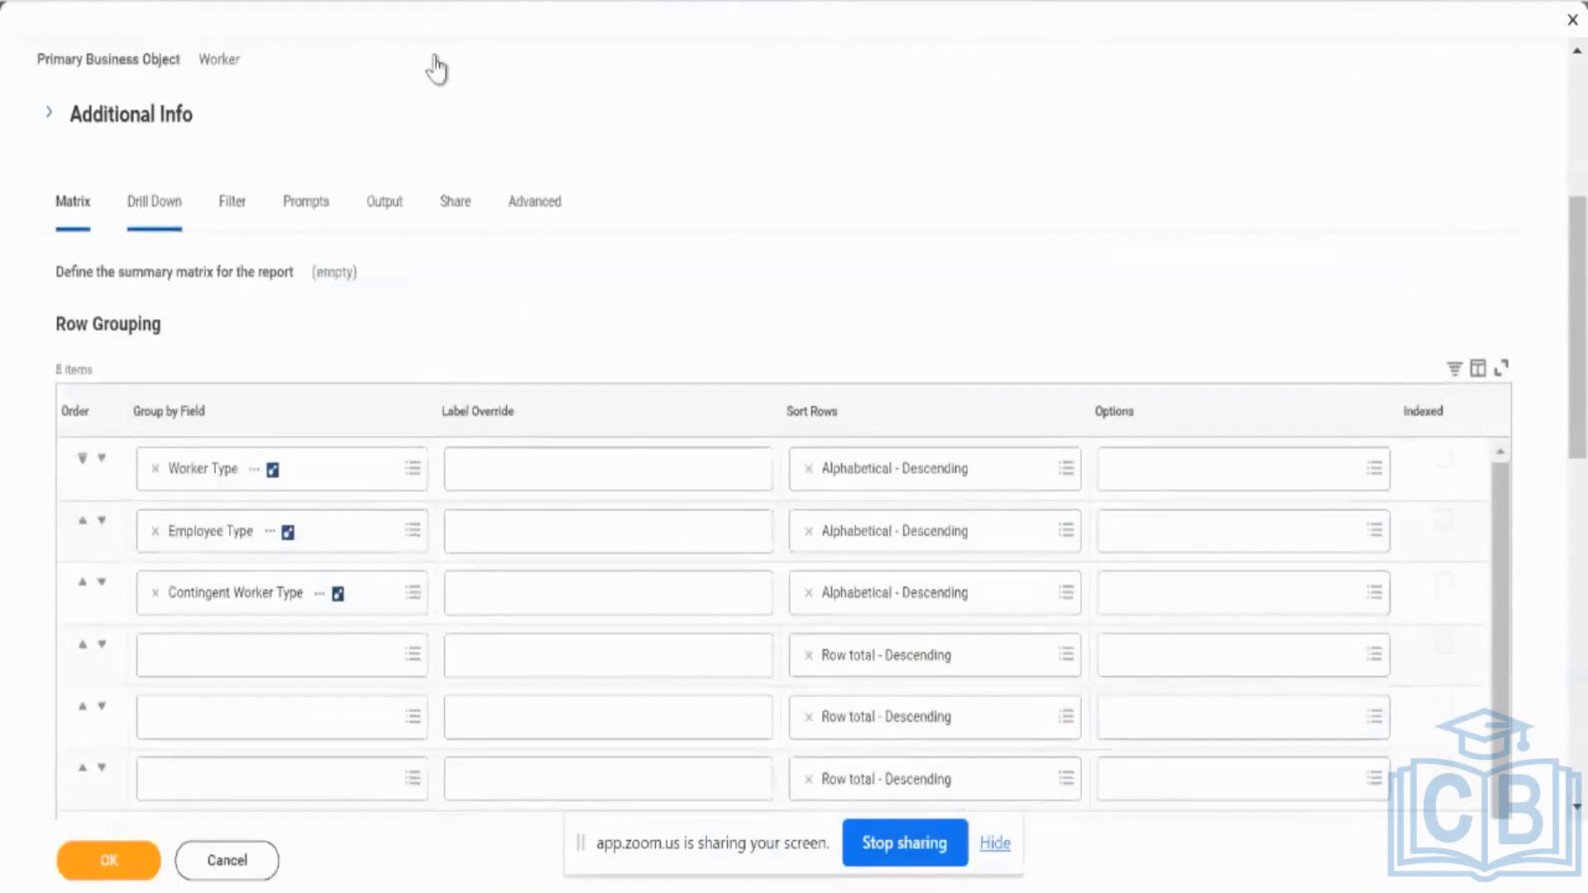
scroll(632, 190, down, 2)
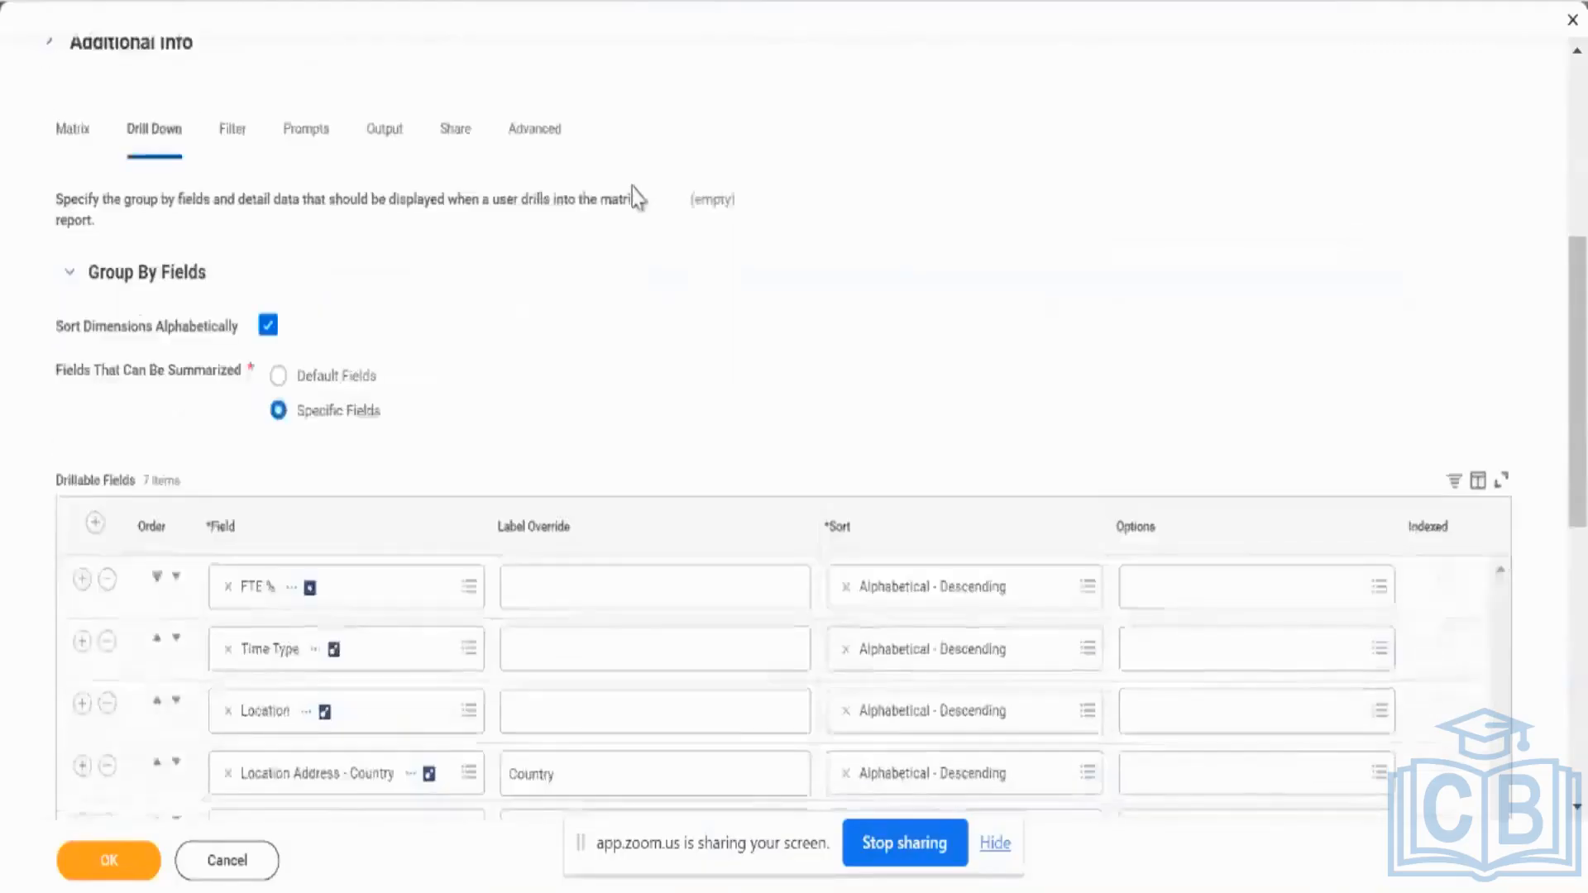
scroll(632, 187, down, 2)
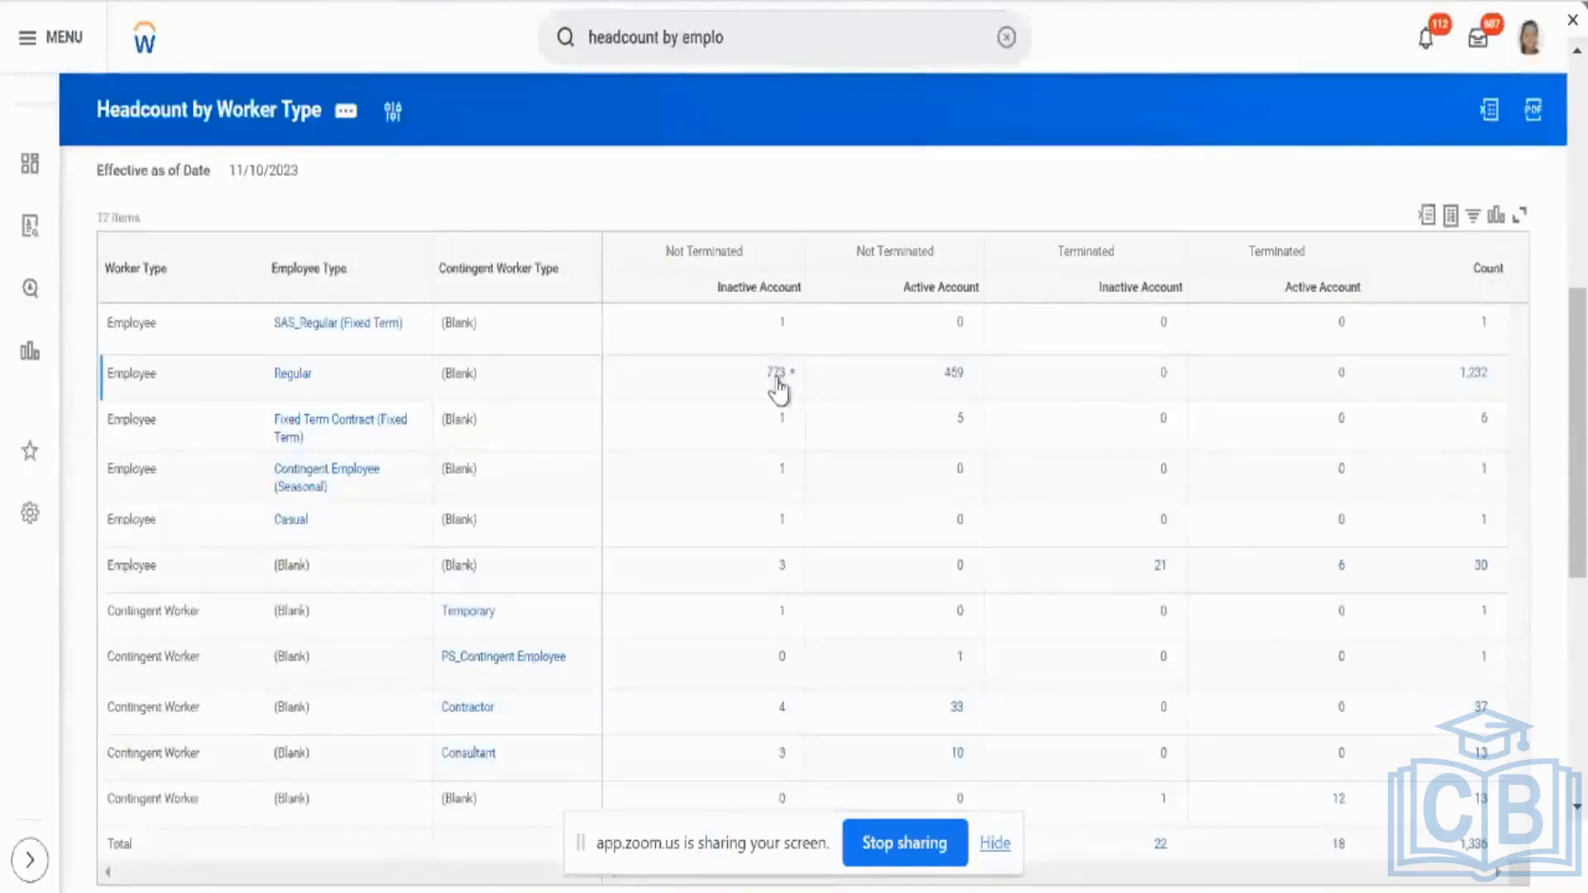
In the Headcount by Worker Type report, browse the workers behind the Regular employees' Not Terminated, Inactive Account count, and close the list.
click(776, 374)
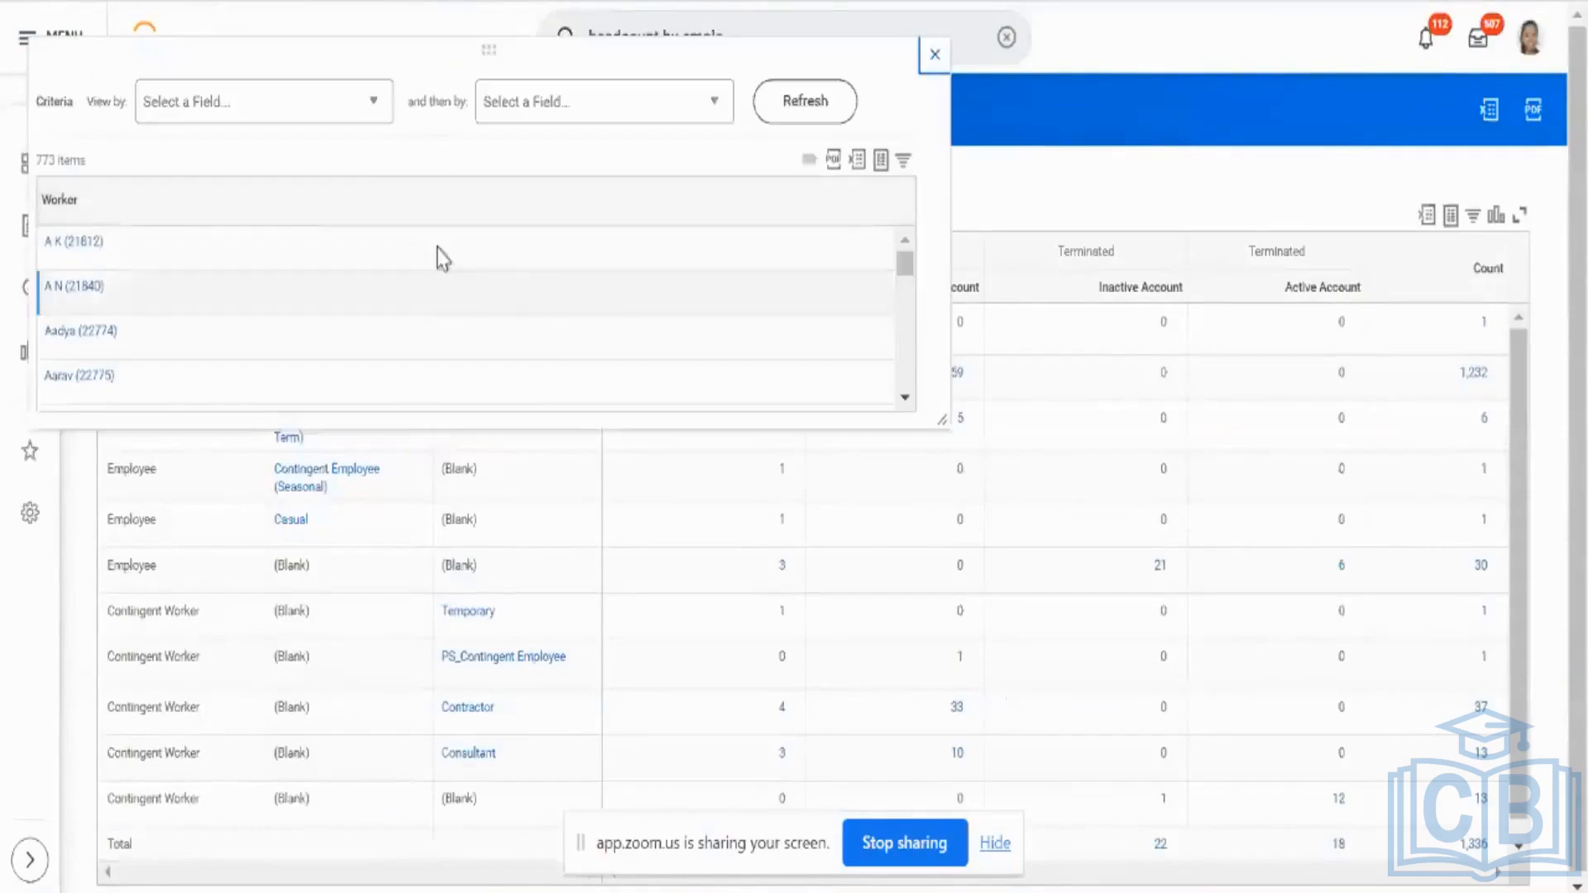
scroll(677, 276, down, 3)
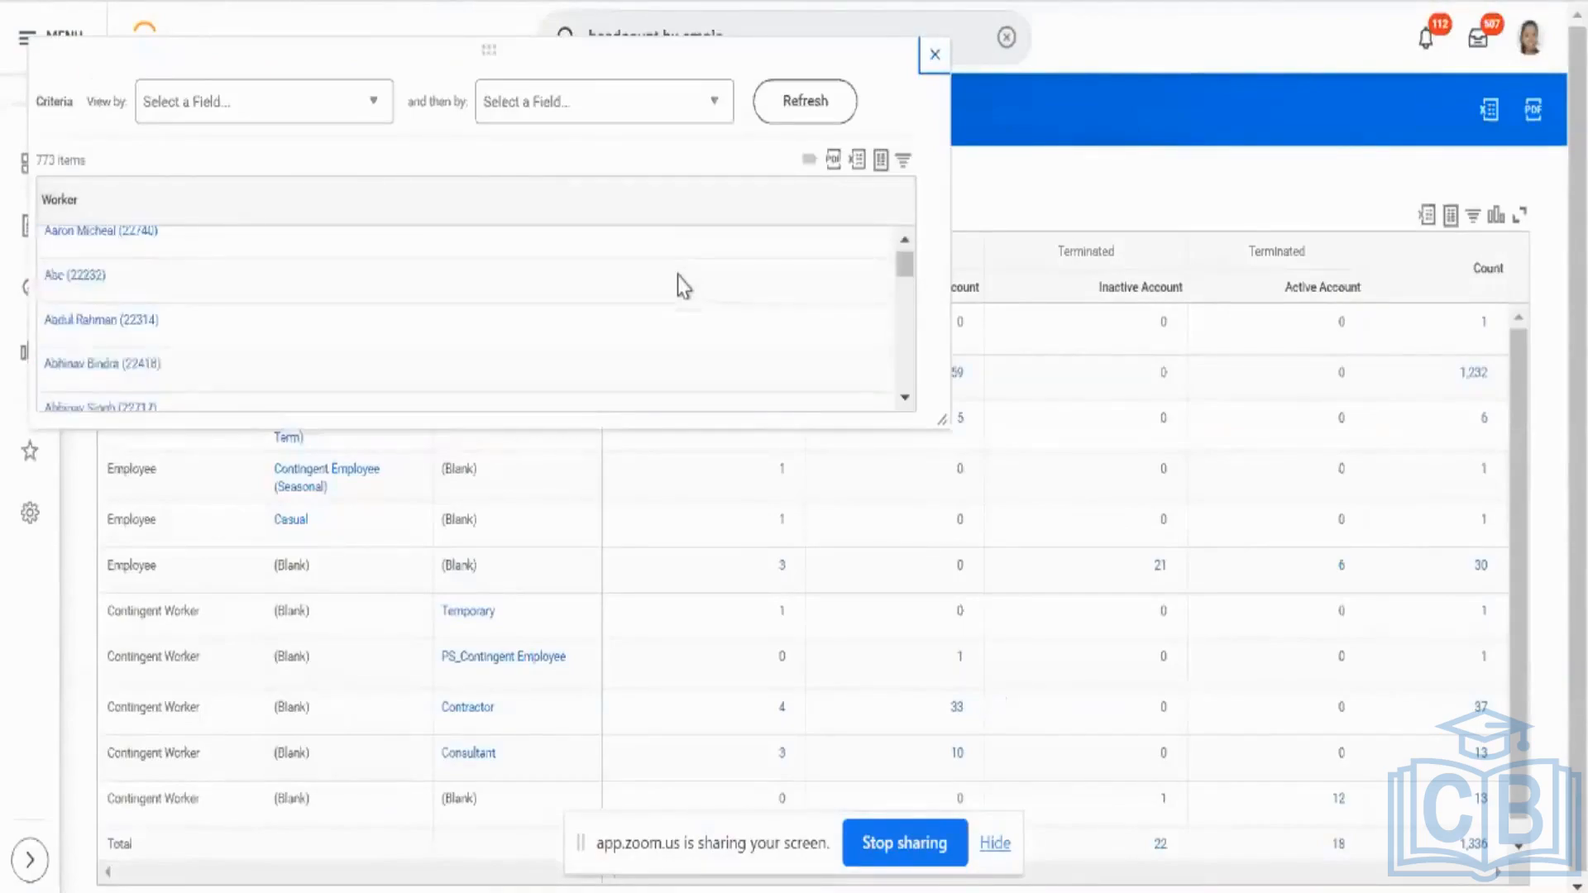
scroll(678, 276, down, 3)
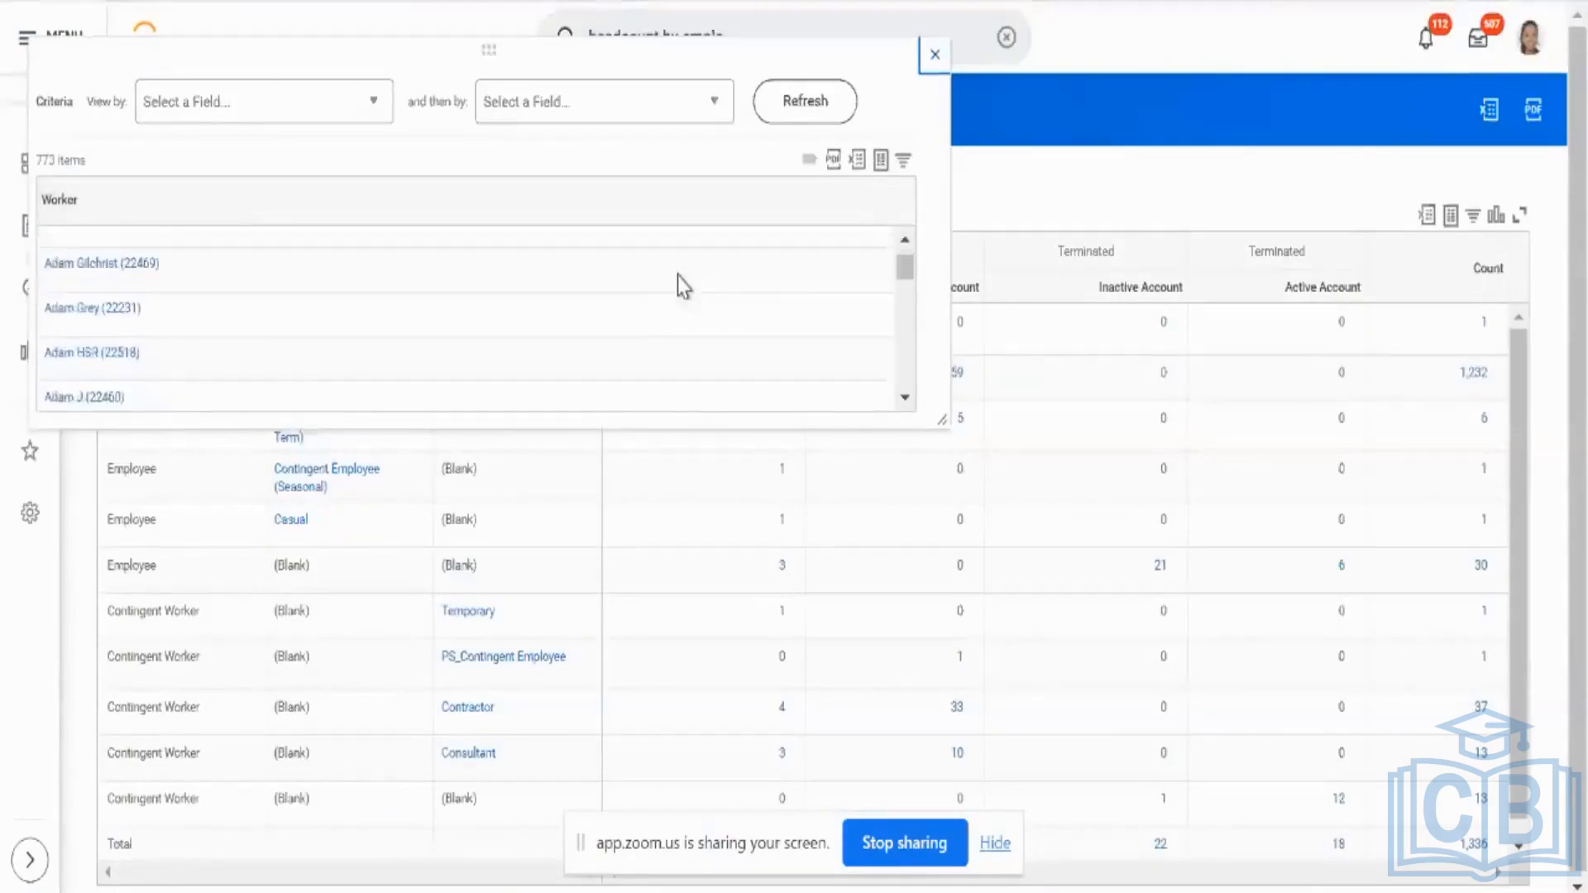
scroll(678, 276, down, 3)
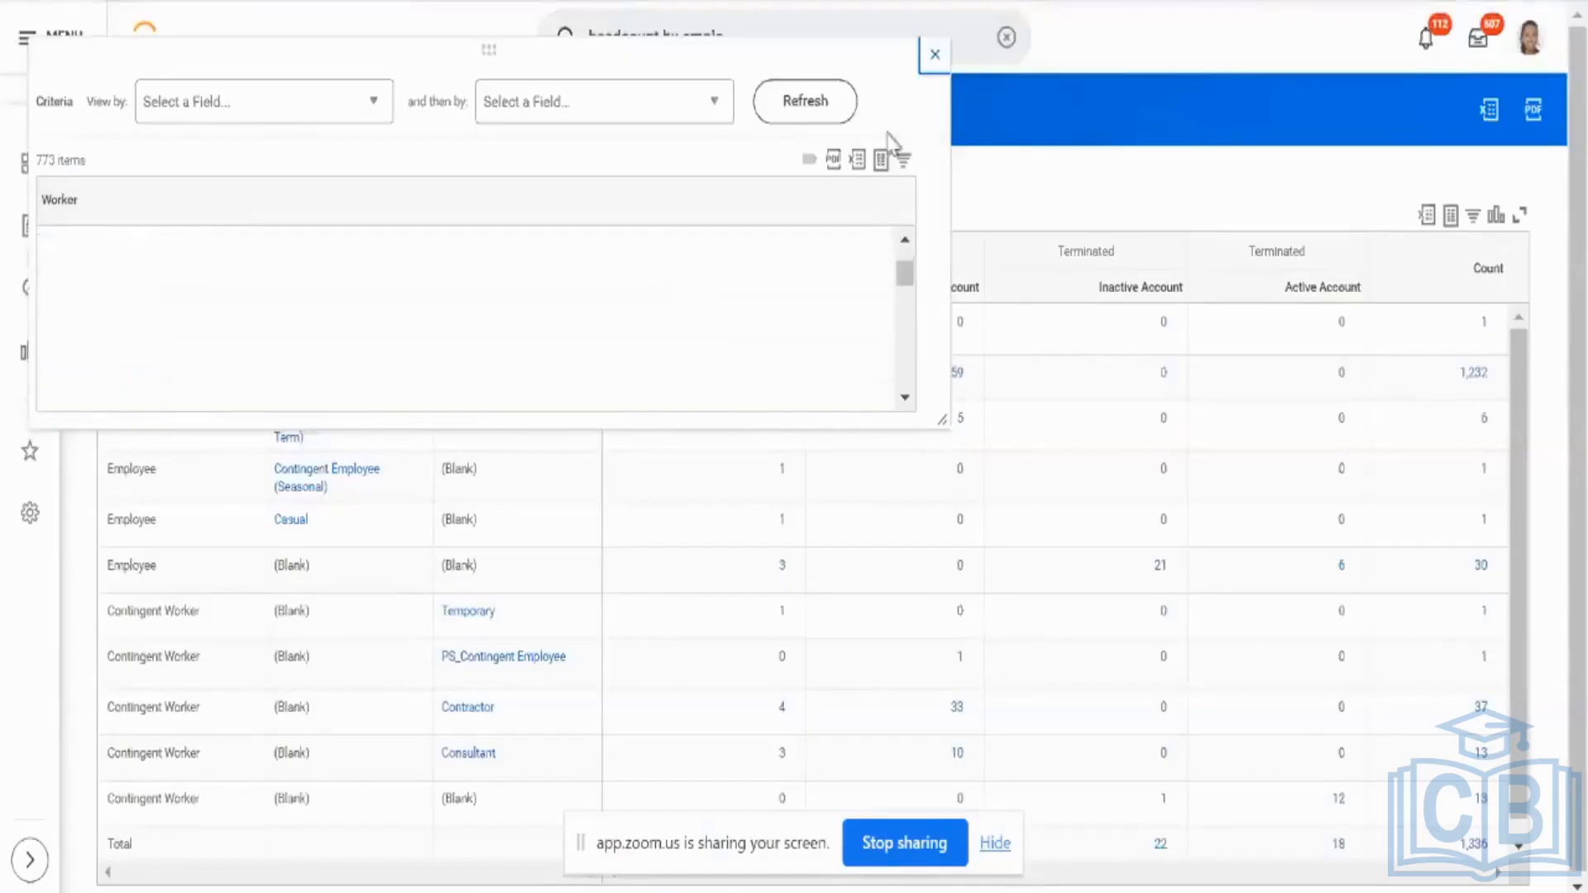
click(934, 56)
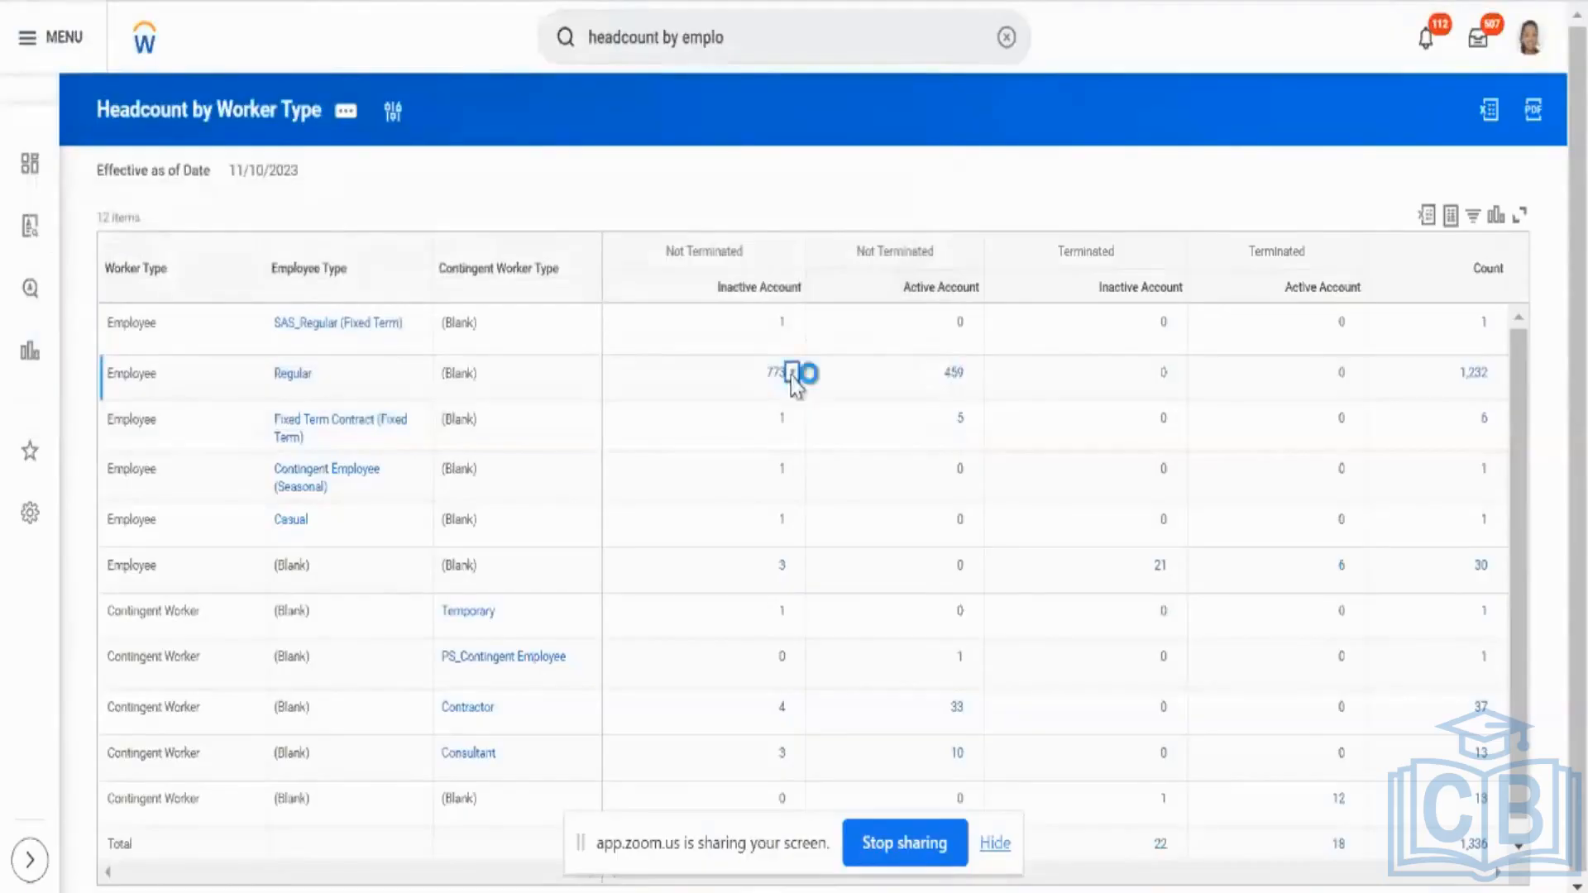
Show the drill options for the Regular employees' inactive-account count and compare them with the drillable fields in the report copy.
click(791, 374)
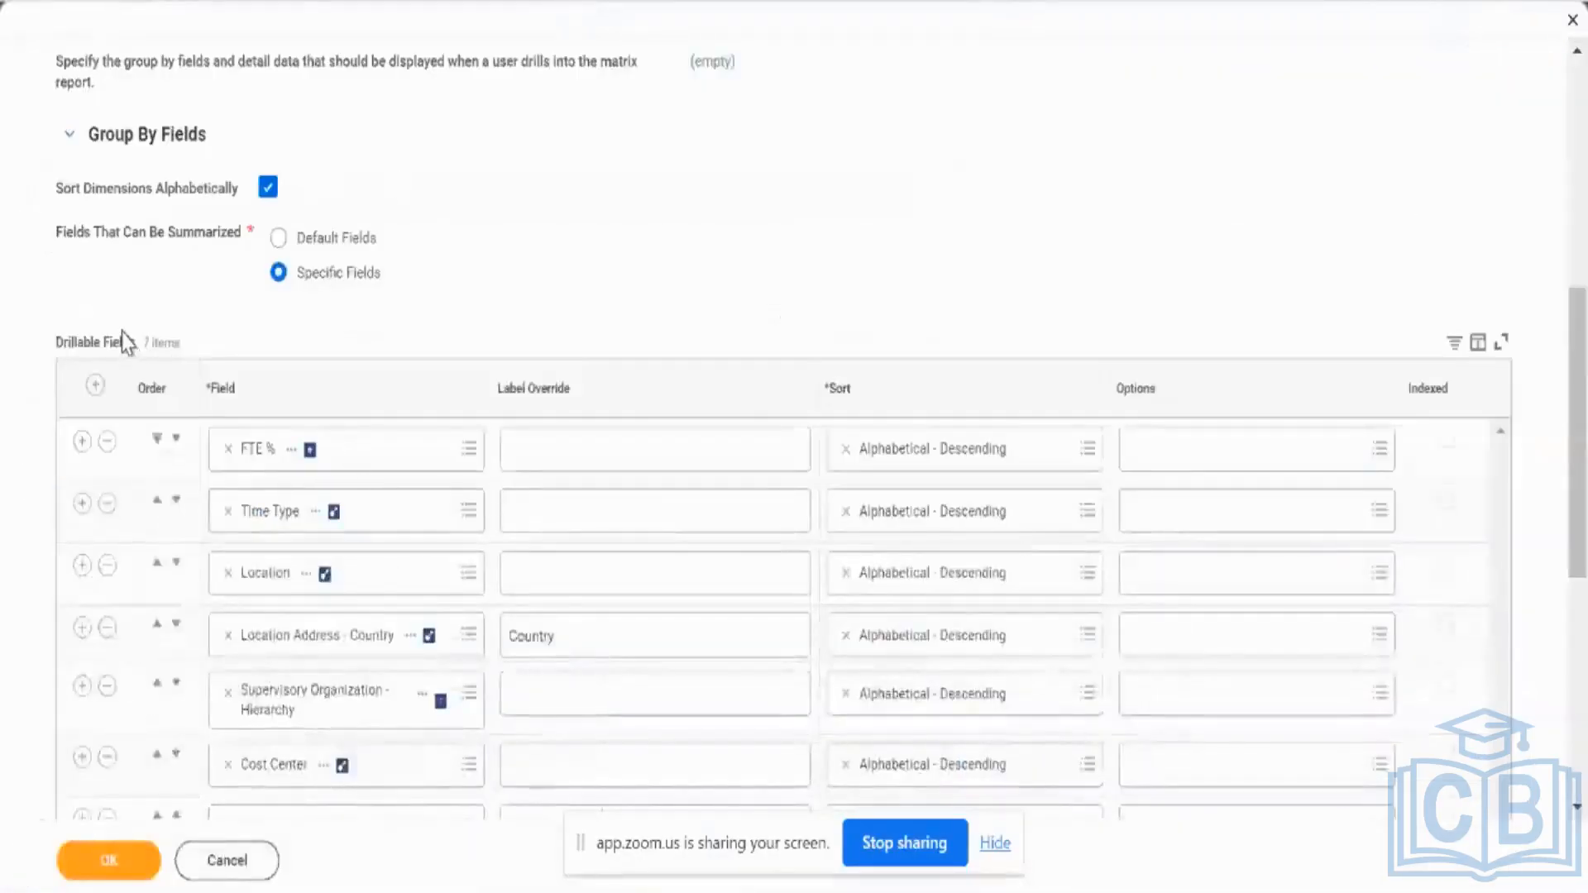
triple_click(133, 342)
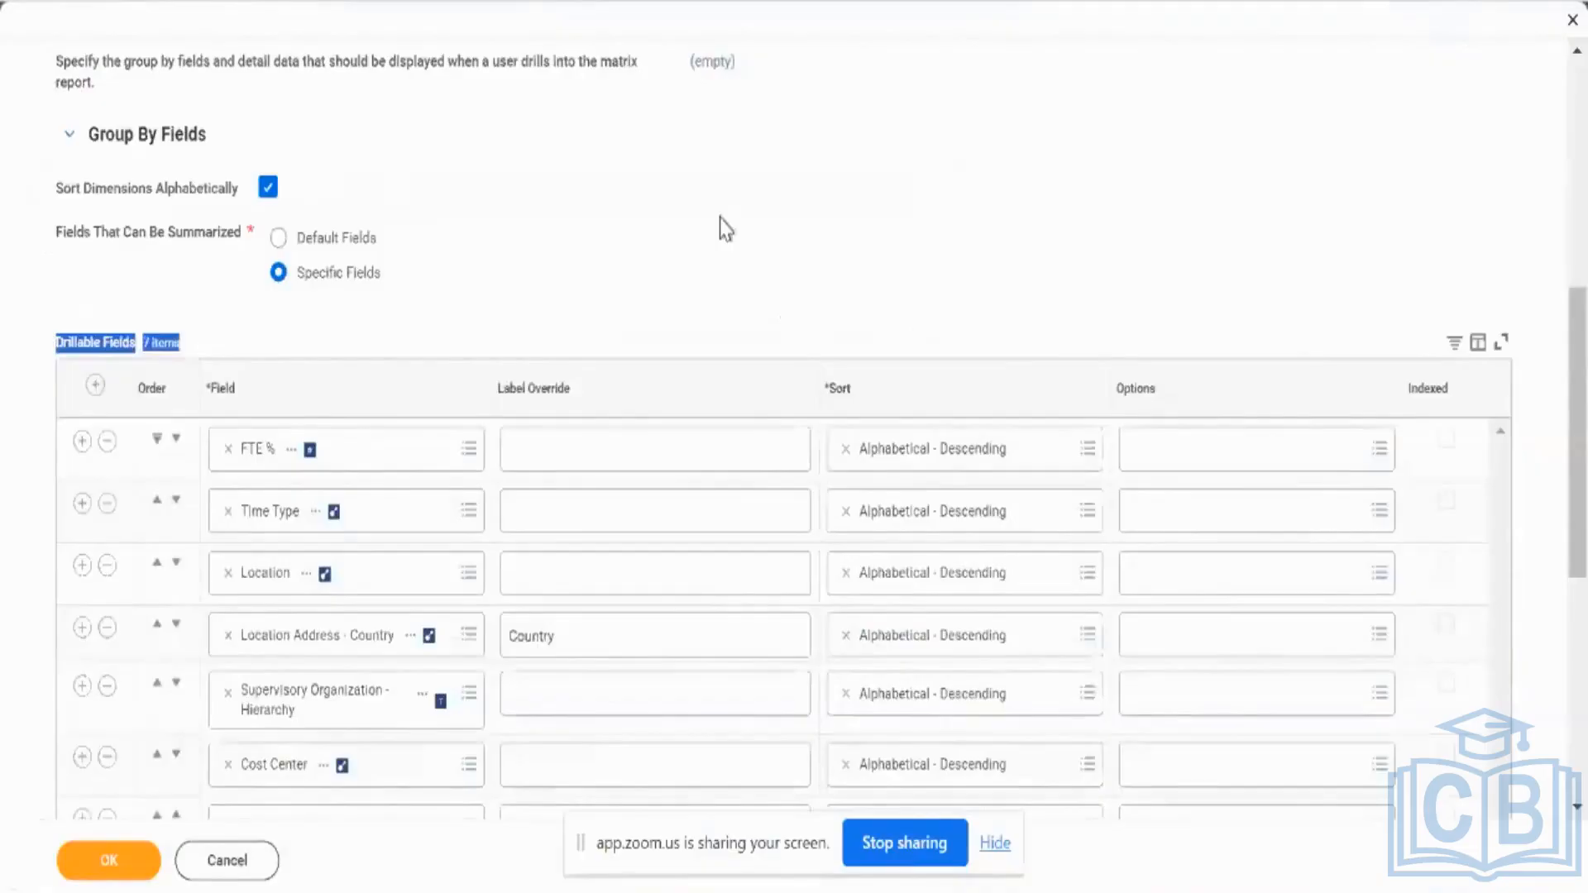
scroll(725, 230, down, 3)
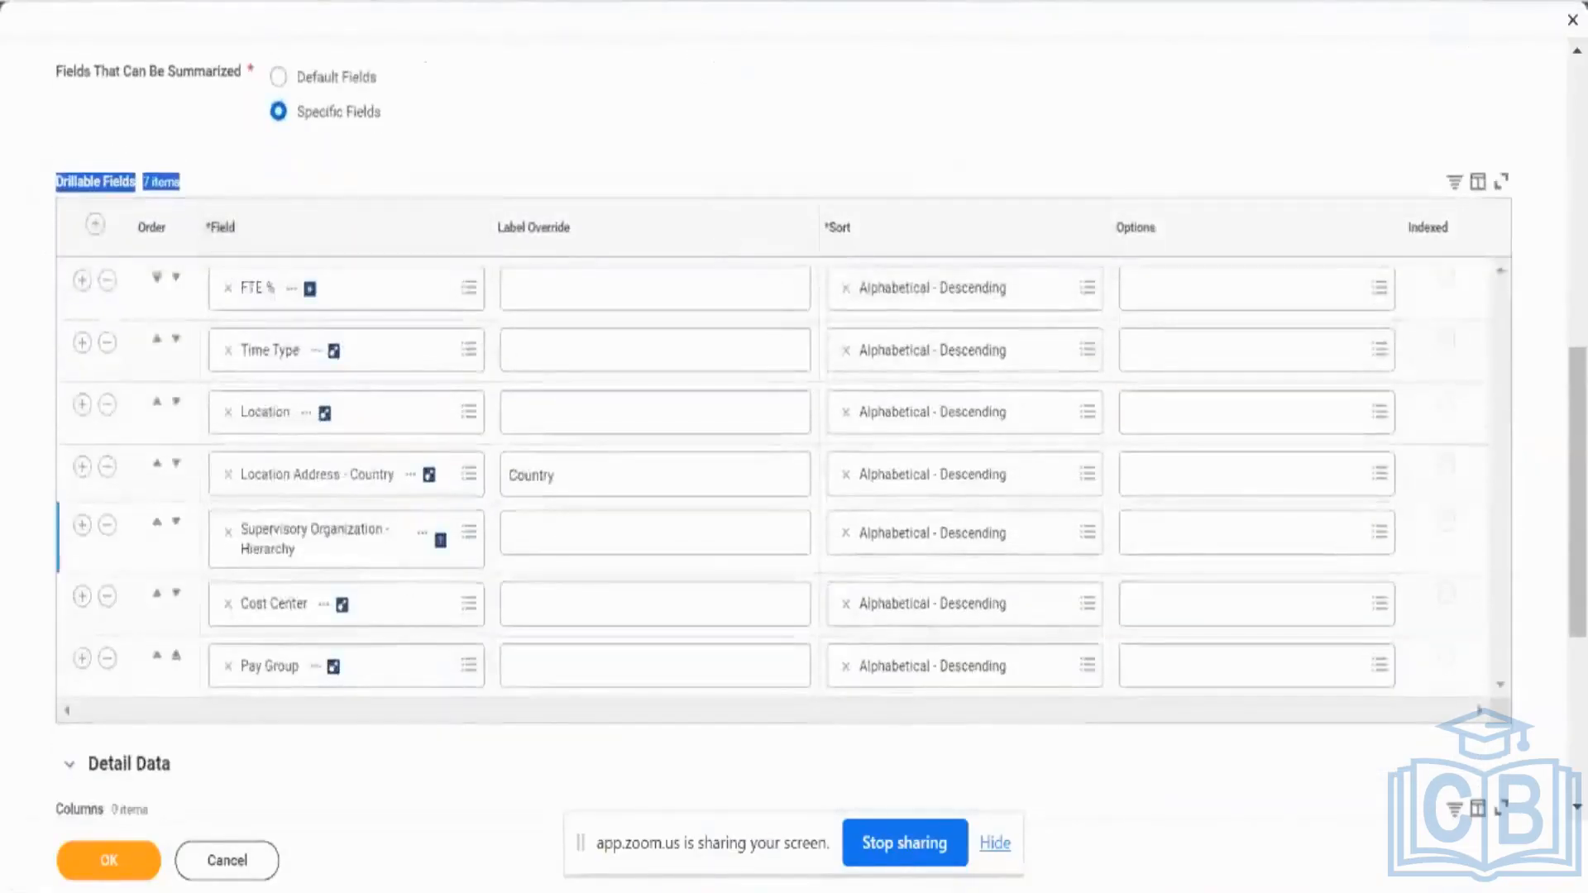
click(413, 2)
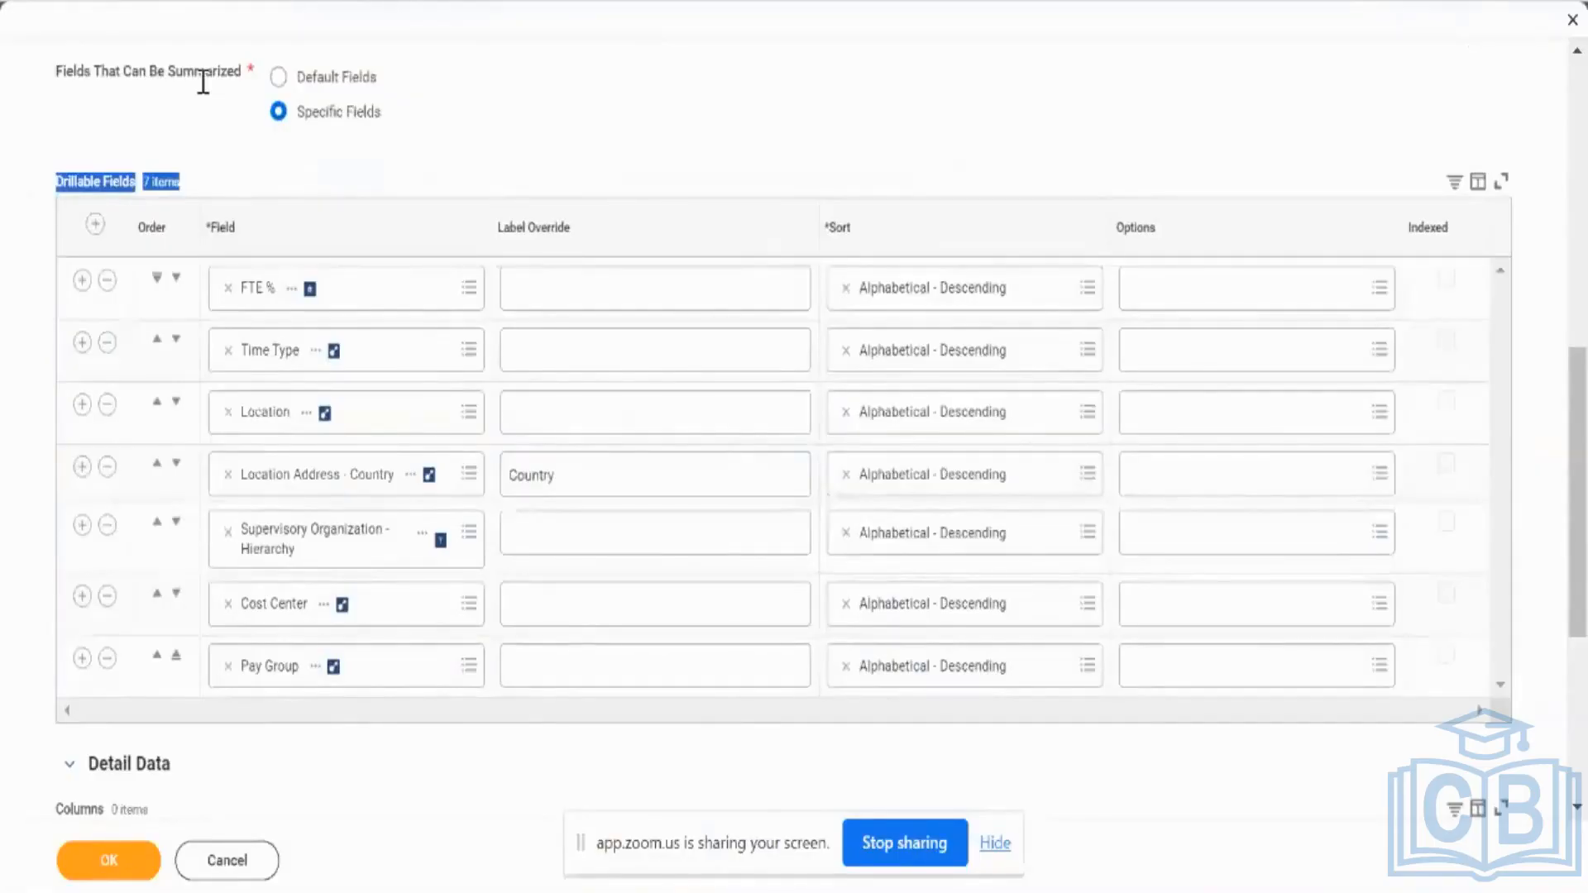
scroll(240, 325, up, 8)
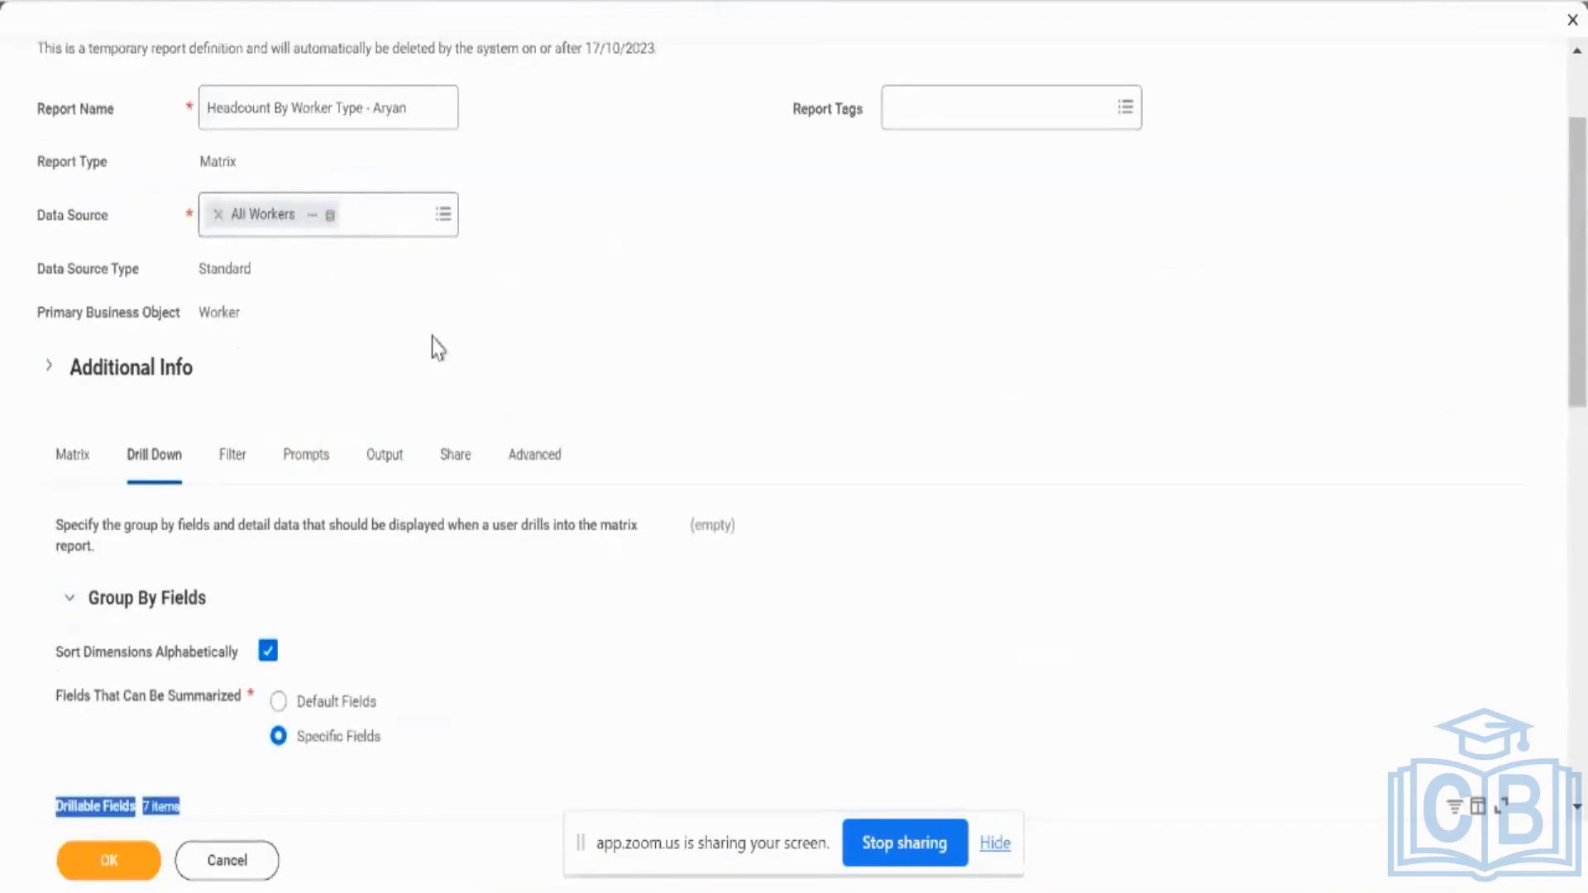
scroll(439, 348, down, 5)
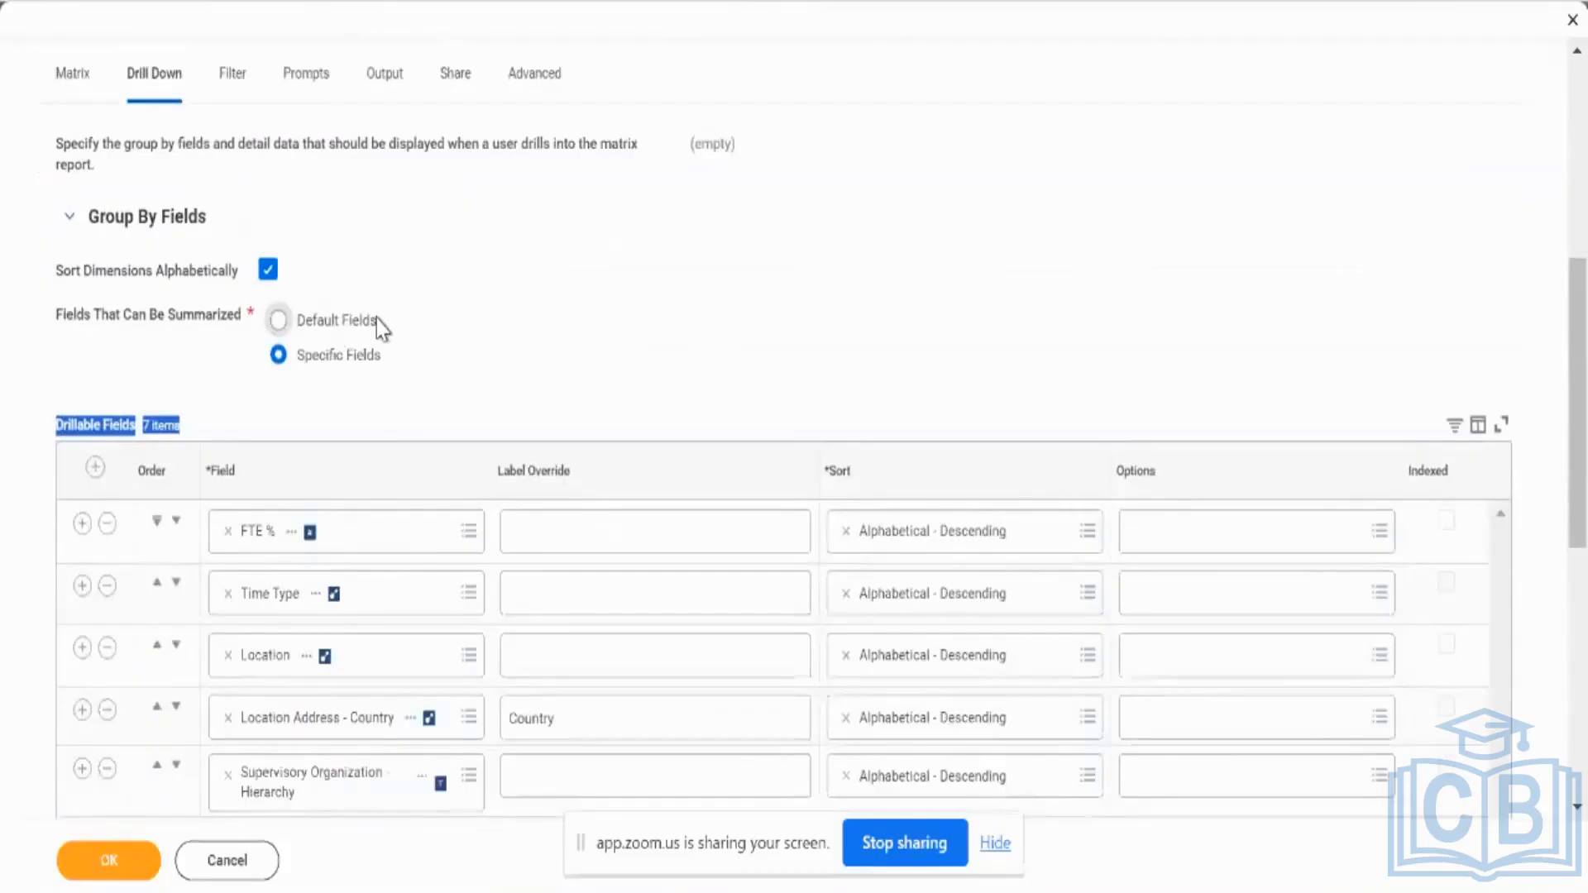
scroll(375, 320, down, 8)
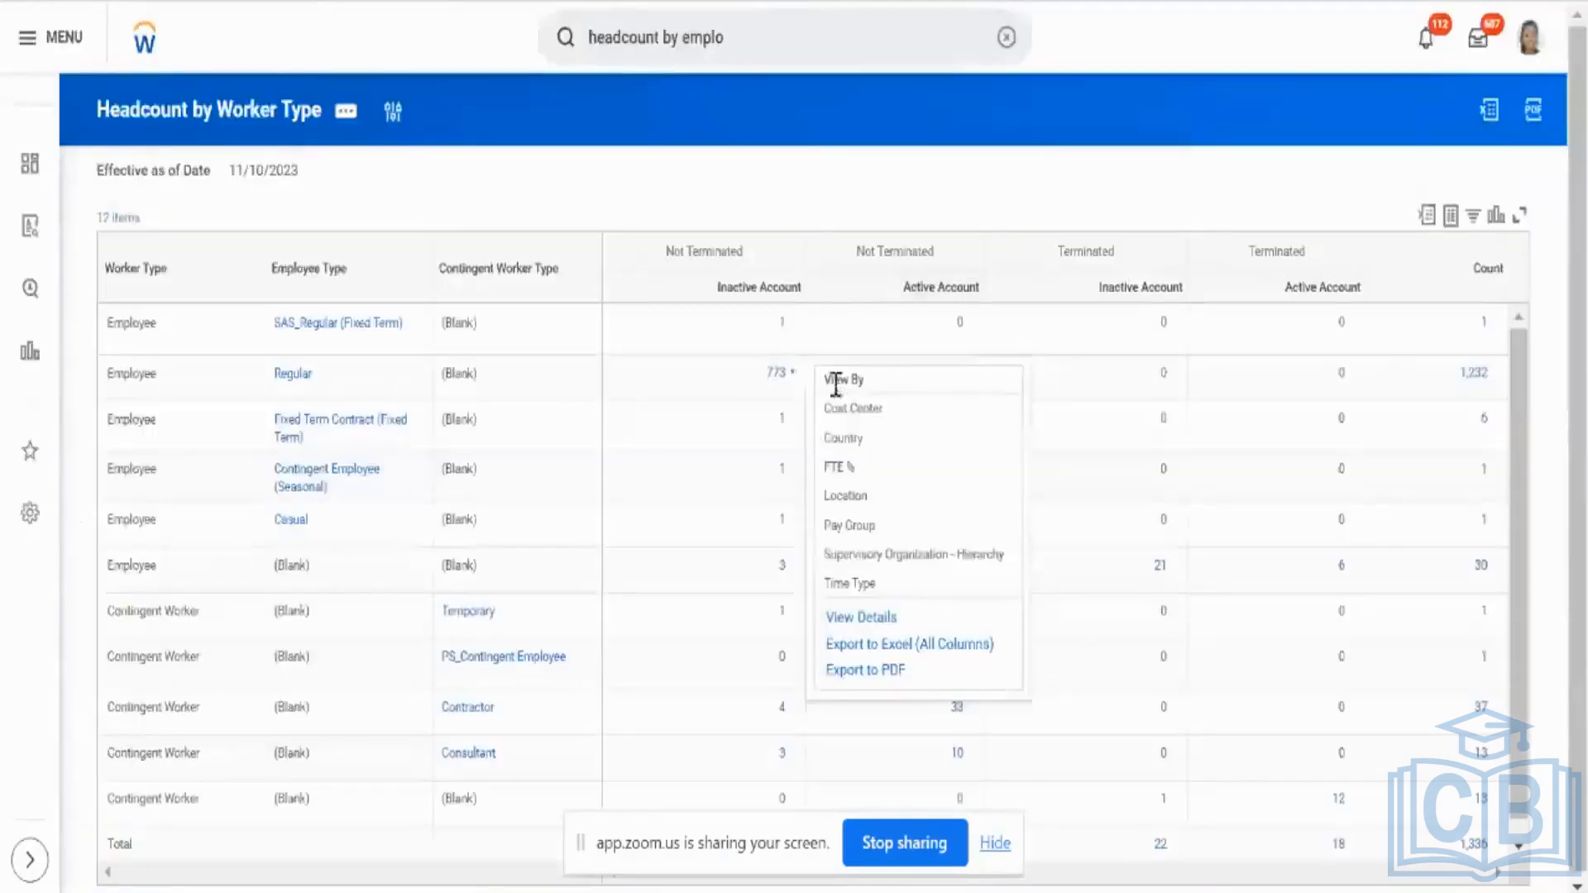
View the details behind the Regular employees' inactive-account count and compare them with the report copy's Detail Data section.
click(861, 619)
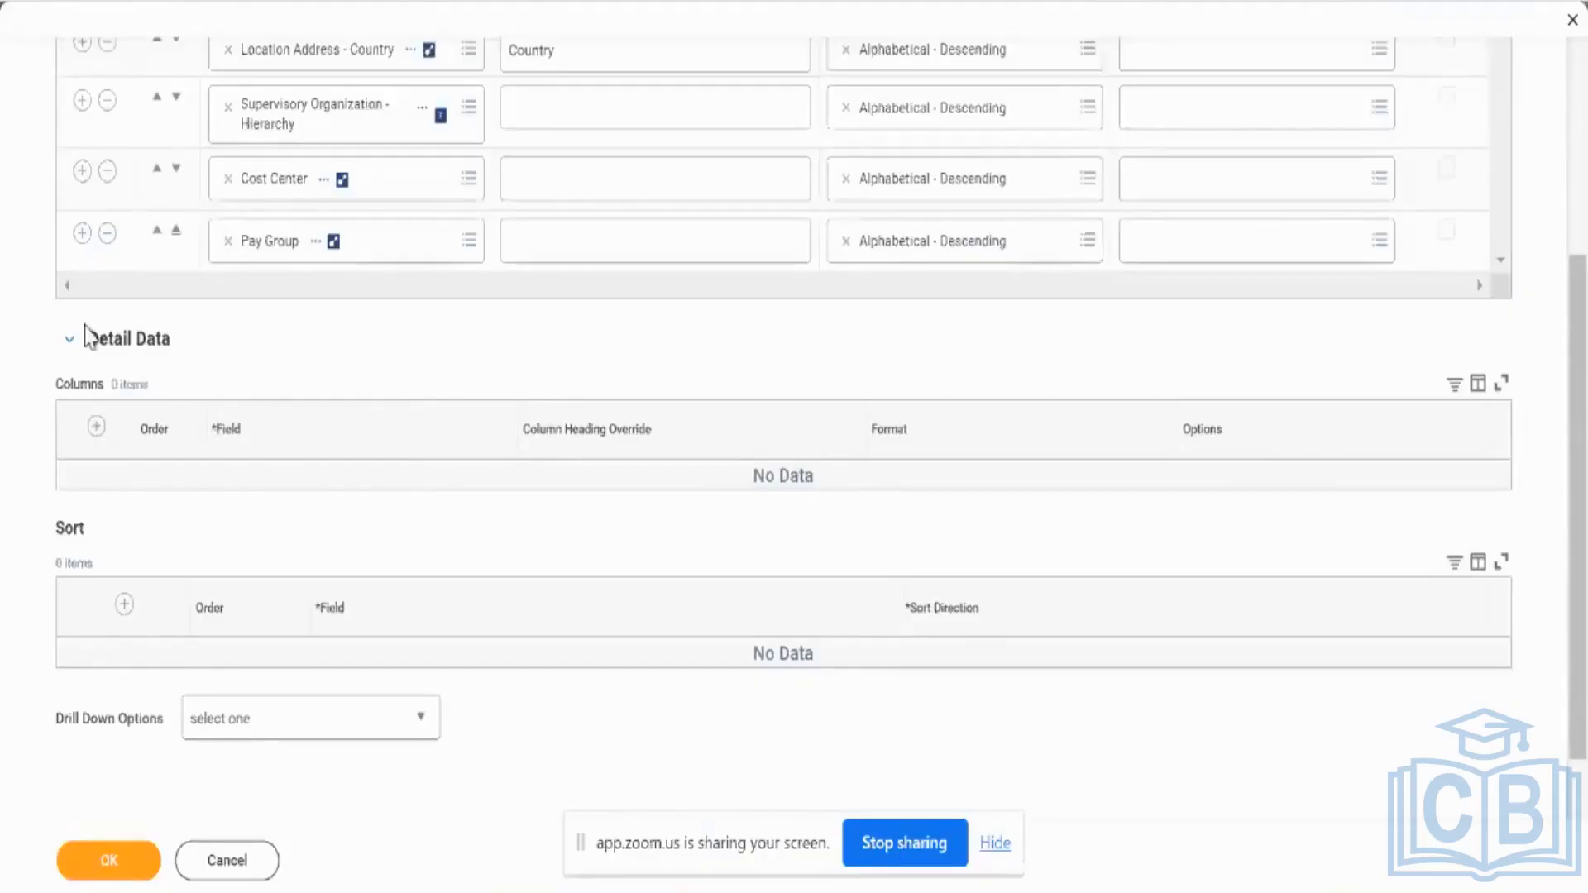
scroll(209, 370, up, 10)
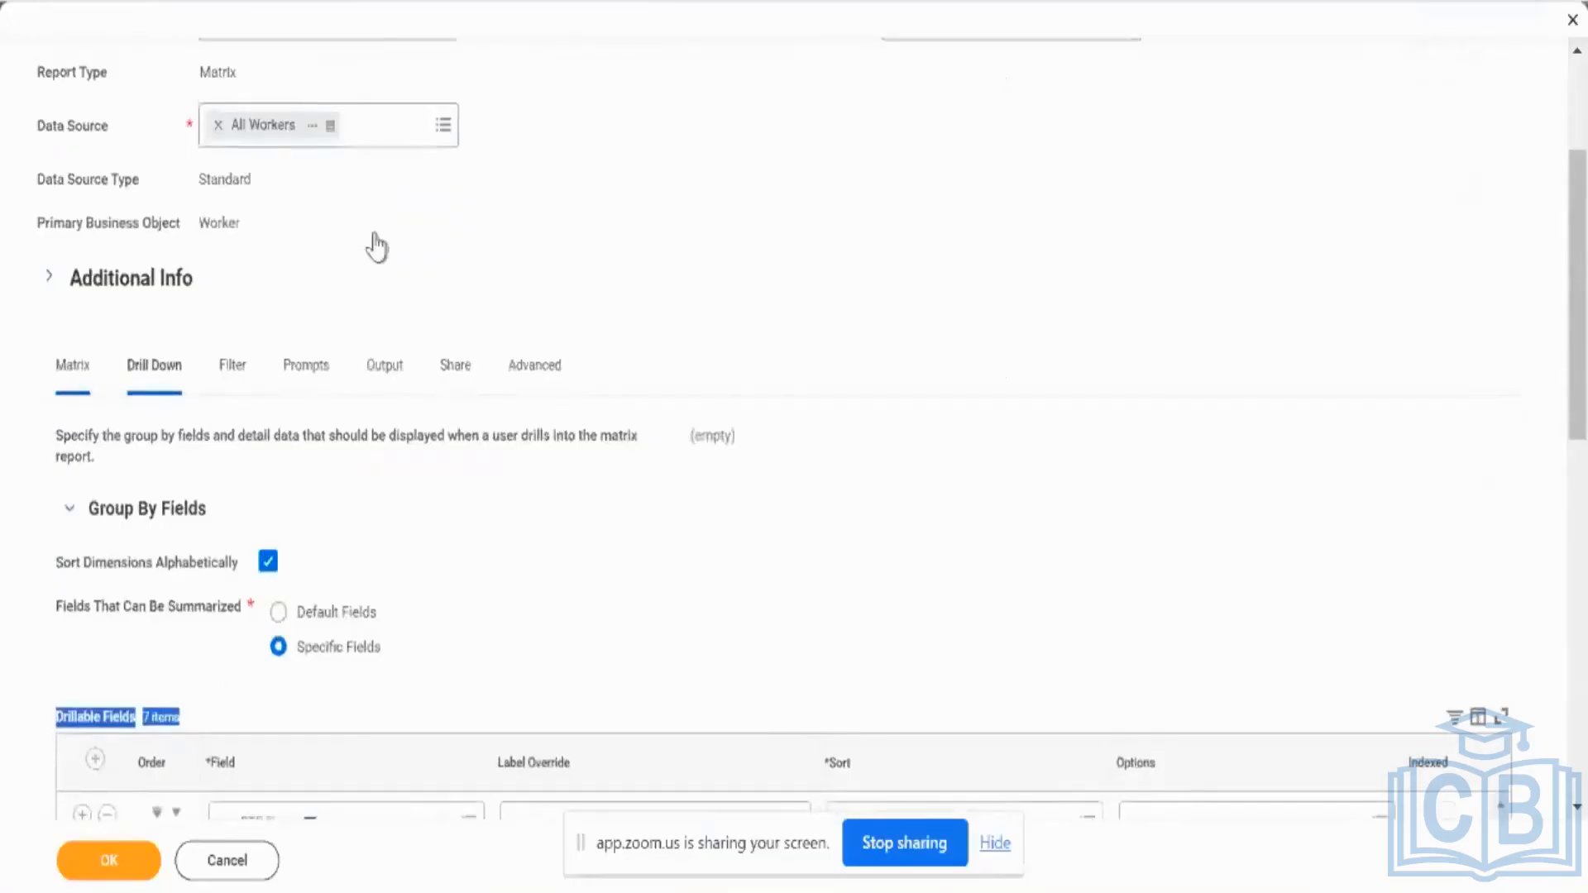
scroll(376, 247, up, 5)
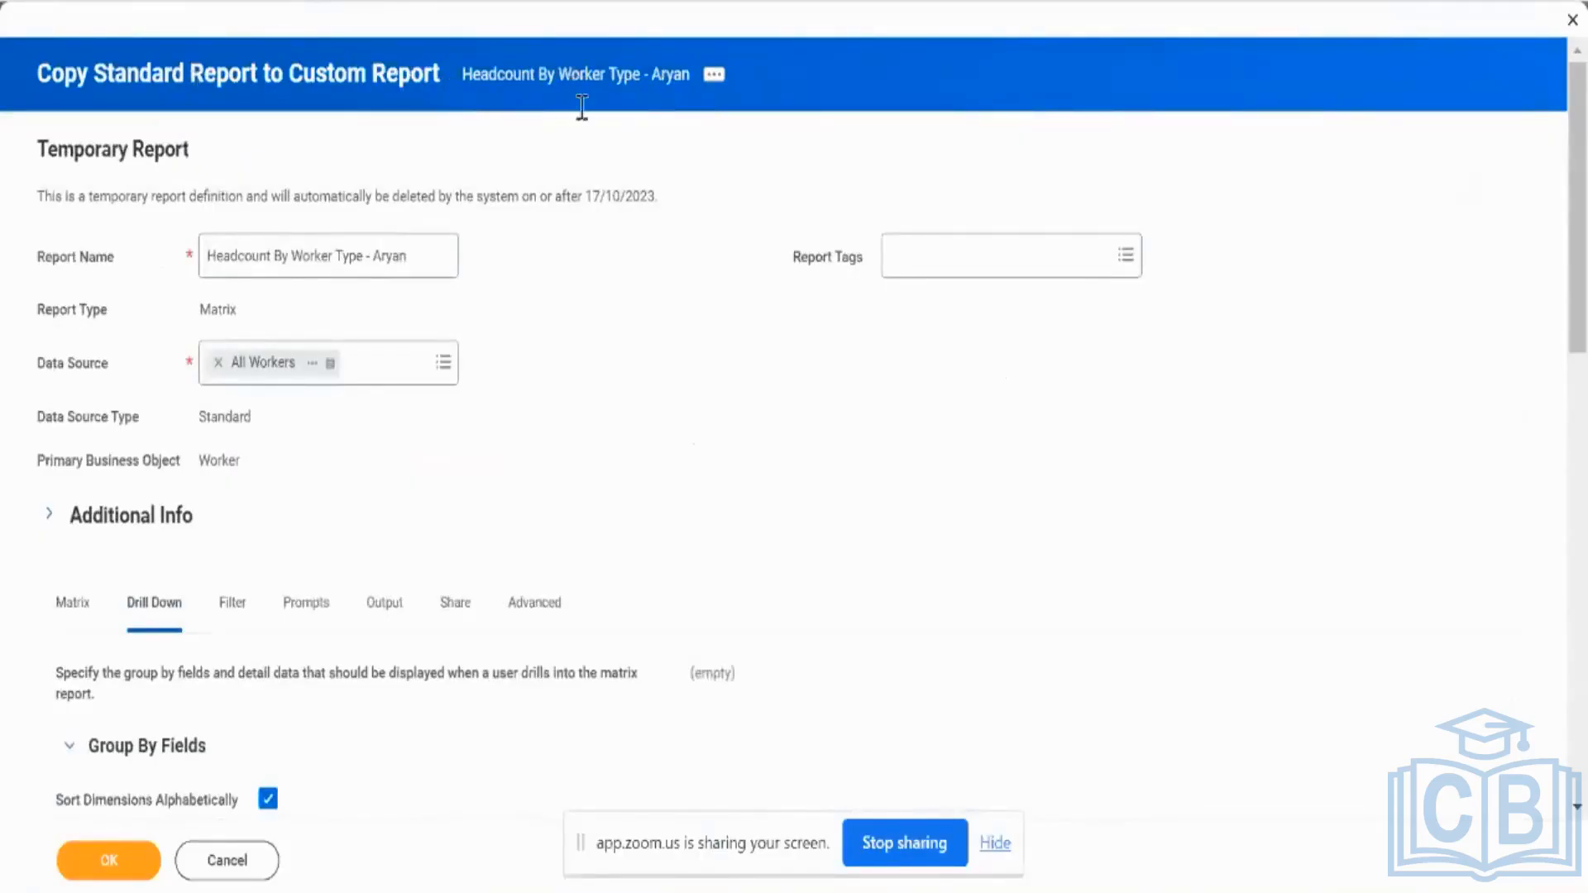
Return to the report copy's matrix definition and expand its Additional Info to read the data source description.
click(76, 611)
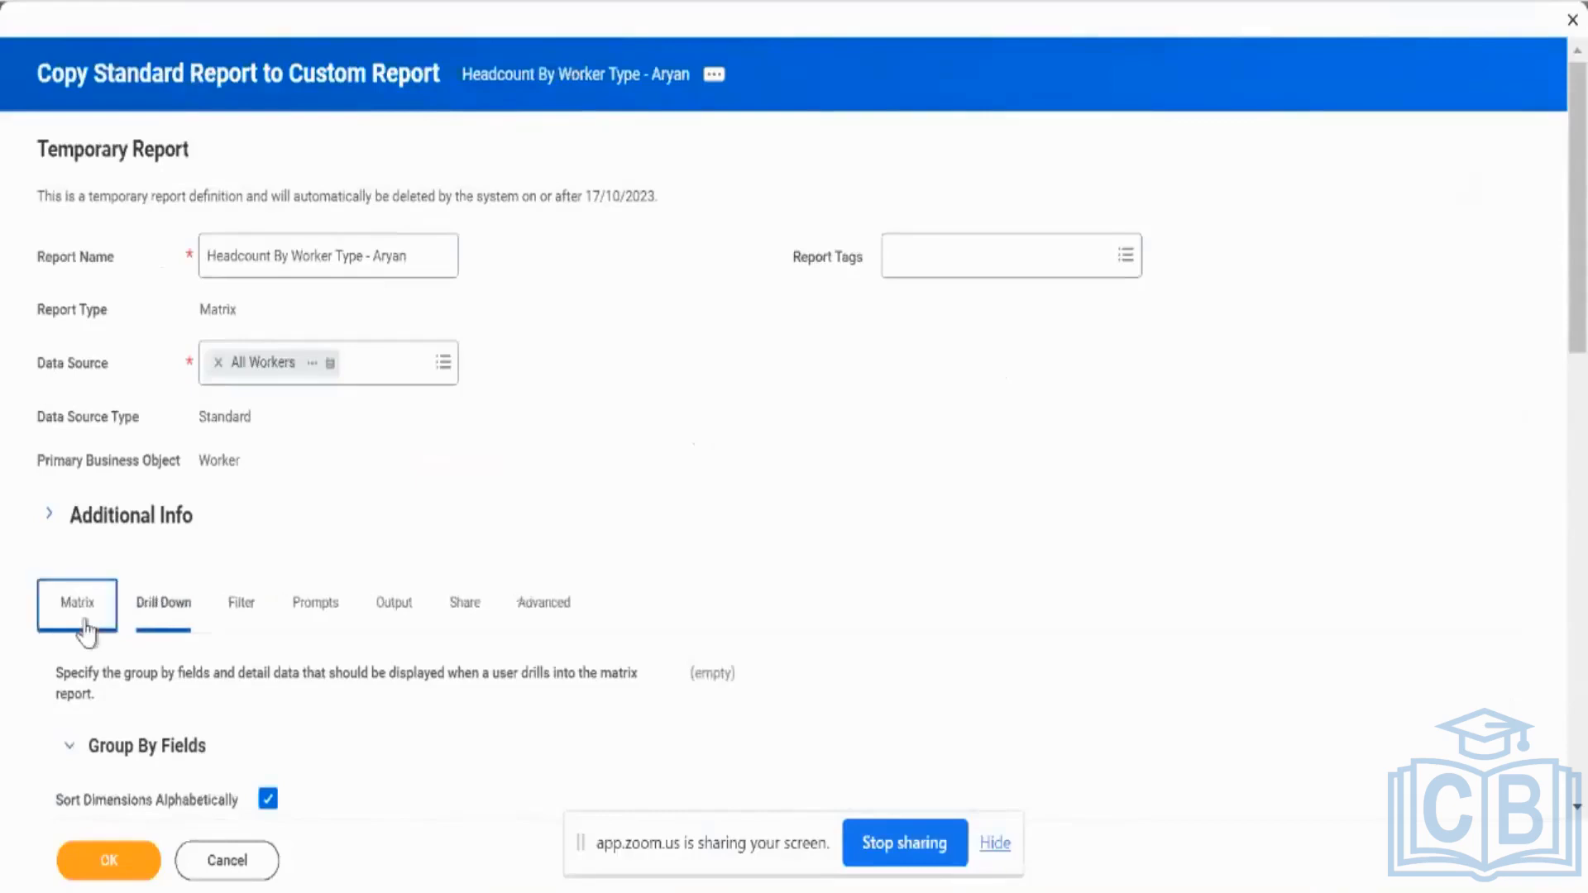
click(50, 517)
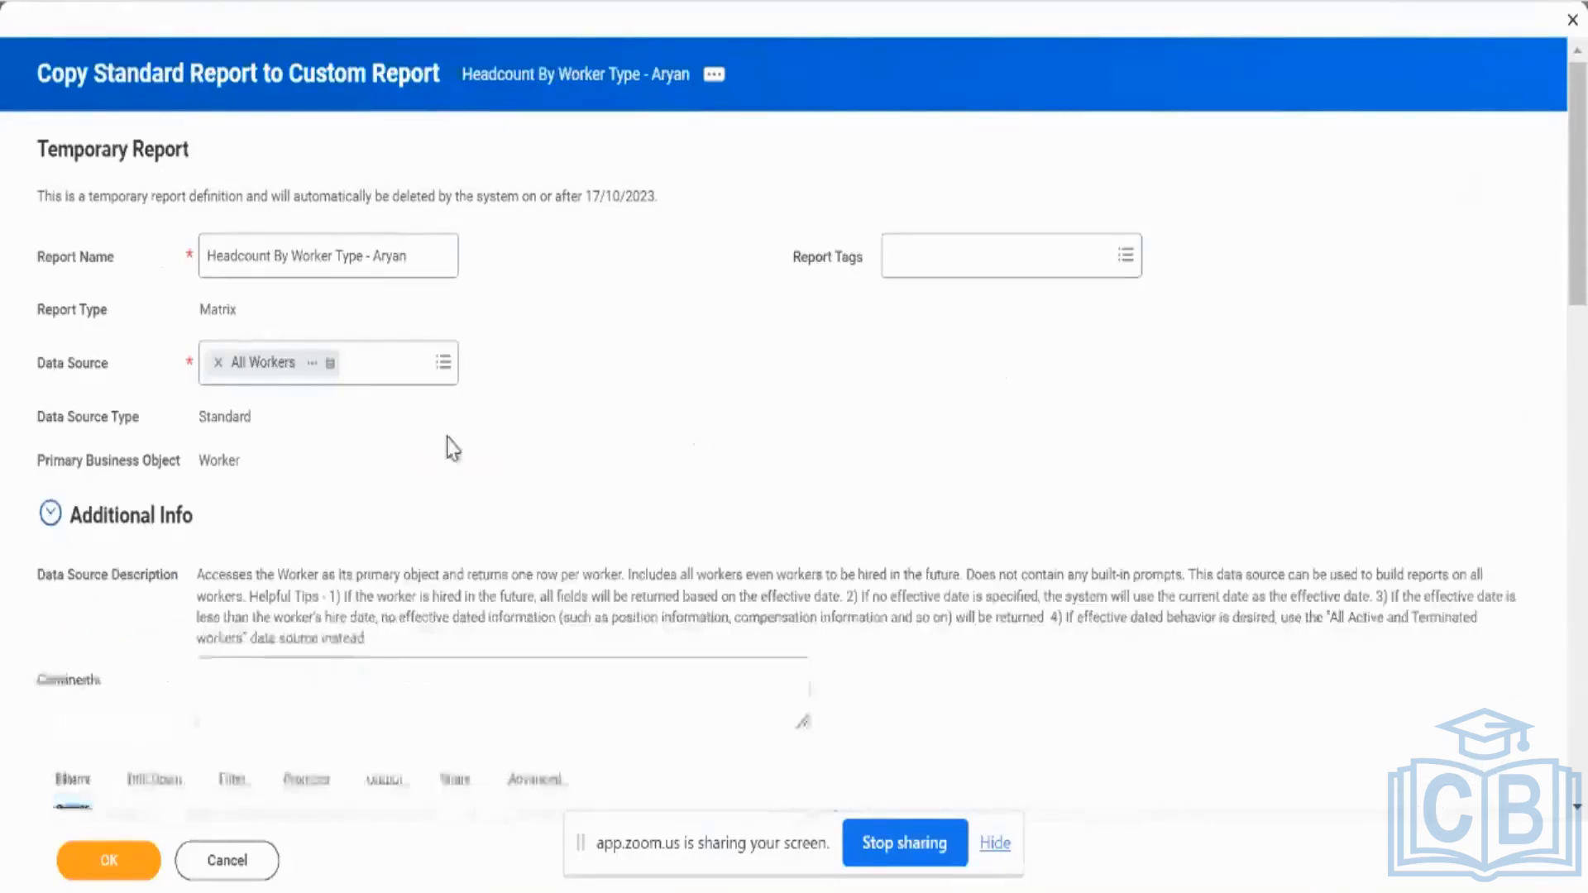
scroll(453, 449, down, 2)
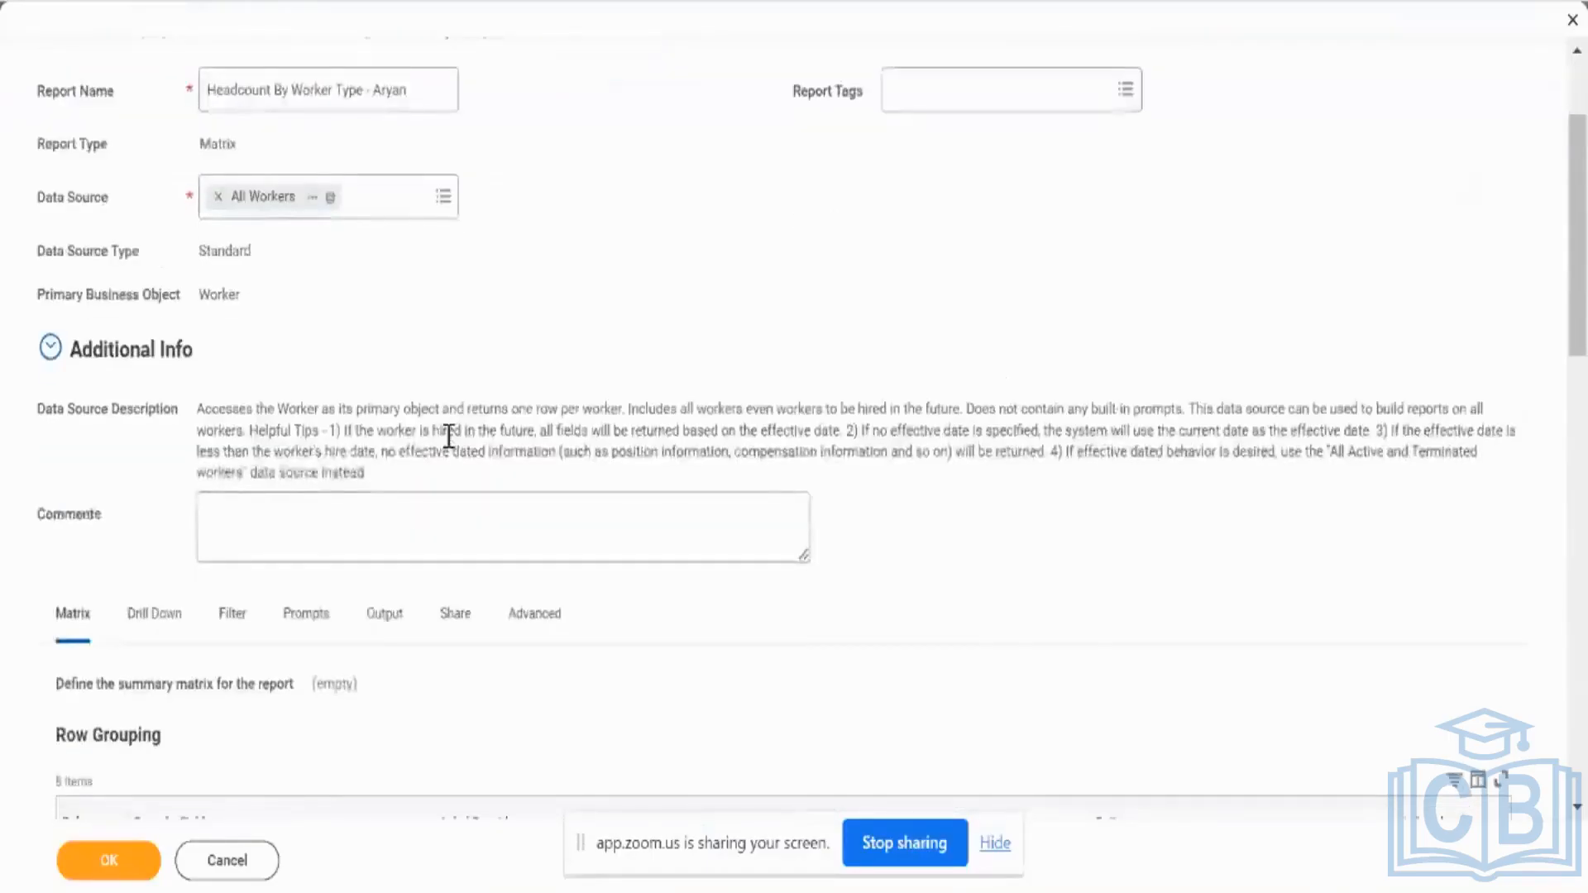
scroll(448, 436, down, 5)
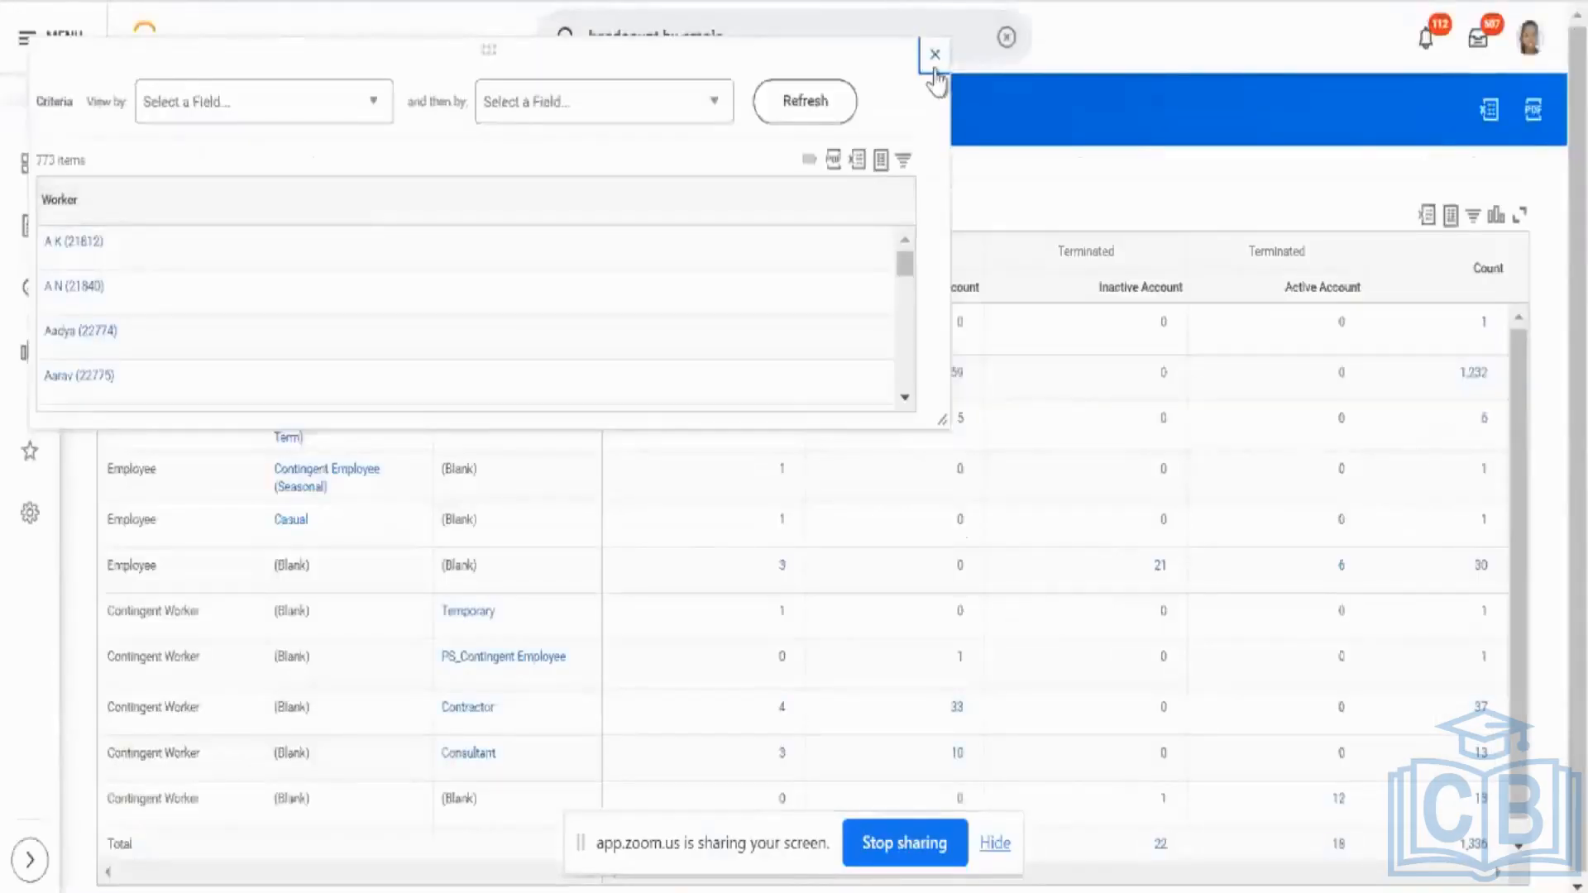
Close the worker details list and examine the Row Grouping fields, their sort settings and the maximum number of rows.
click(935, 69)
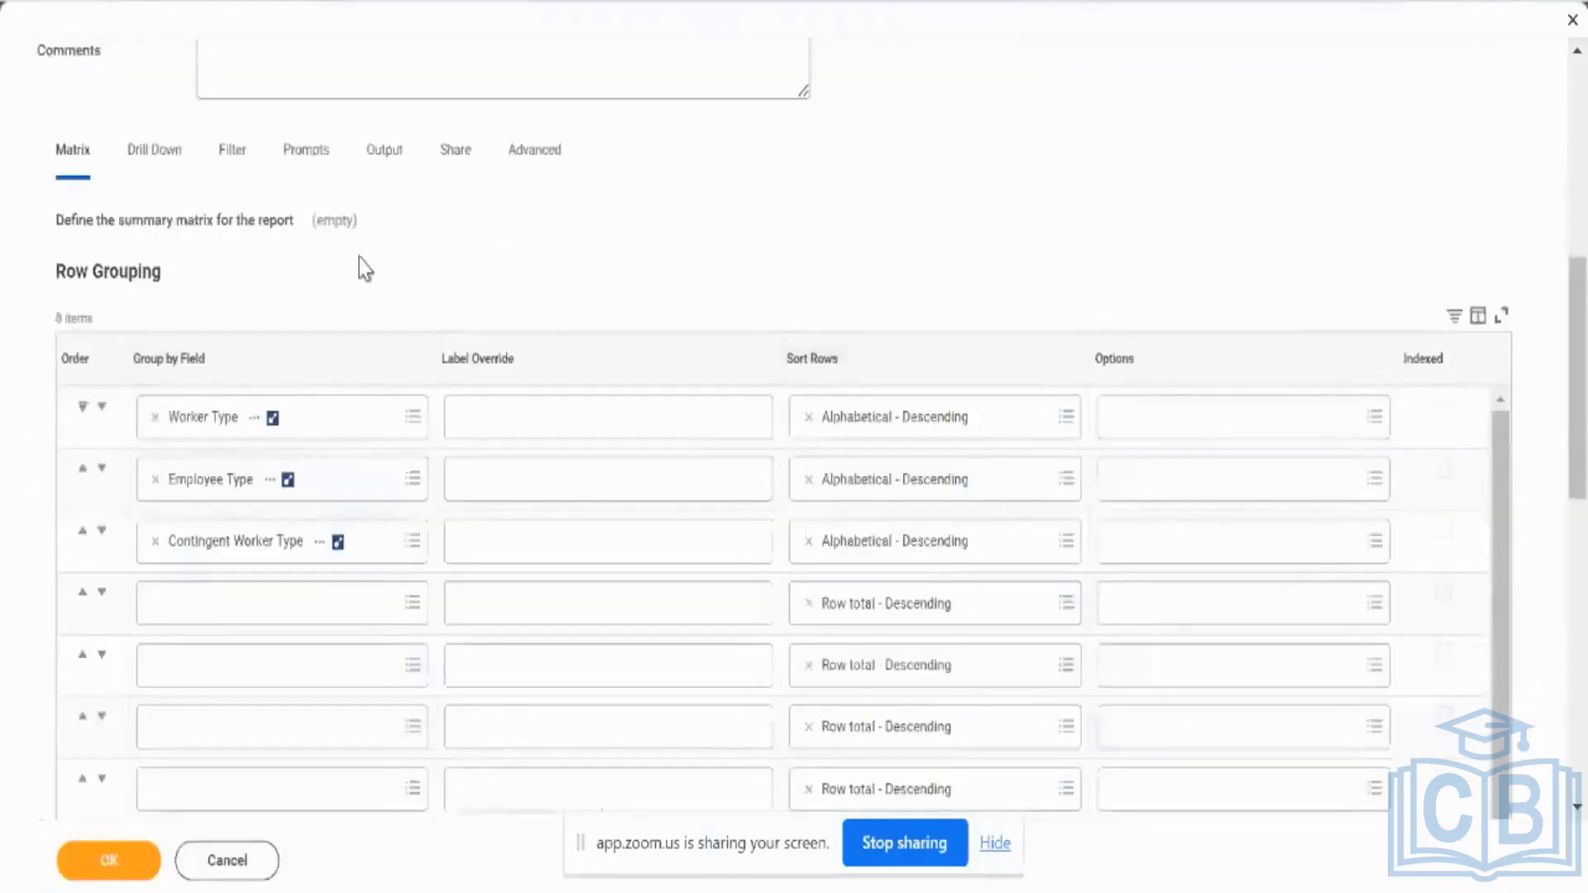
scroll(359, 258, down, 2)
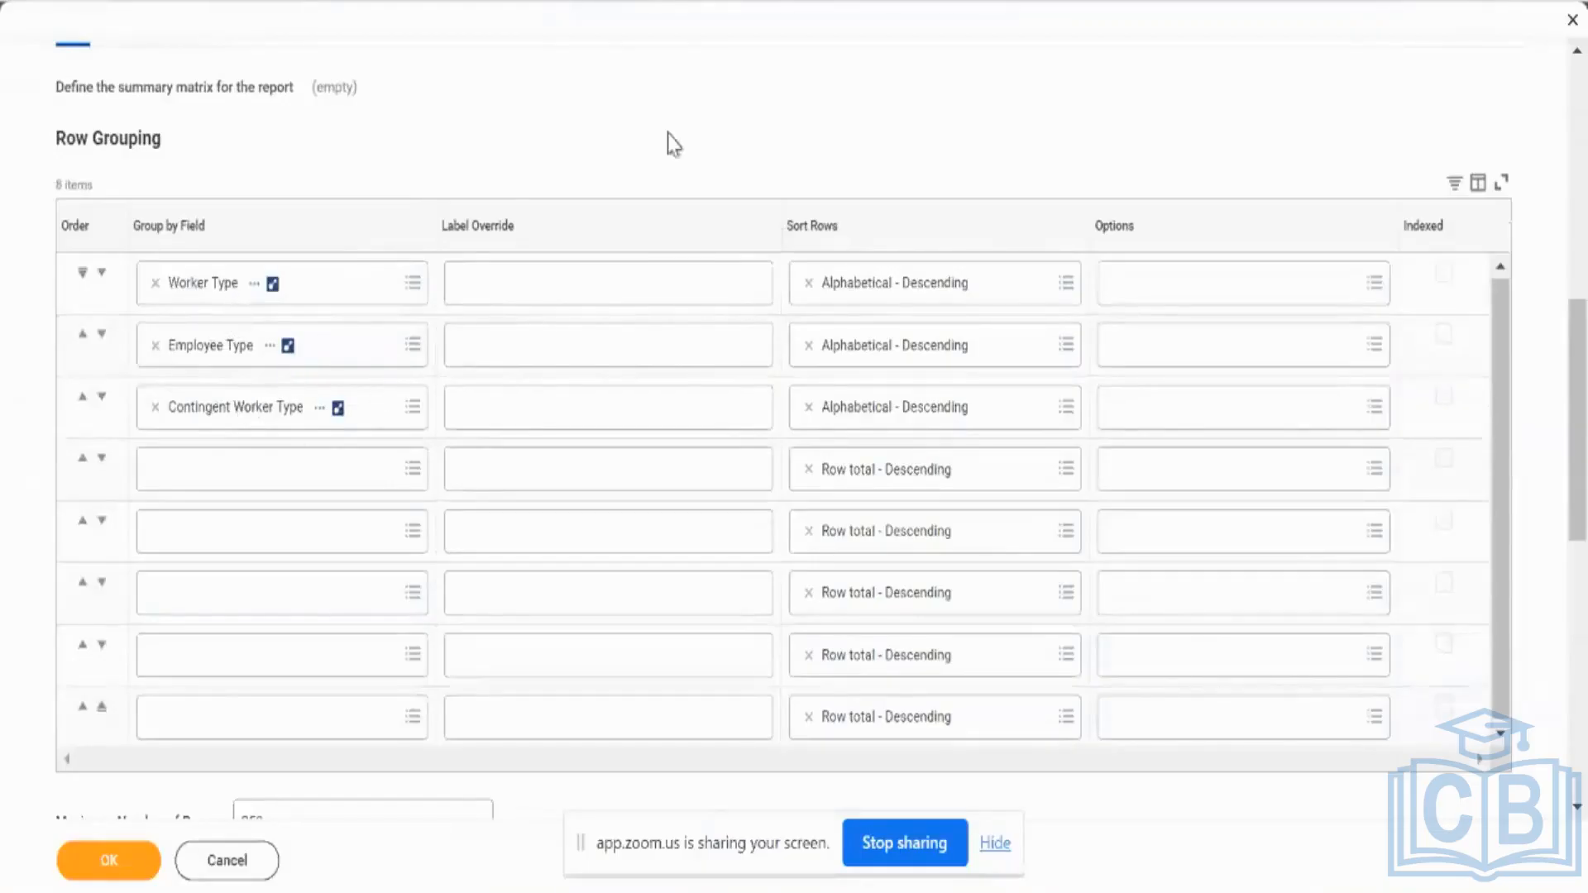
scroll(672, 143, down, 1)
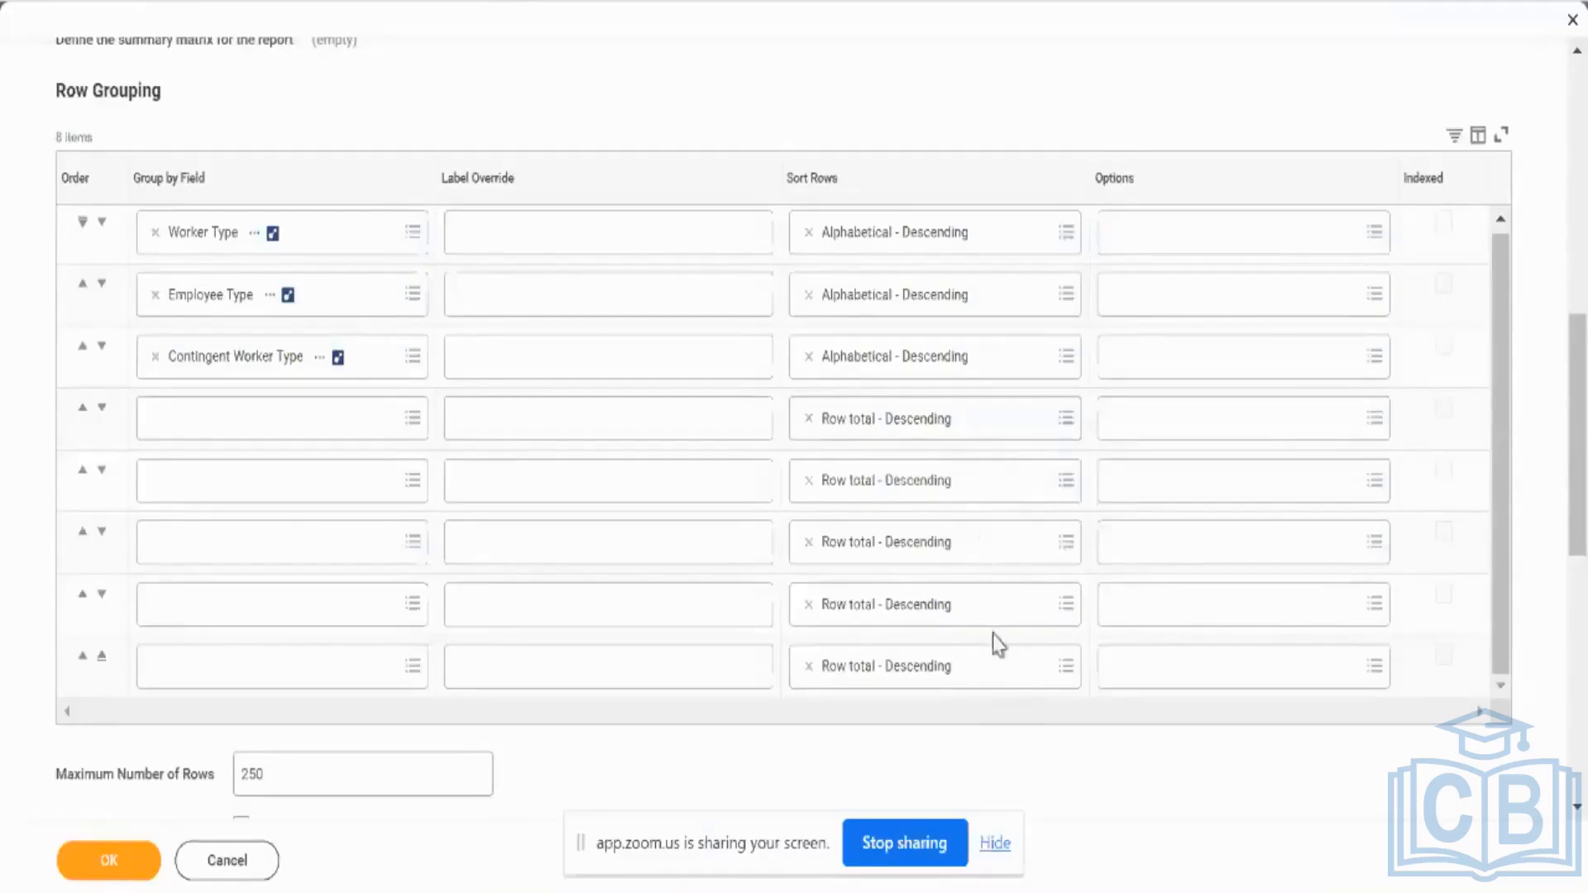
scroll(996, 644, down, 3)
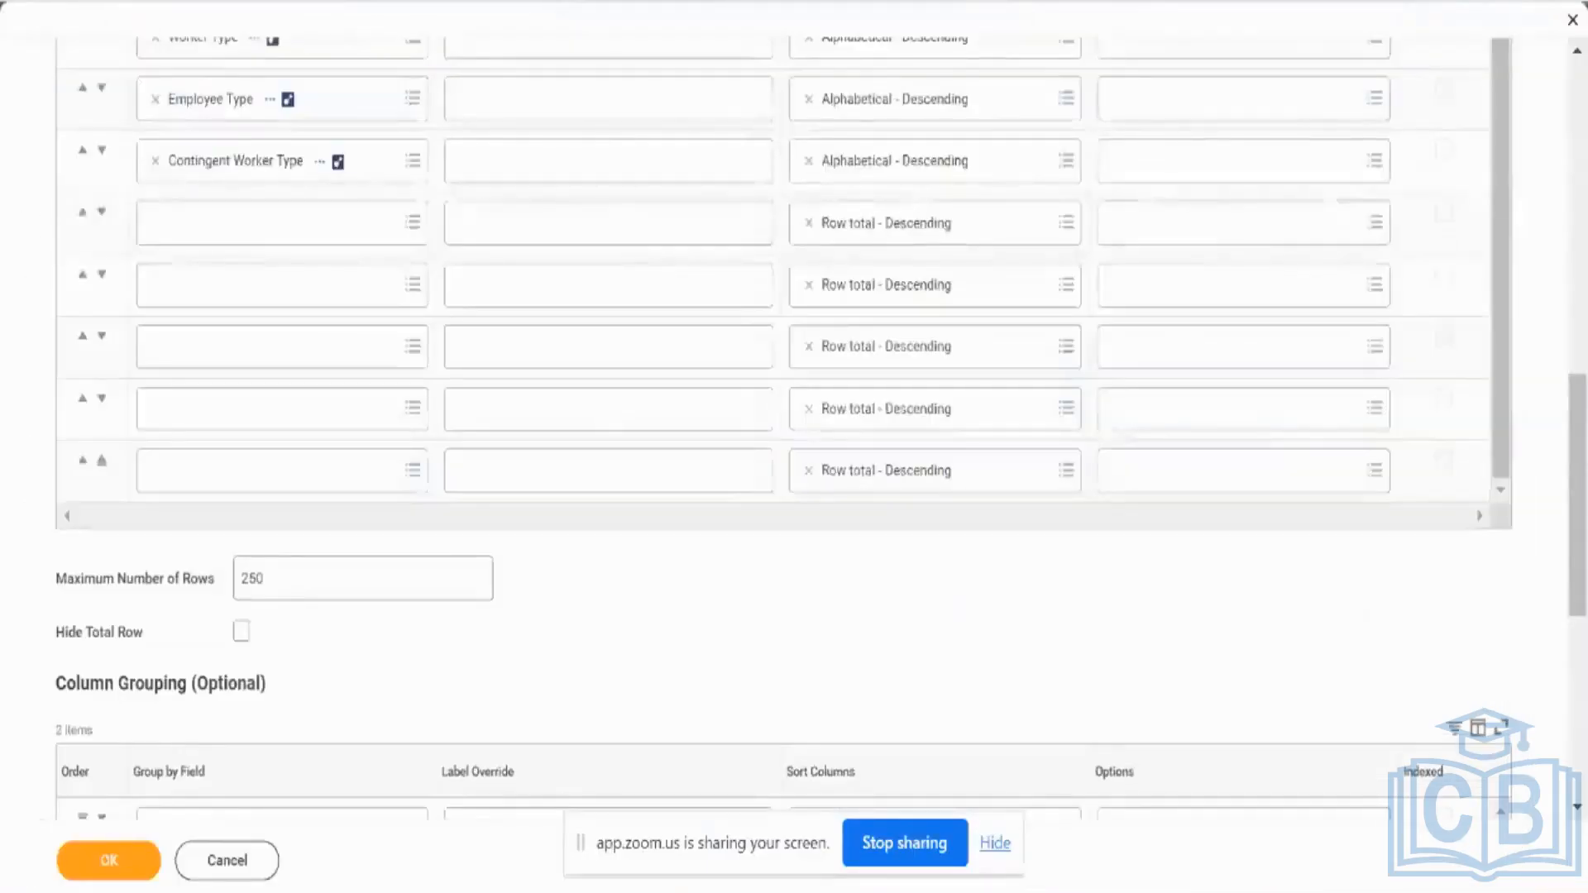
scroll(920, 369, up, 1)
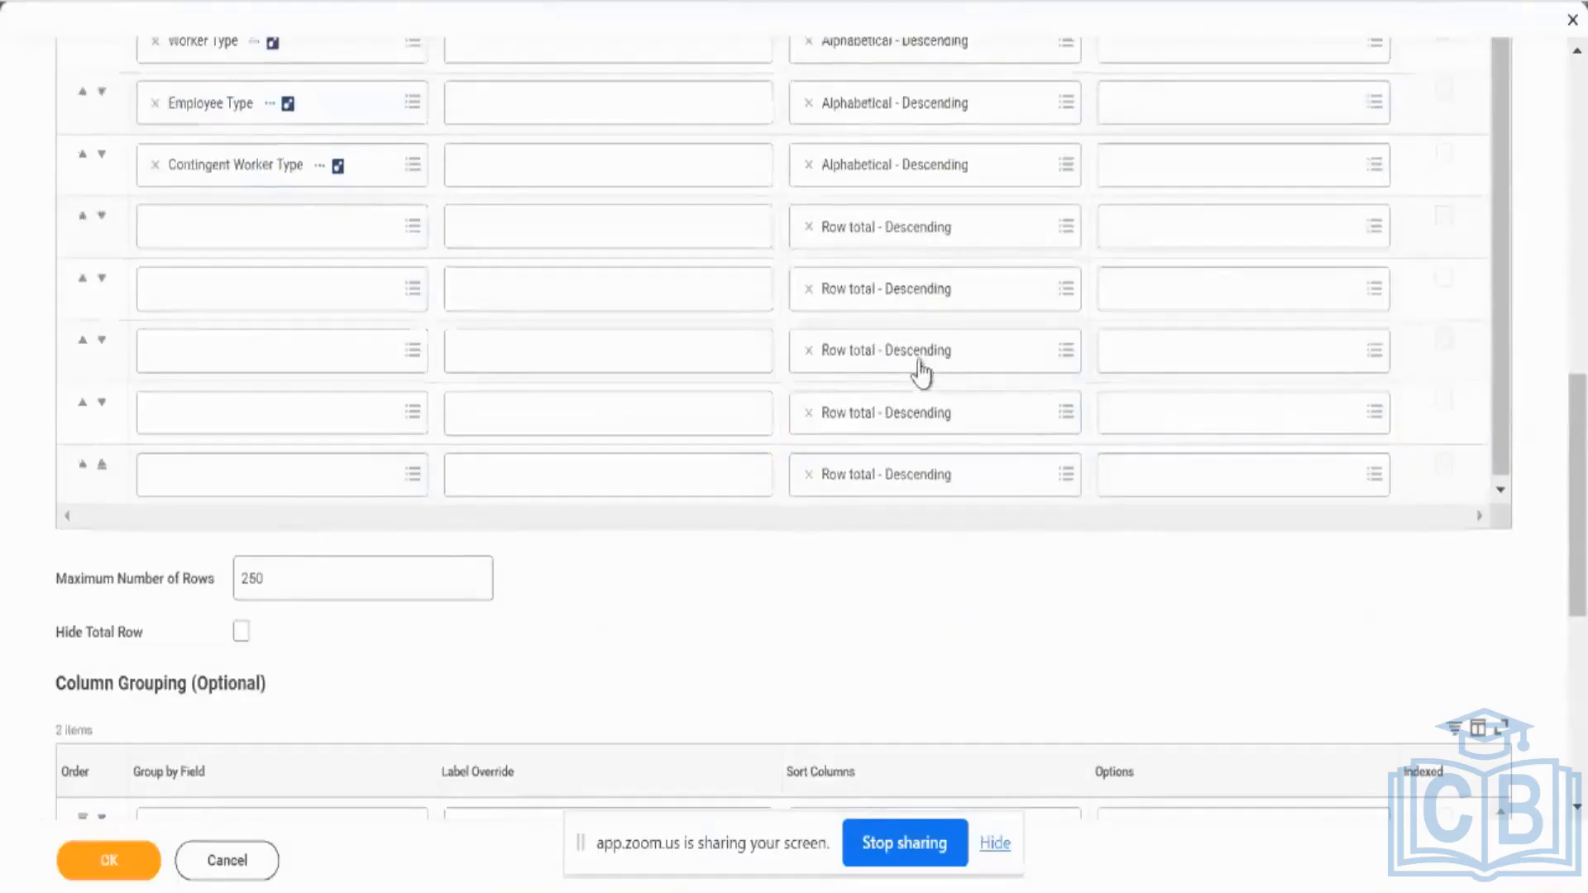
scroll(935, 383, up, 3)
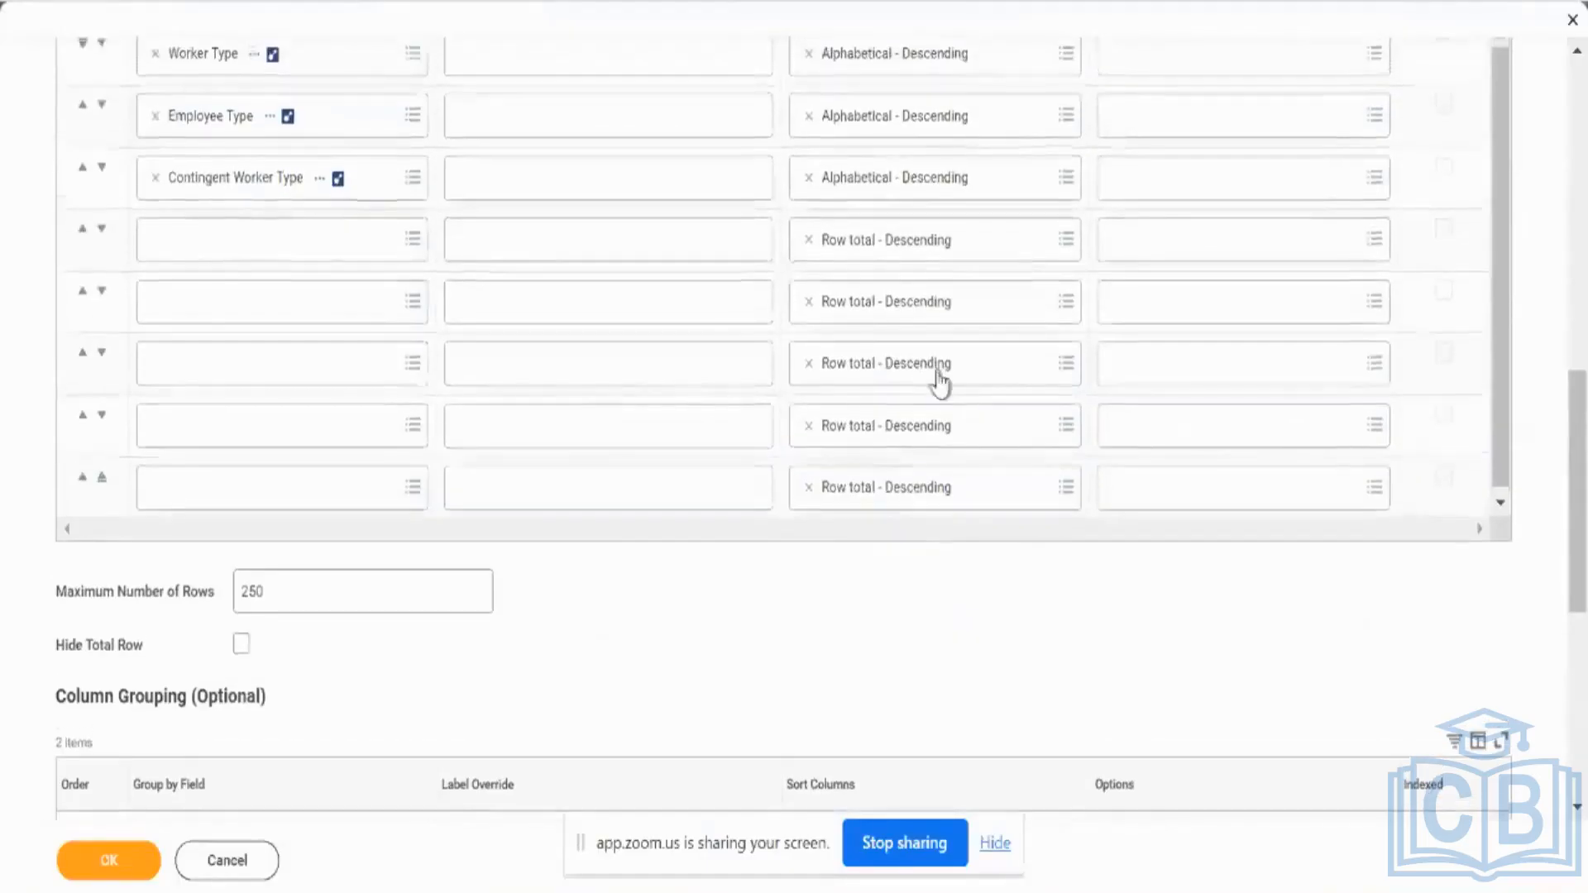
scroll(939, 382, up, 3)
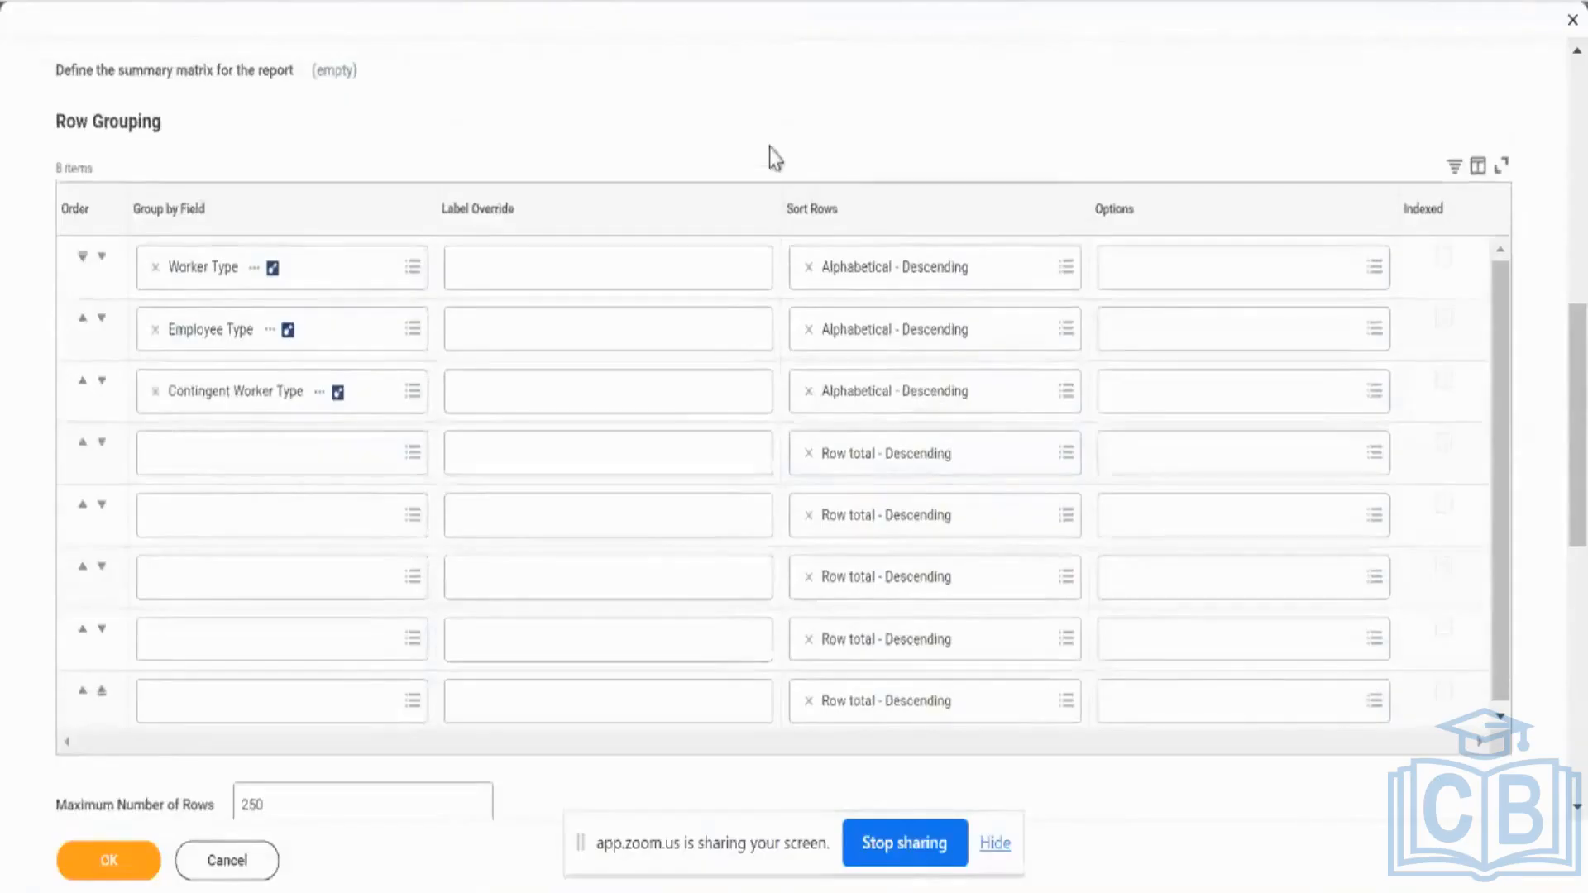
scroll(773, 155, down, 5)
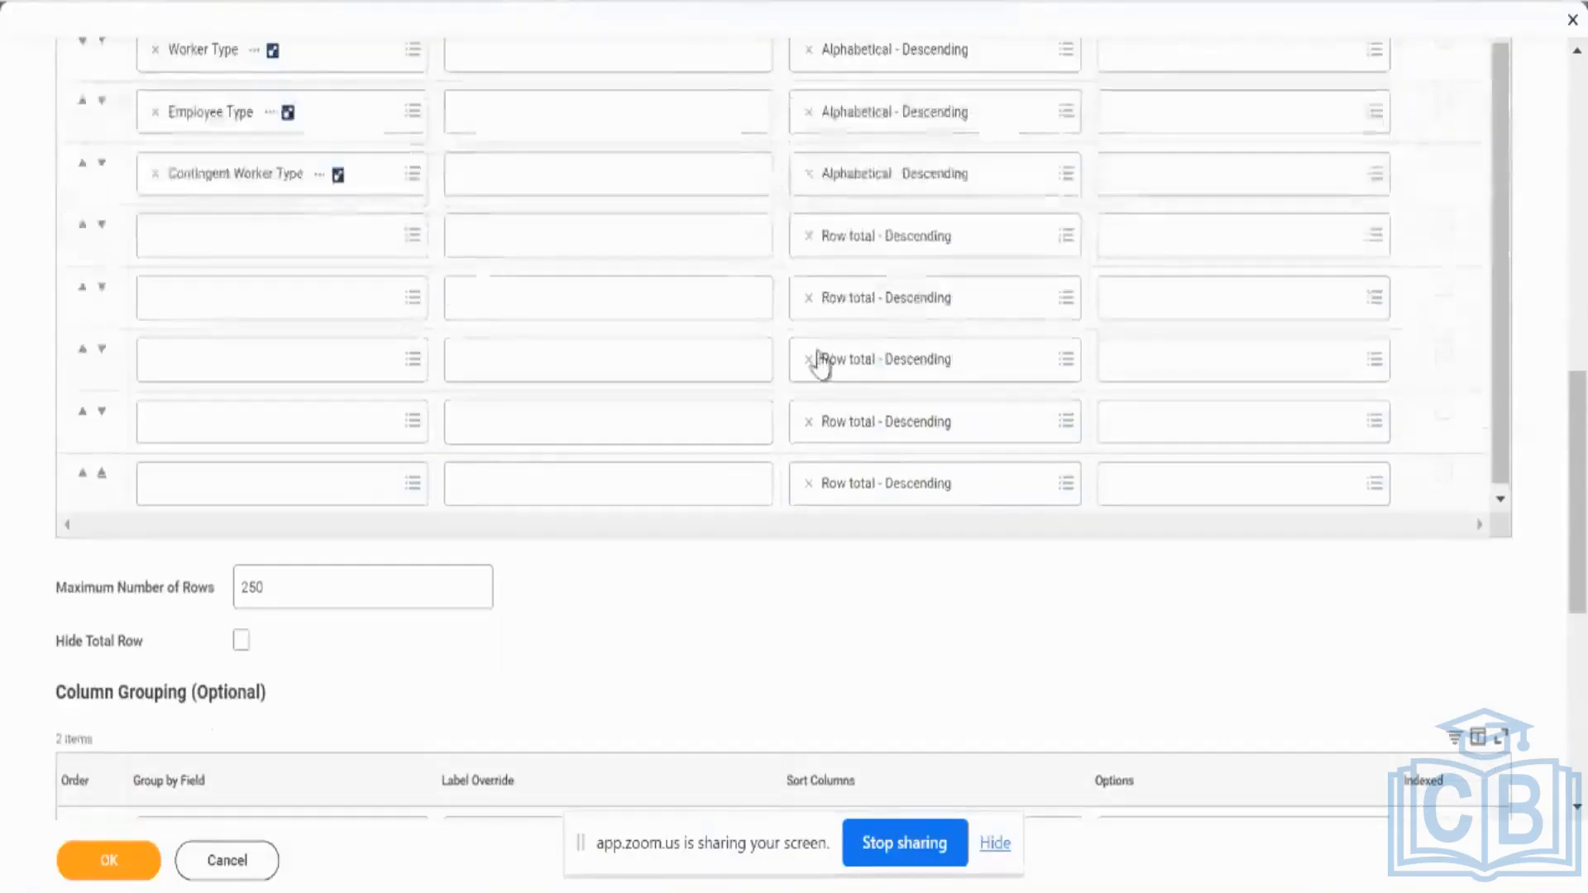
scroll(819, 364, down, 1)
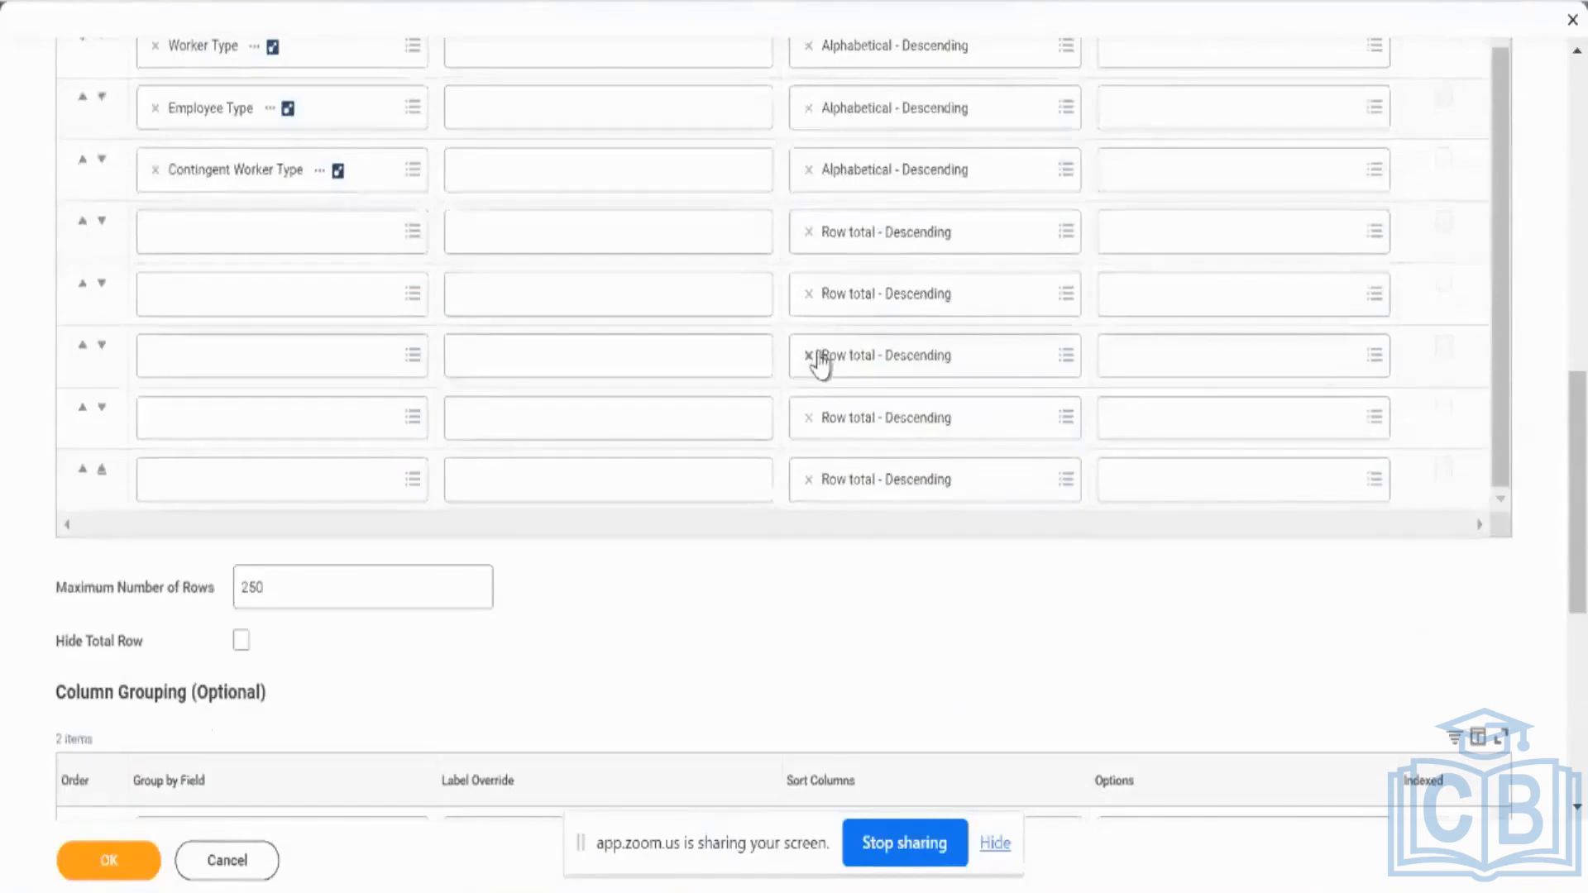
Examine the report copy's Column Grouping fields and read the description of the Terminated calculated field.
scroll(741, 649, down, 4)
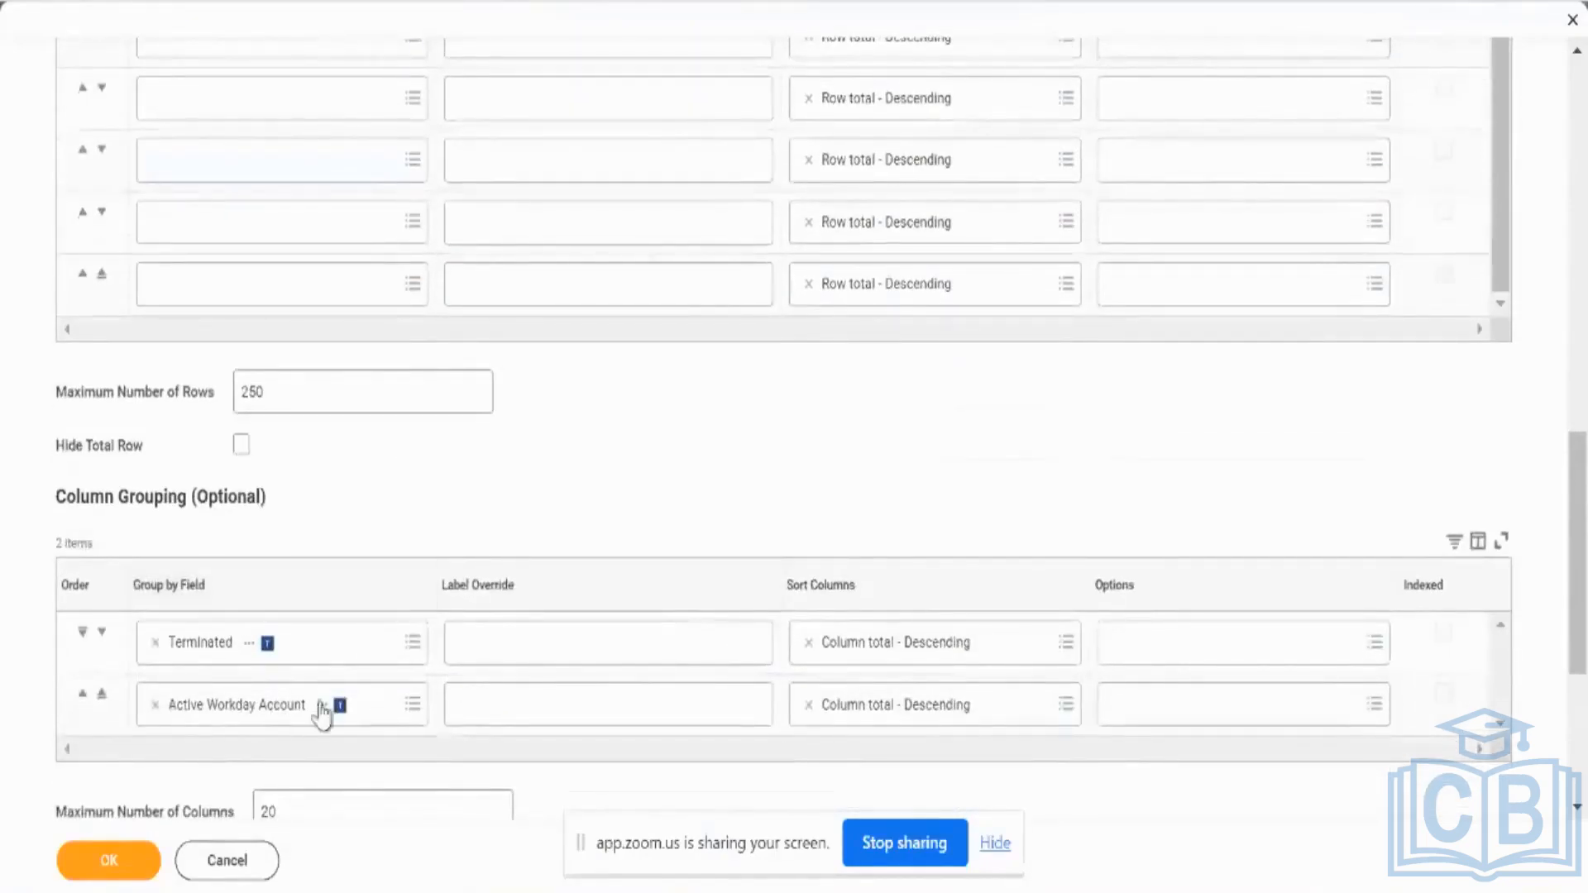
scroll(494, 520, down, 1)
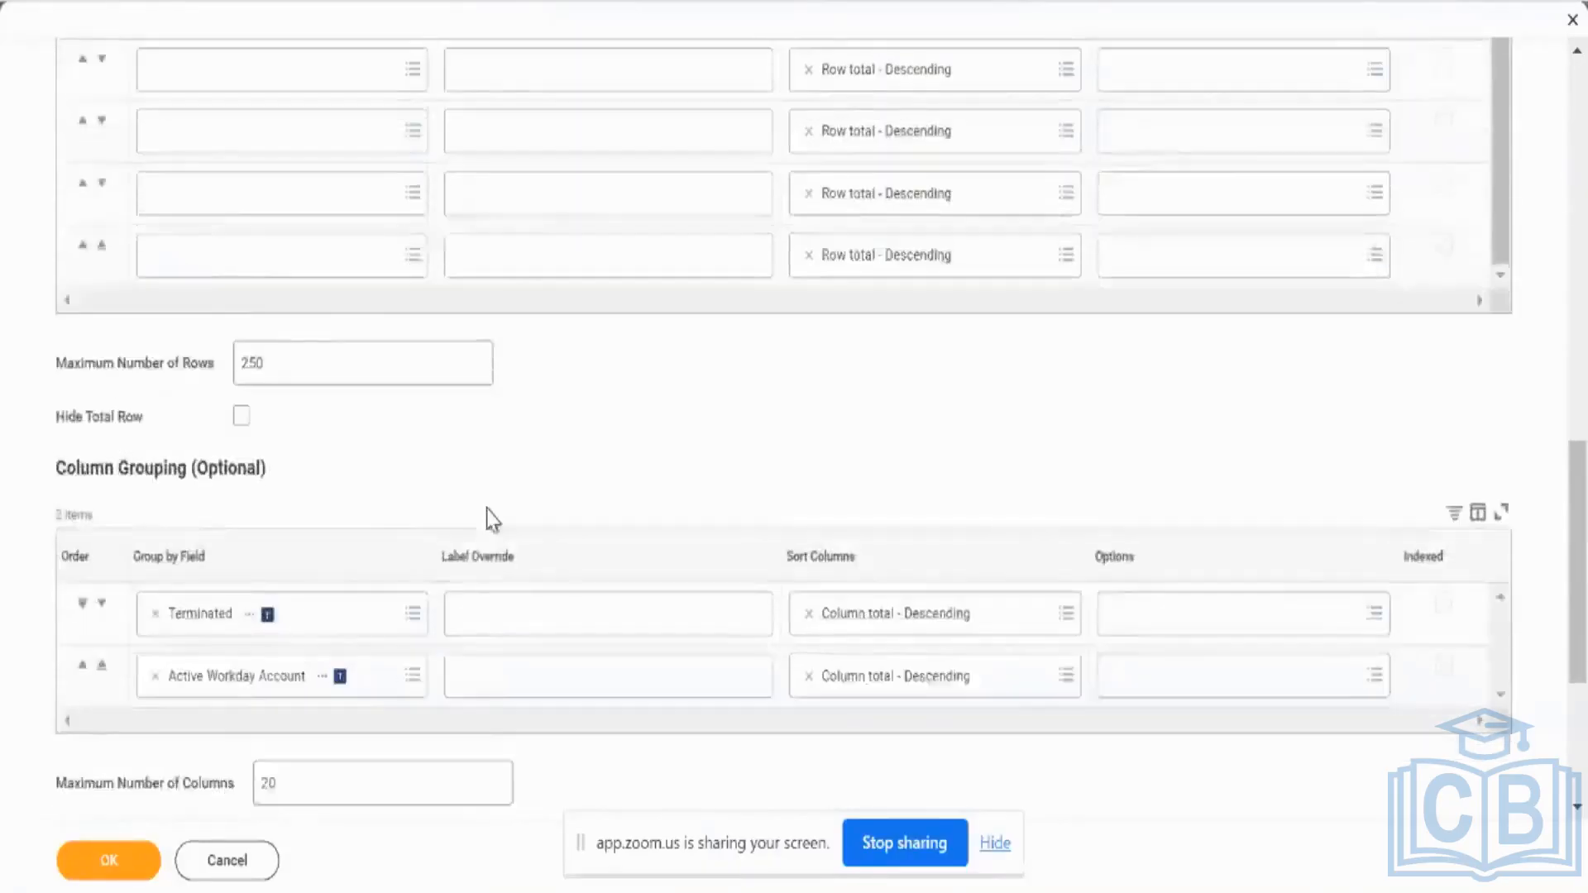
scroll(494, 519, down, 2)
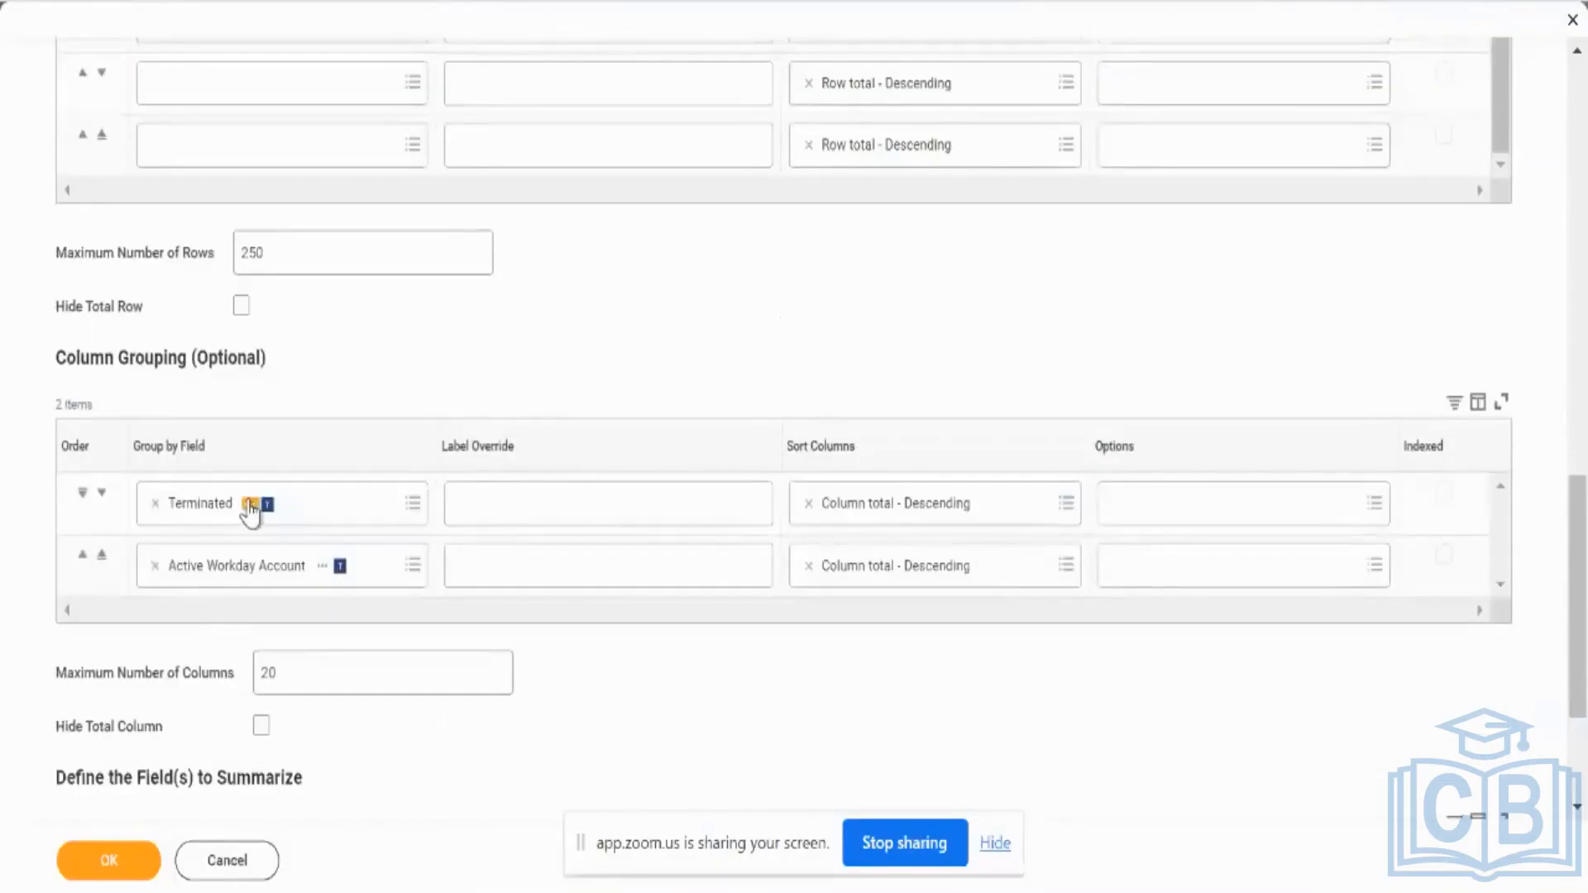
click(249, 506)
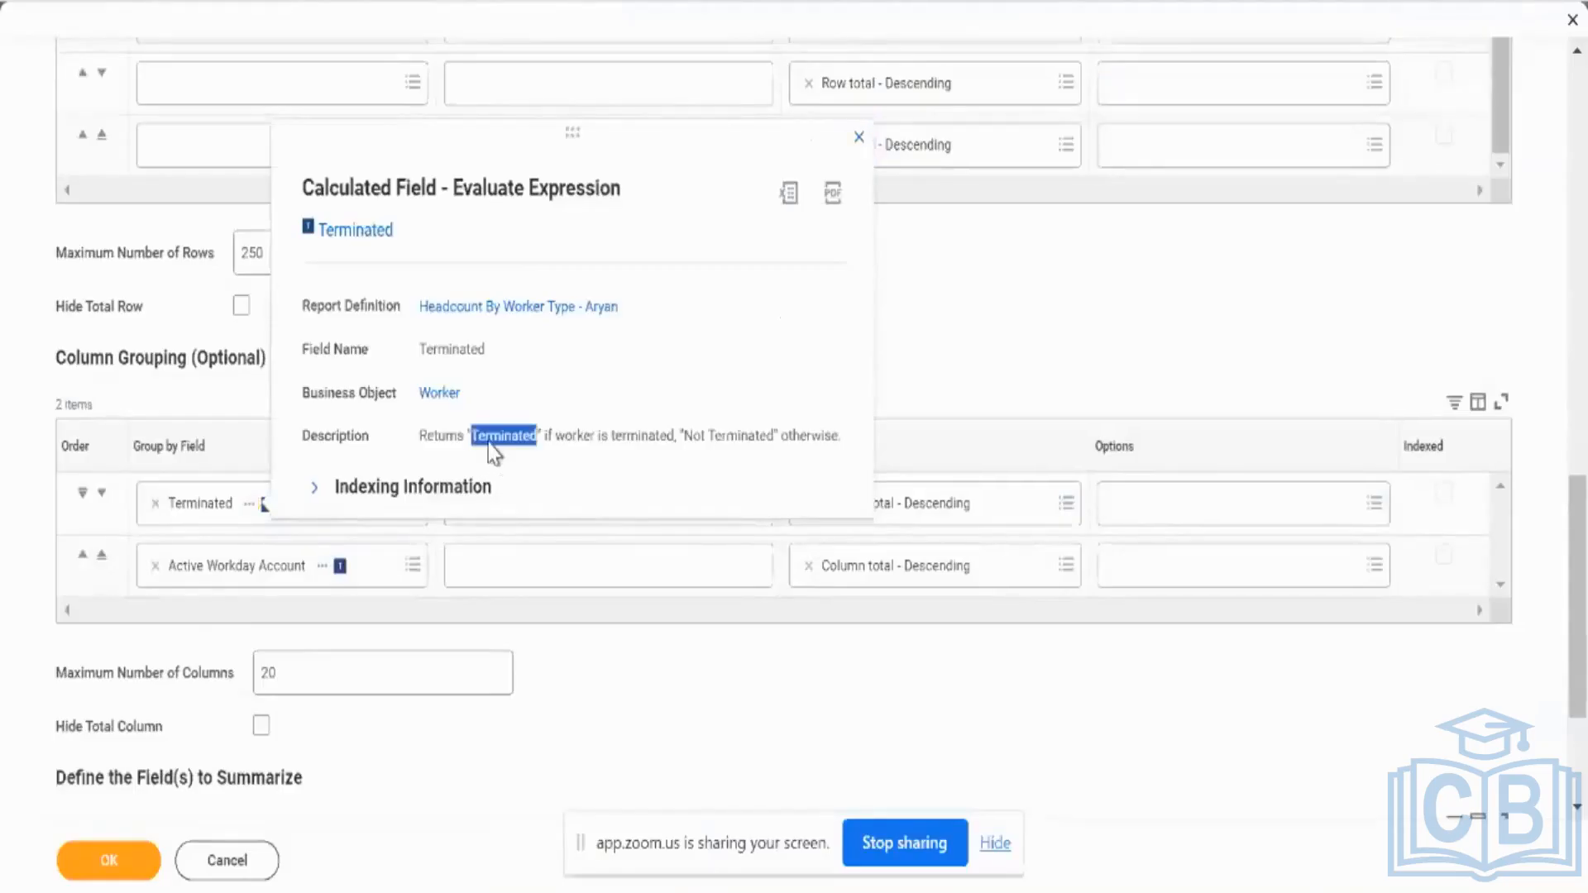
triple_click(488, 443)
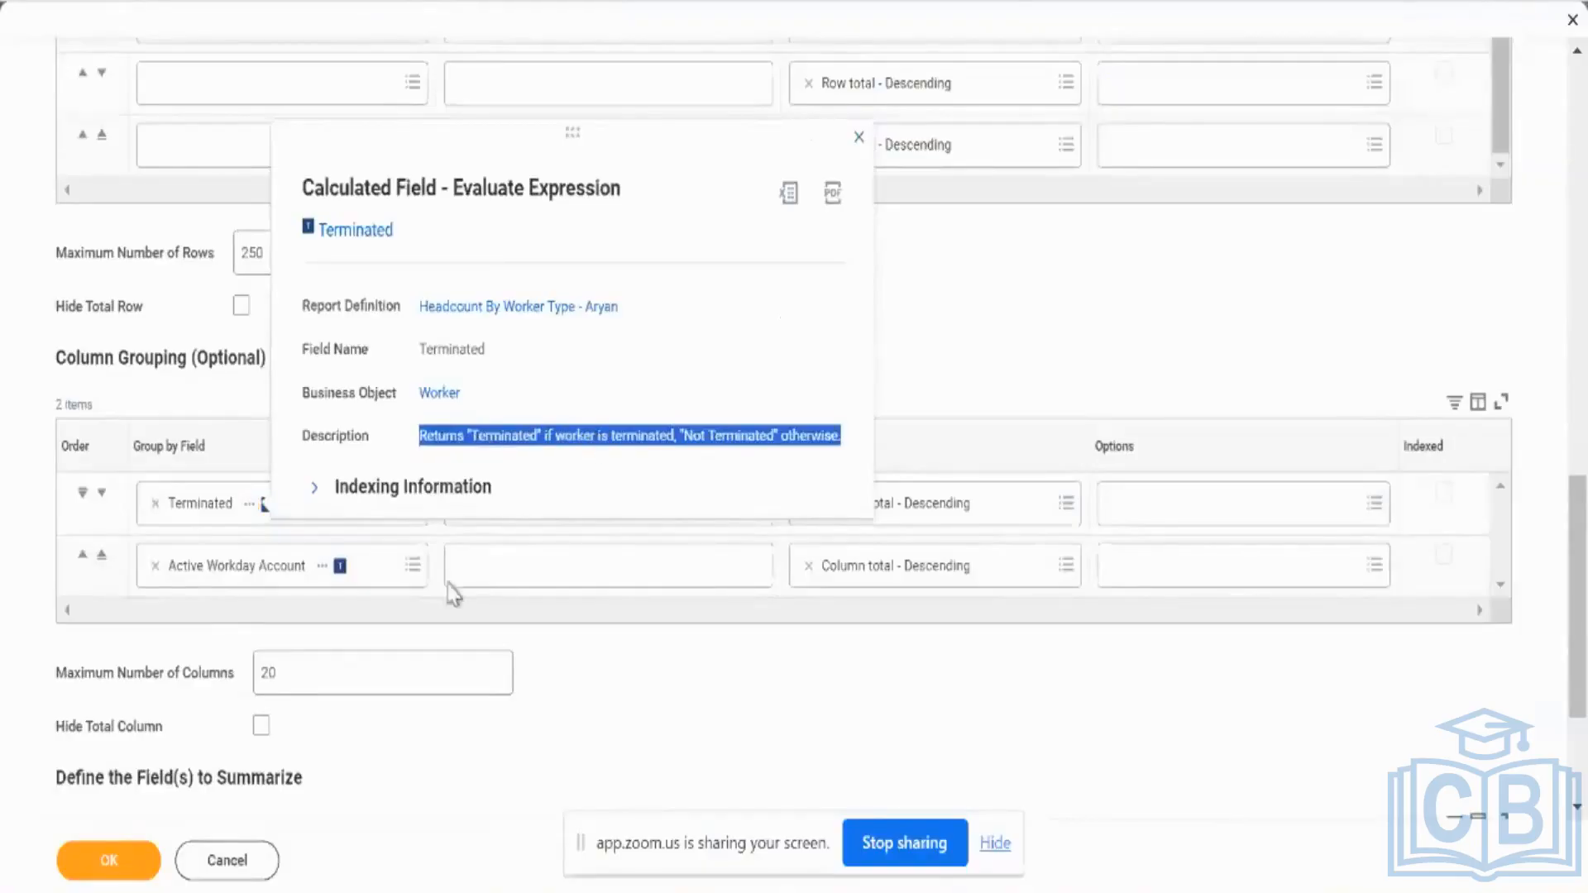
Read the description of the Active Workday Account column grouping field, then close its details.
click(319, 570)
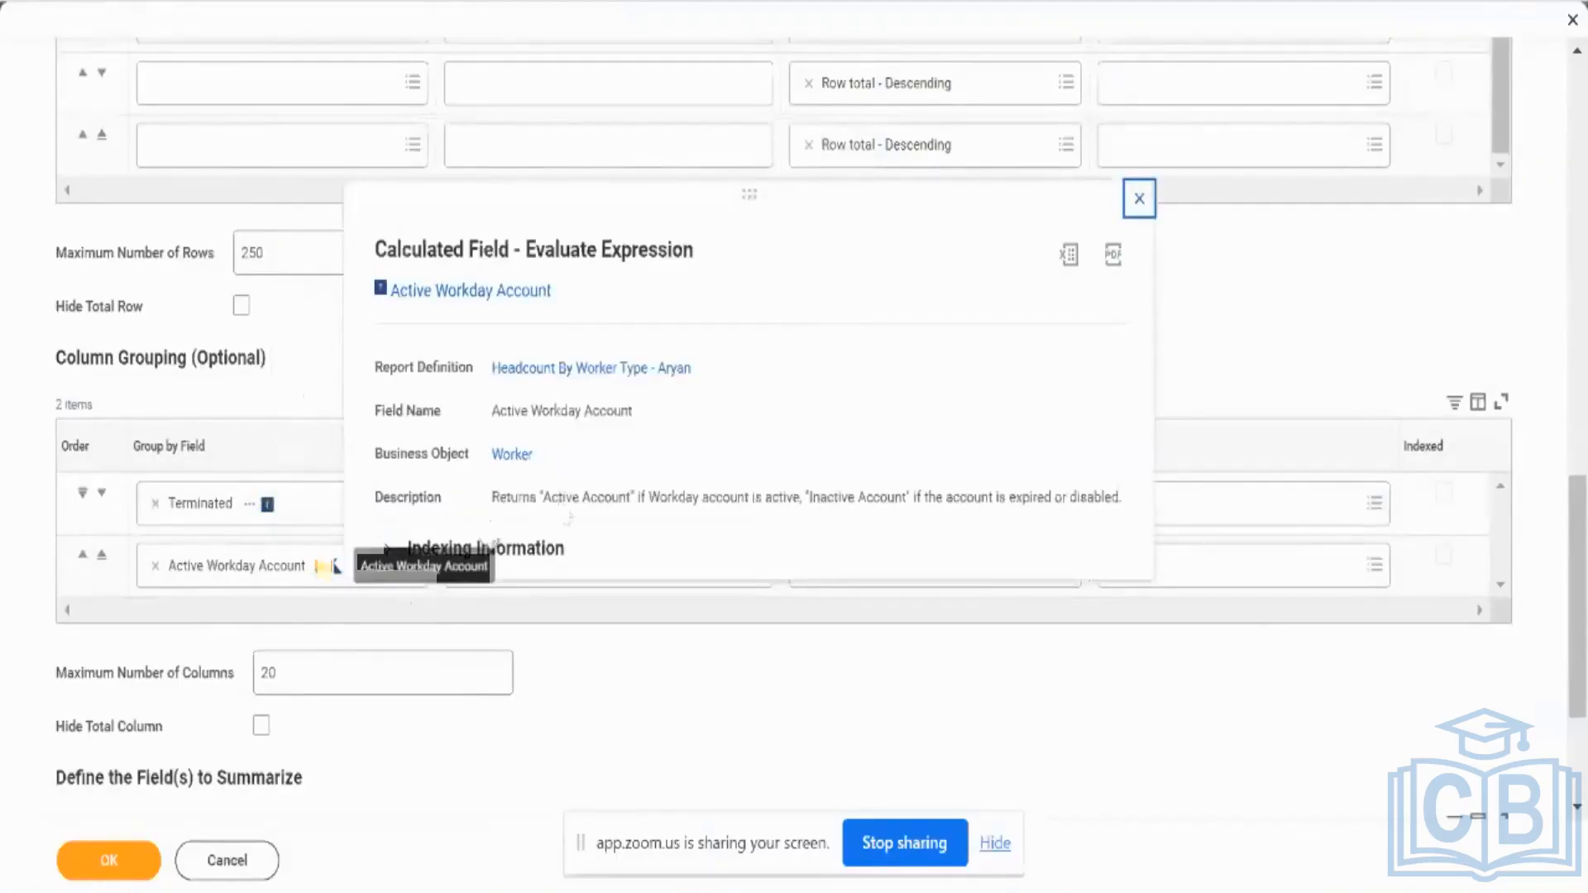
triple_click(562, 500)
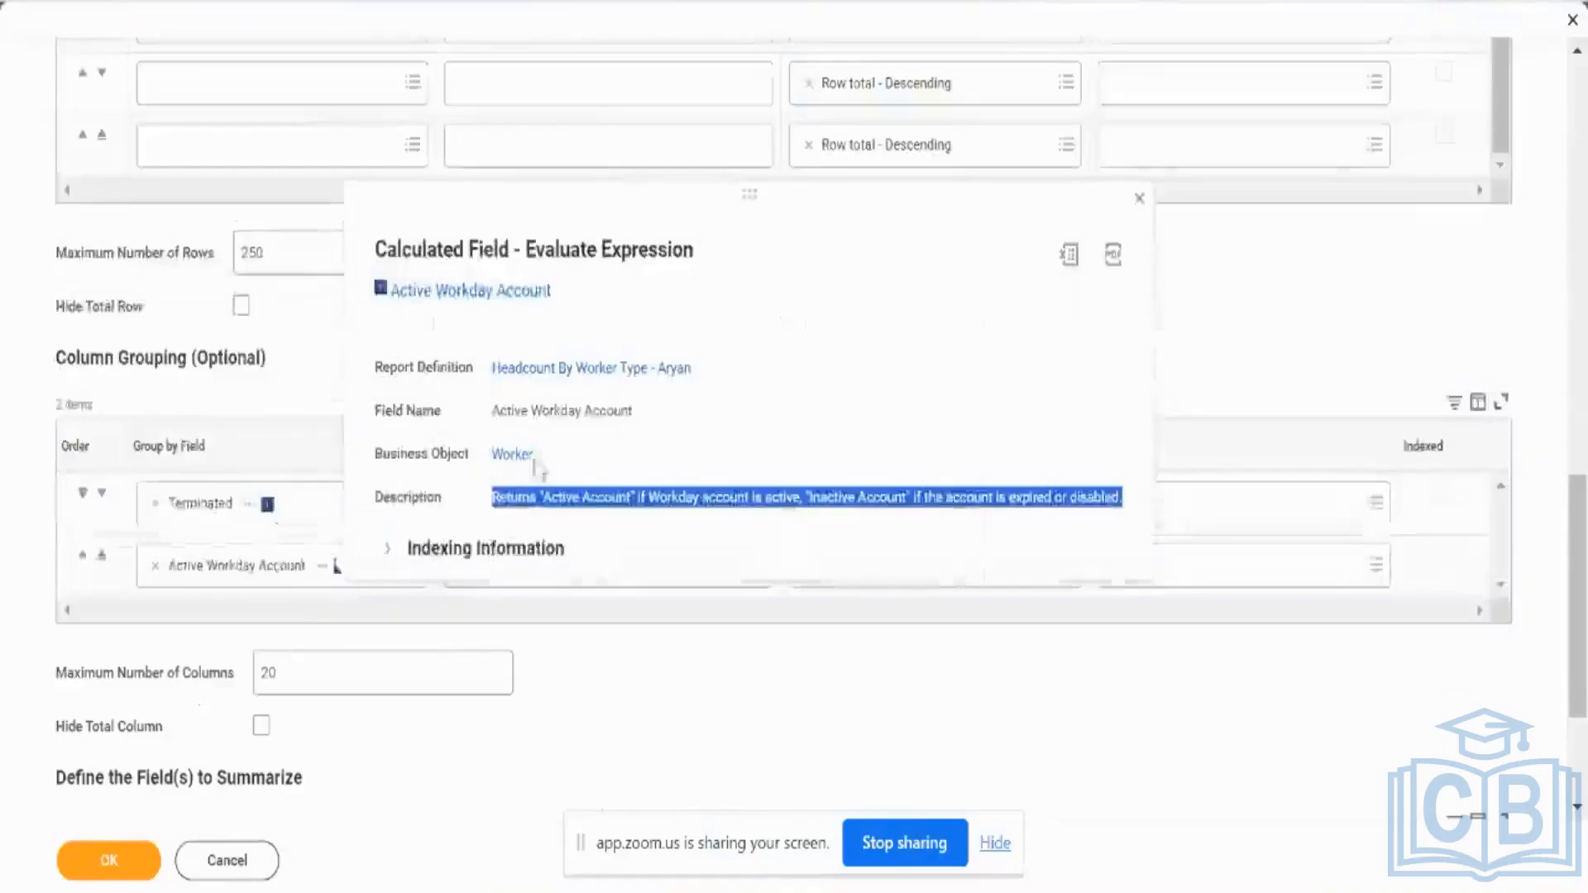
click(308, 379)
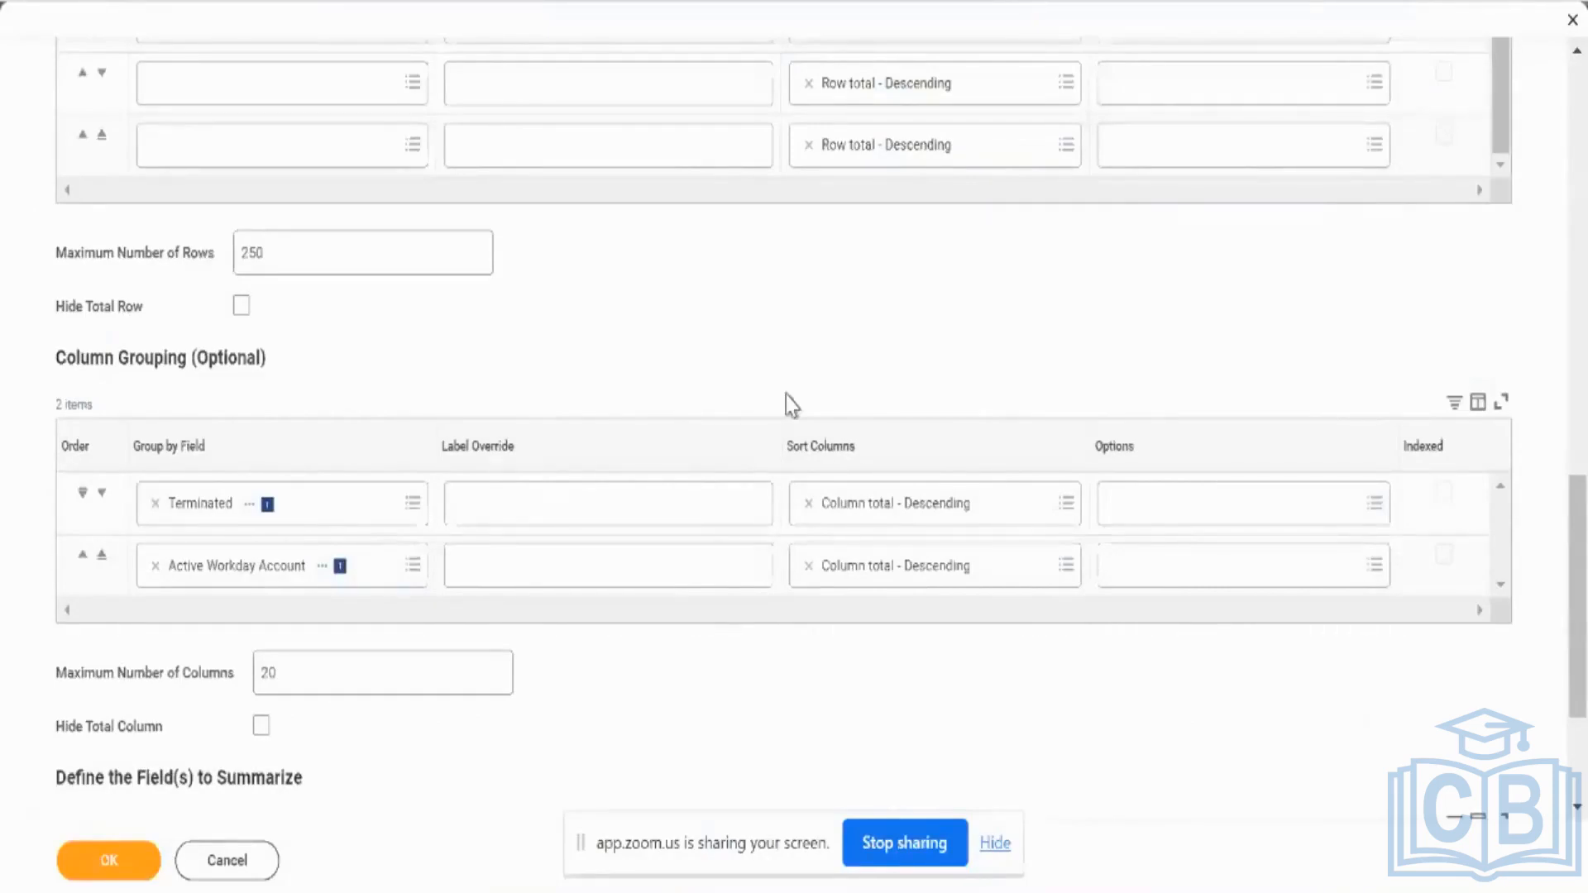
Examine the Define the Field(s) to Summarize section and the available summarization types, keeping Count.
scroll(786, 395, down, 3)
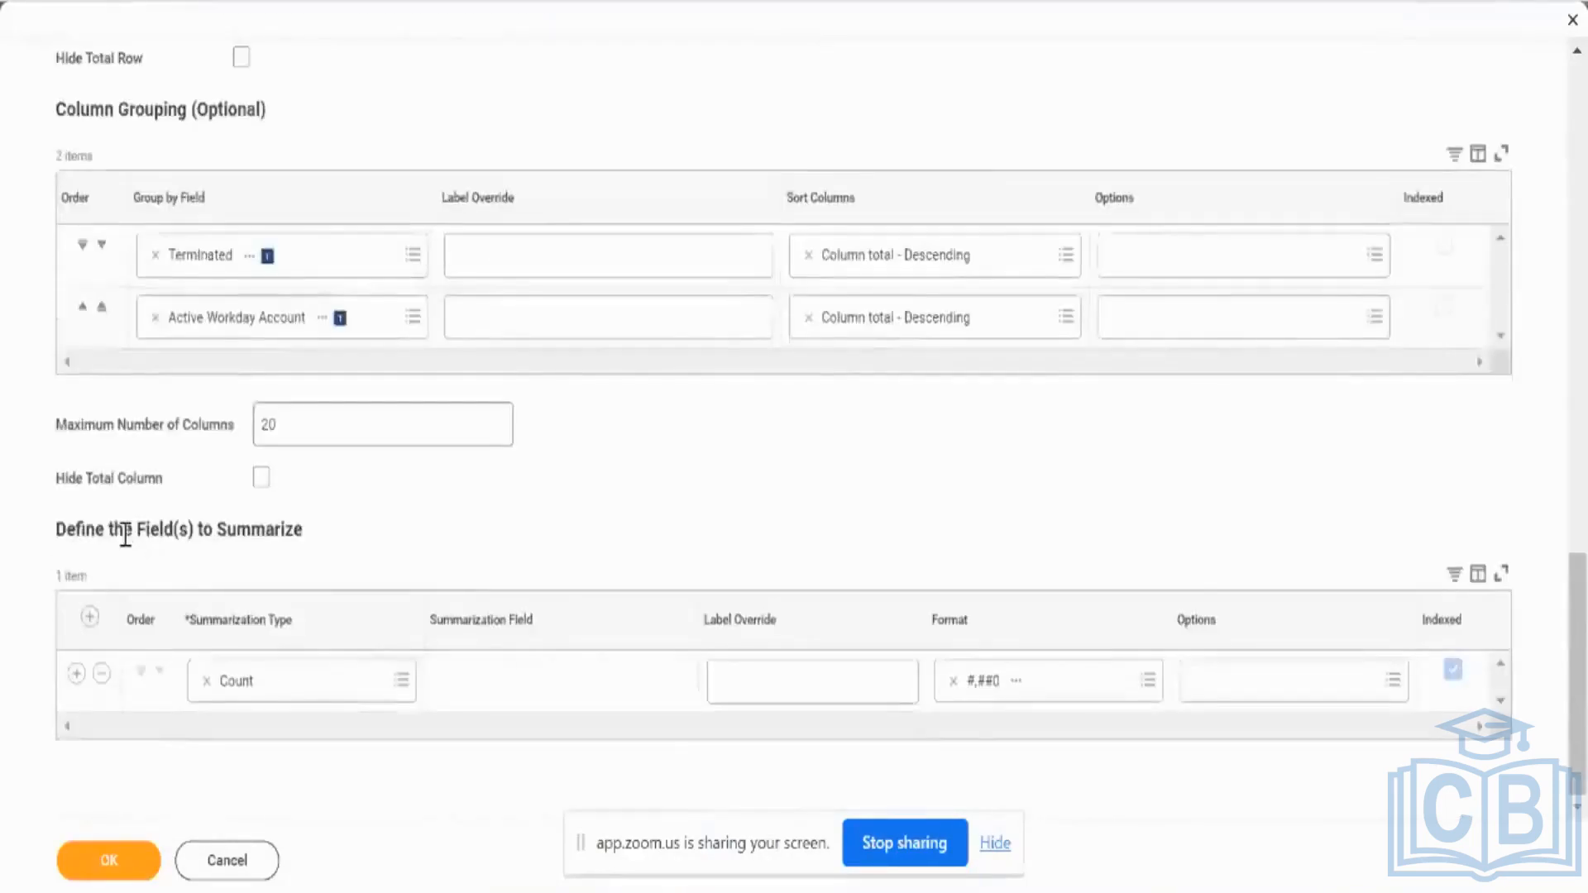
triple_click(124, 534)
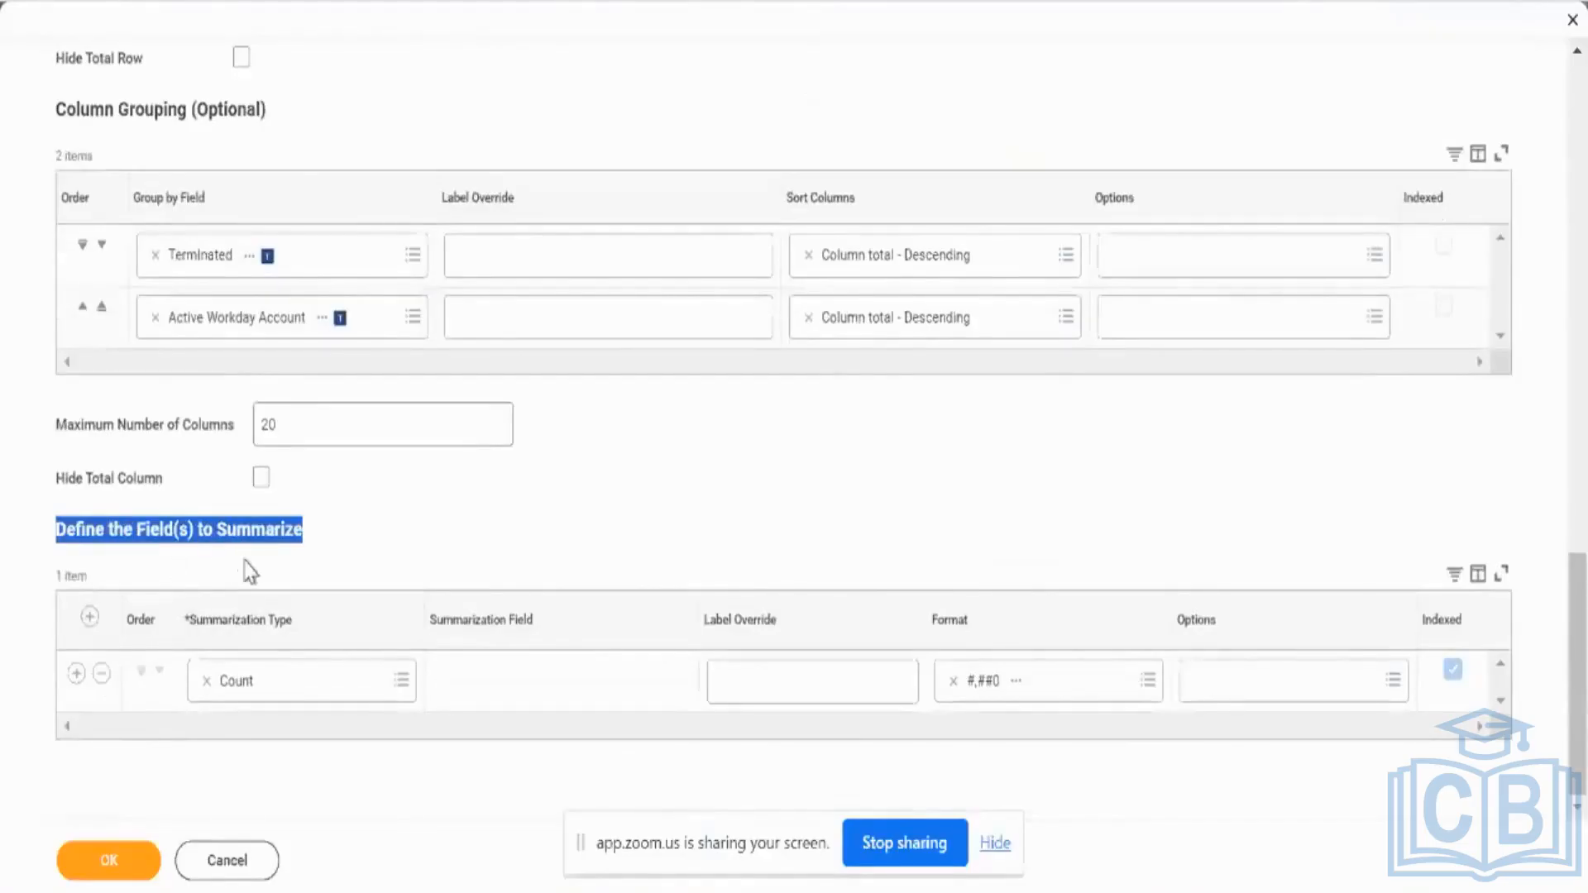
click(321, 687)
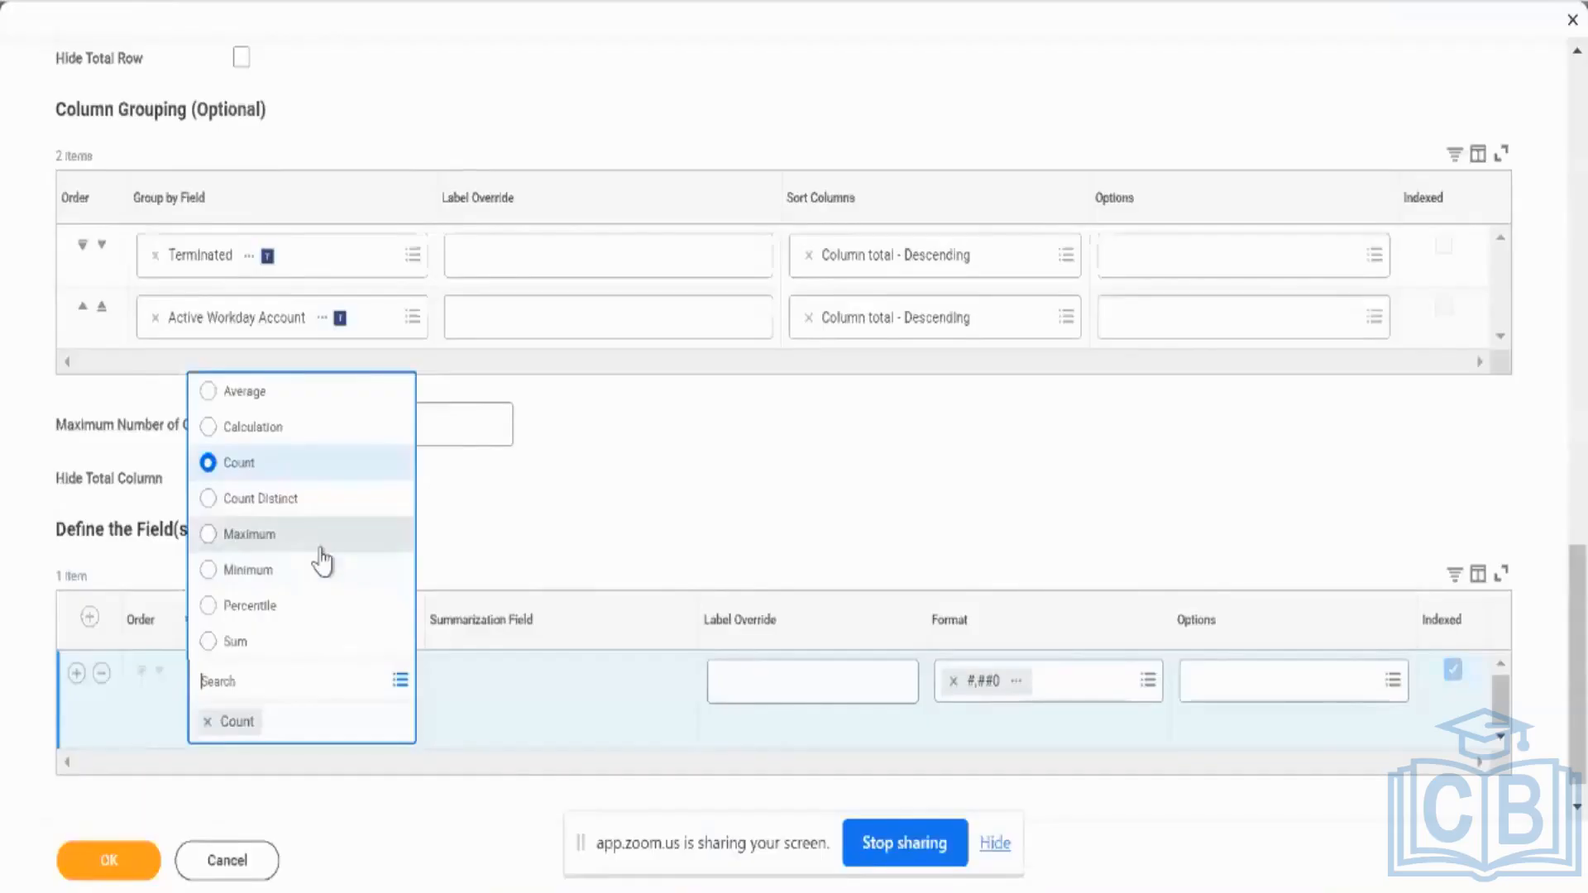
click(594, 434)
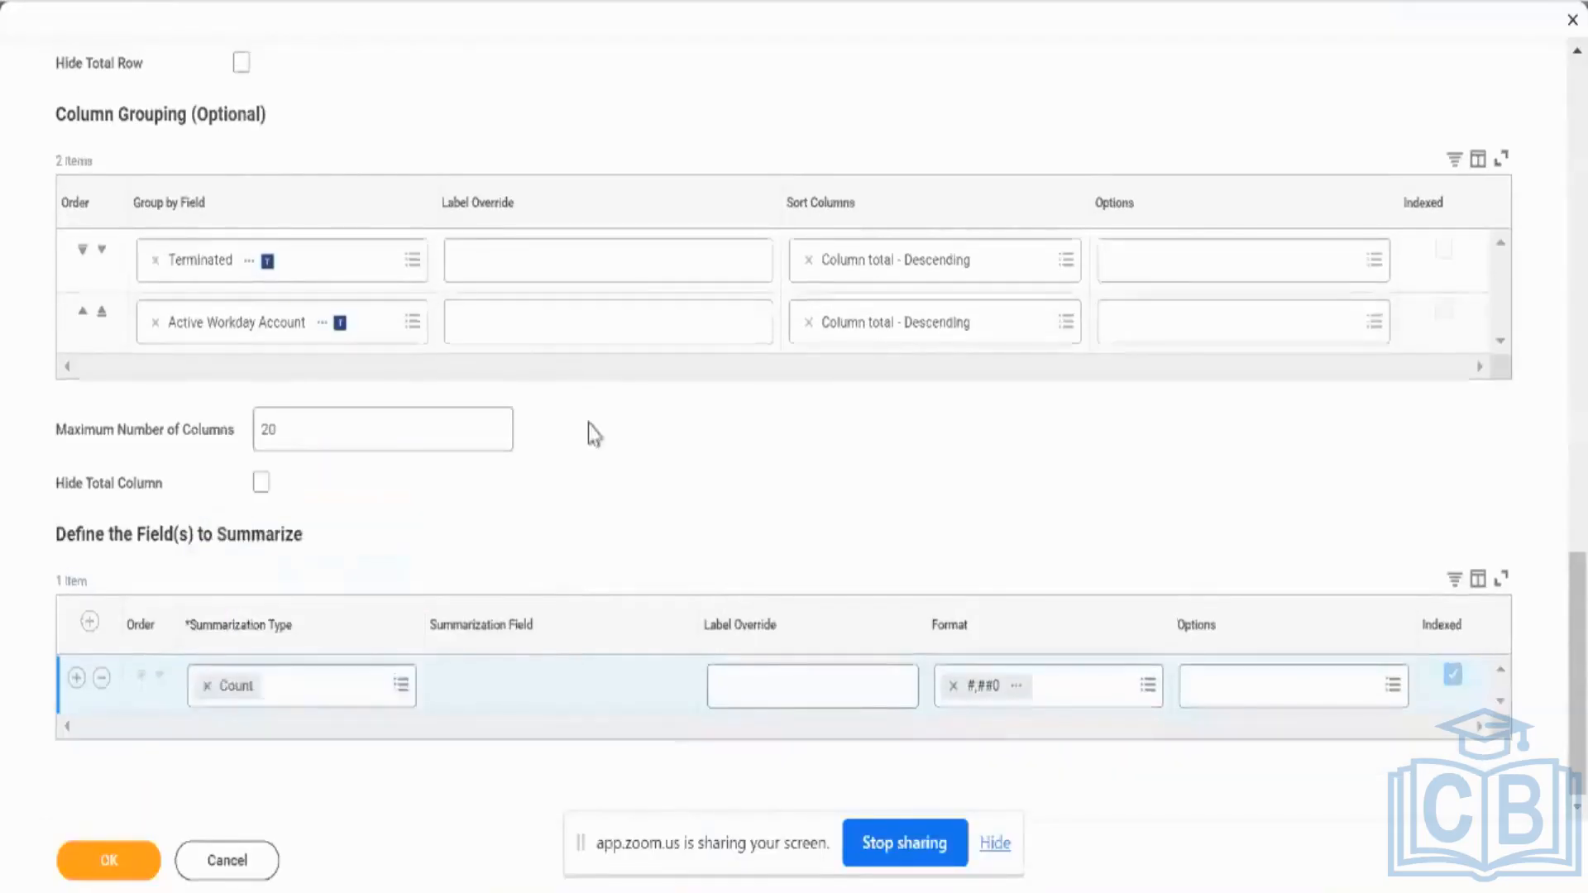
Review the report copy's Row Grouping, Column Grouping and summarization settings once more as a whole.
scroll(594, 434, up, 5)
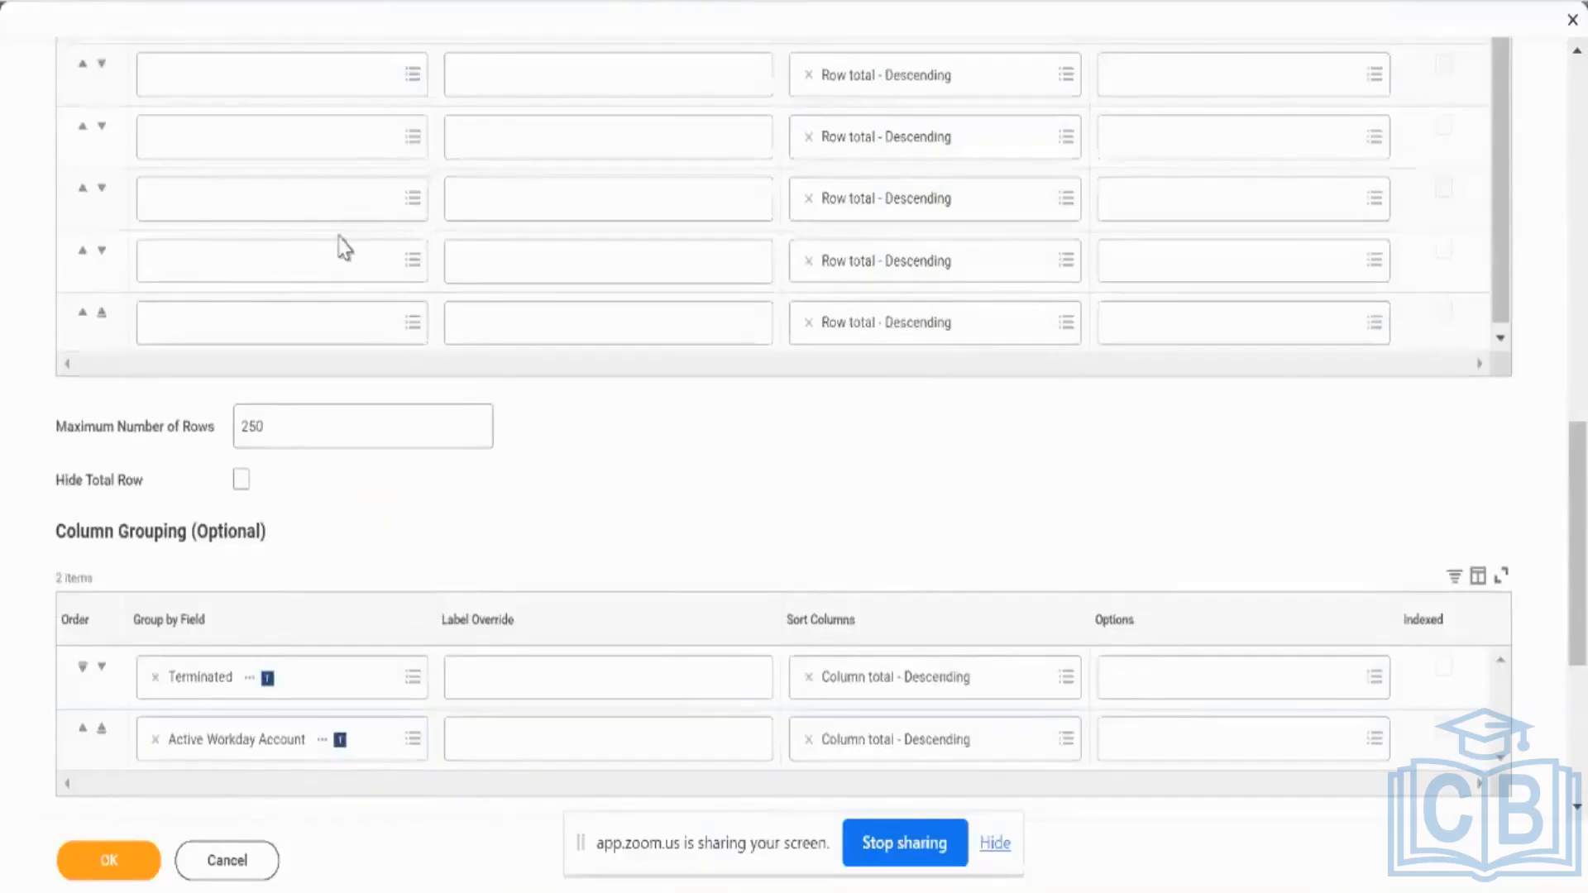
scroll(339, 248, up, 6)
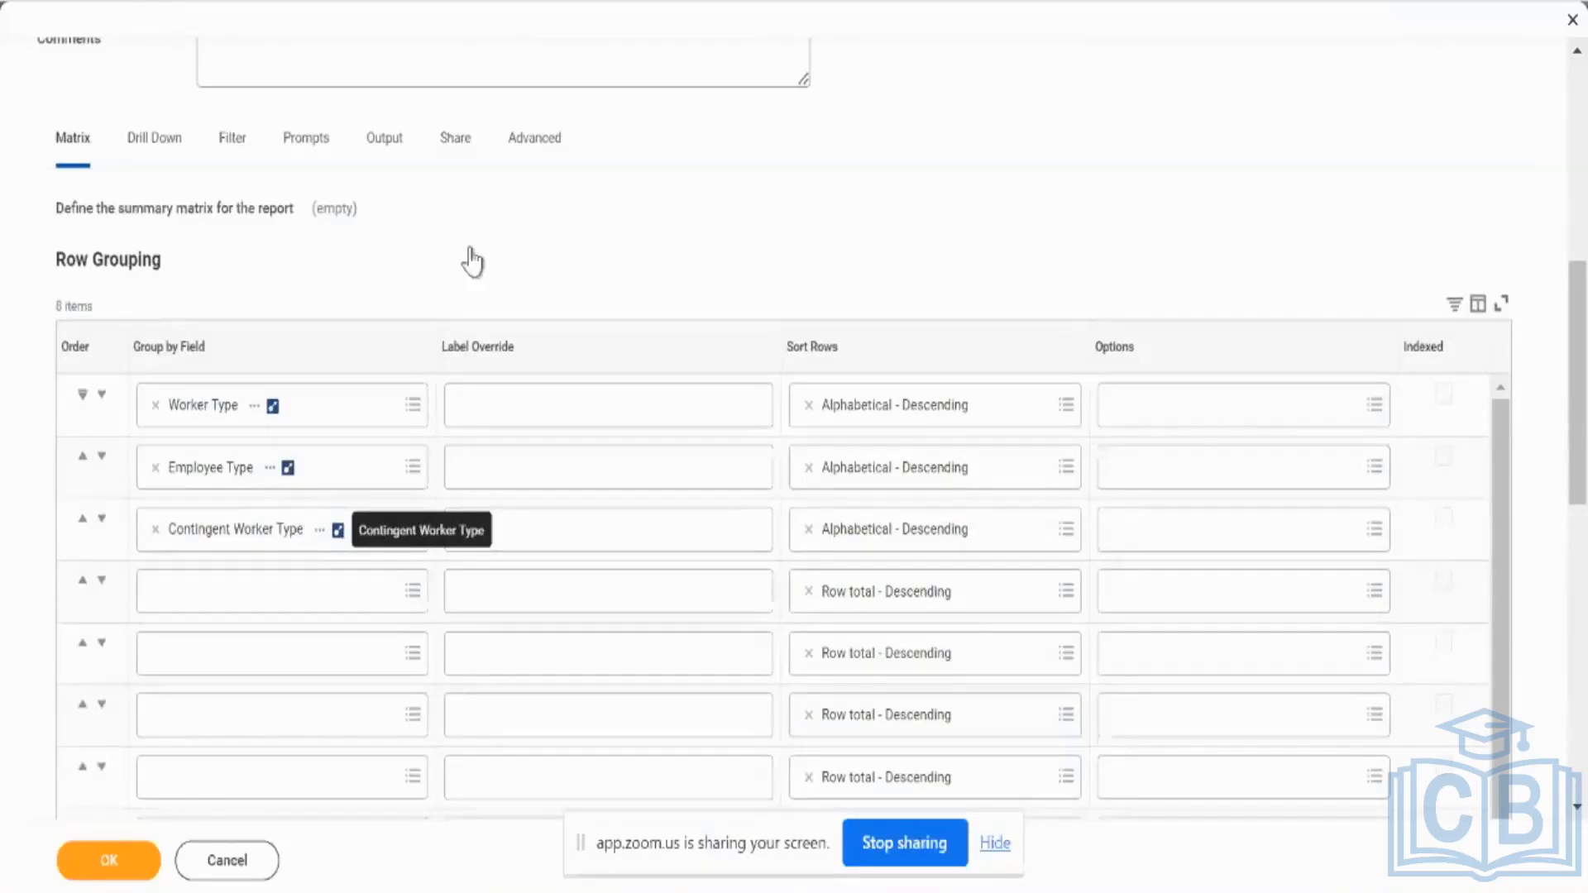
scroll(493, 231, down, 3)
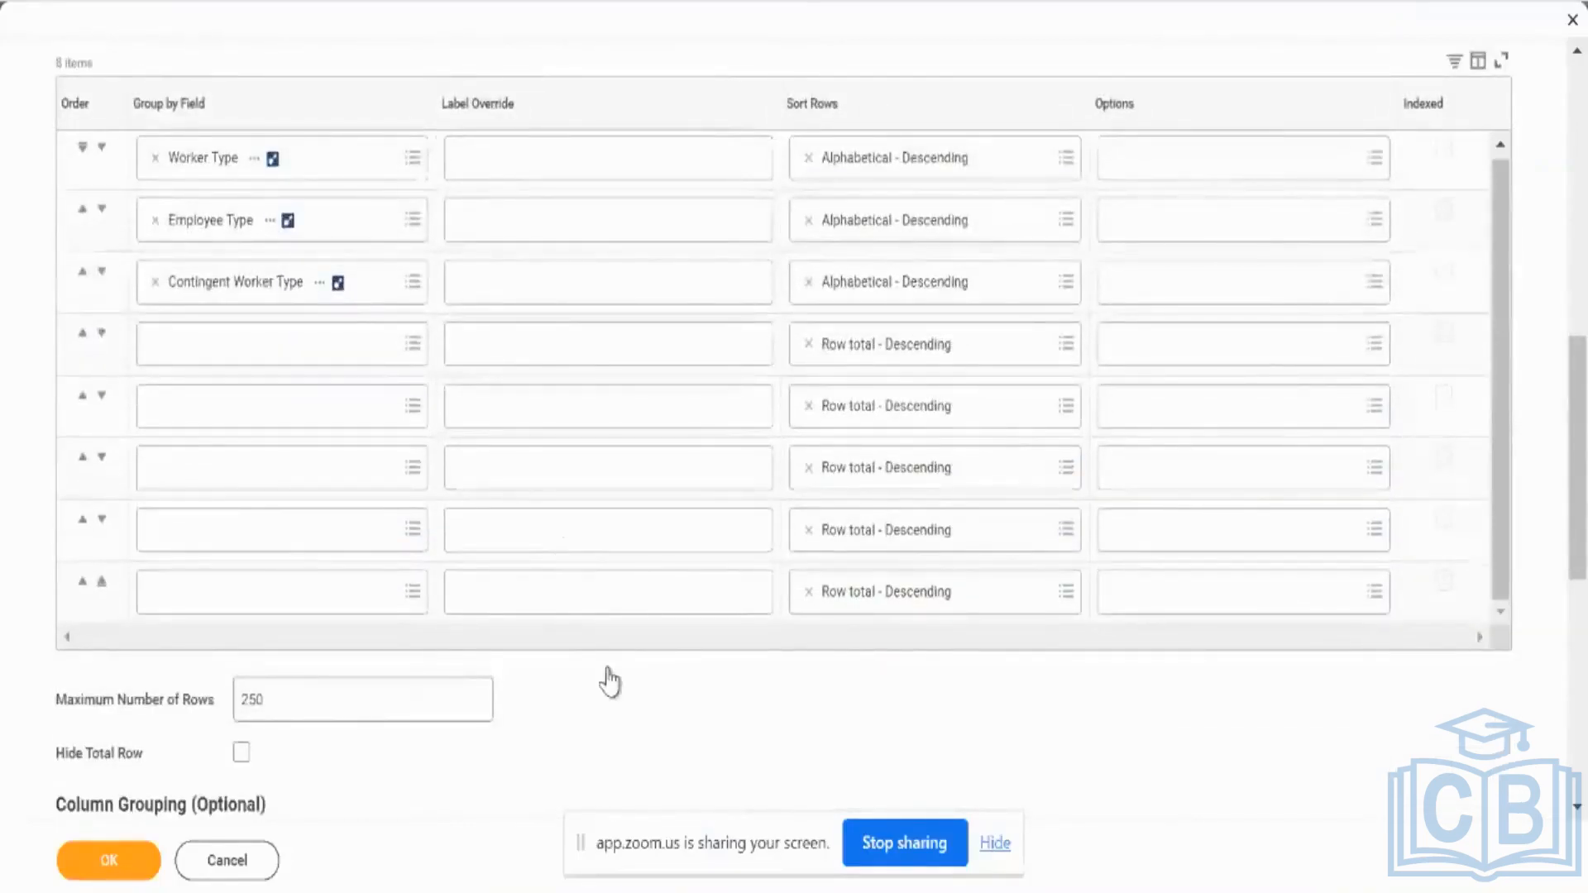
scroll(607, 671, down, 8)
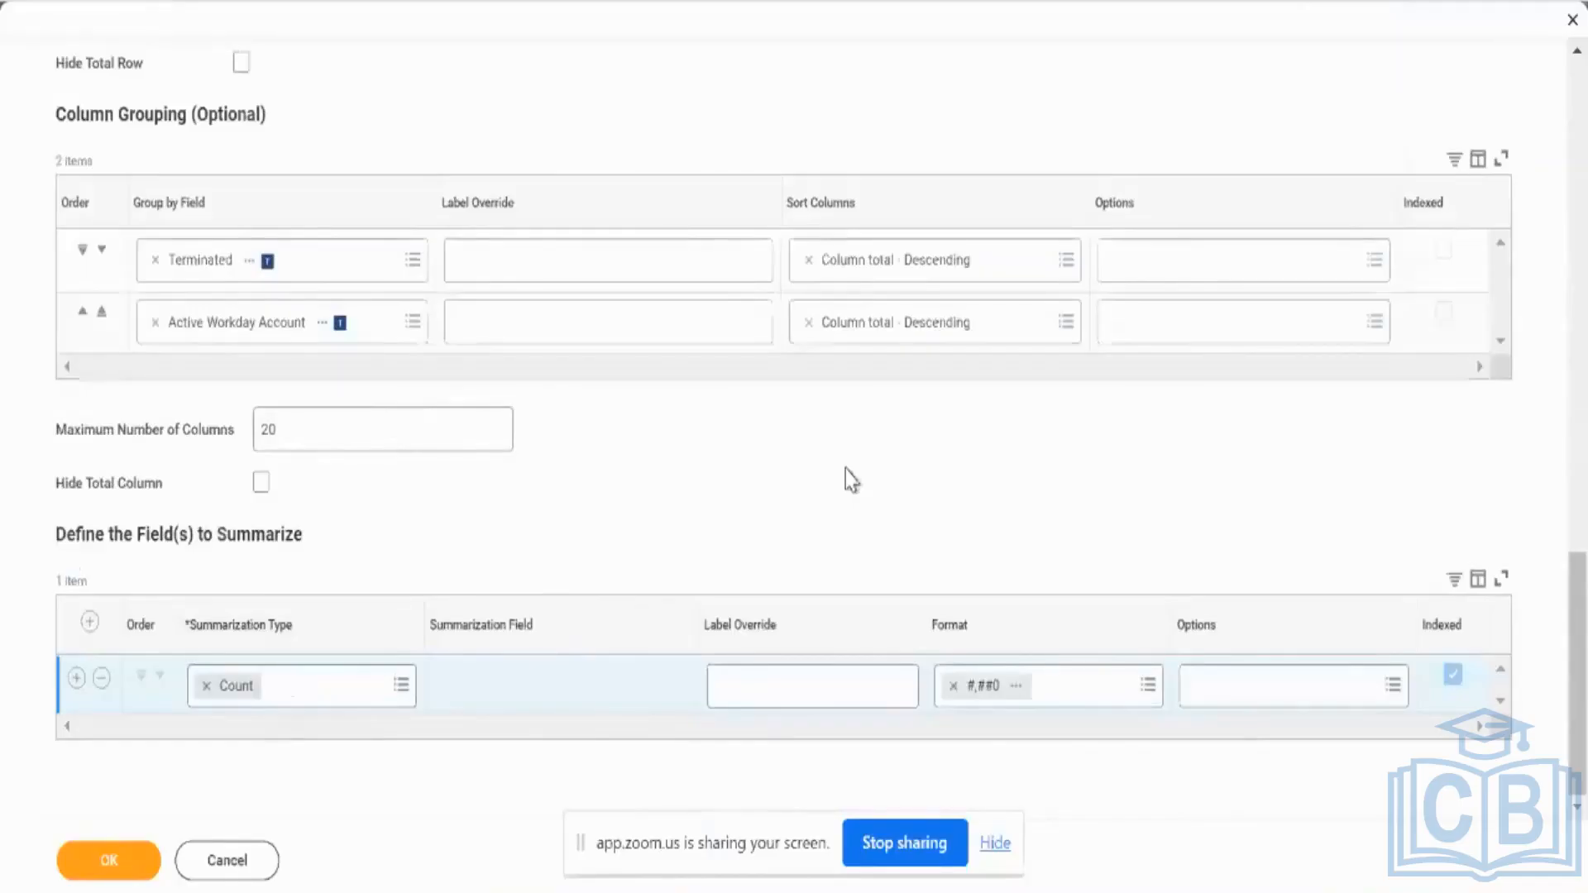
scroll(845, 469, up, 10)
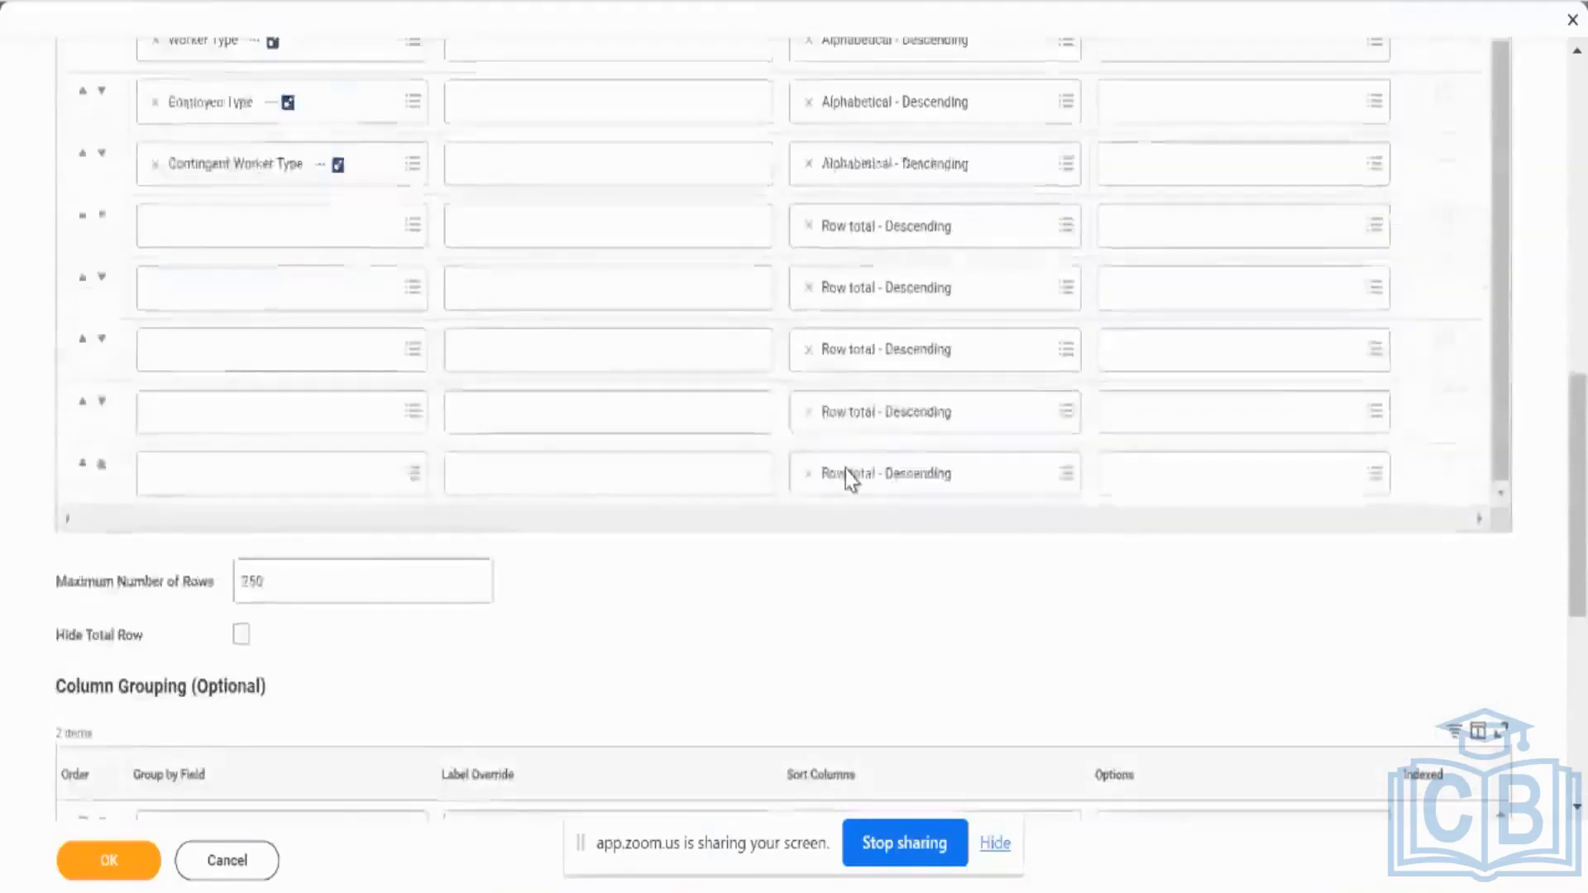
Return to the standard Headcount by Worker Type output and list the workers behind the Regular employees' non-terminated inactive-account count.
click(161, 86)
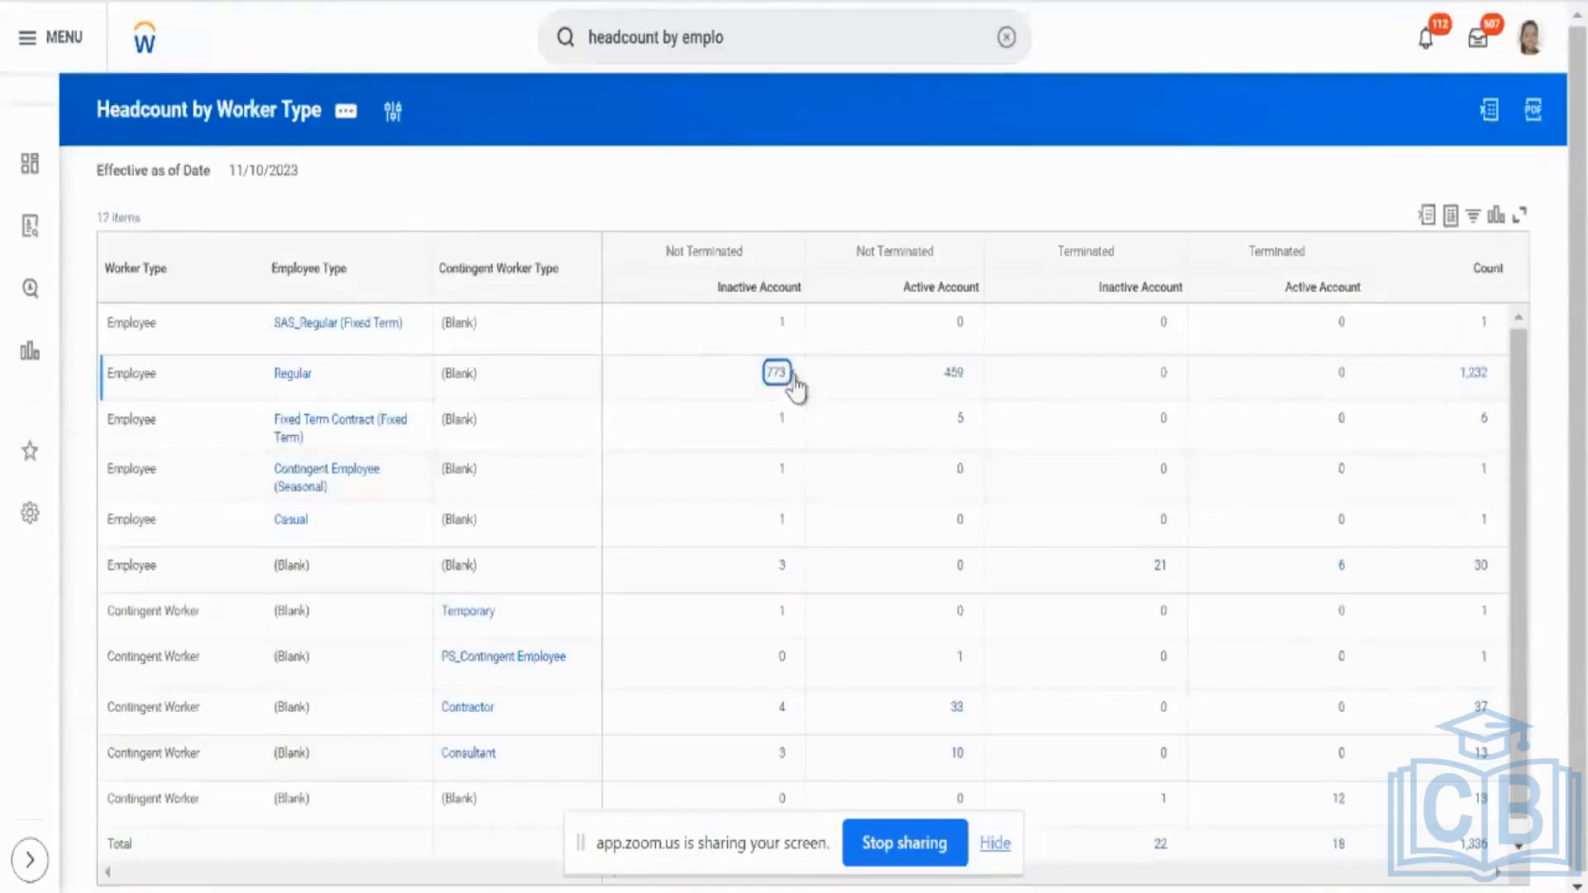
click(793, 375)
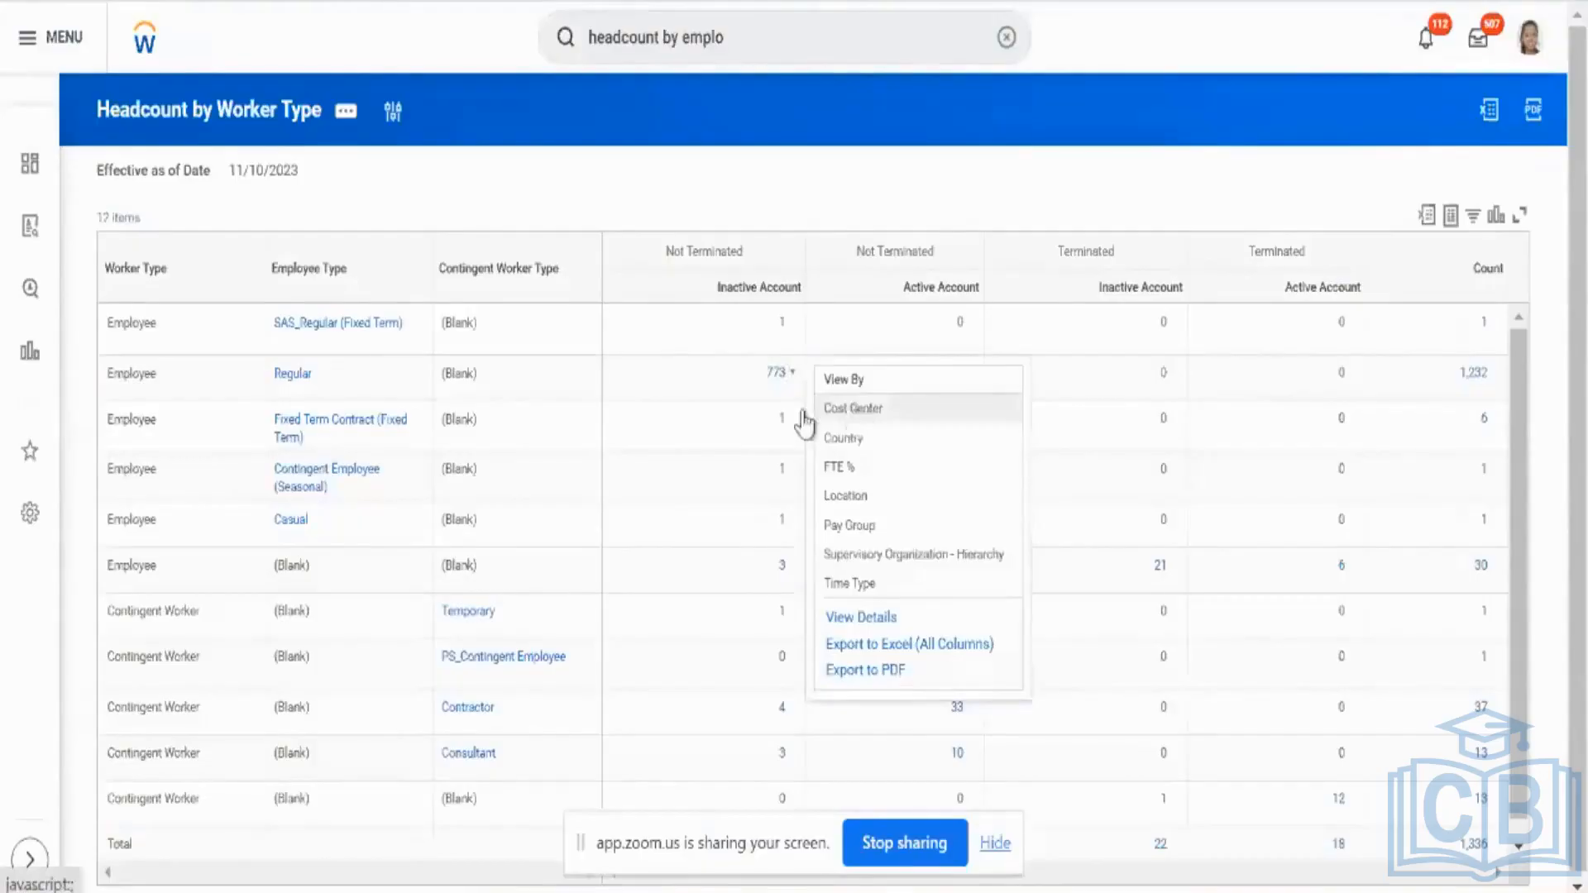
click(777, 374)
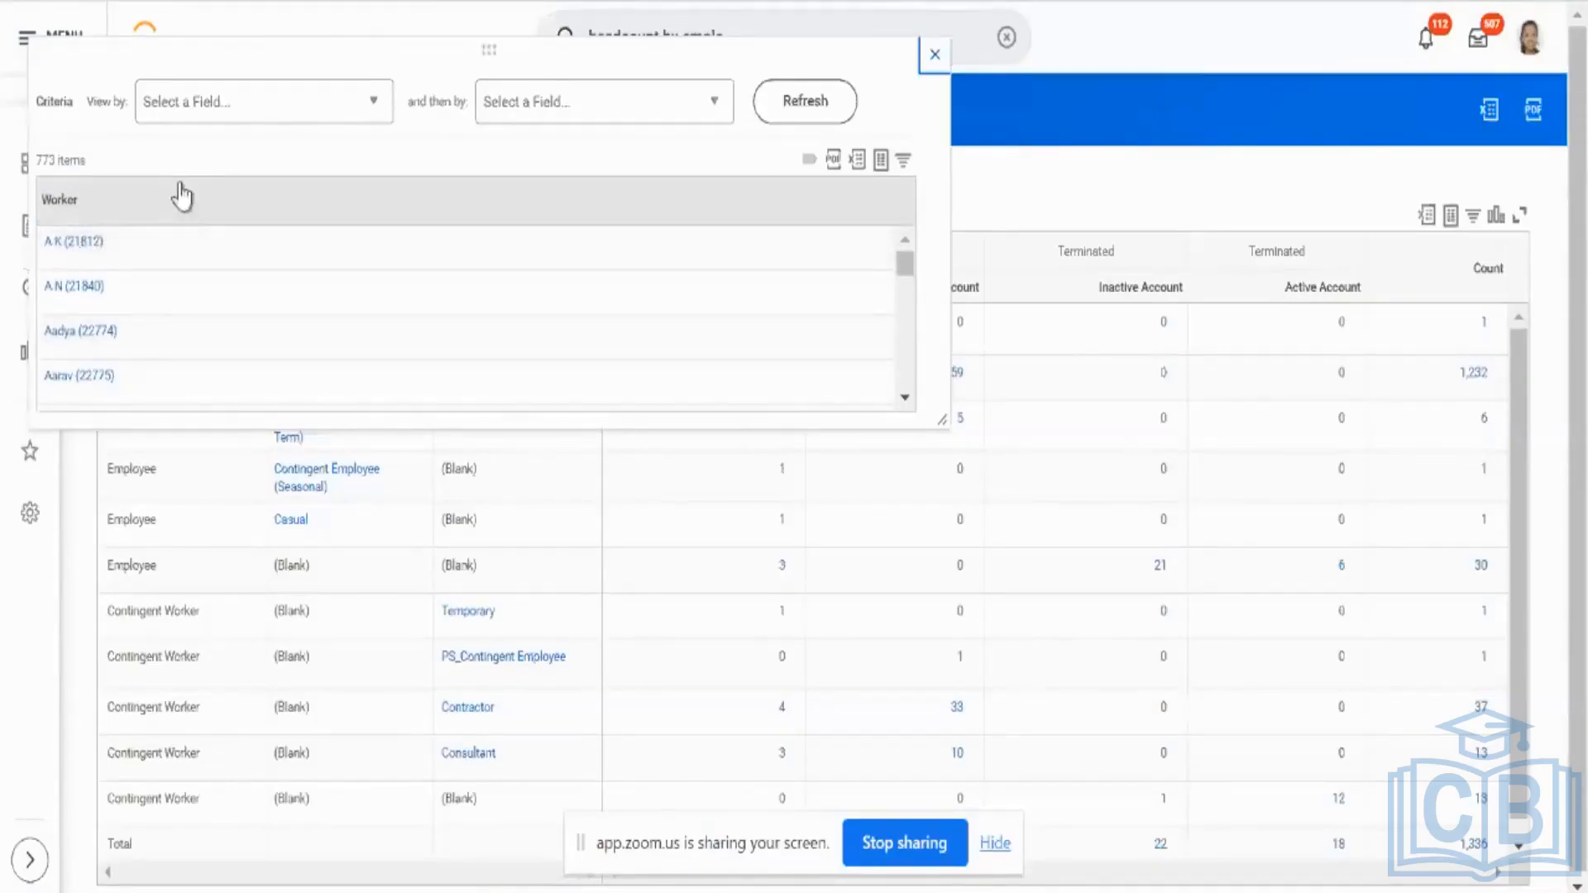
View the Regular employees' inactive-account details by Cost Center and refresh the list.
click(185, 112)
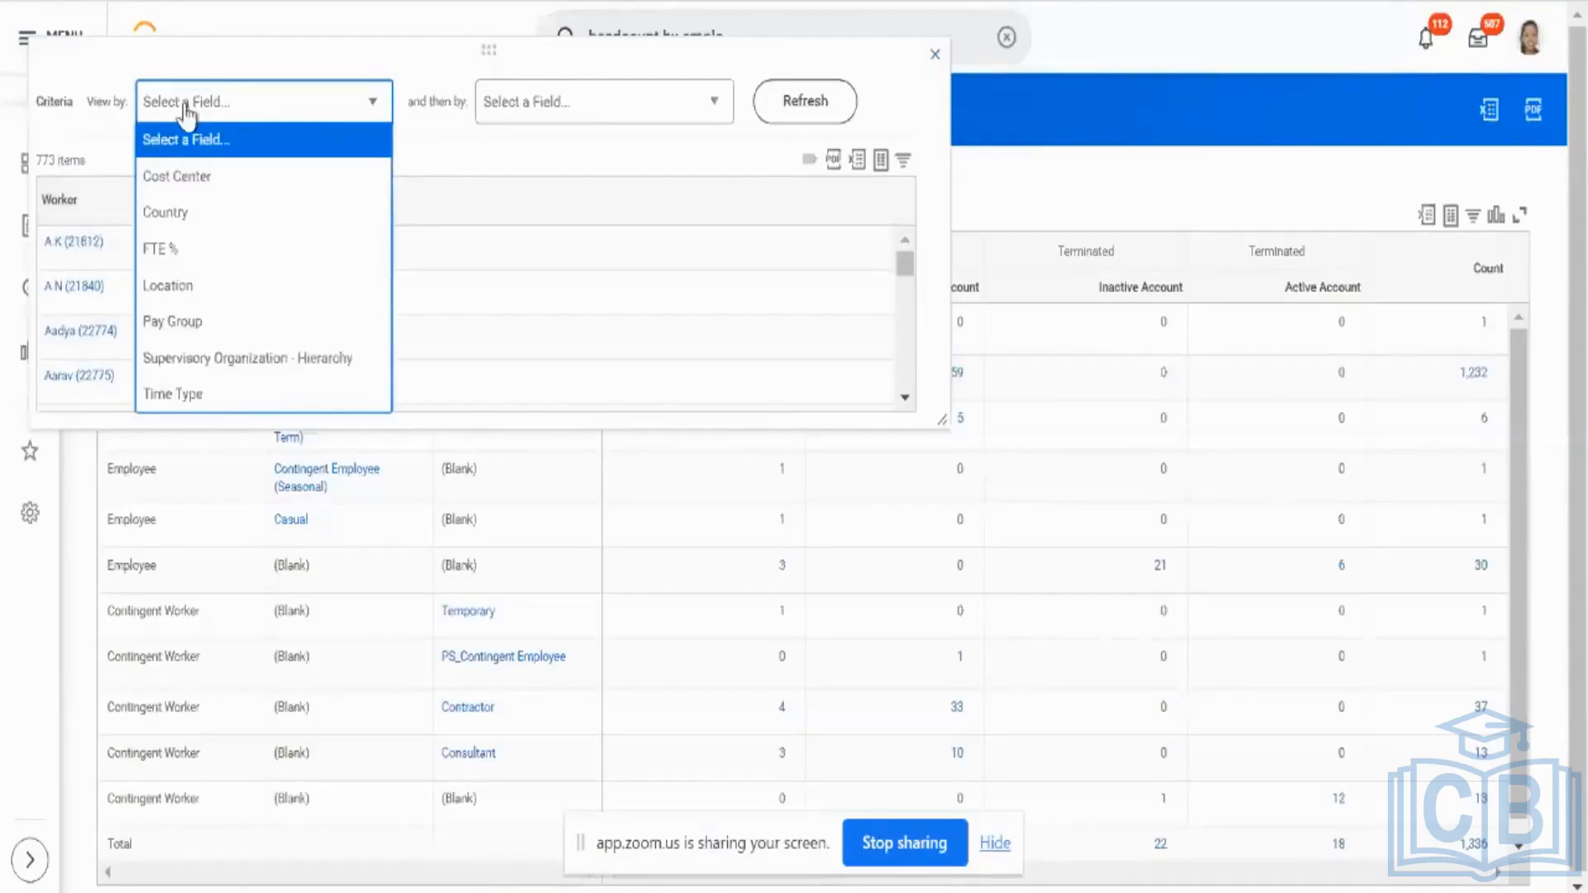
click(199, 176)
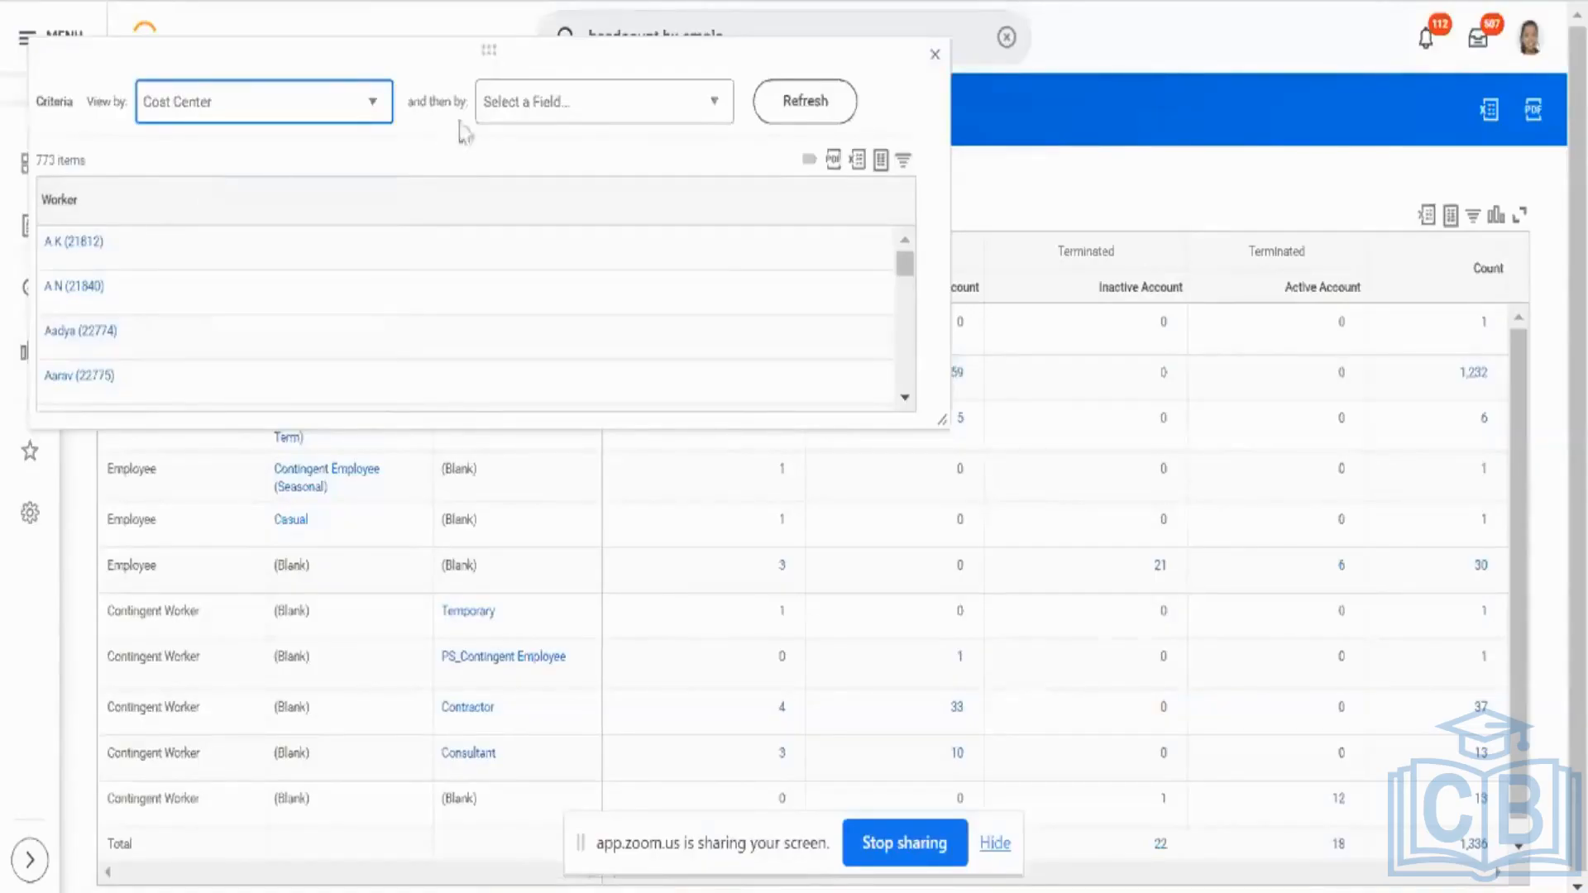
click(782, 108)
click(826, 117)
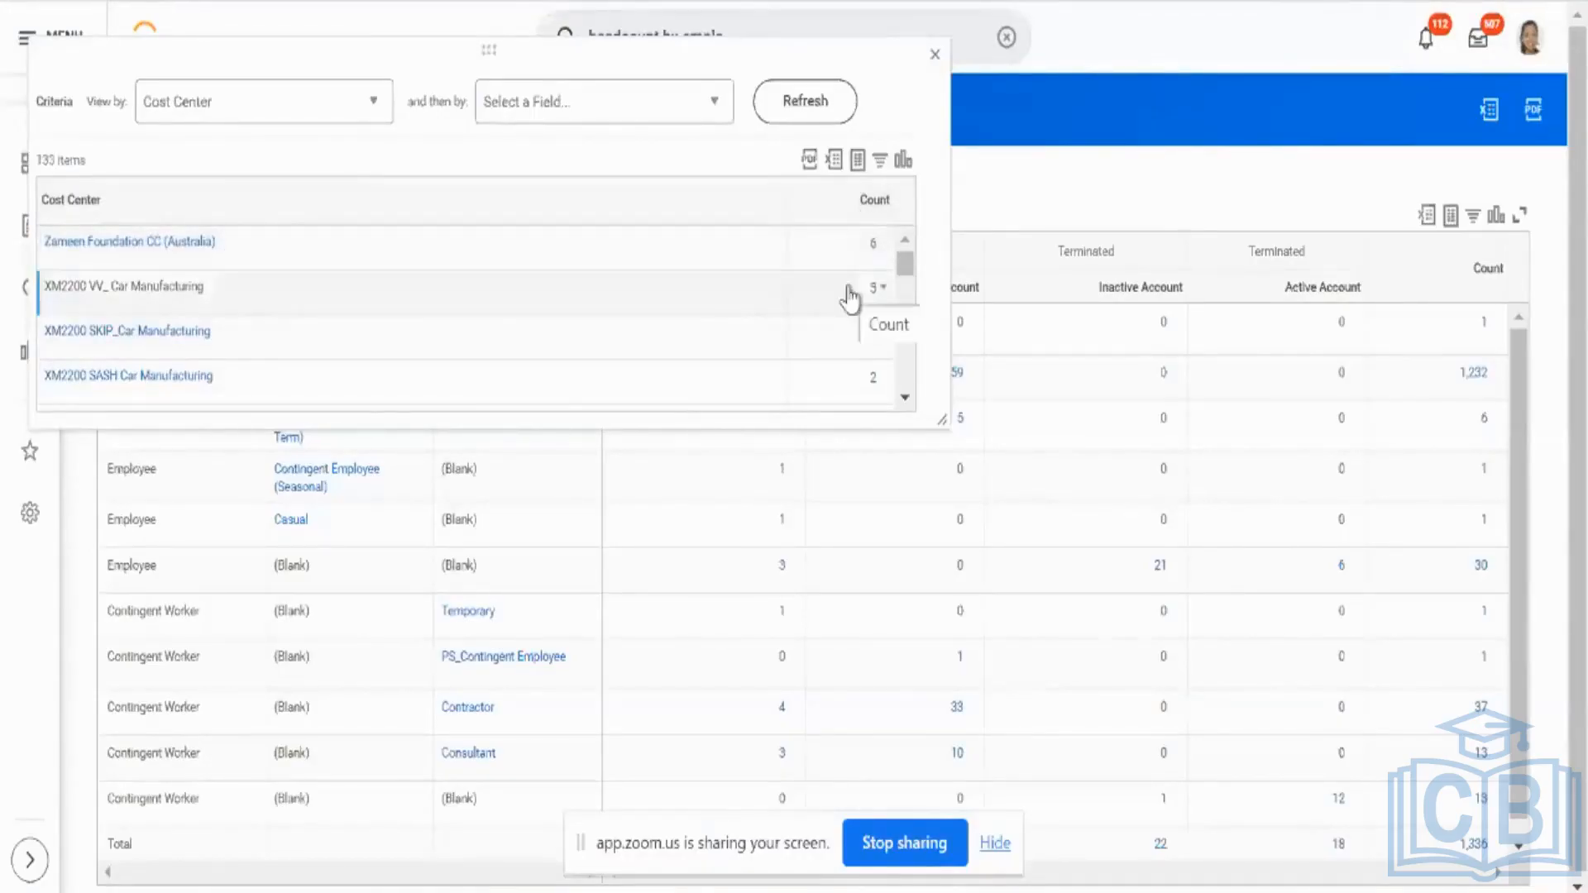
Try to clear the Cost Center grouping by resetting the view-by field to Select a Field and refreshing the details.
click(373, 120)
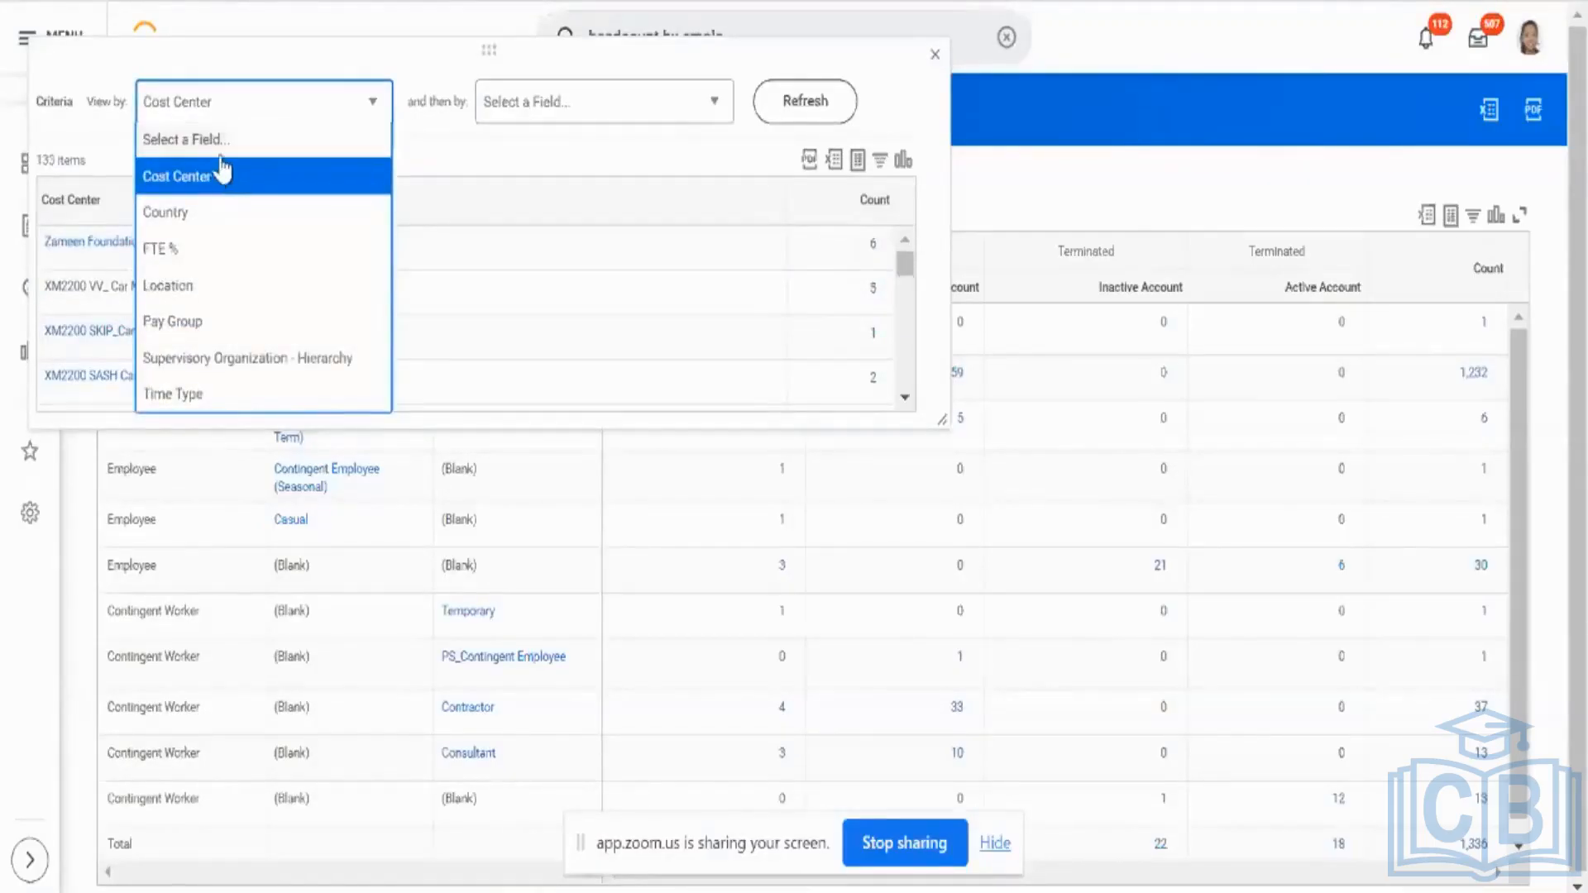
click(222, 148)
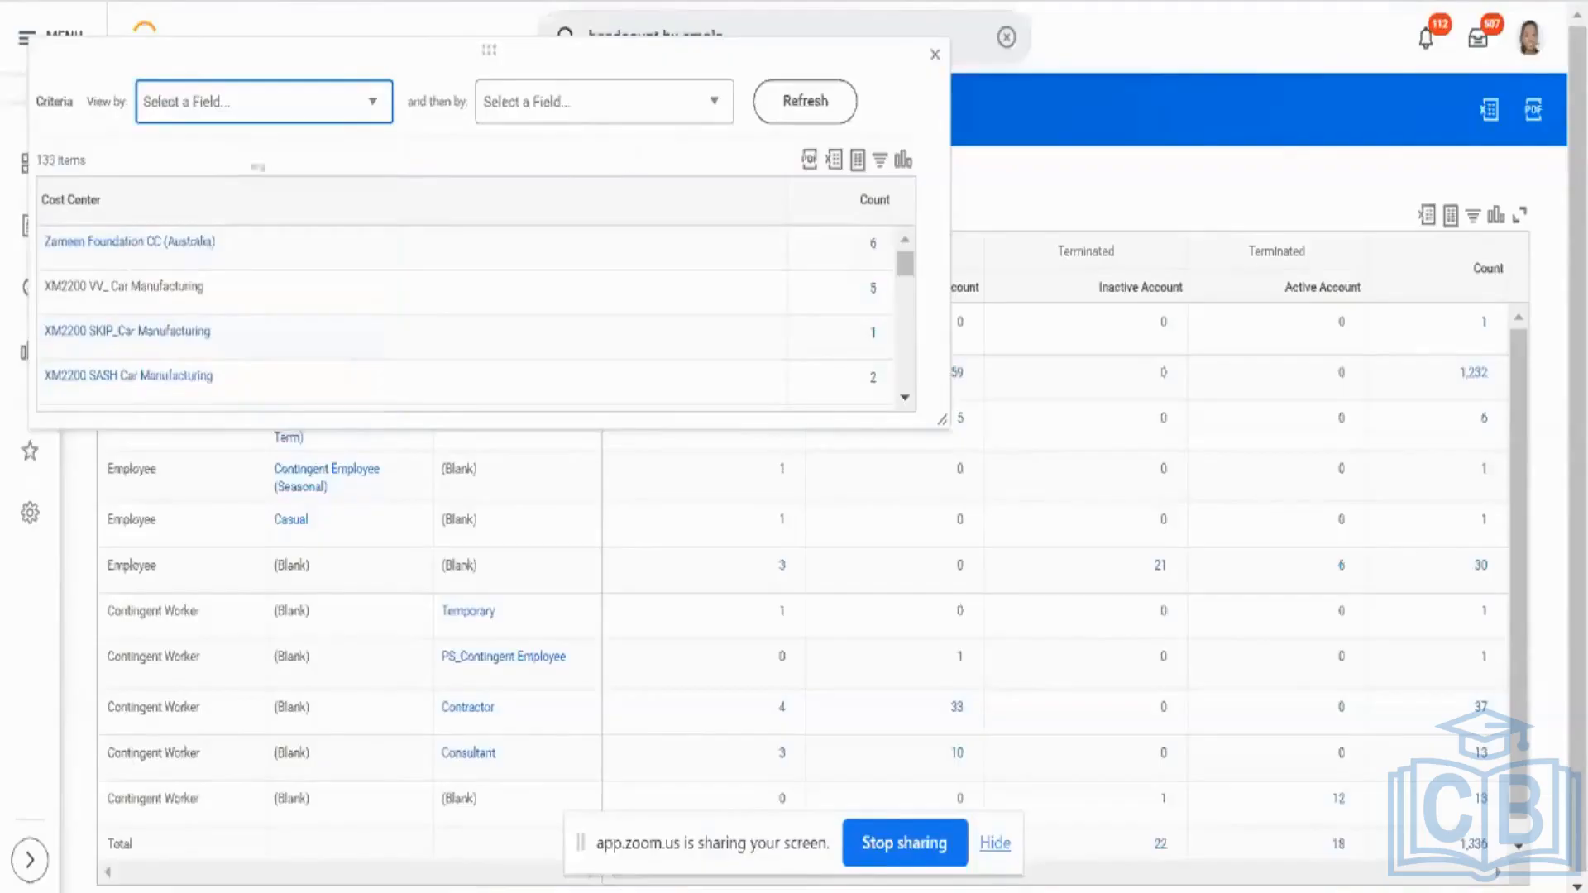
click(765, 107)
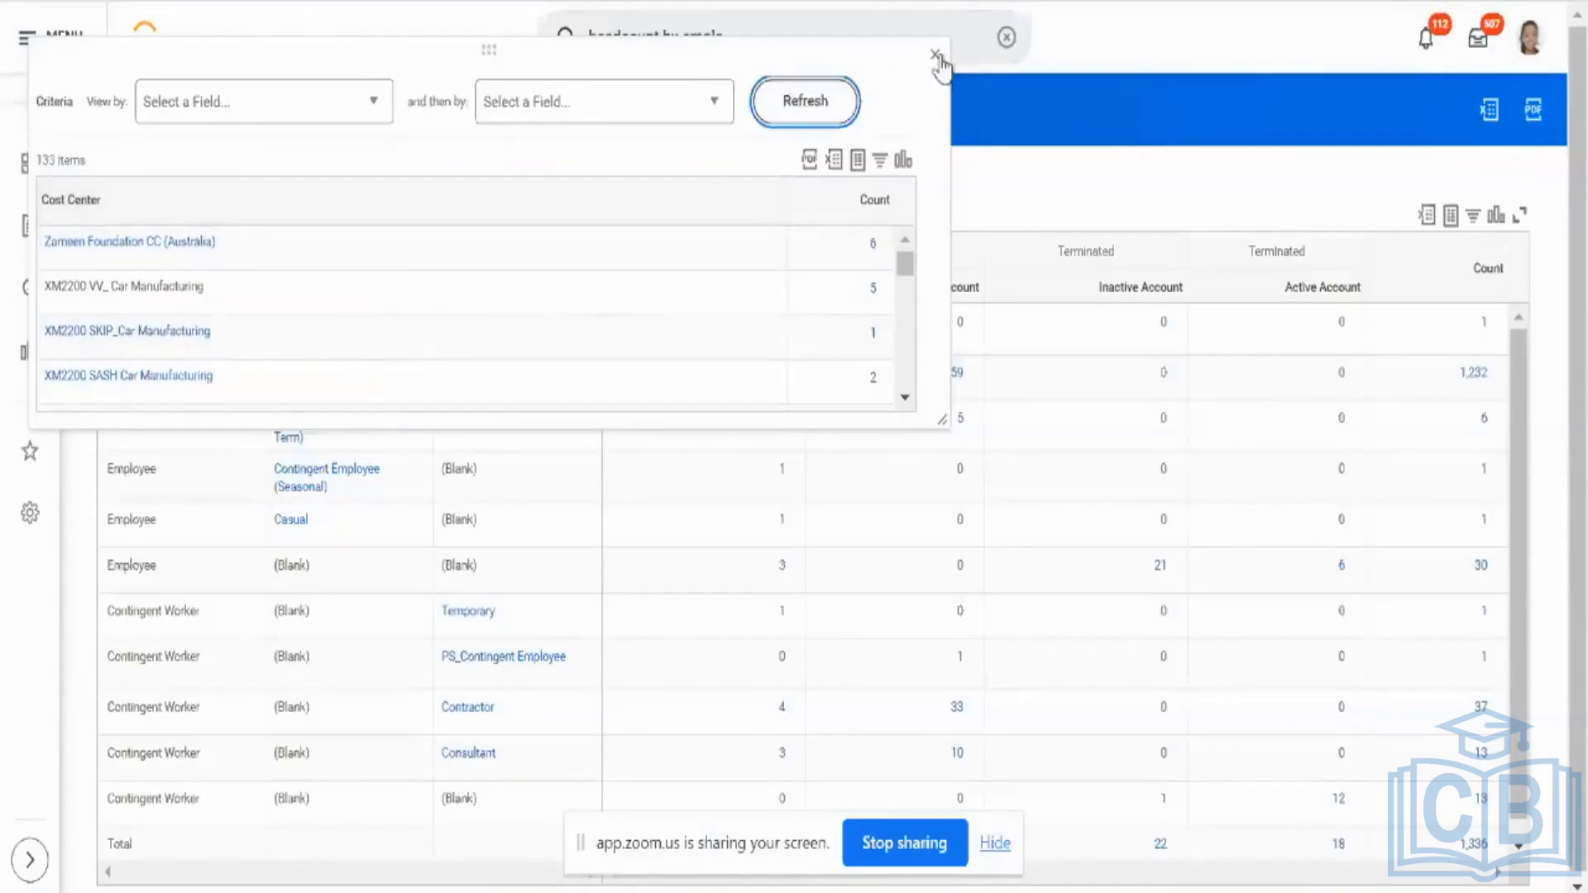
Examine the fields available for the first and second view-by criteria, then close the inactive-account details.
click(364, 117)
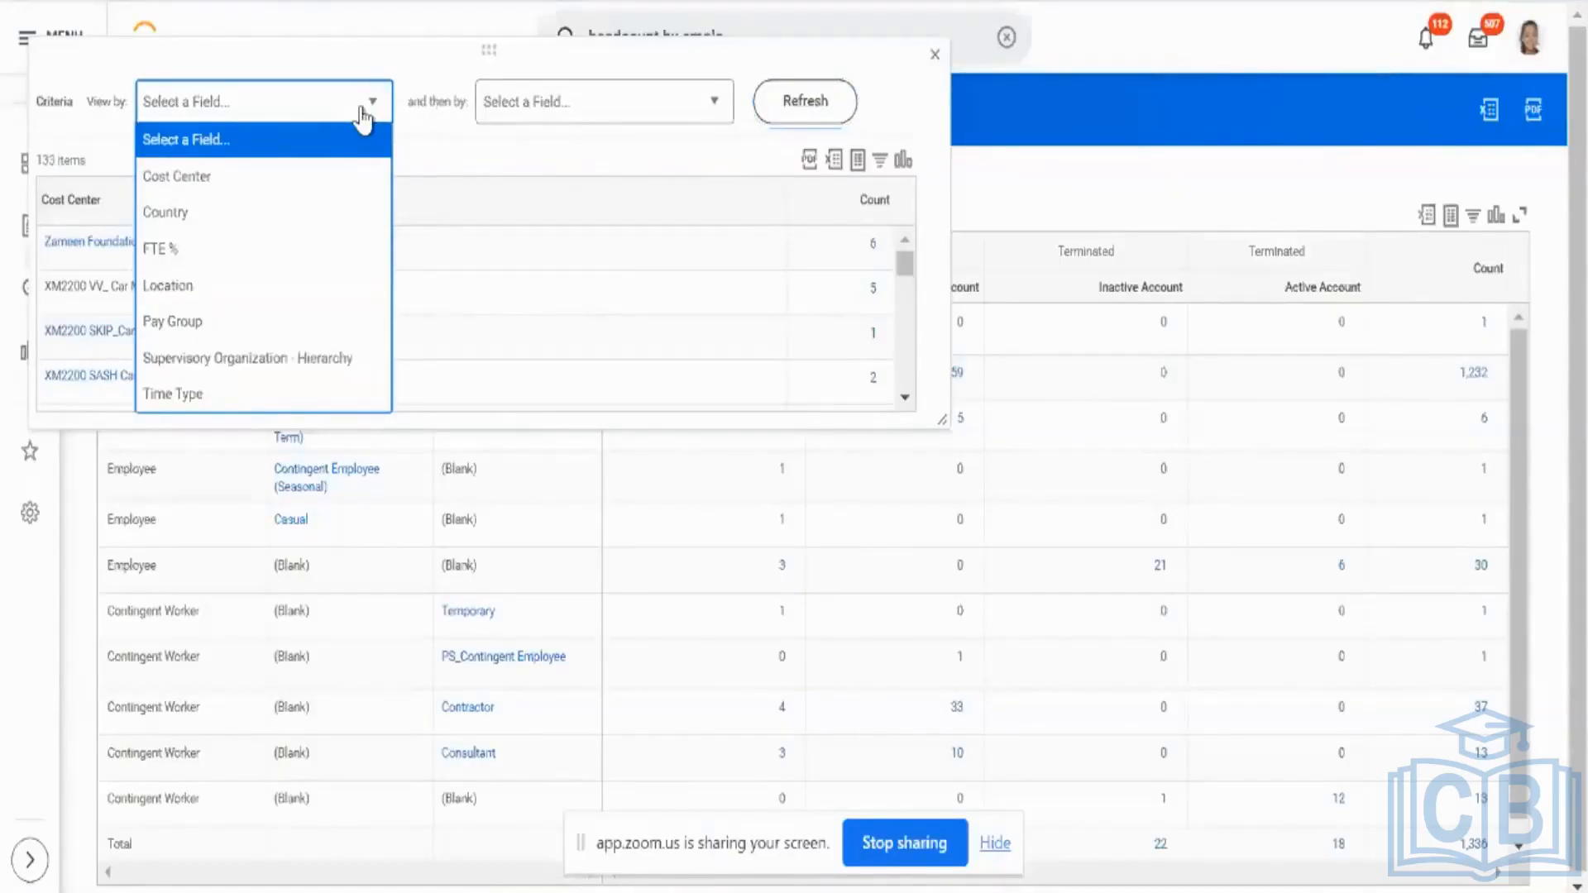
click(559, 101)
click(559, 101)
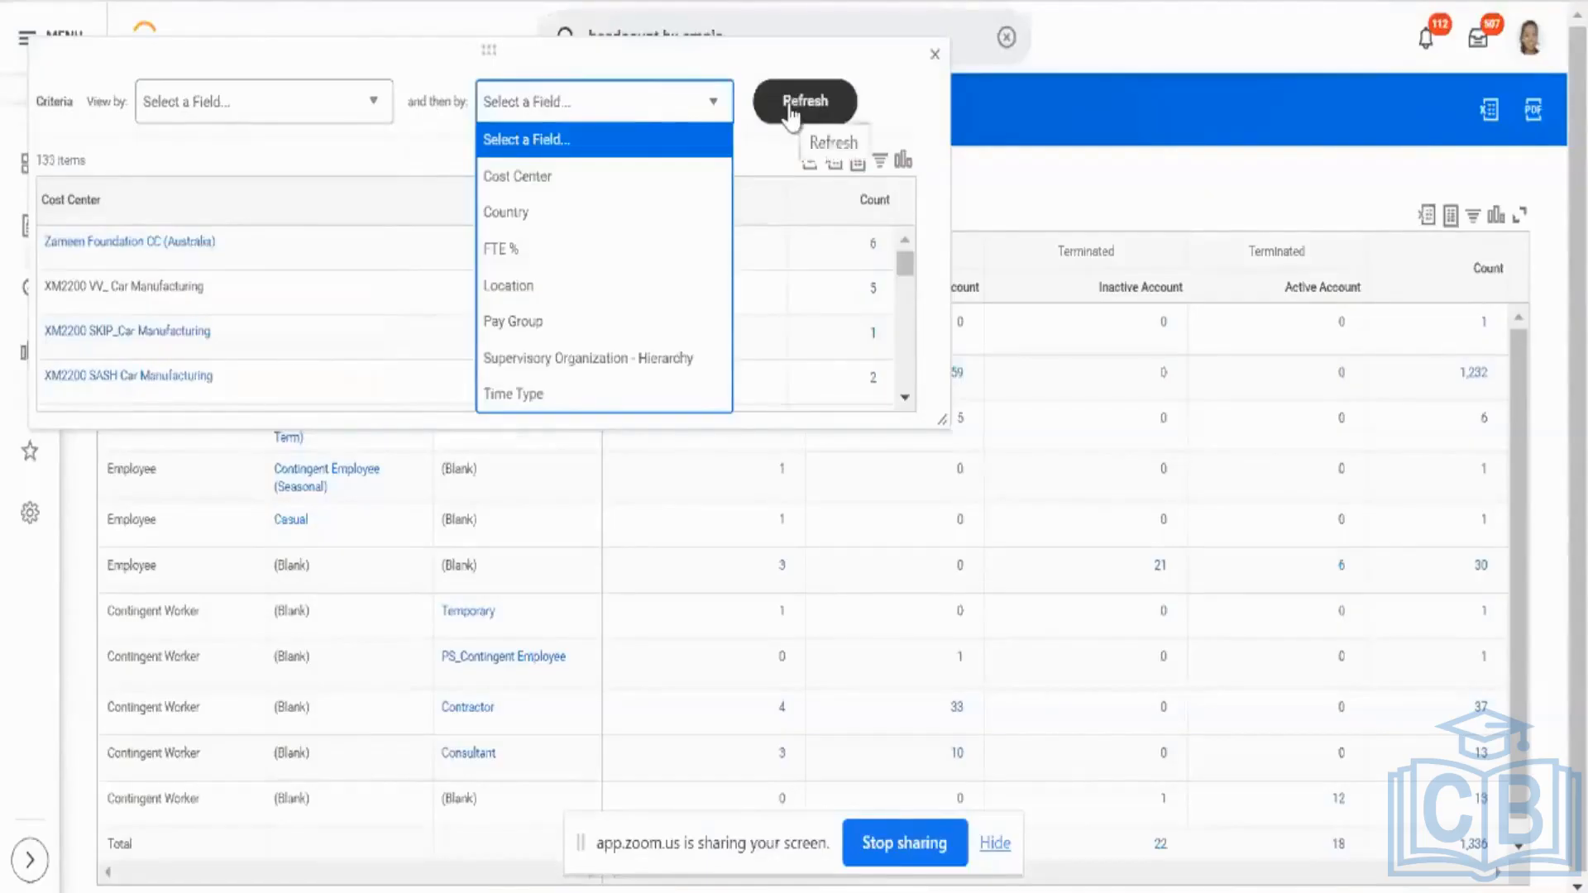
click(893, 120)
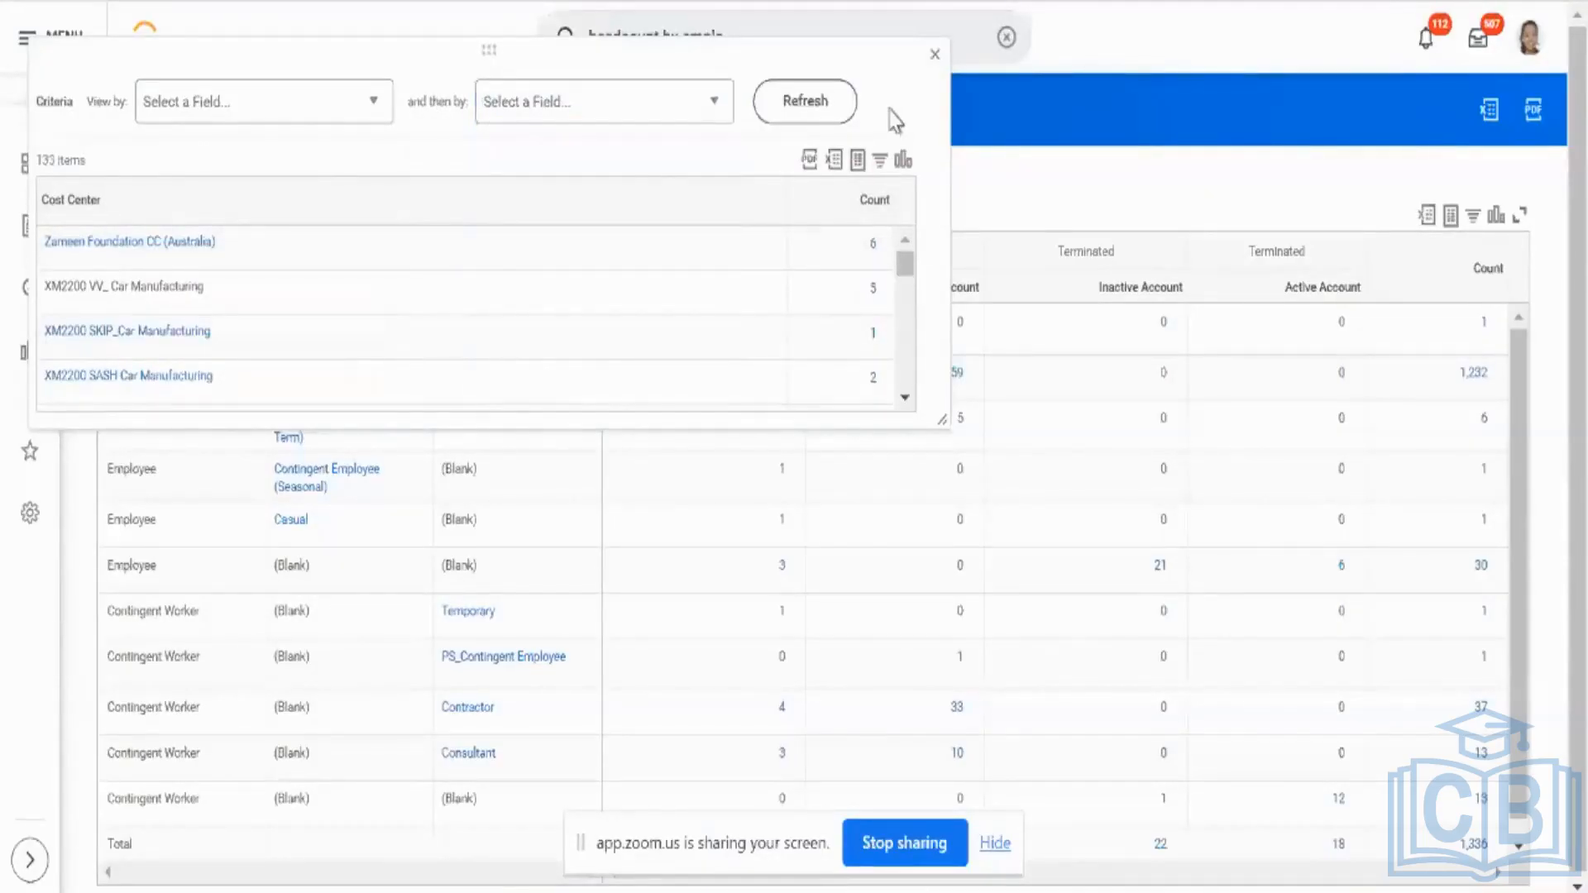
click(933, 58)
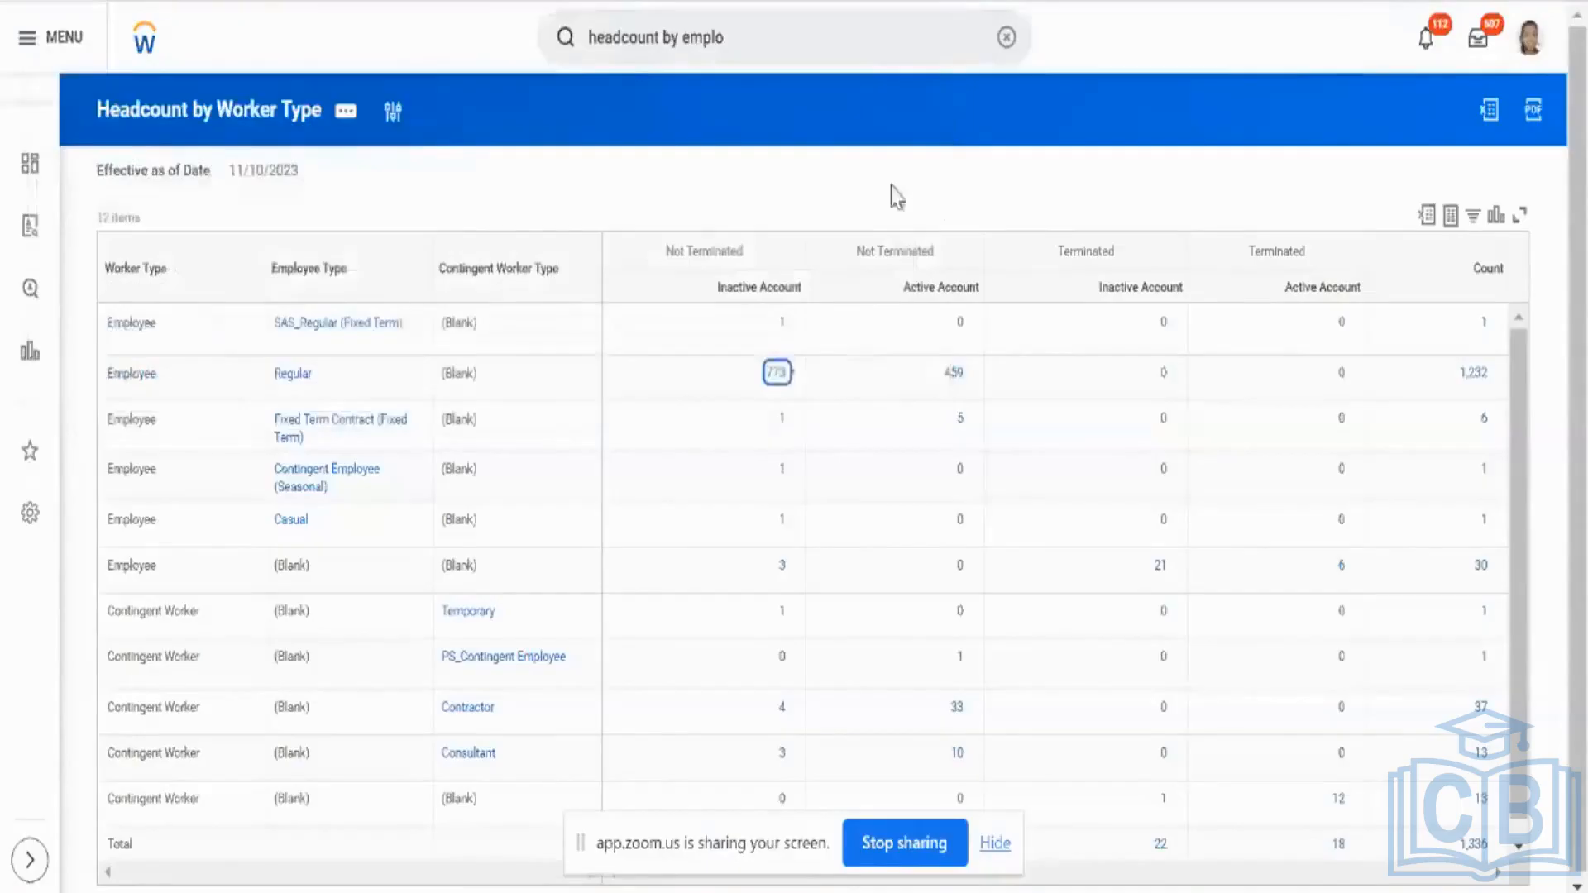
List the workers behind the Regular employees' non-terminated active-account count and refresh the details viewed by Country.
scroll(883, 187, down, 1)
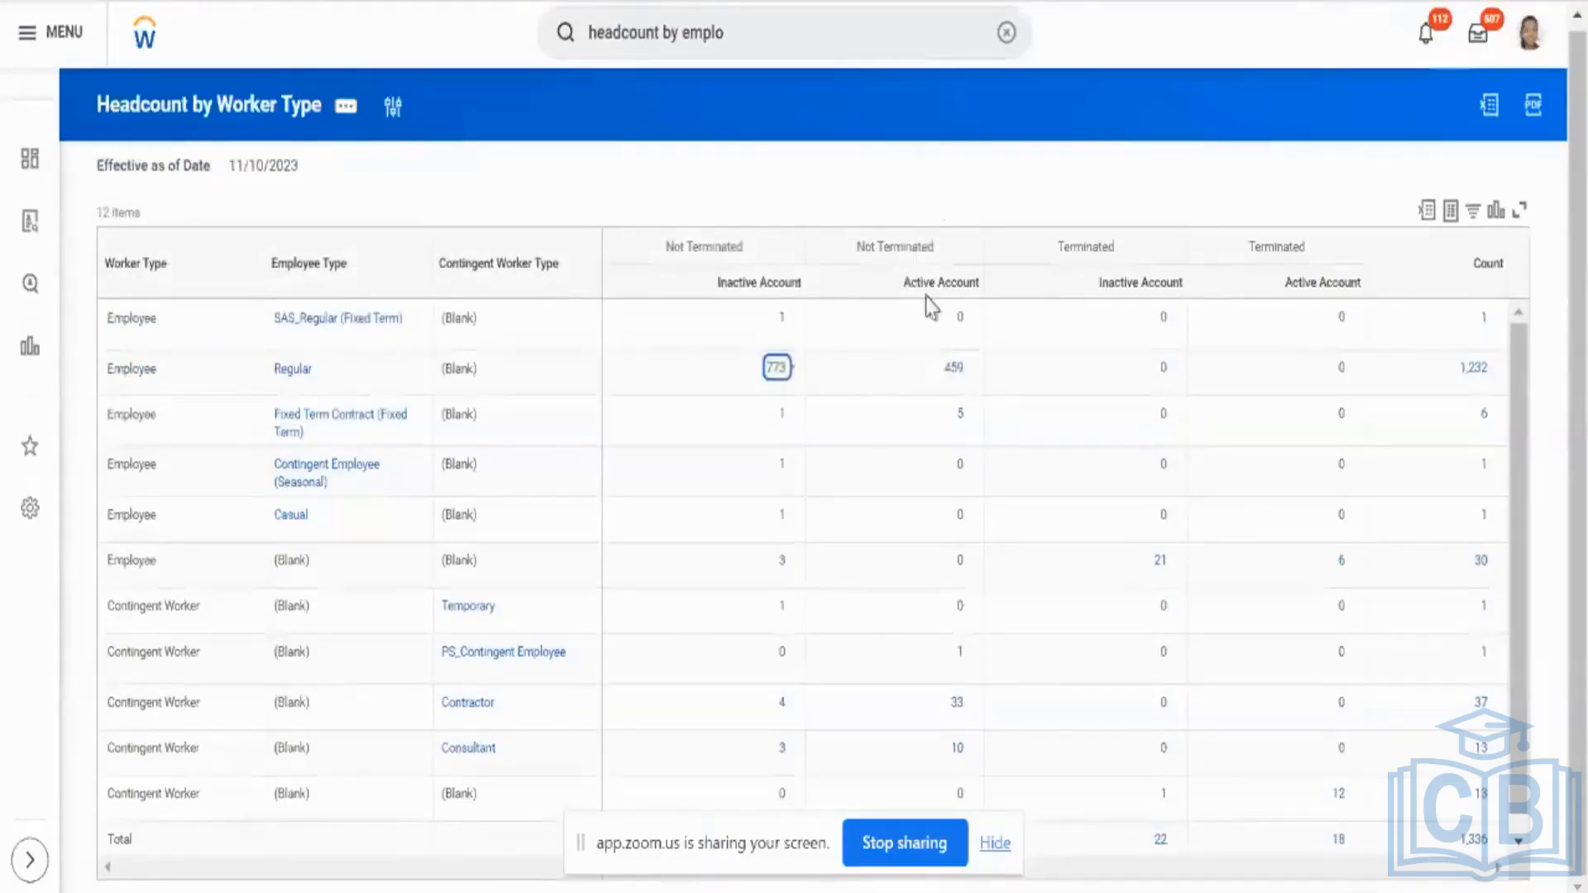
scroll(888, 462, down, 1)
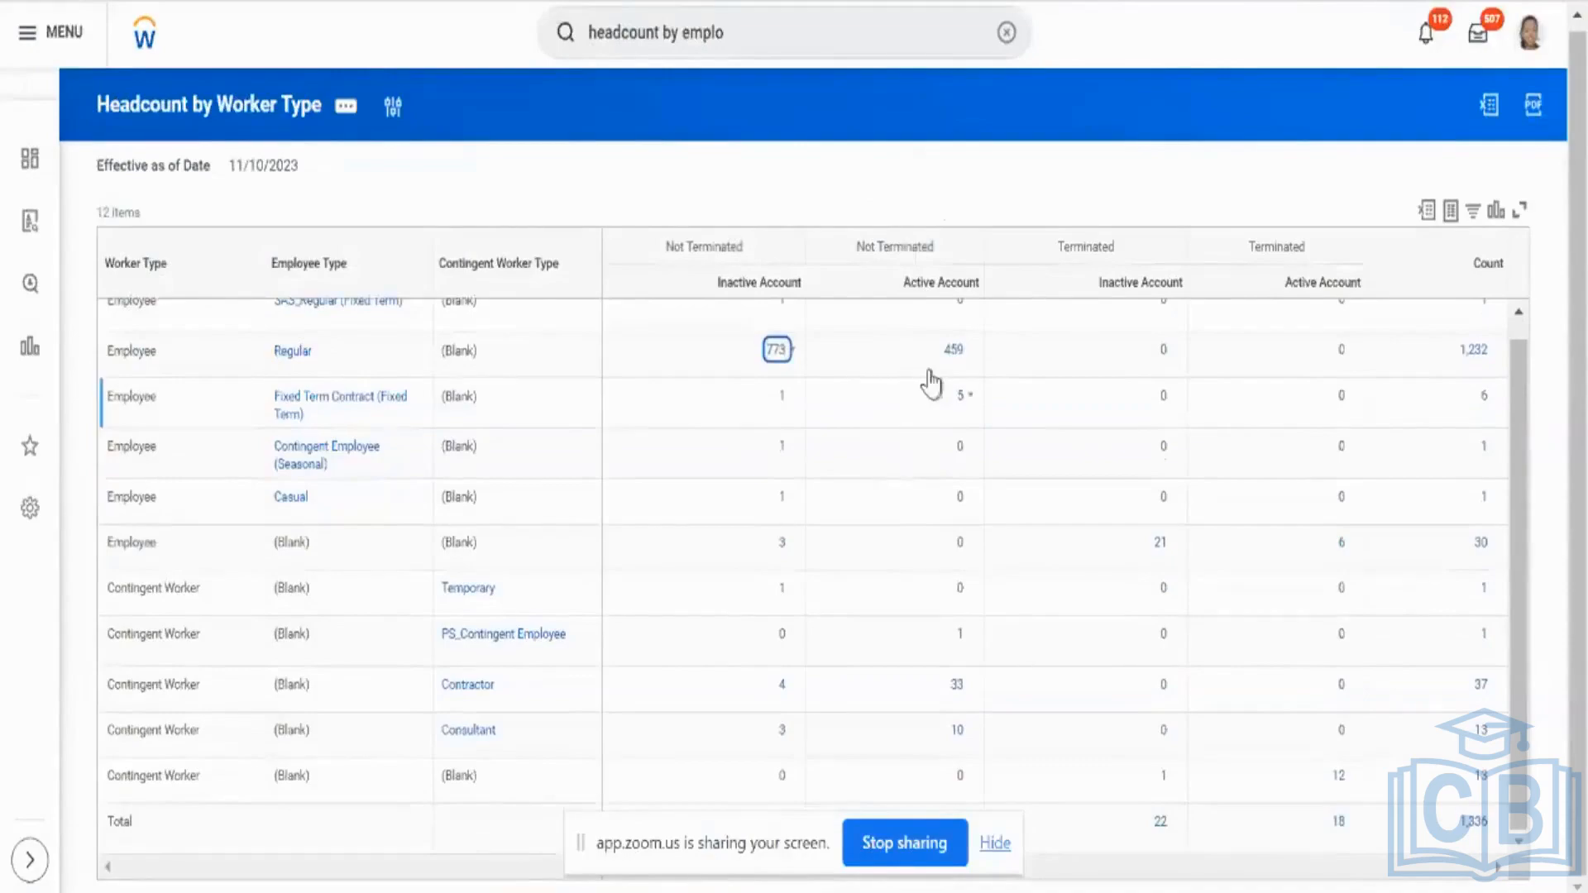
click(953, 351)
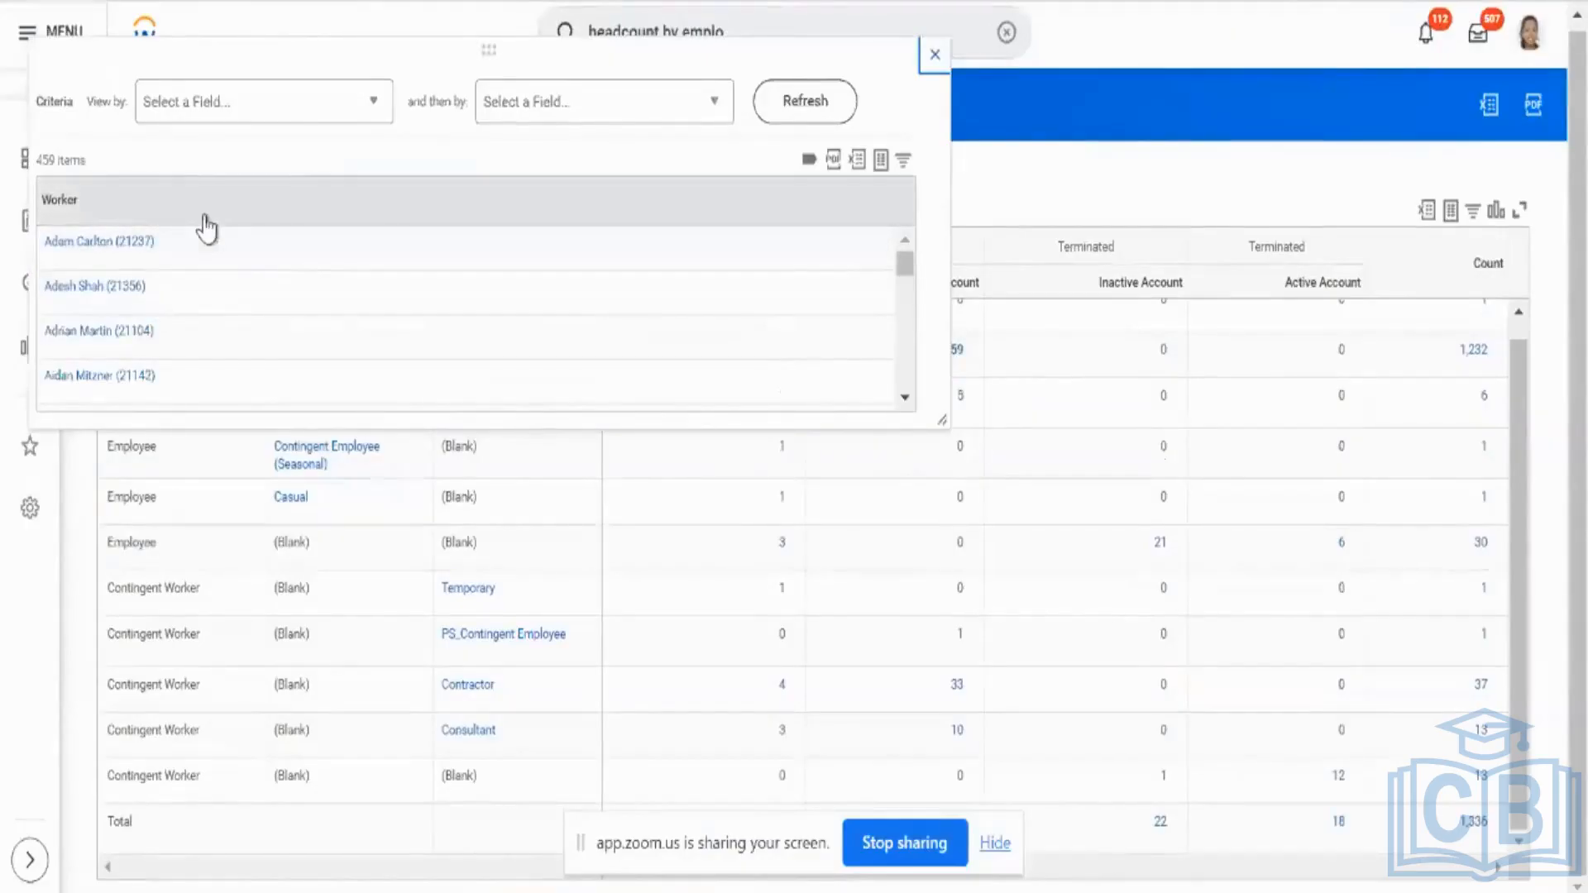
click(372, 112)
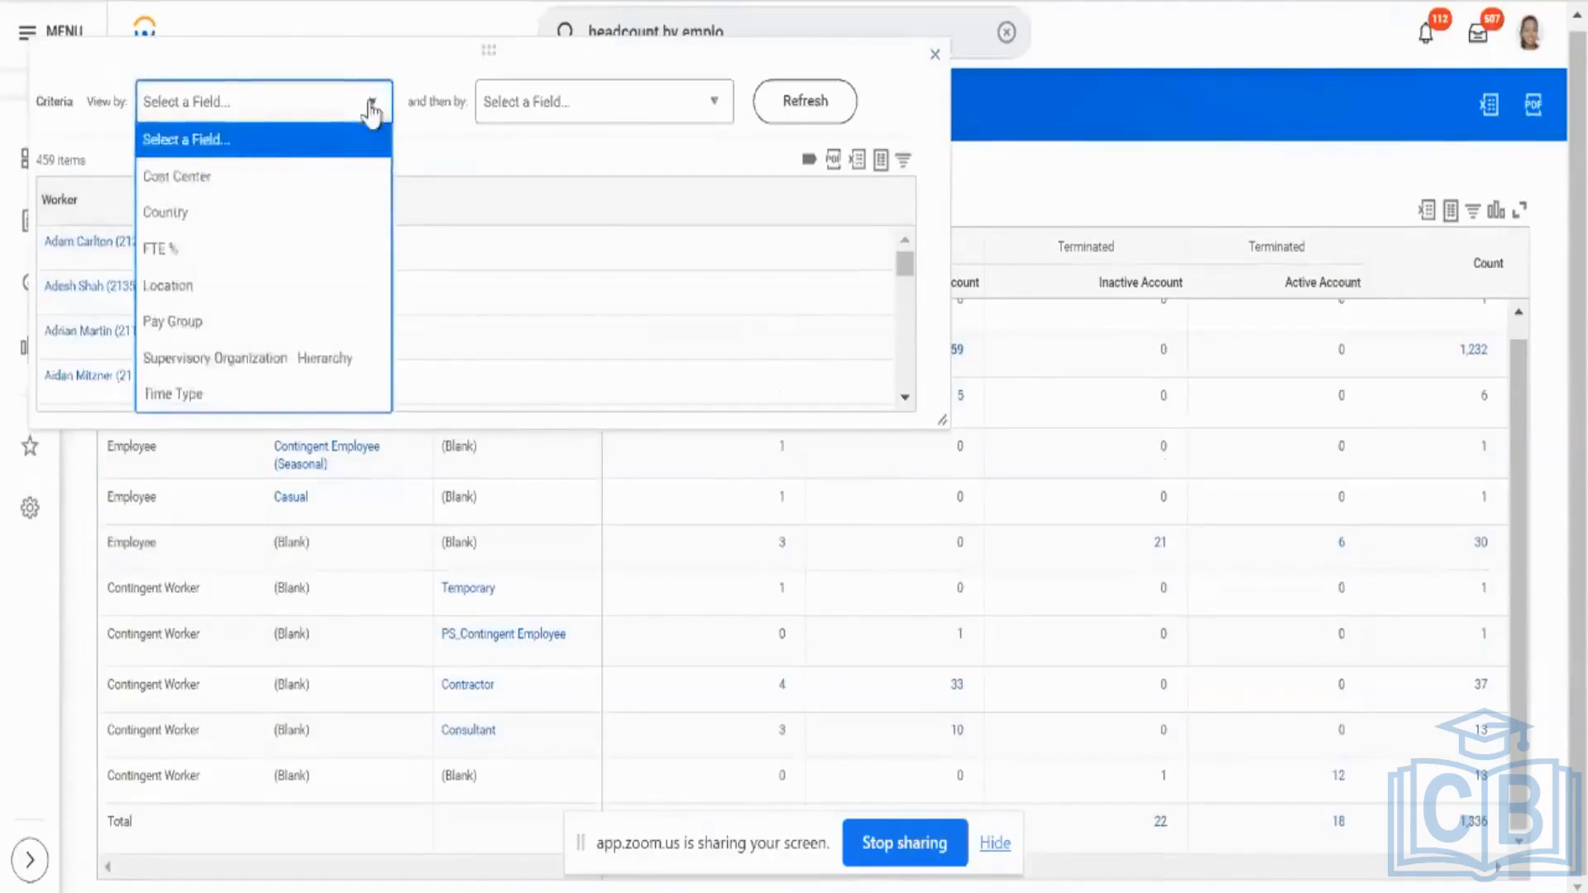
click(236, 213)
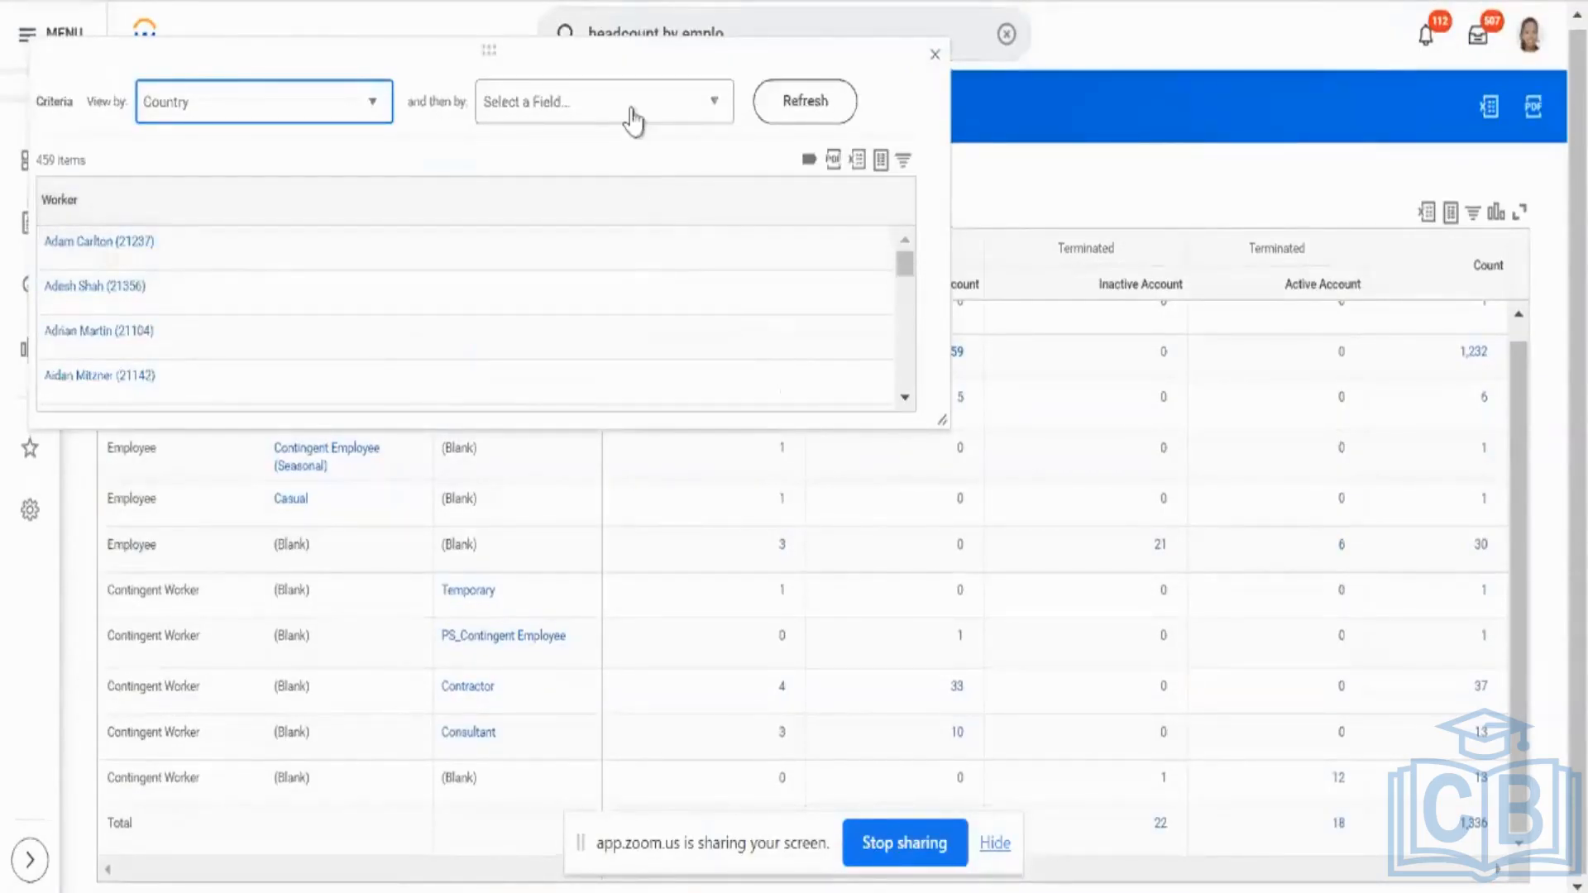
click(765, 123)
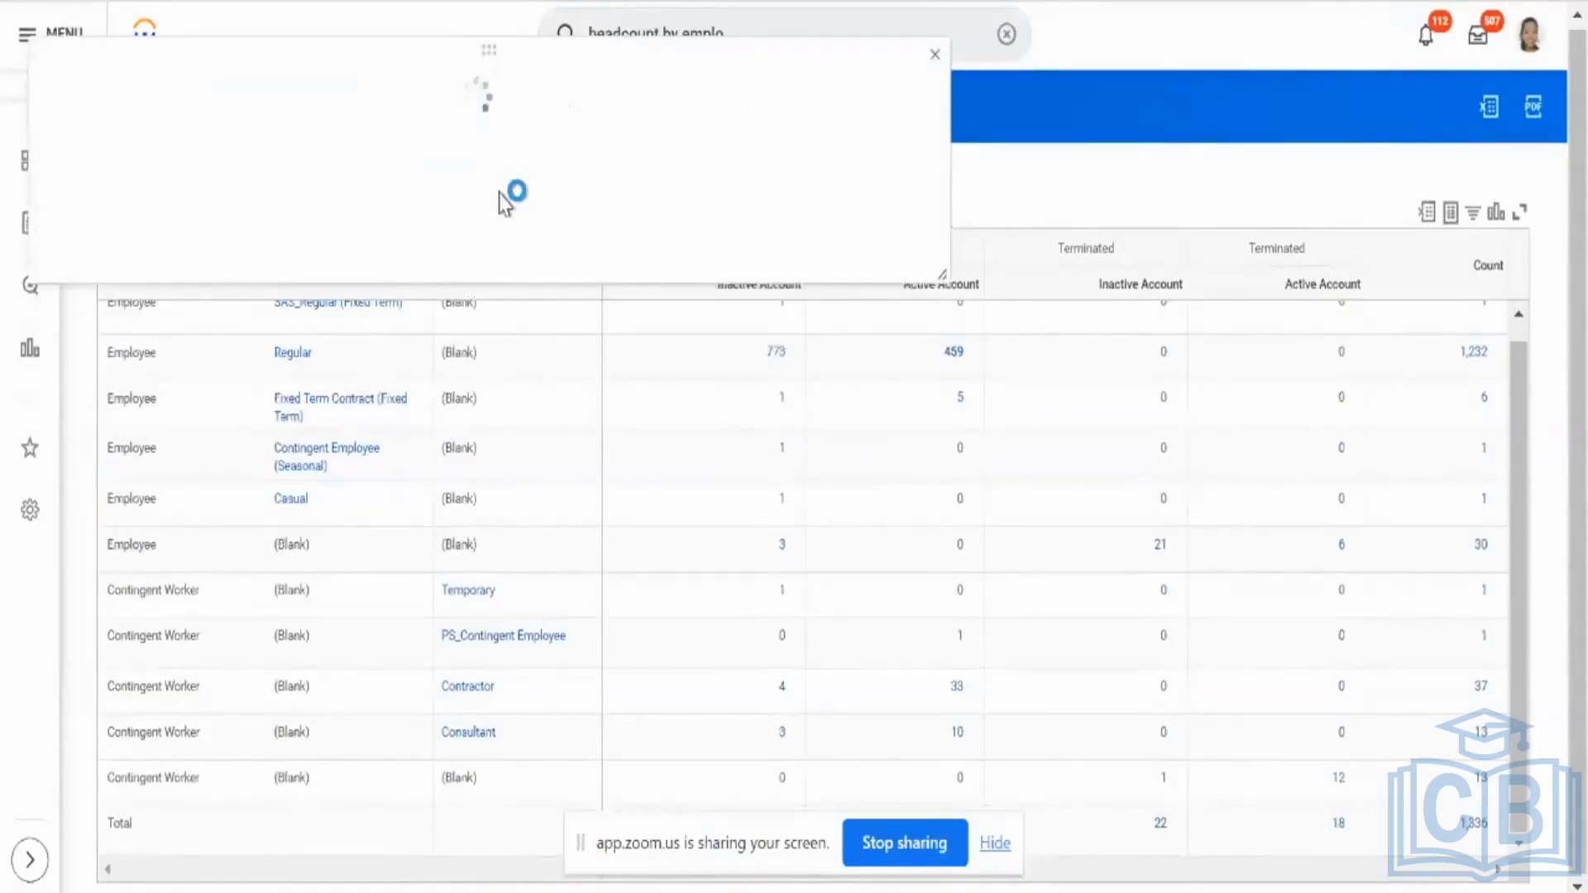
Add Location as the second view-by criterion, refresh the details and examine the country-by-location breakdown.
click(513, 114)
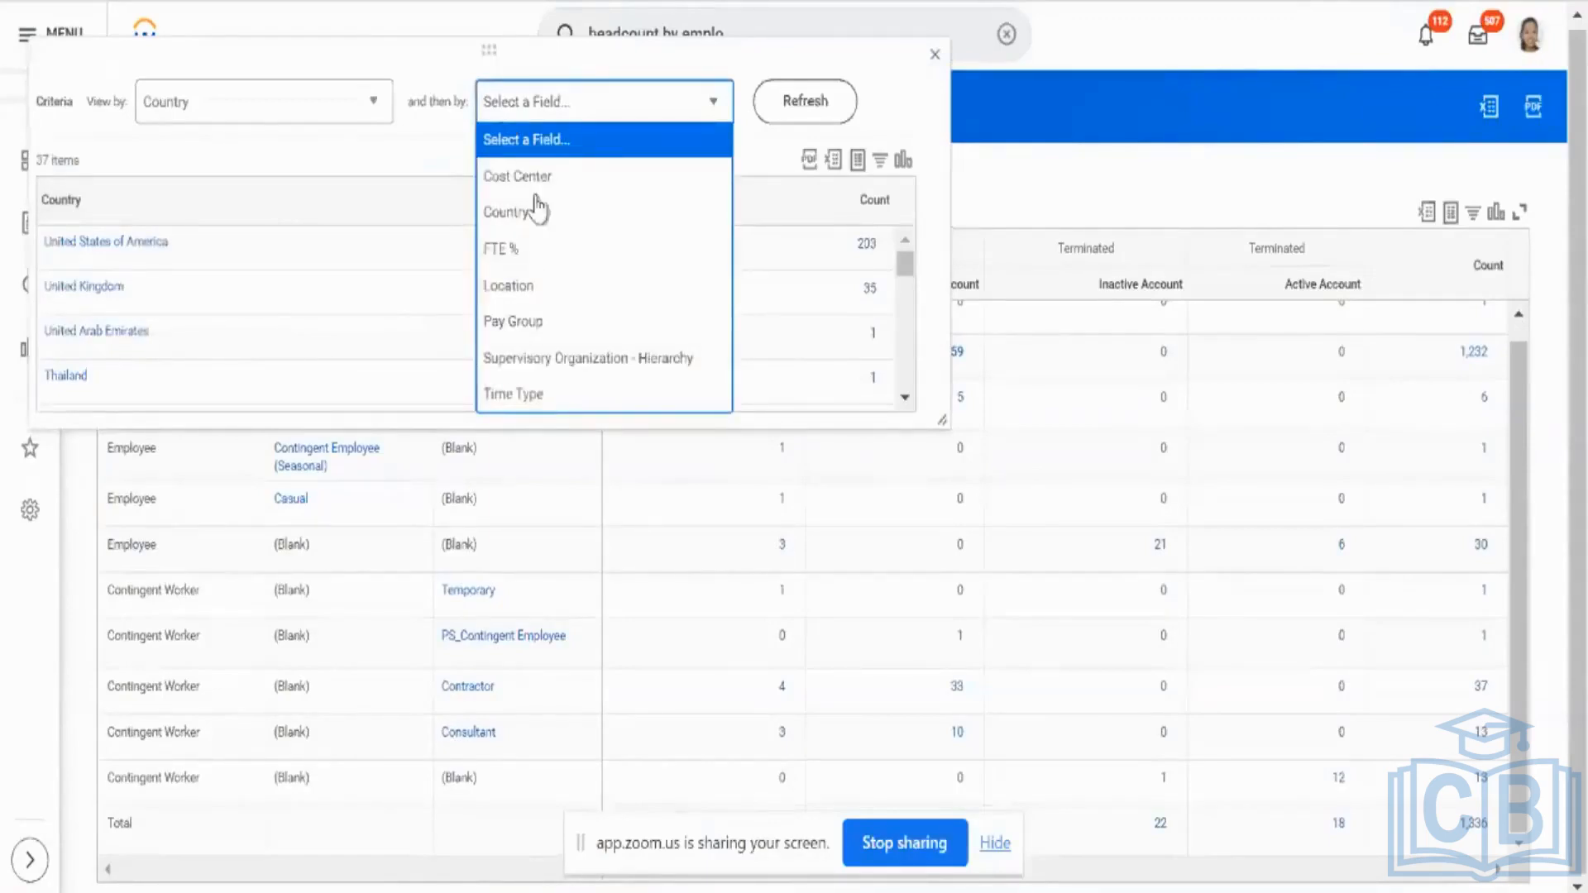
click(527, 286)
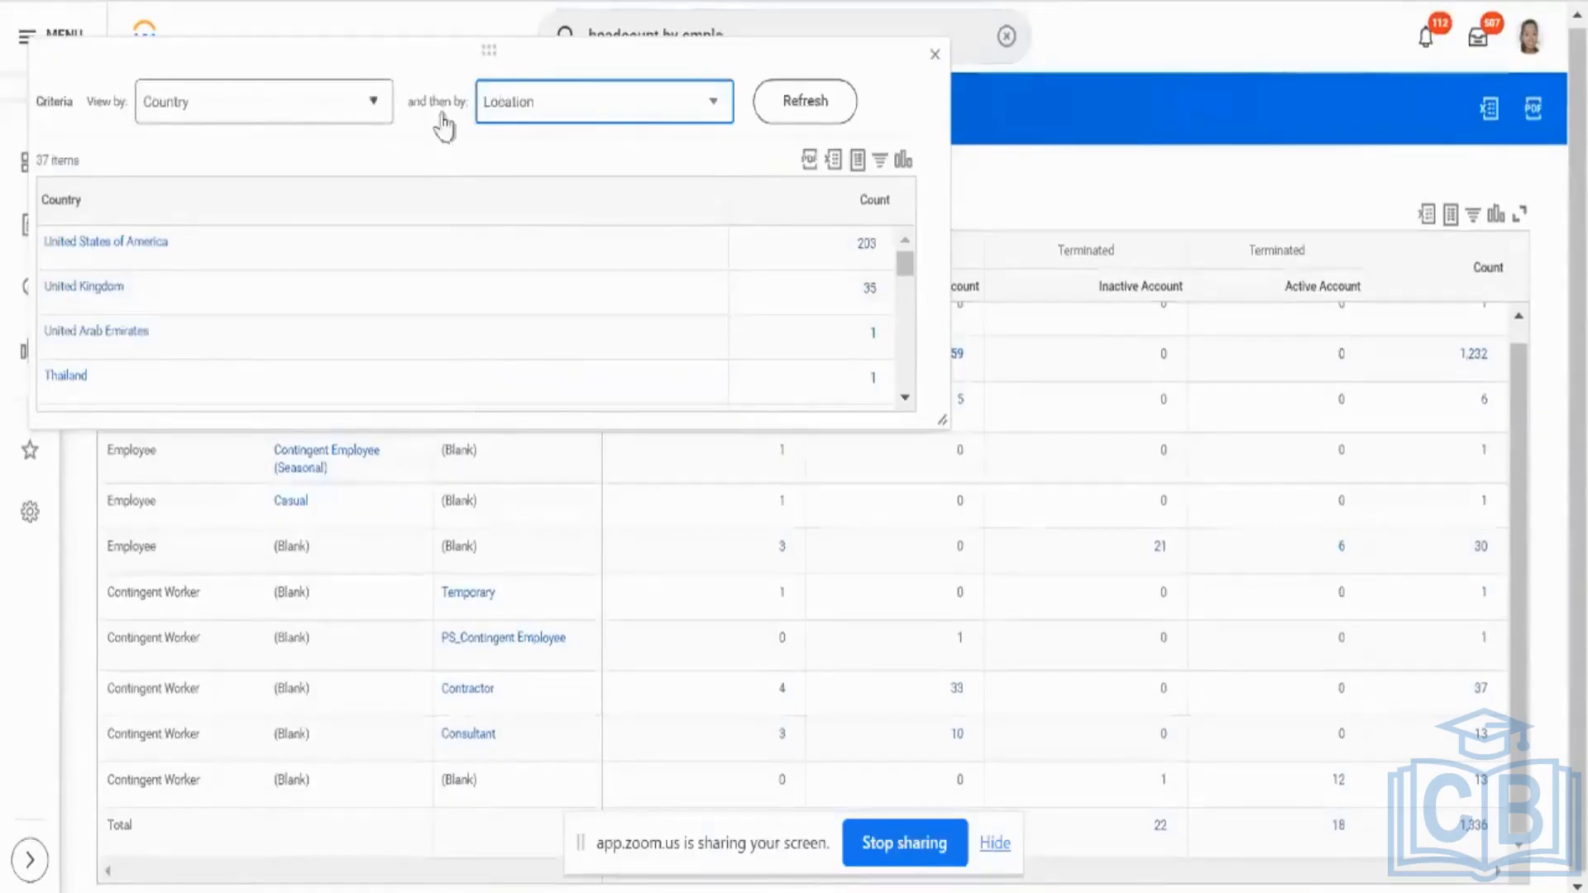
click(819, 116)
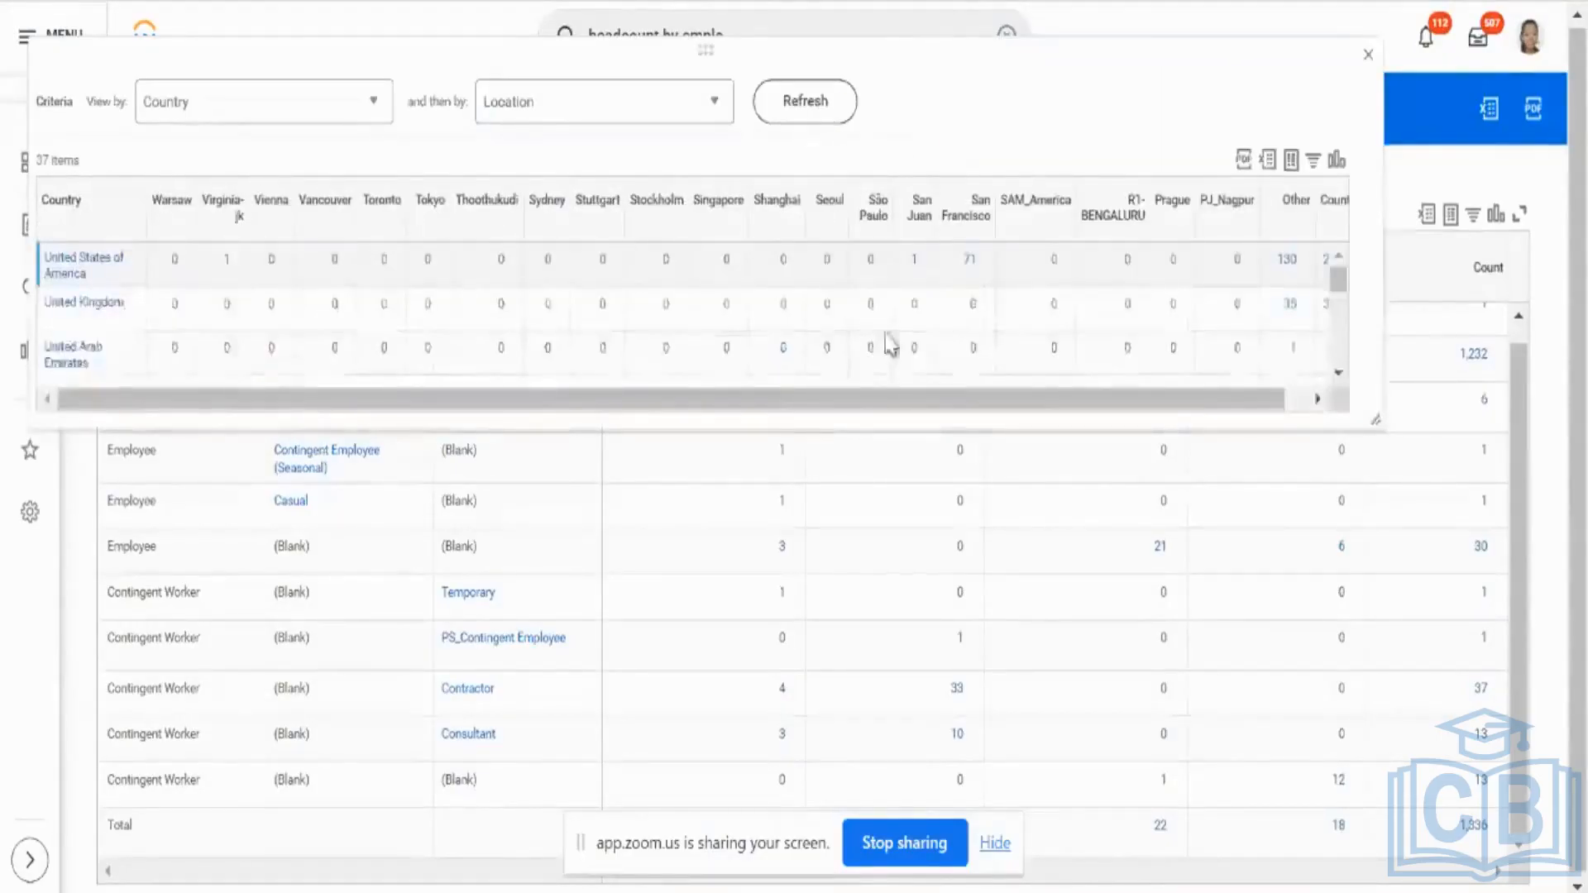
click(621, 298)
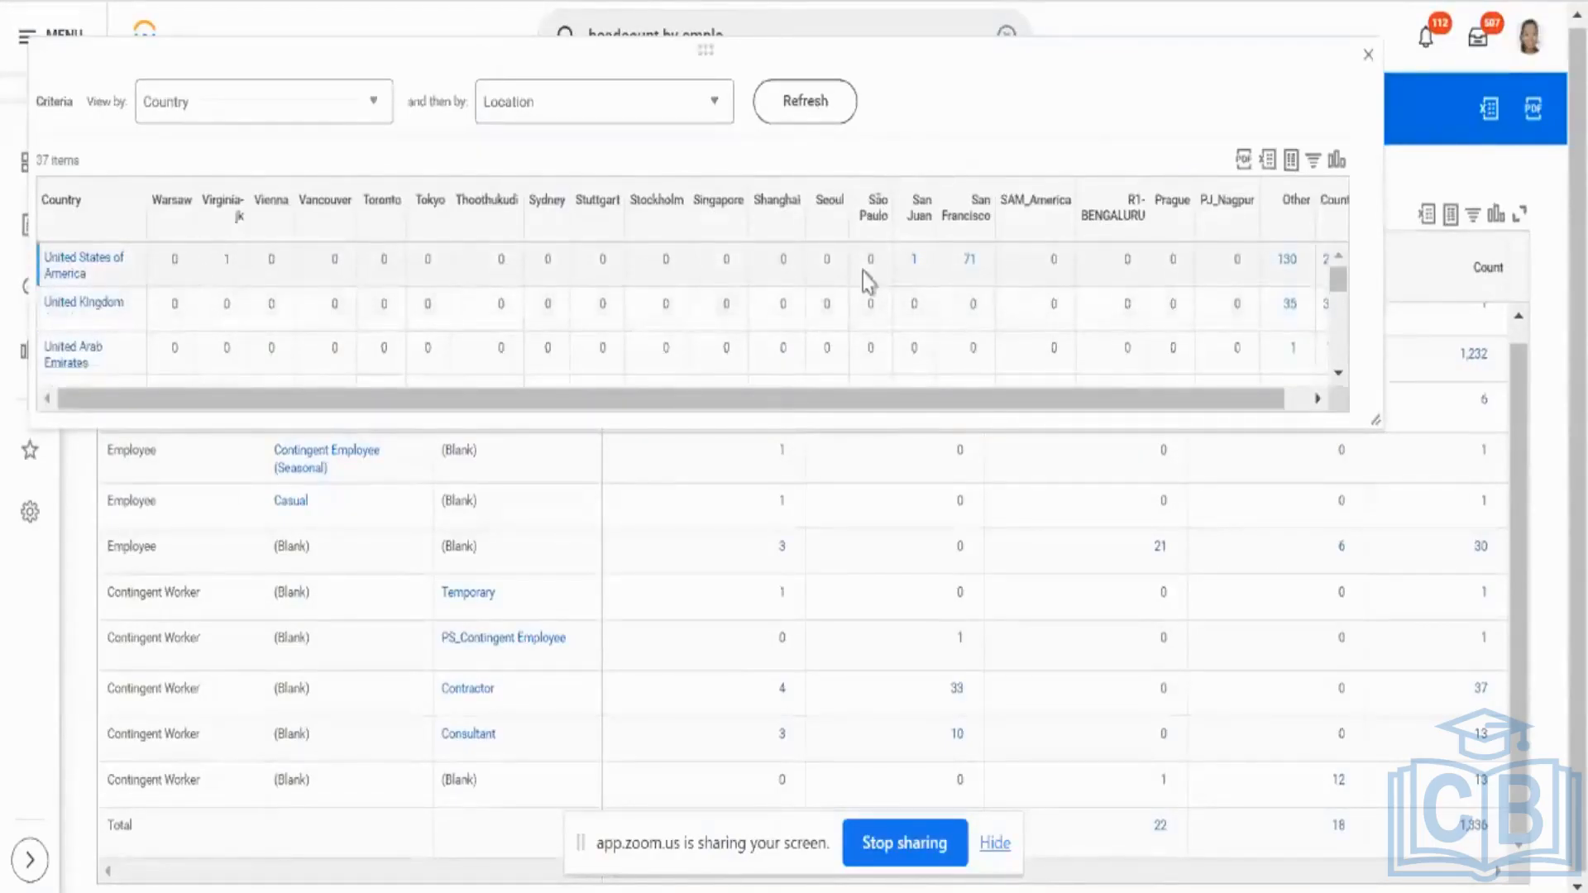
scroll(862, 273, right, 1)
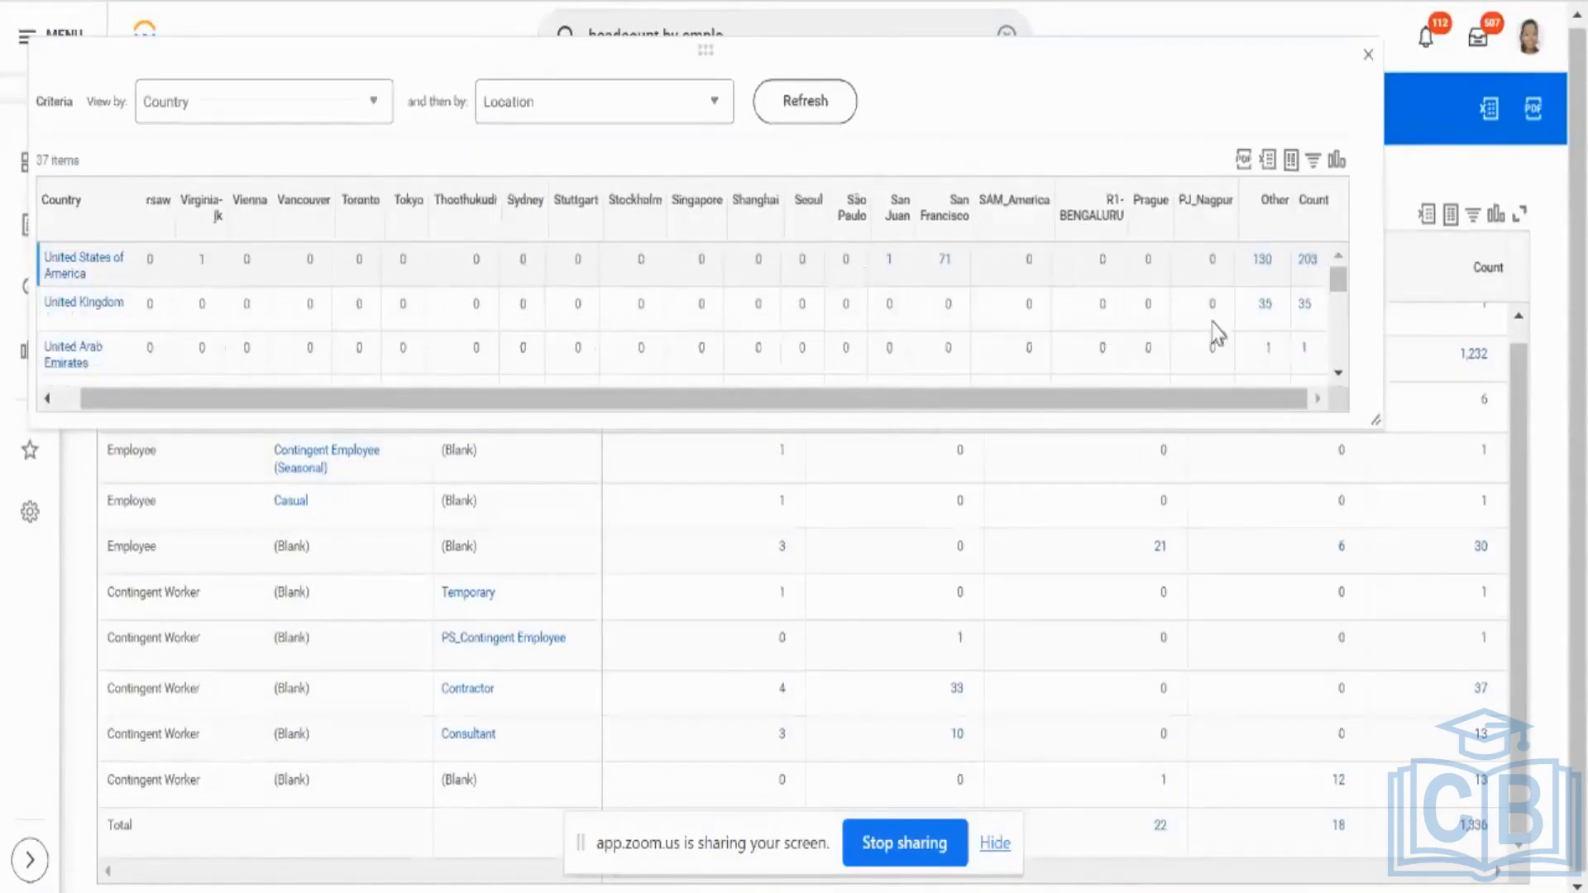
scroll(957, 281, left, 1)
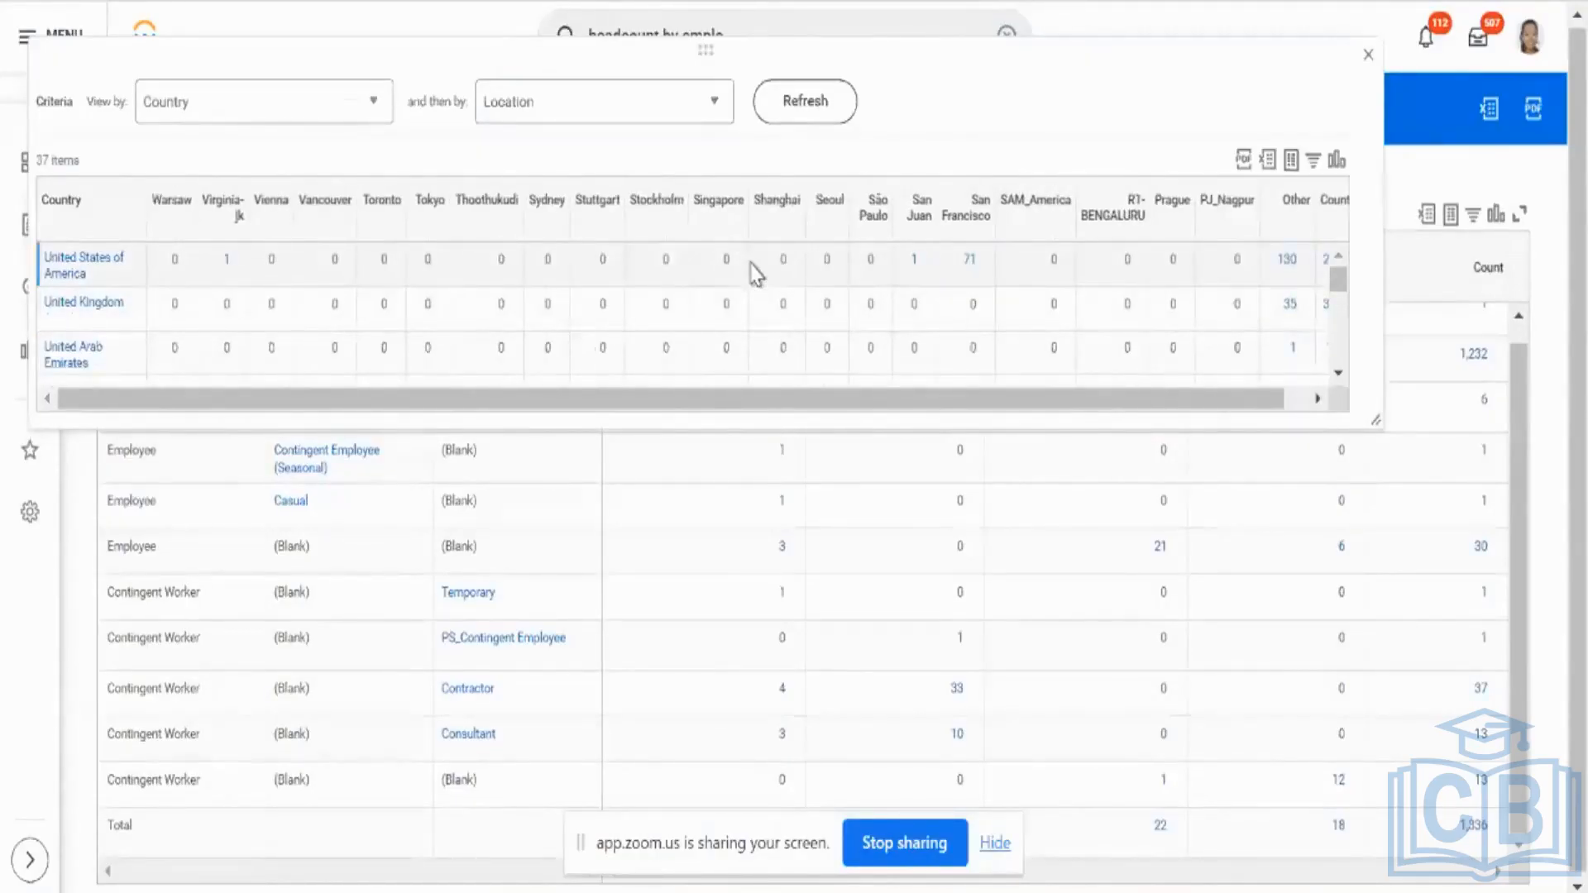
On the worker's profile, review the details and history of the M.S. education entry, then close them.
scroll(753, 273, down, 3)
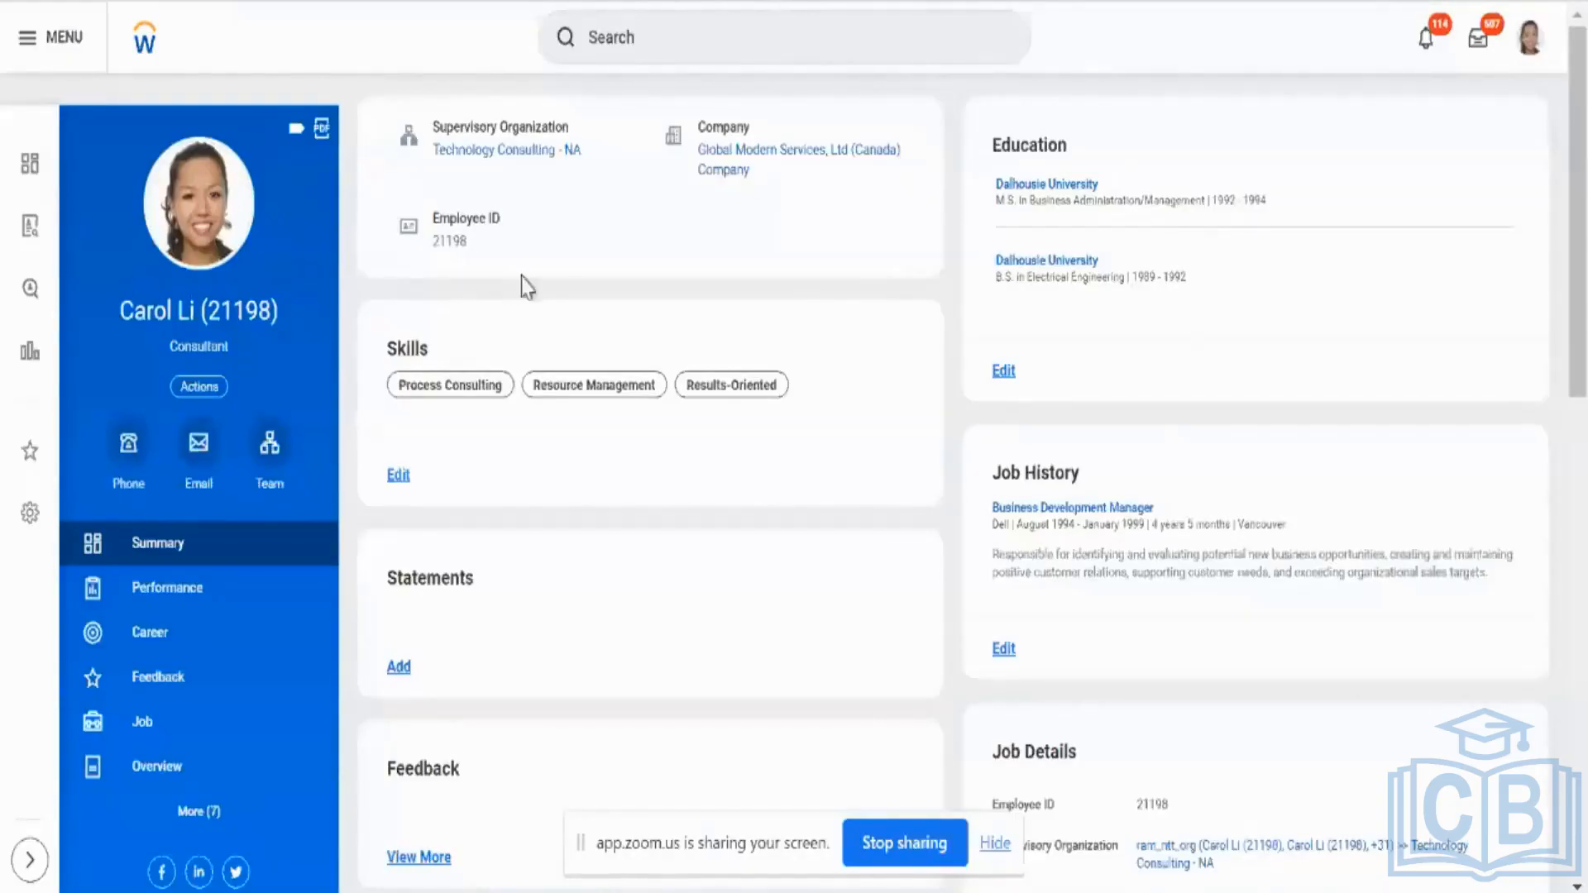
mouse_move(1106, 189)
click(1112, 185)
click(1112, 184)
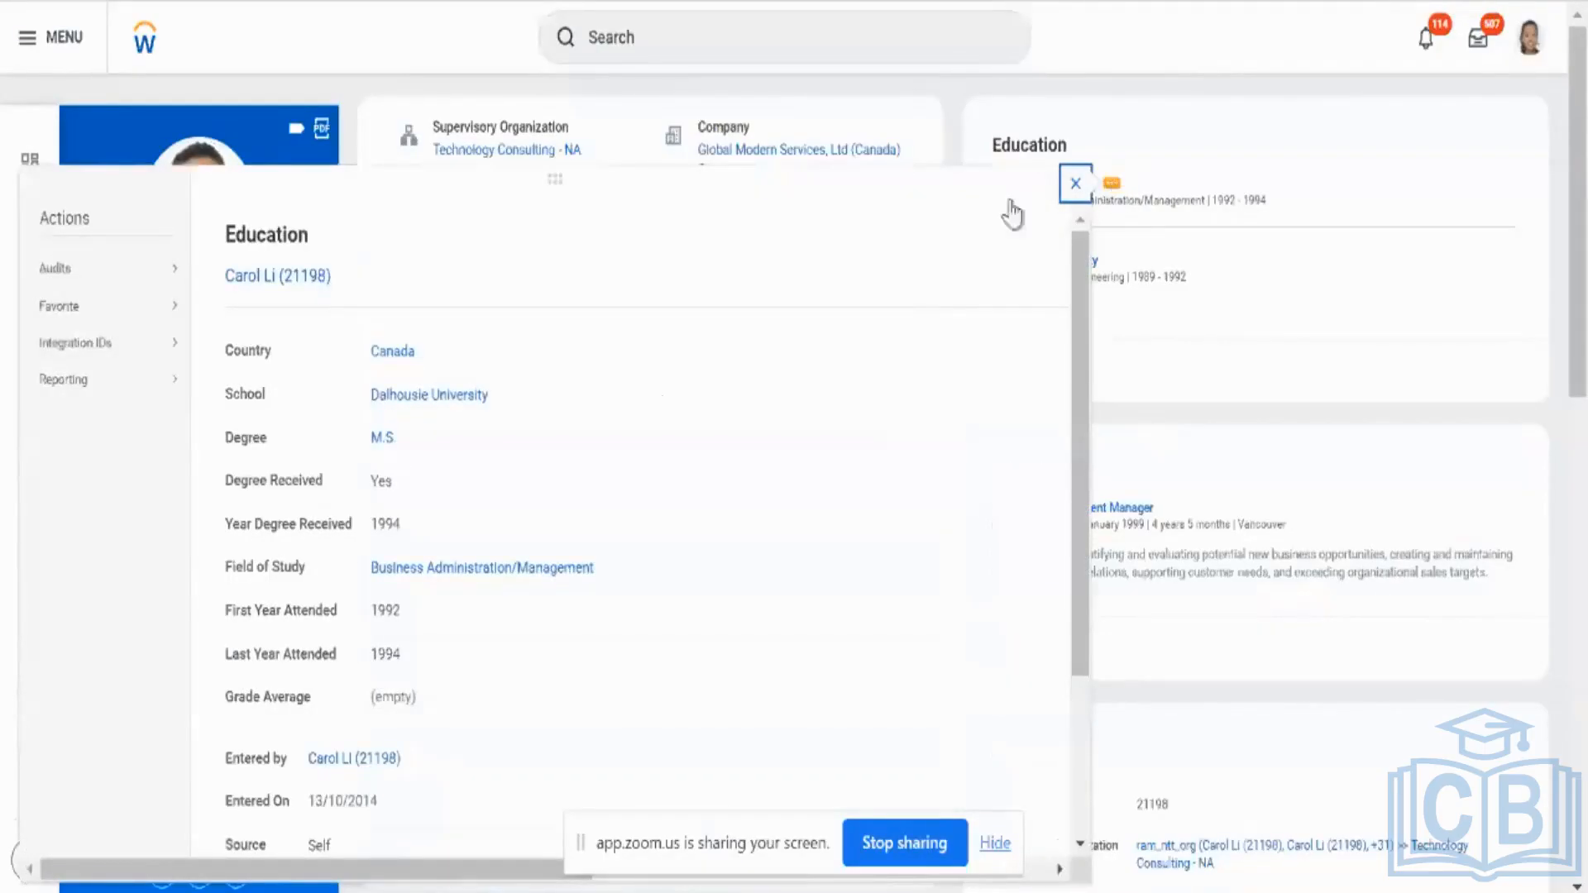
scroll(653, 531, down, 3)
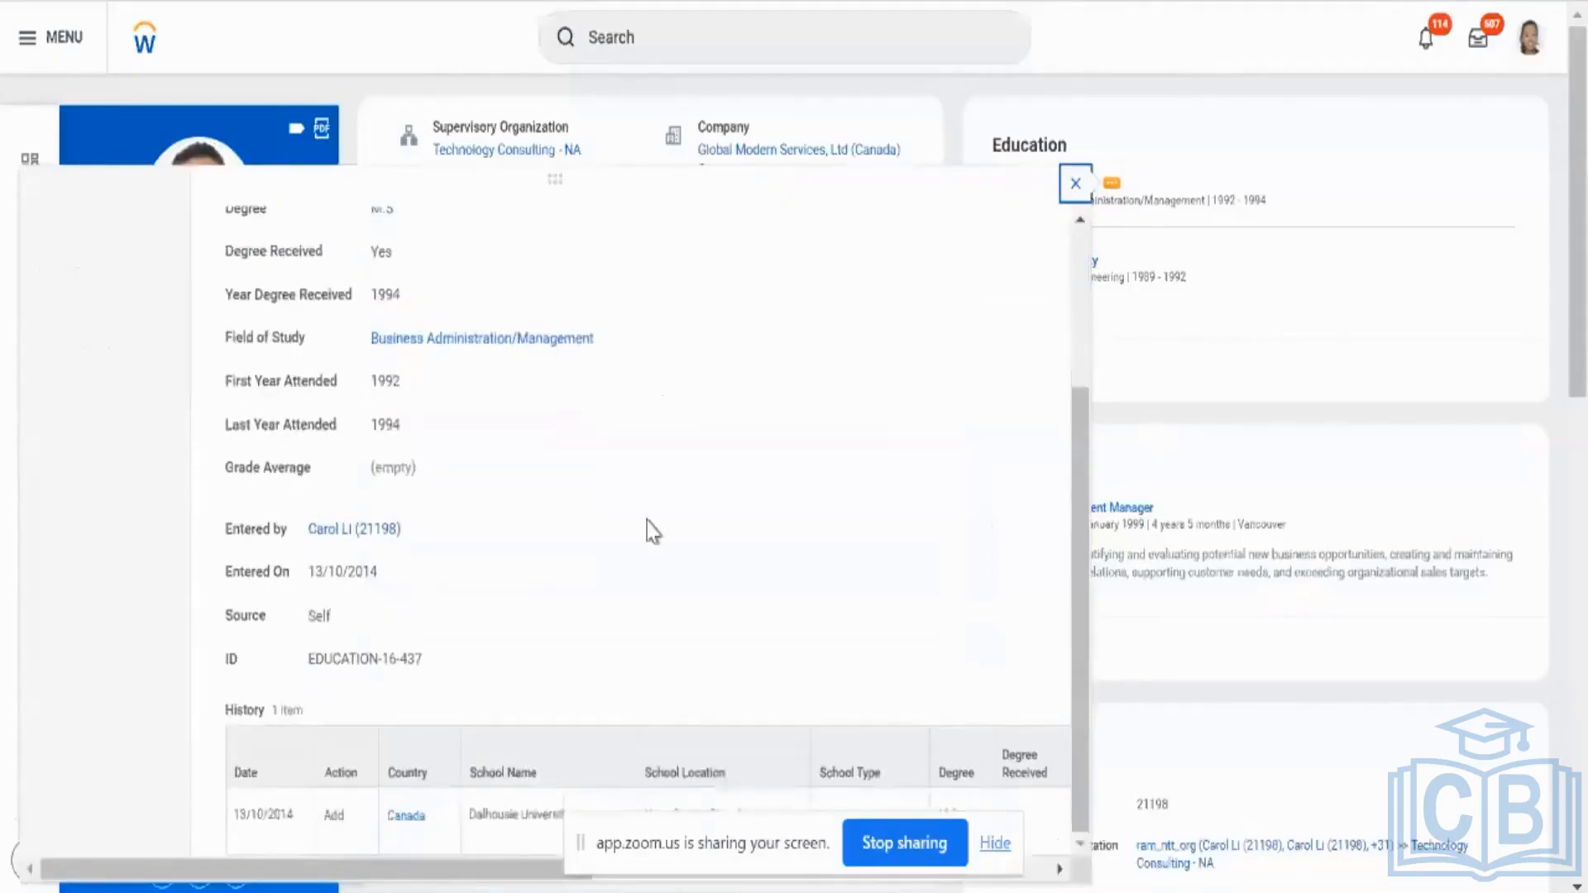
scroll(654, 531, up, 3)
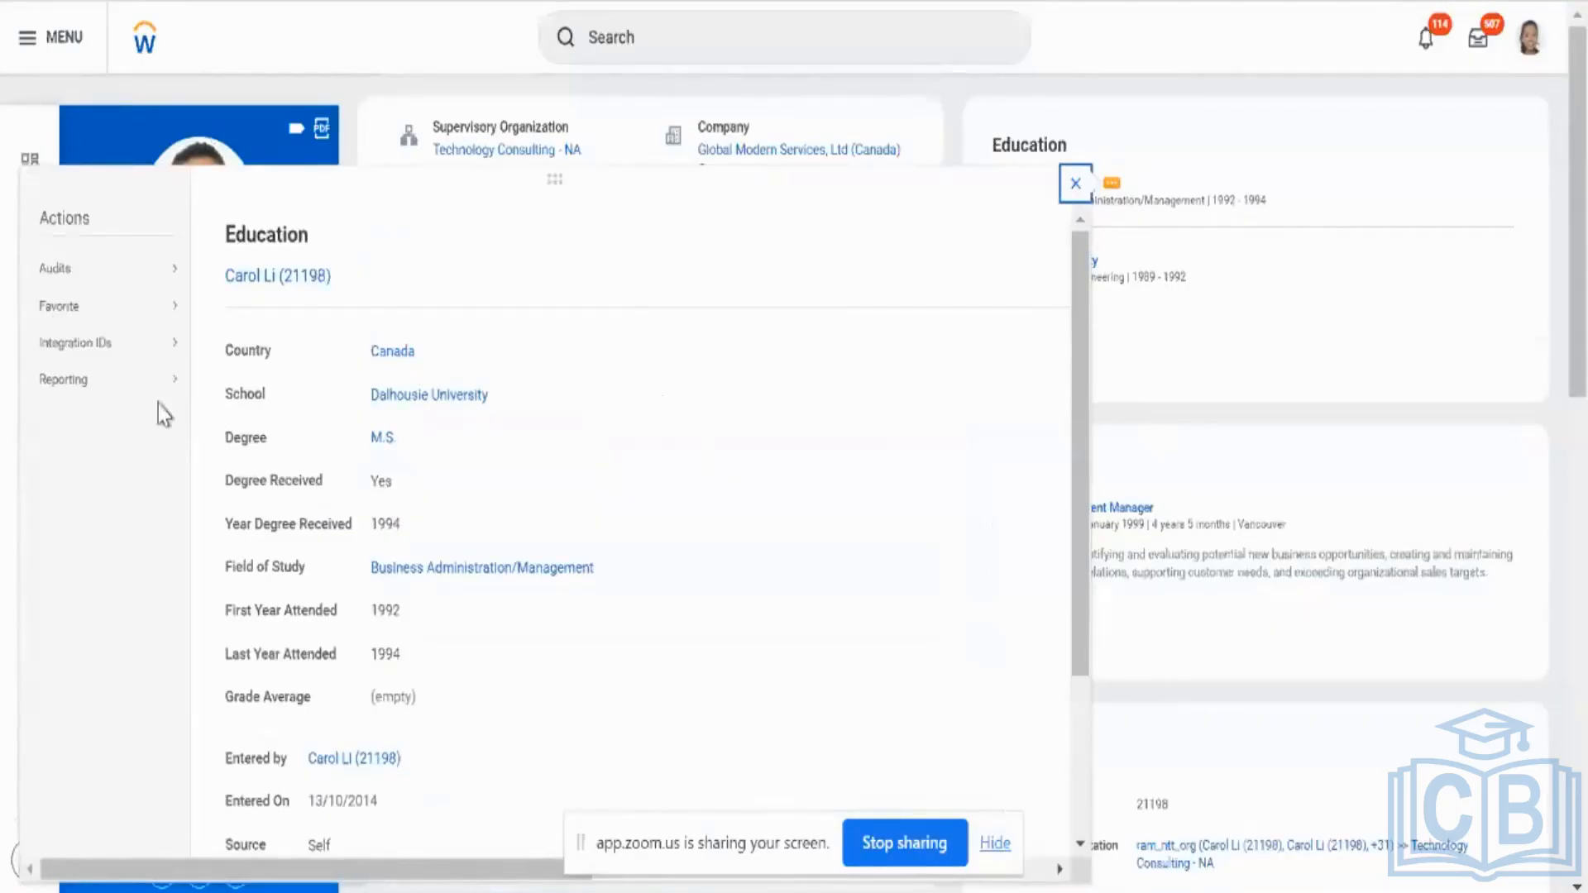
click(1073, 184)
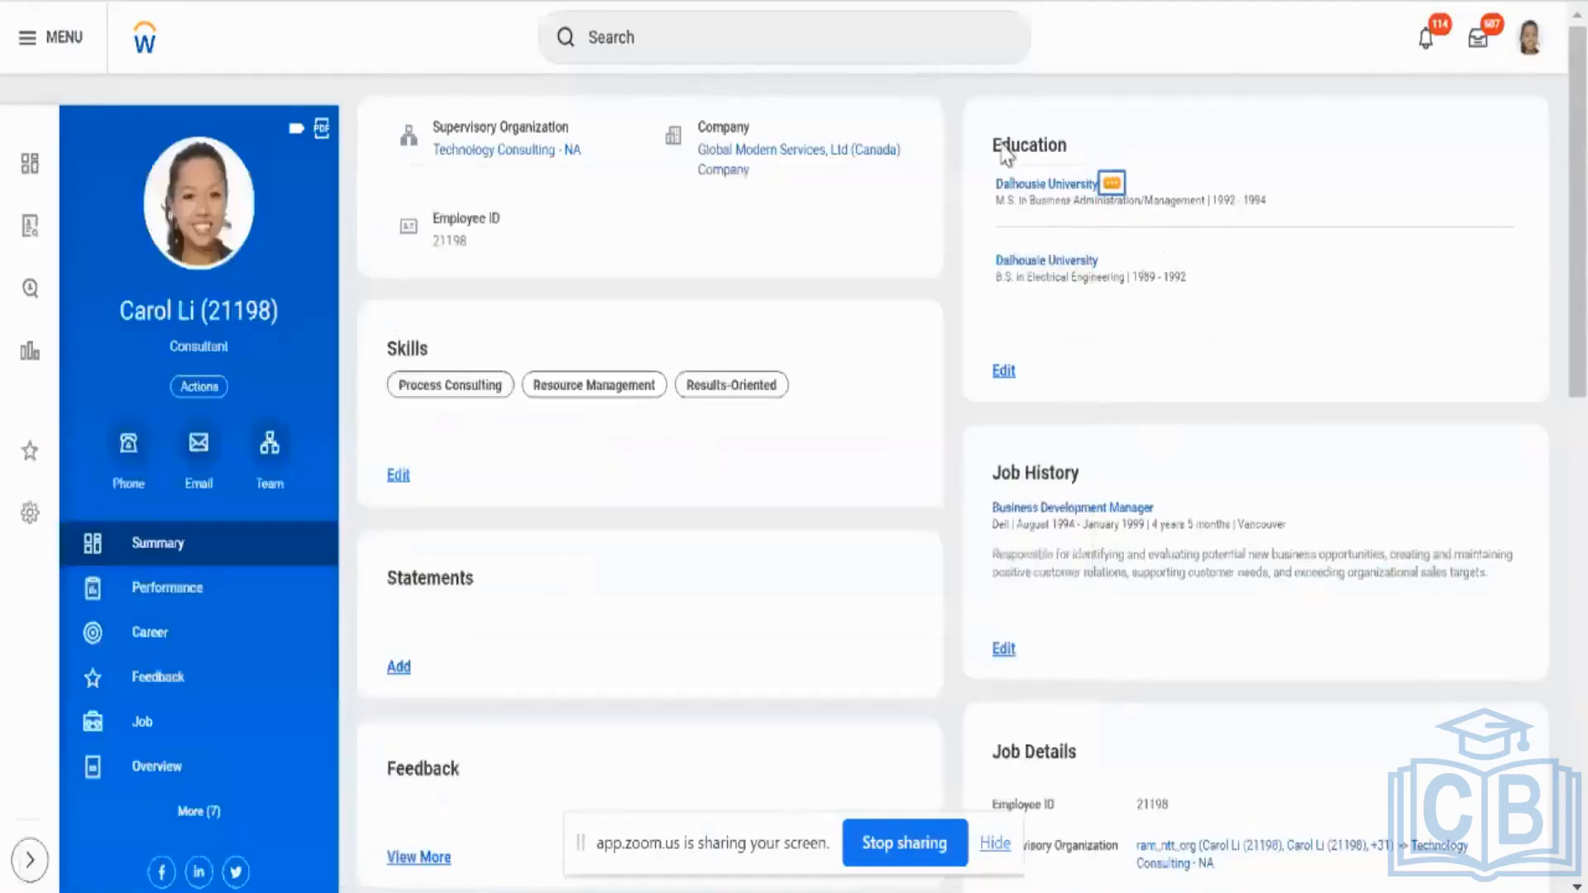
Examine the related actions available for the M.S. education entry, including Audits and Favorite, then close its details.
click(1112, 189)
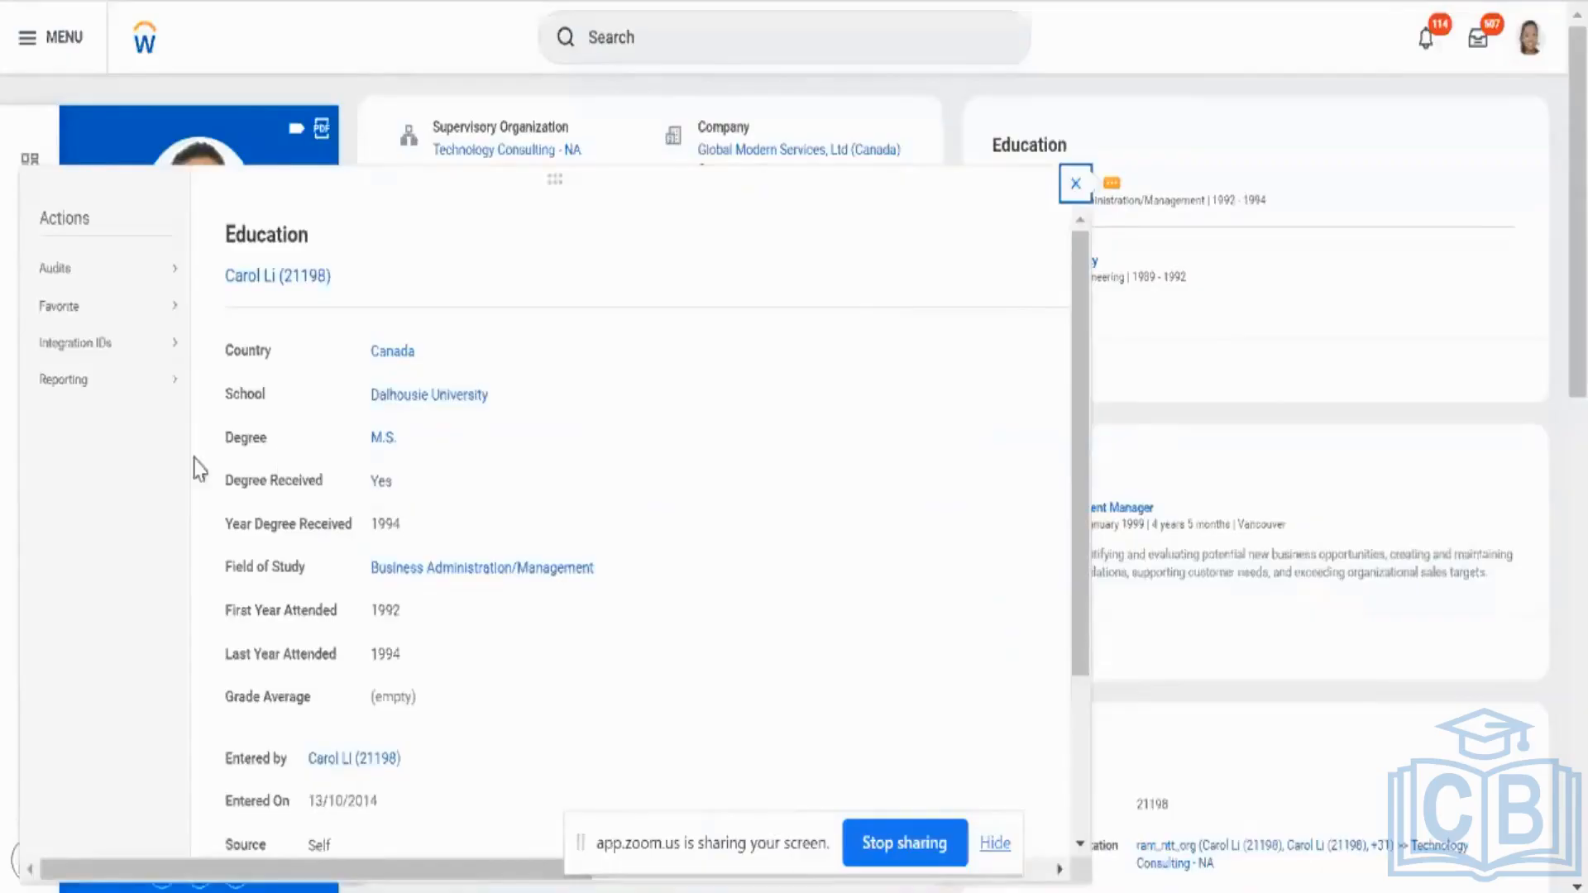
mouse_move(128, 364)
mouse_move(107, 308)
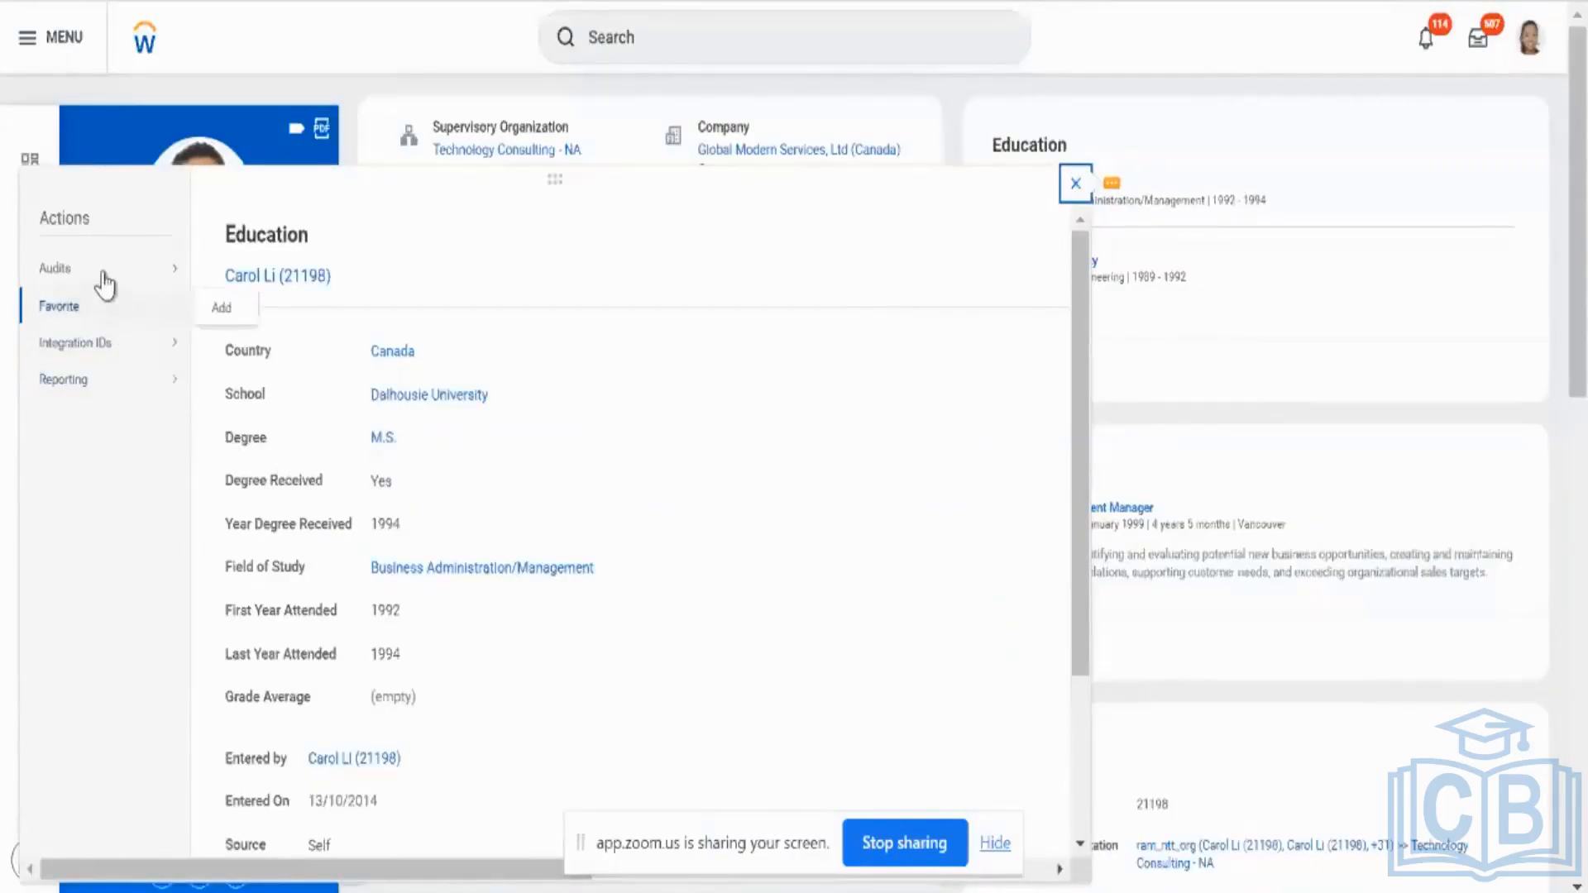
mouse_move(112, 275)
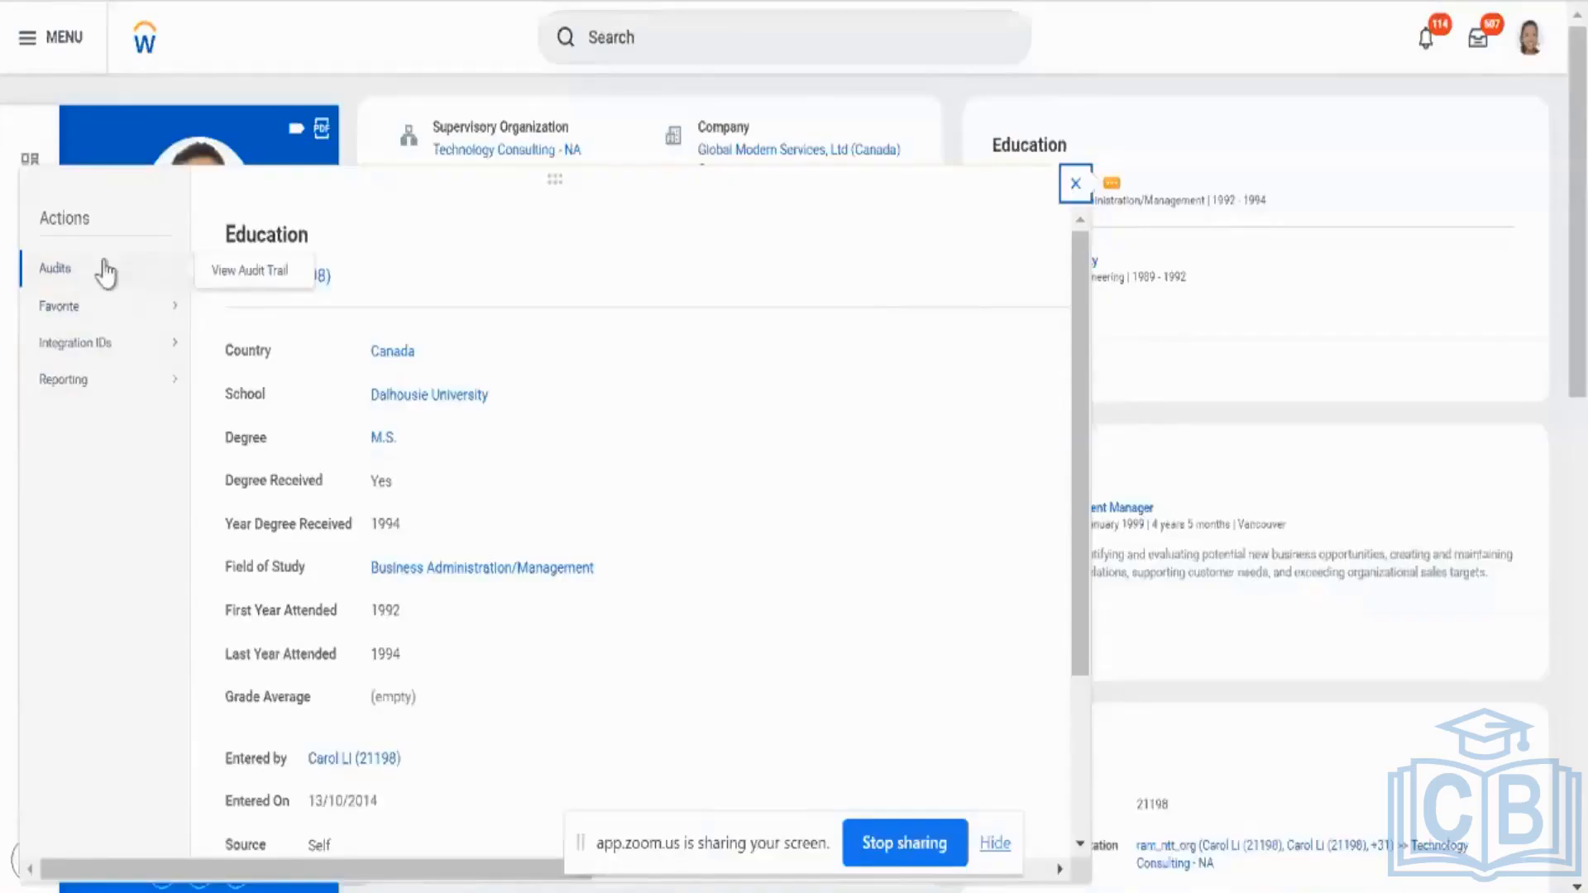
click(1076, 180)
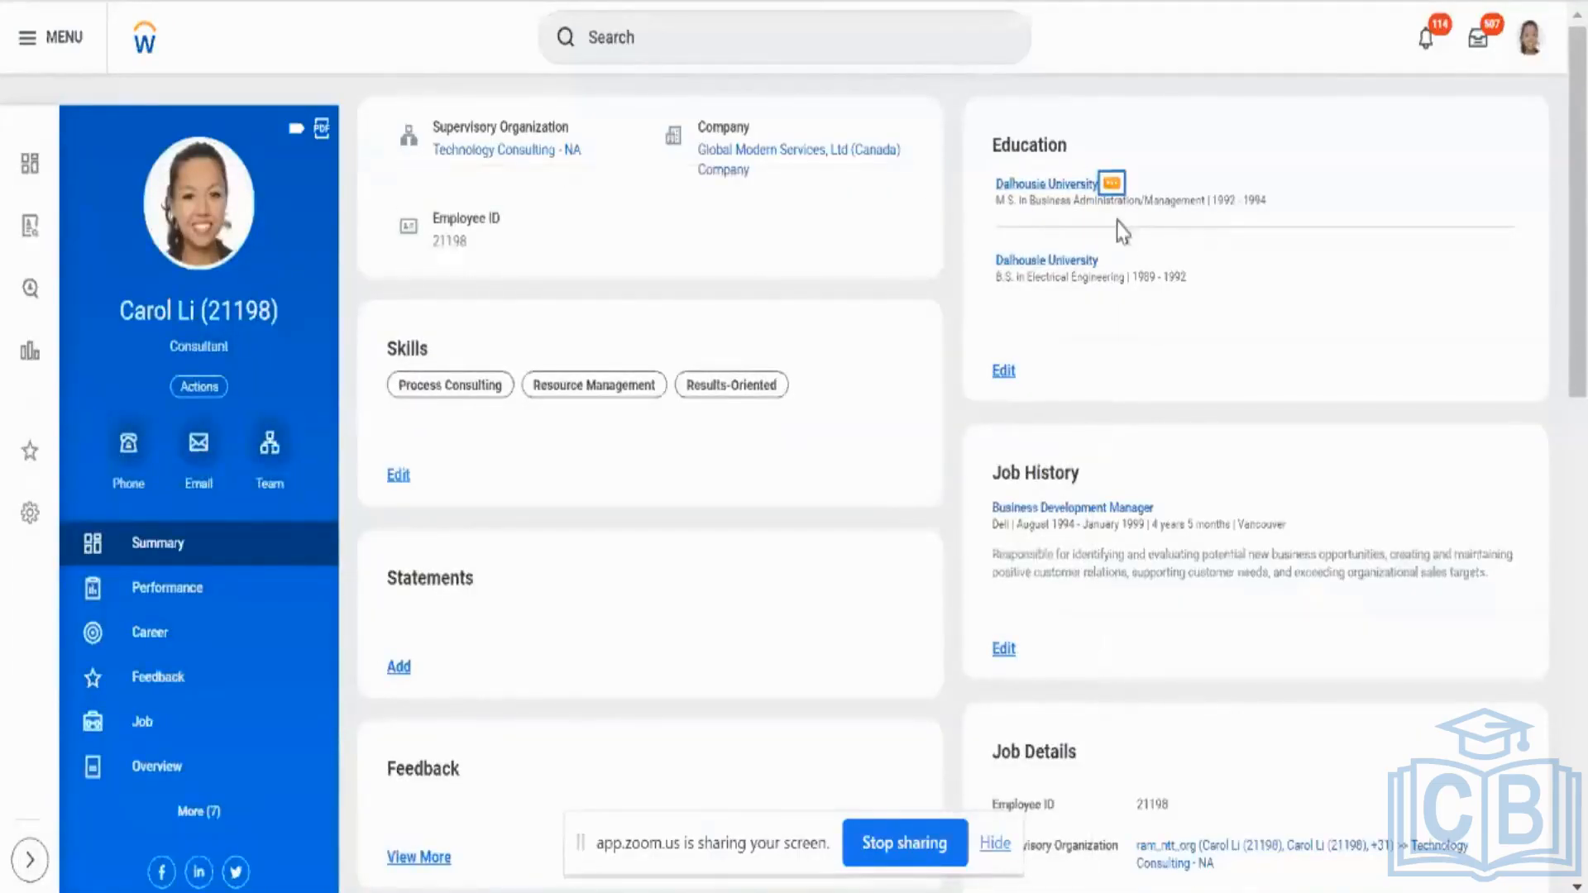
Look through the worker's related actions and open Report Fields and Values for the Worker object from Reporting.
click(213, 394)
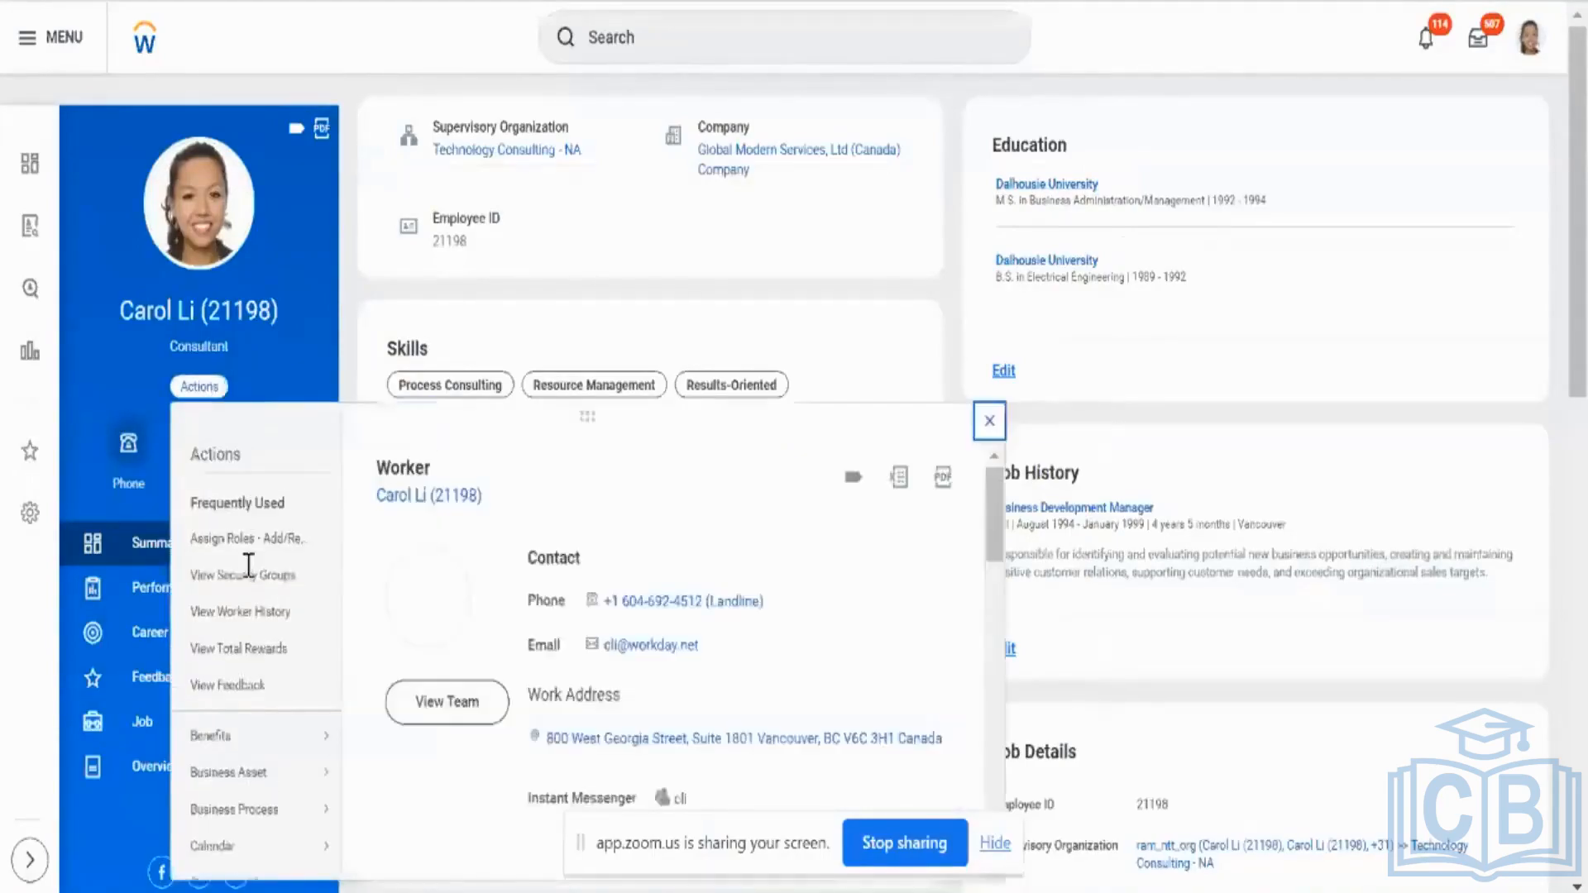
scroll(249, 579, down, 5)
scroll(248, 579, down, 4)
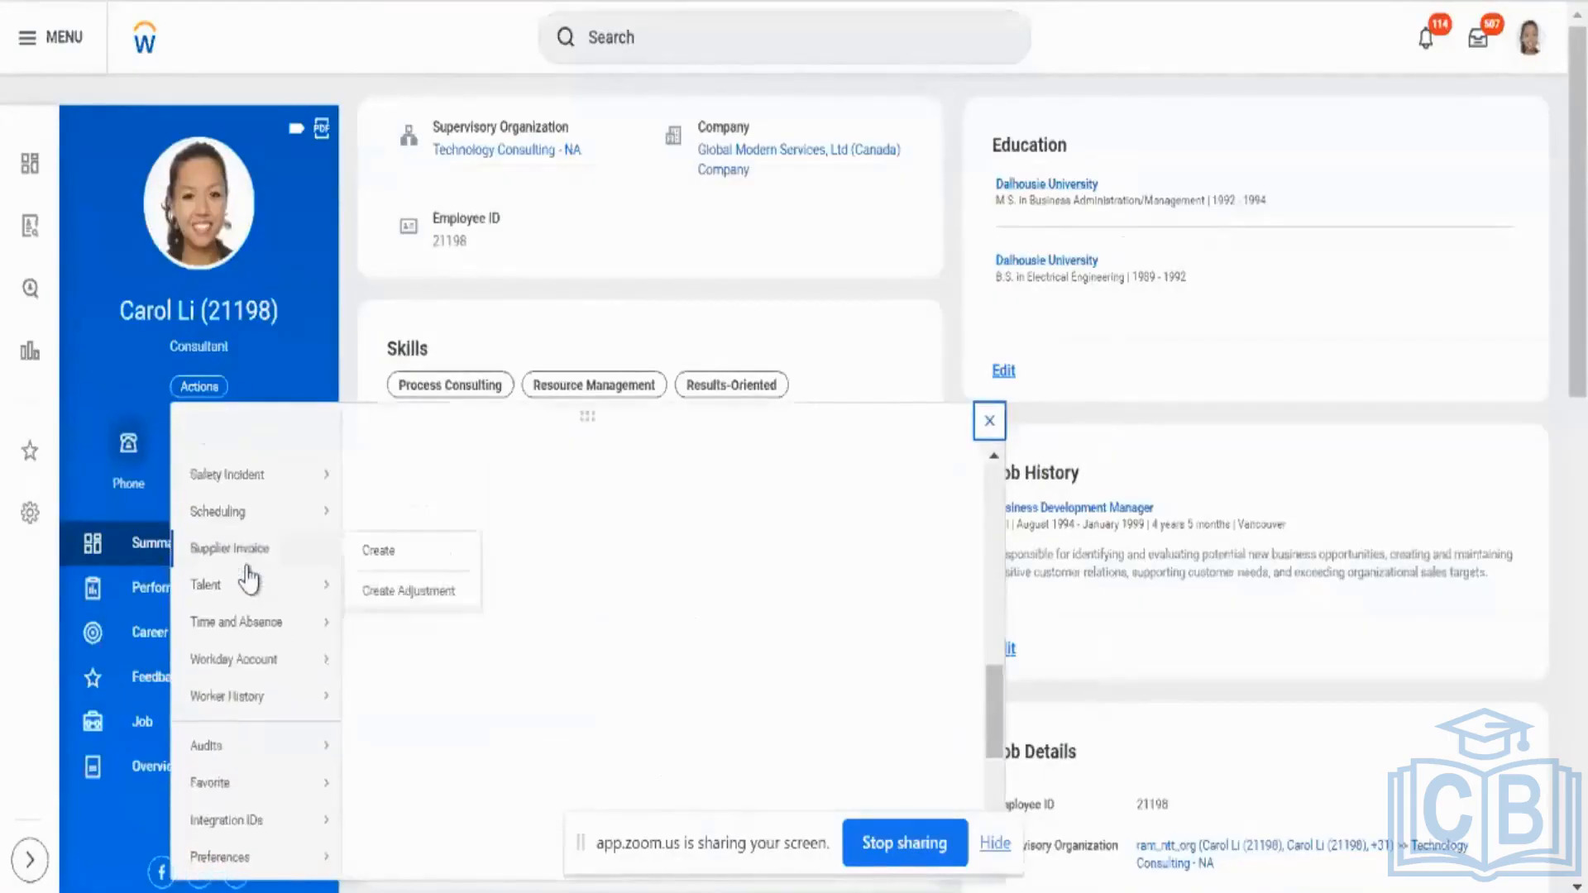
scroll(248, 579, down, 6)
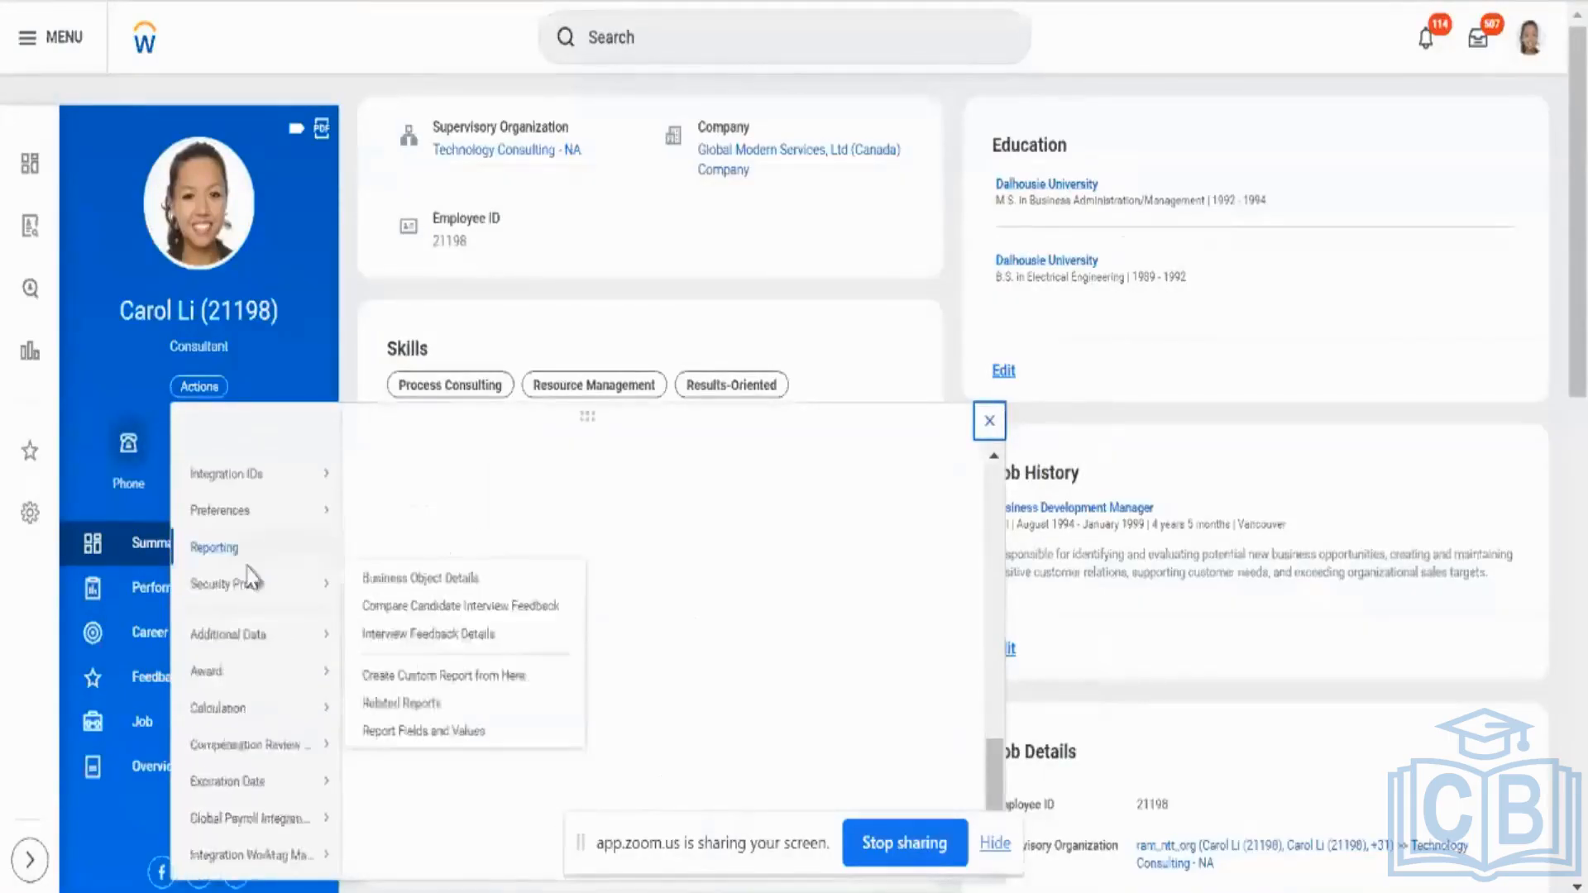
scroll(248, 579, down, 1)
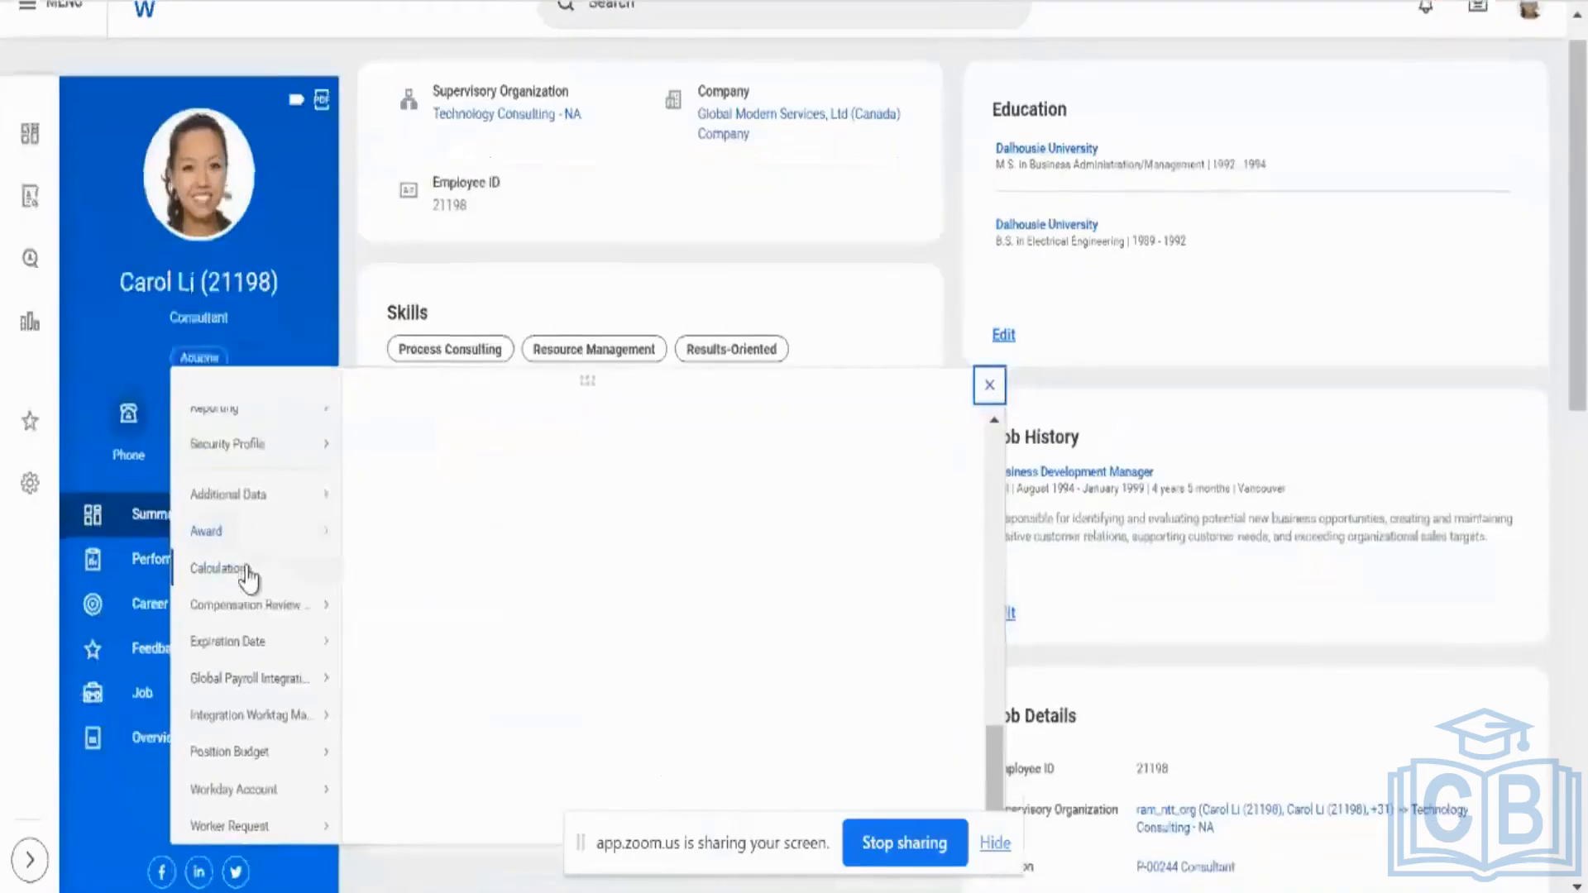
scroll(249, 579, up, 1)
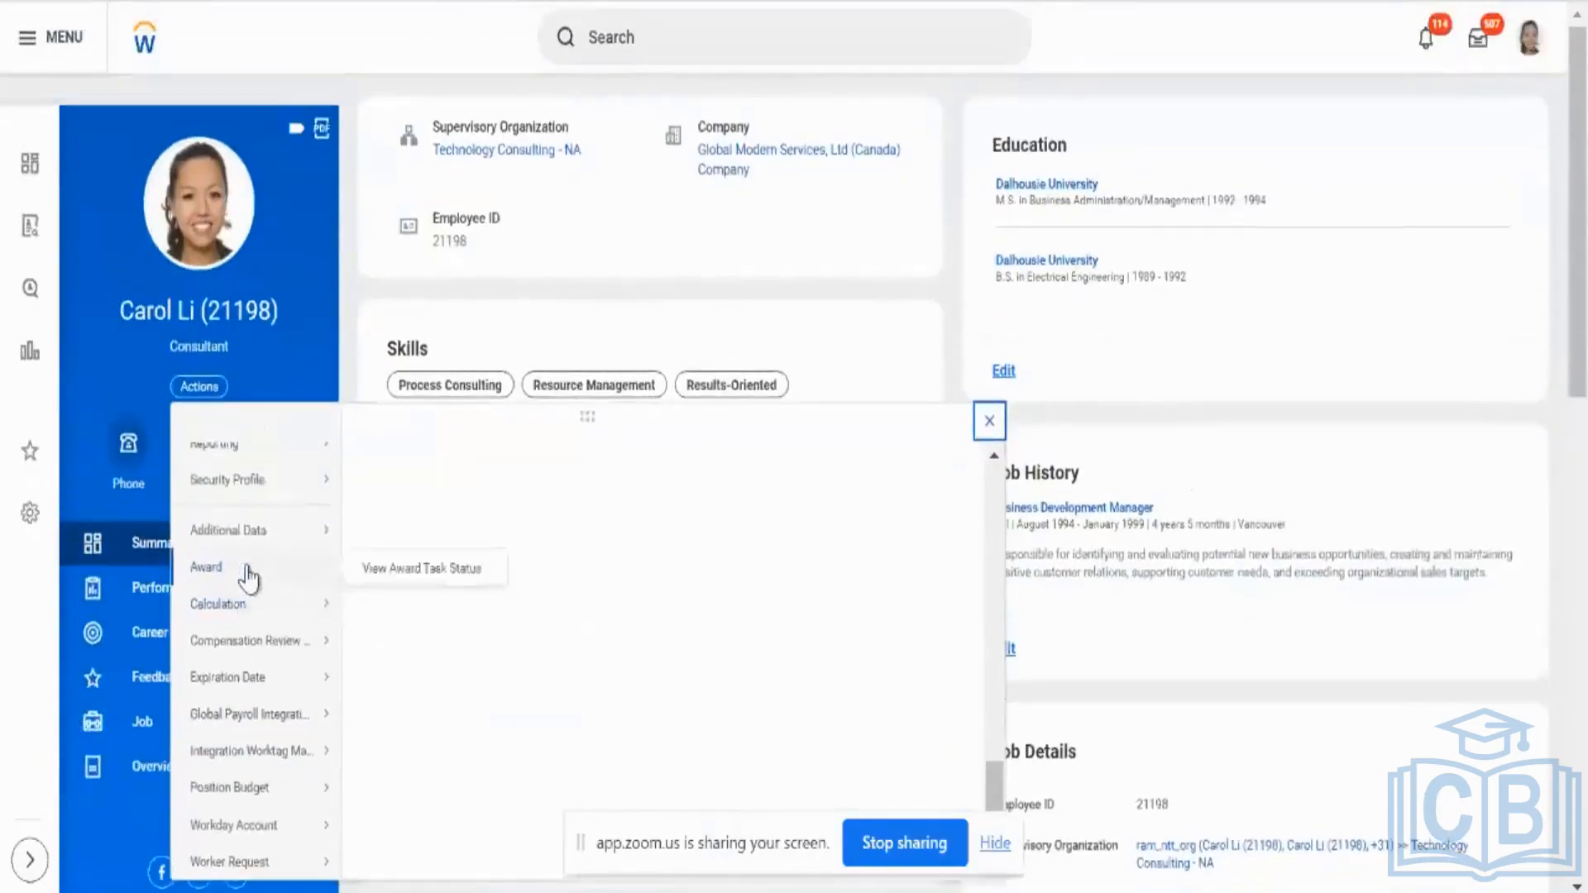
scroll(248, 575, up, 3)
mouse_move(259, 660)
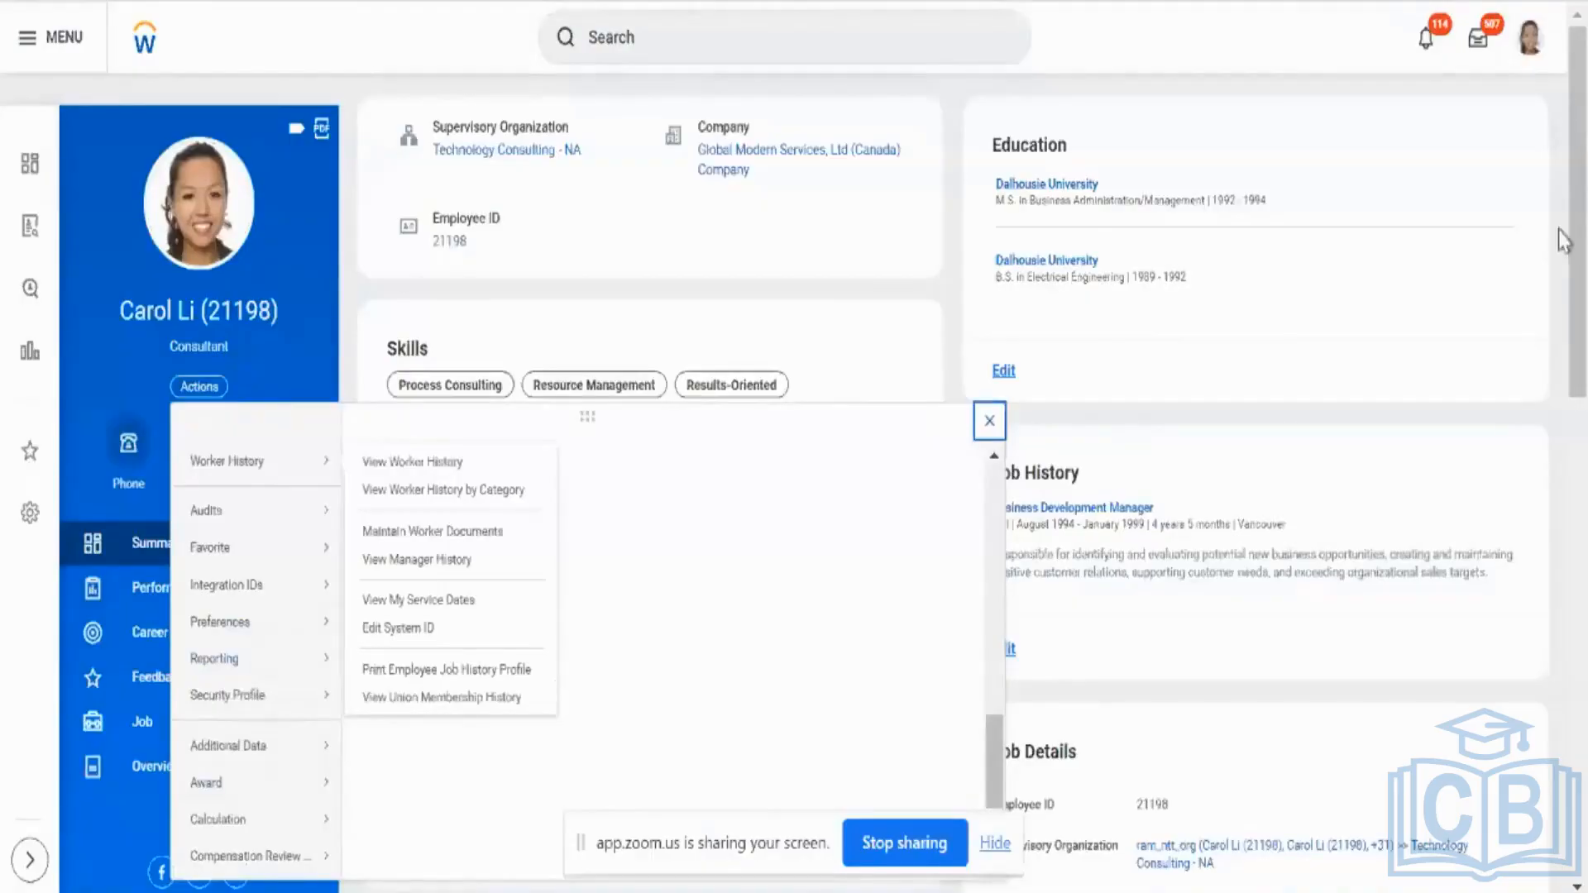
mouse_move(325, 701)
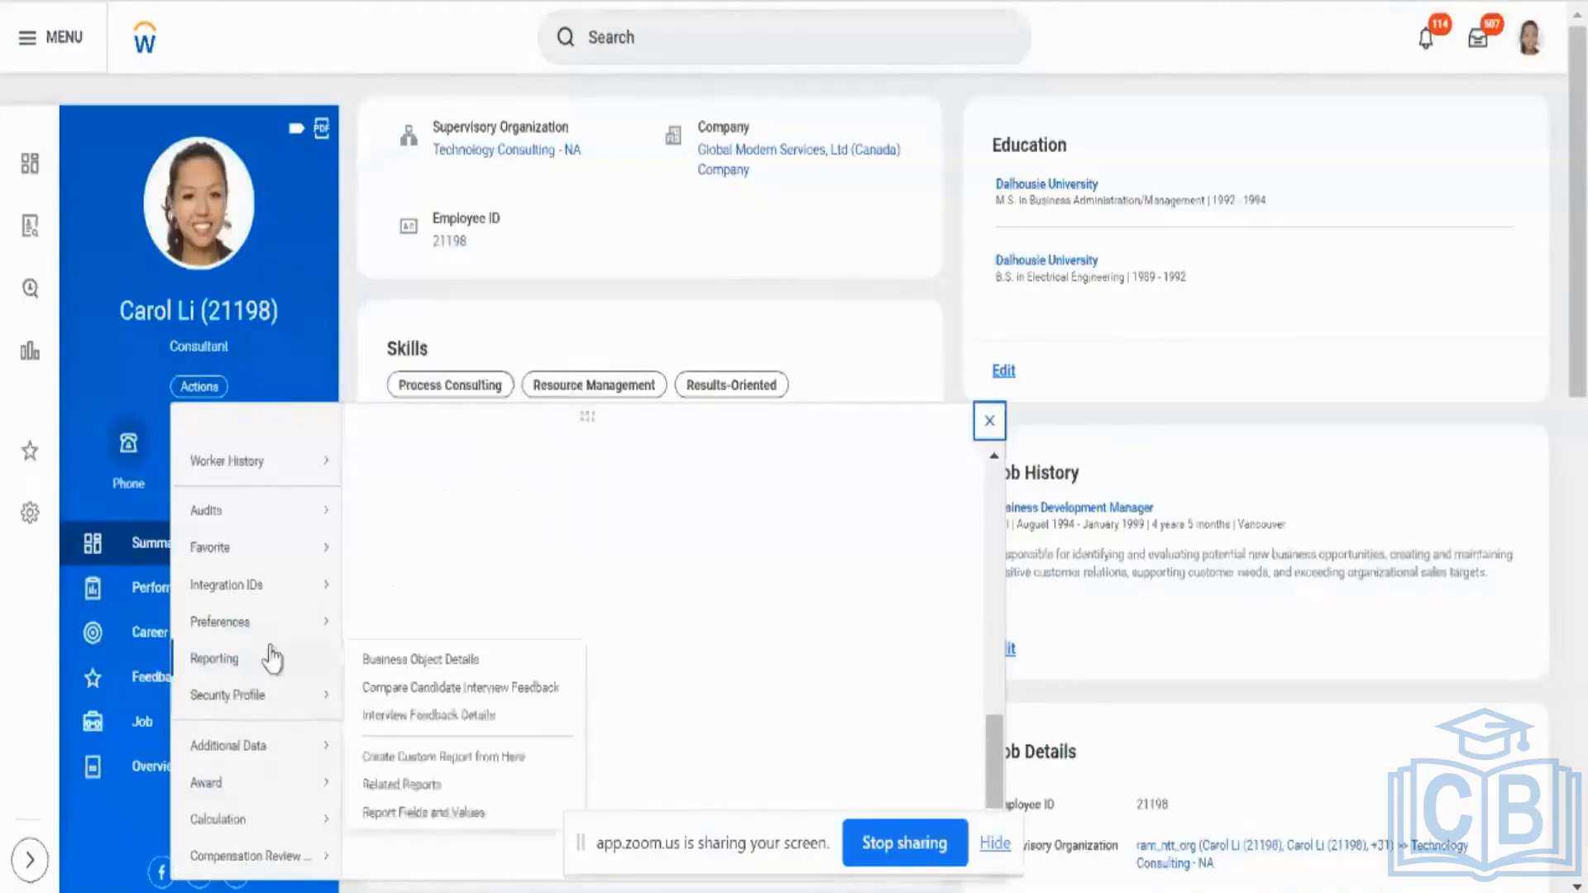
click(436, 814)
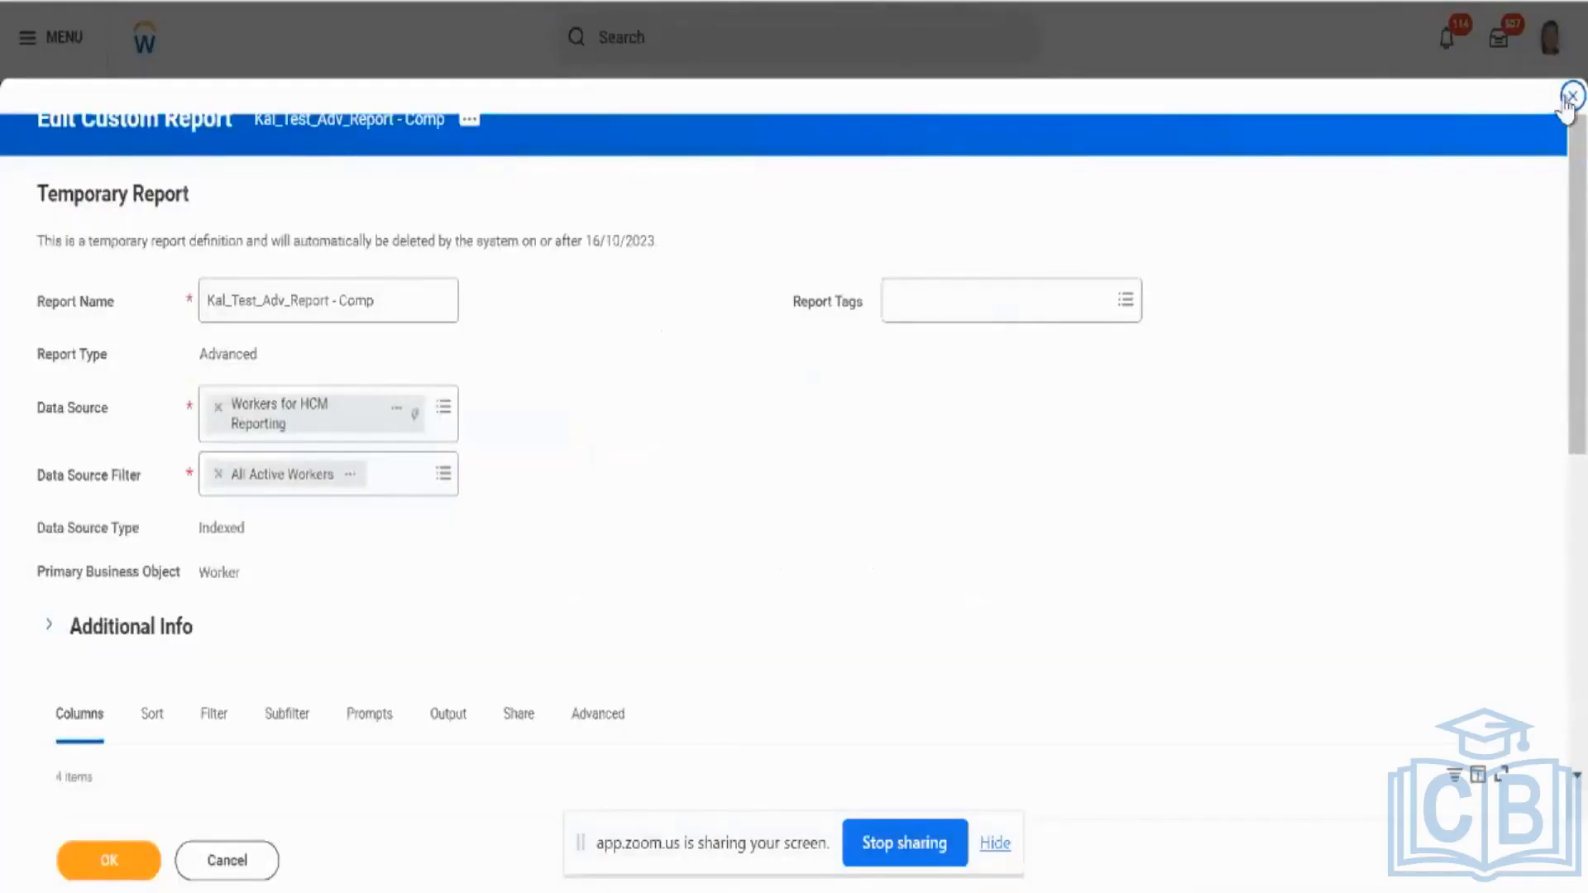
Close the editor of the temporary report Kal_Test_Adv_Report - Comp and go to the signed-in worker's own profile.
click(1569, 97)
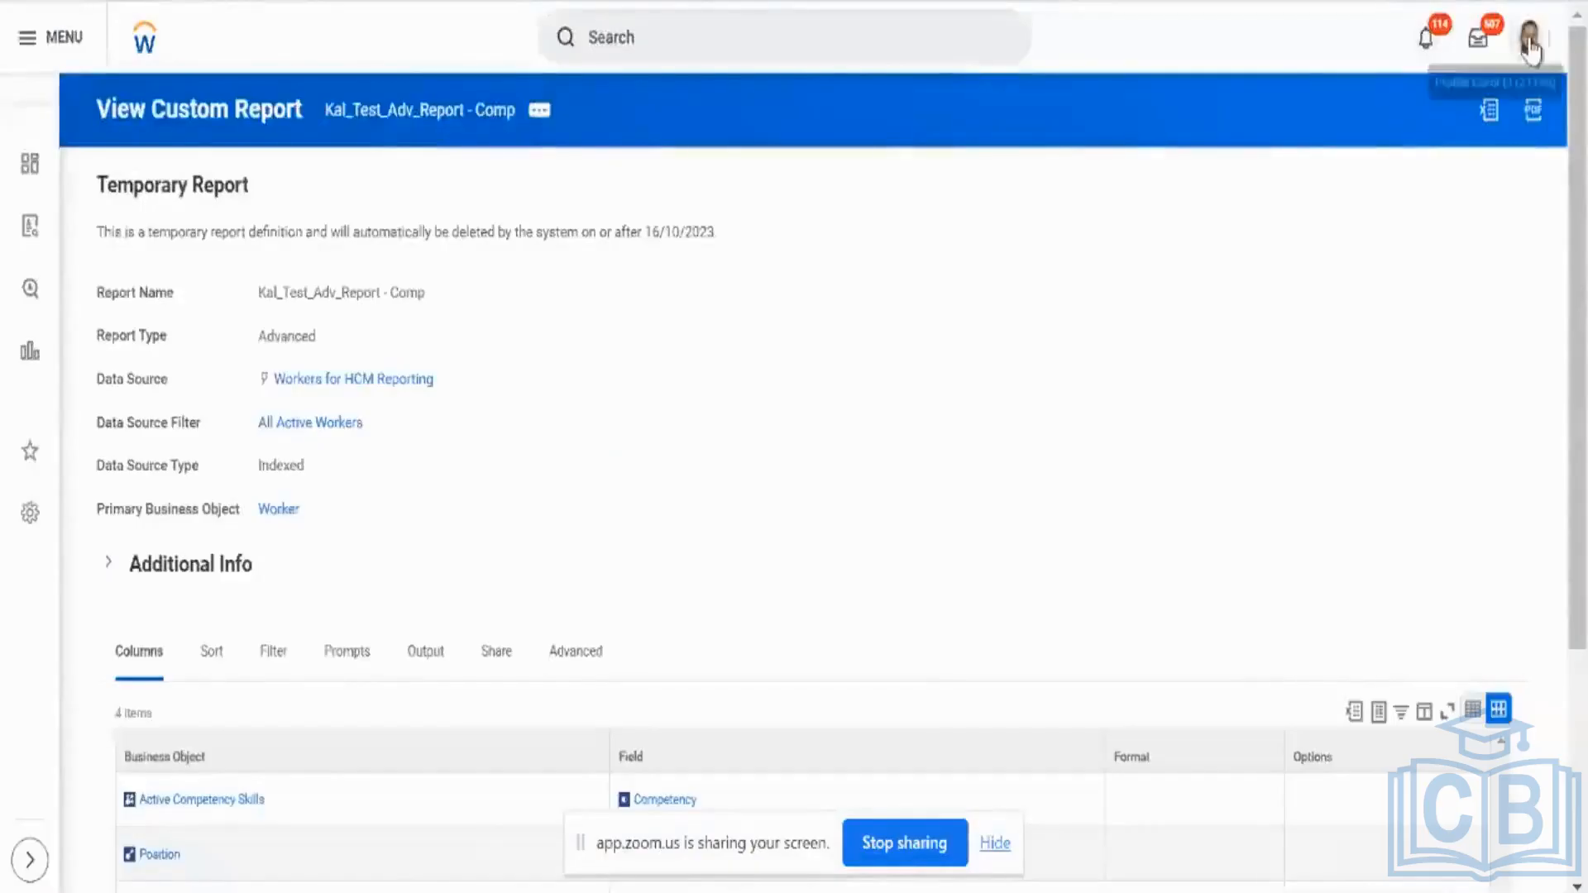
click(1529, 43)
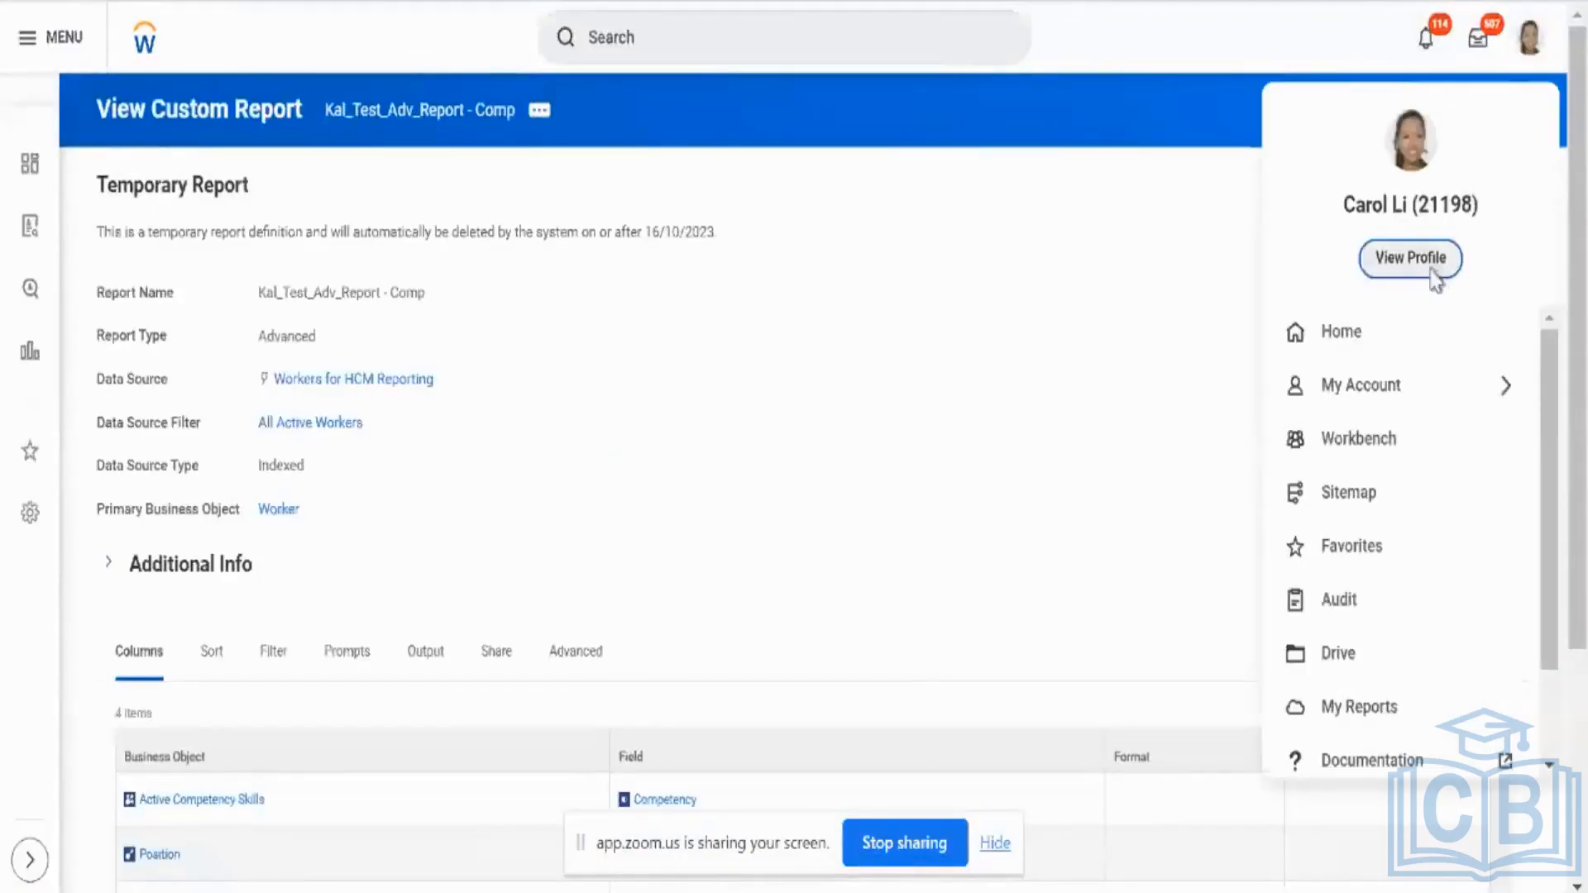
click(1436, 278)
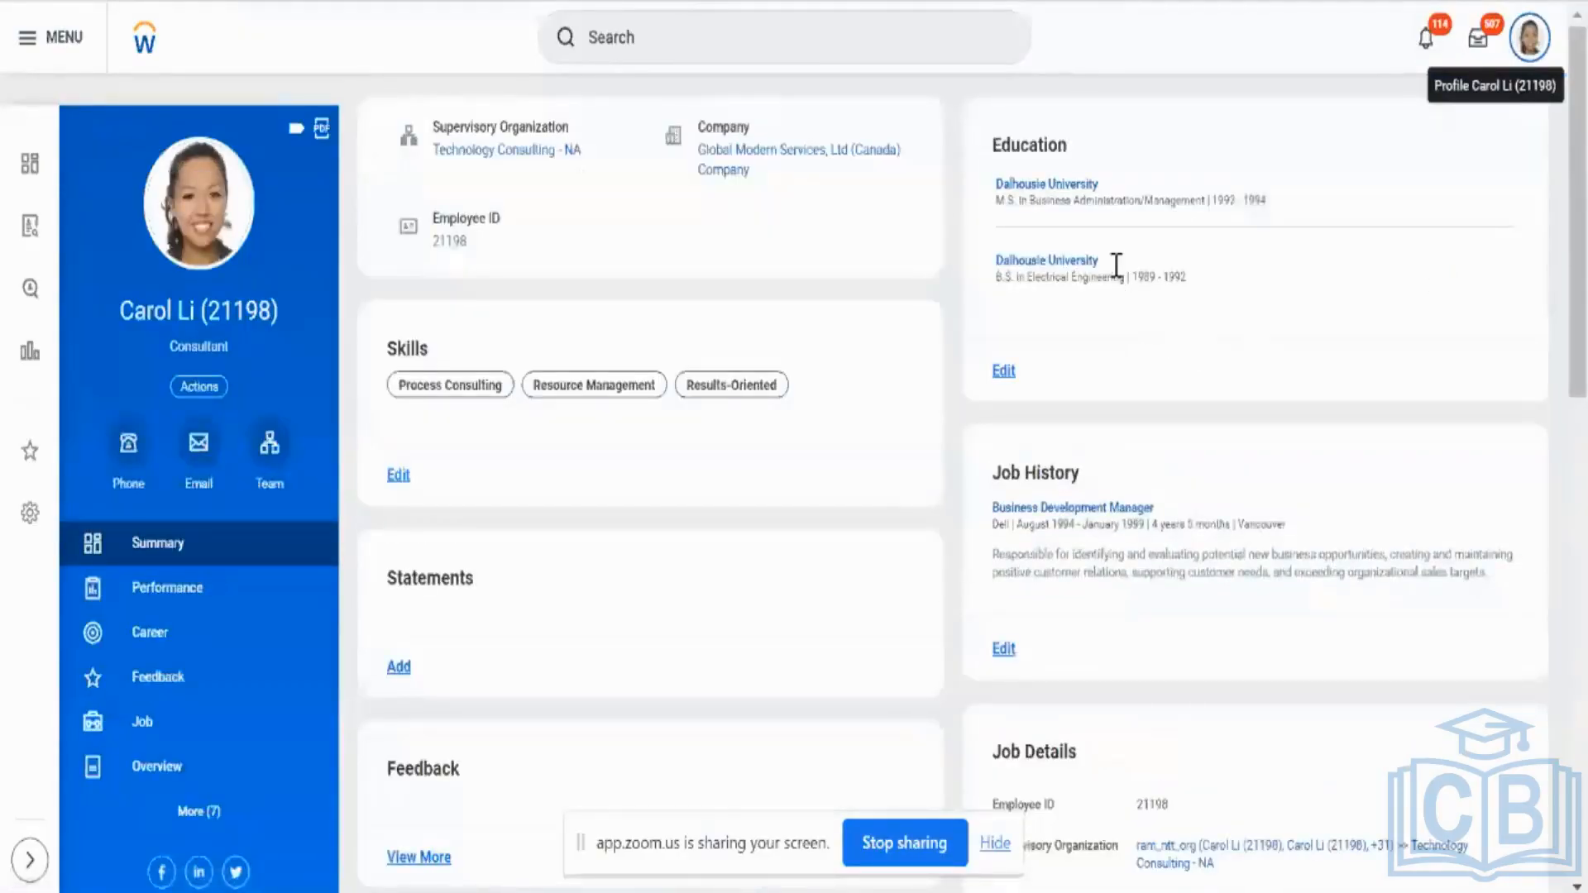
Open Report Fields and Values for the B.S. in Electrical Engineering education entry on the worker's profile.
mouse_move(1114, 273)
click(1114, 263)
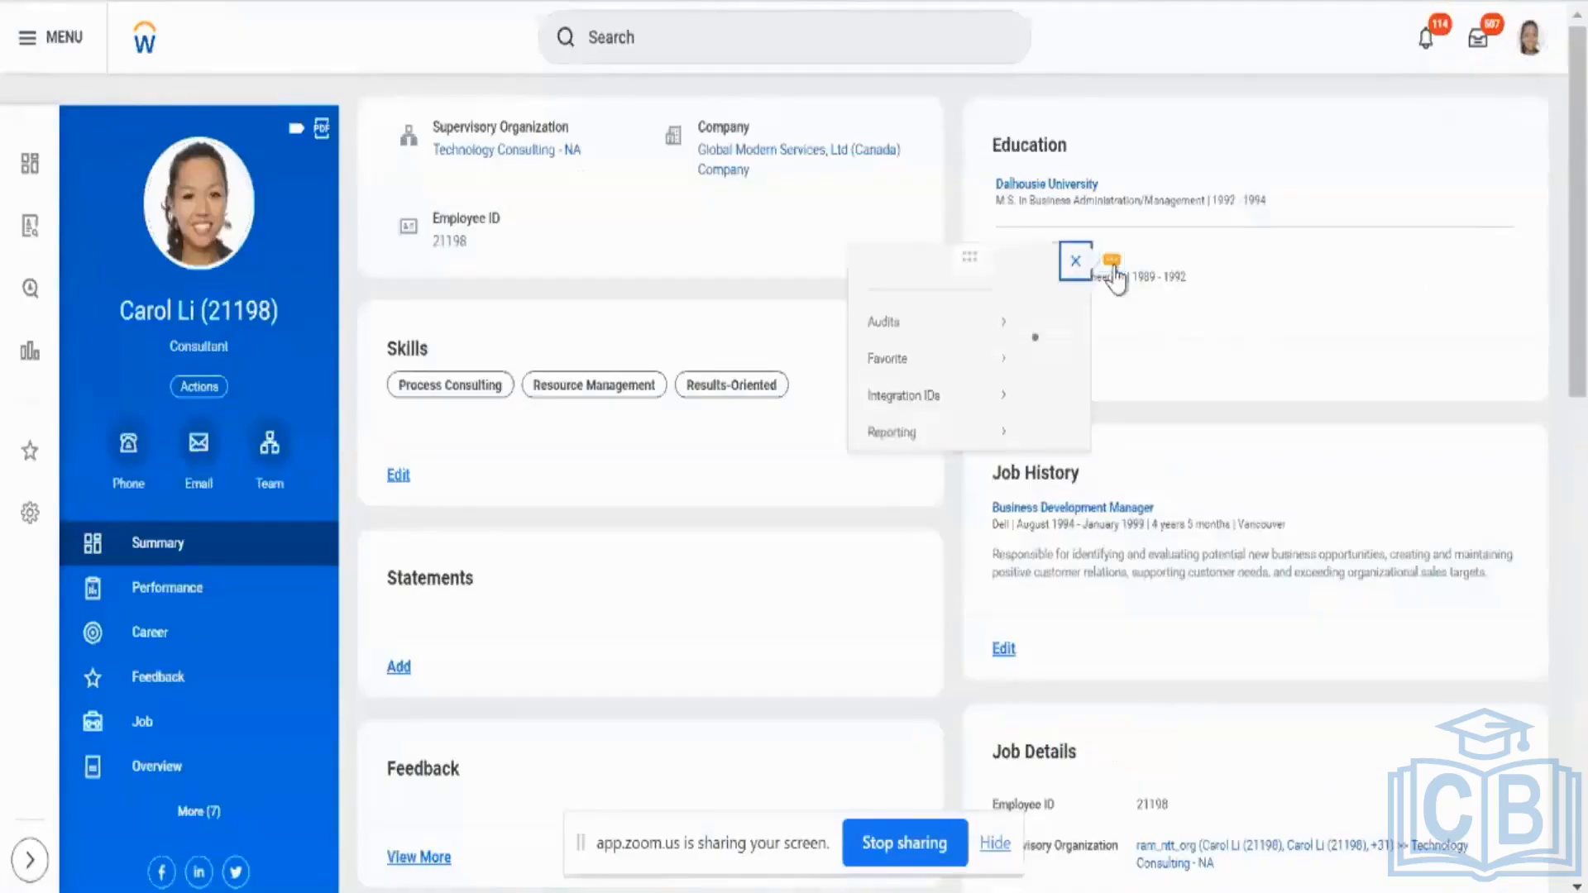
mouse_move(107, 461)
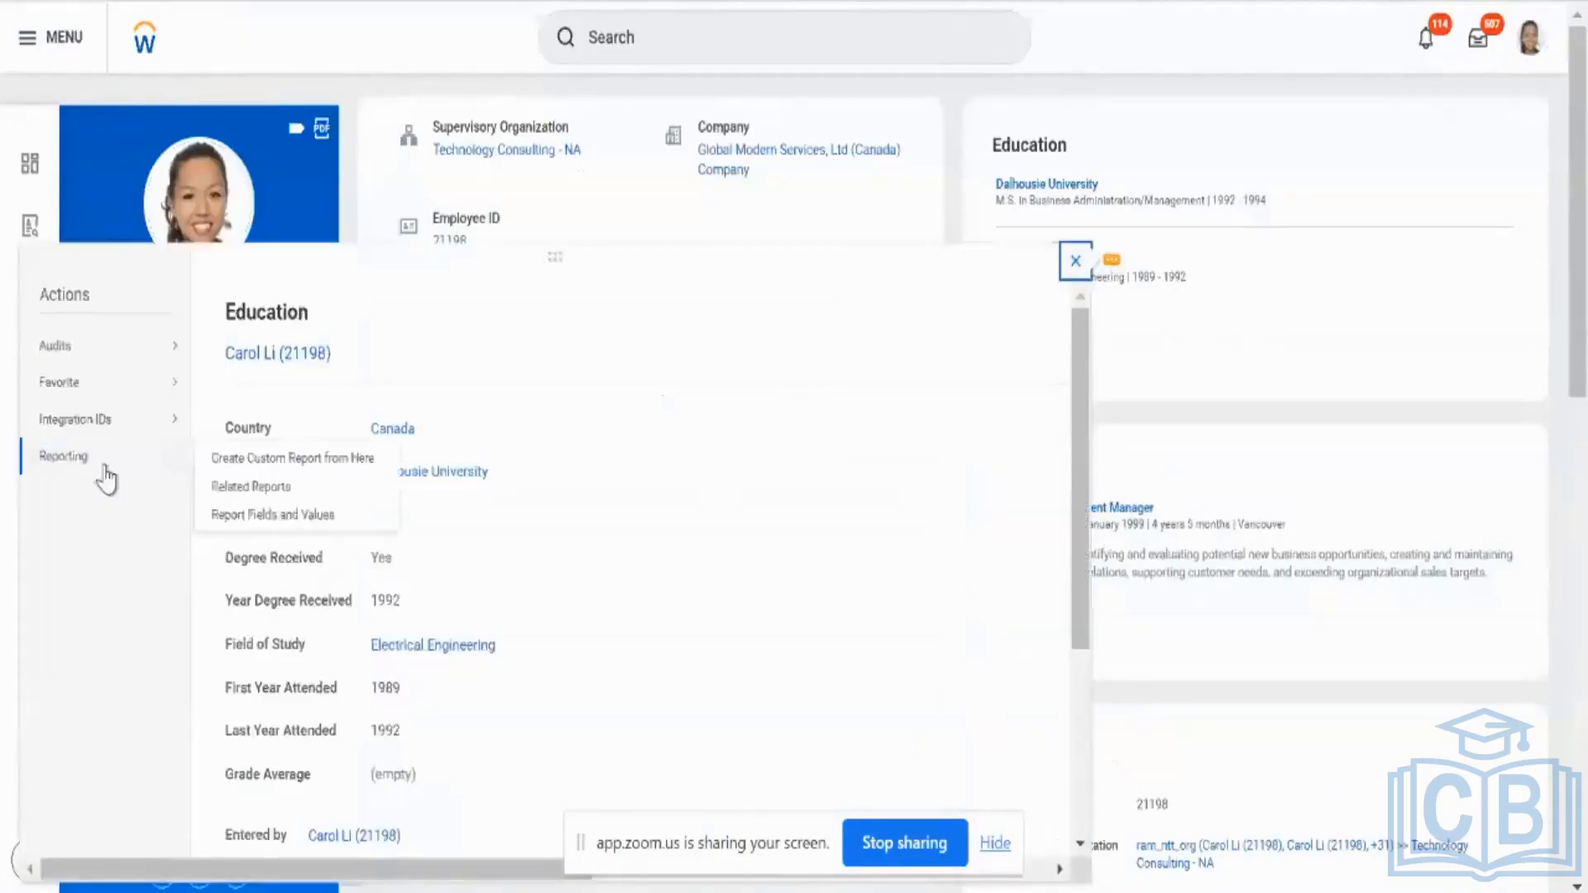
click(265, 514)
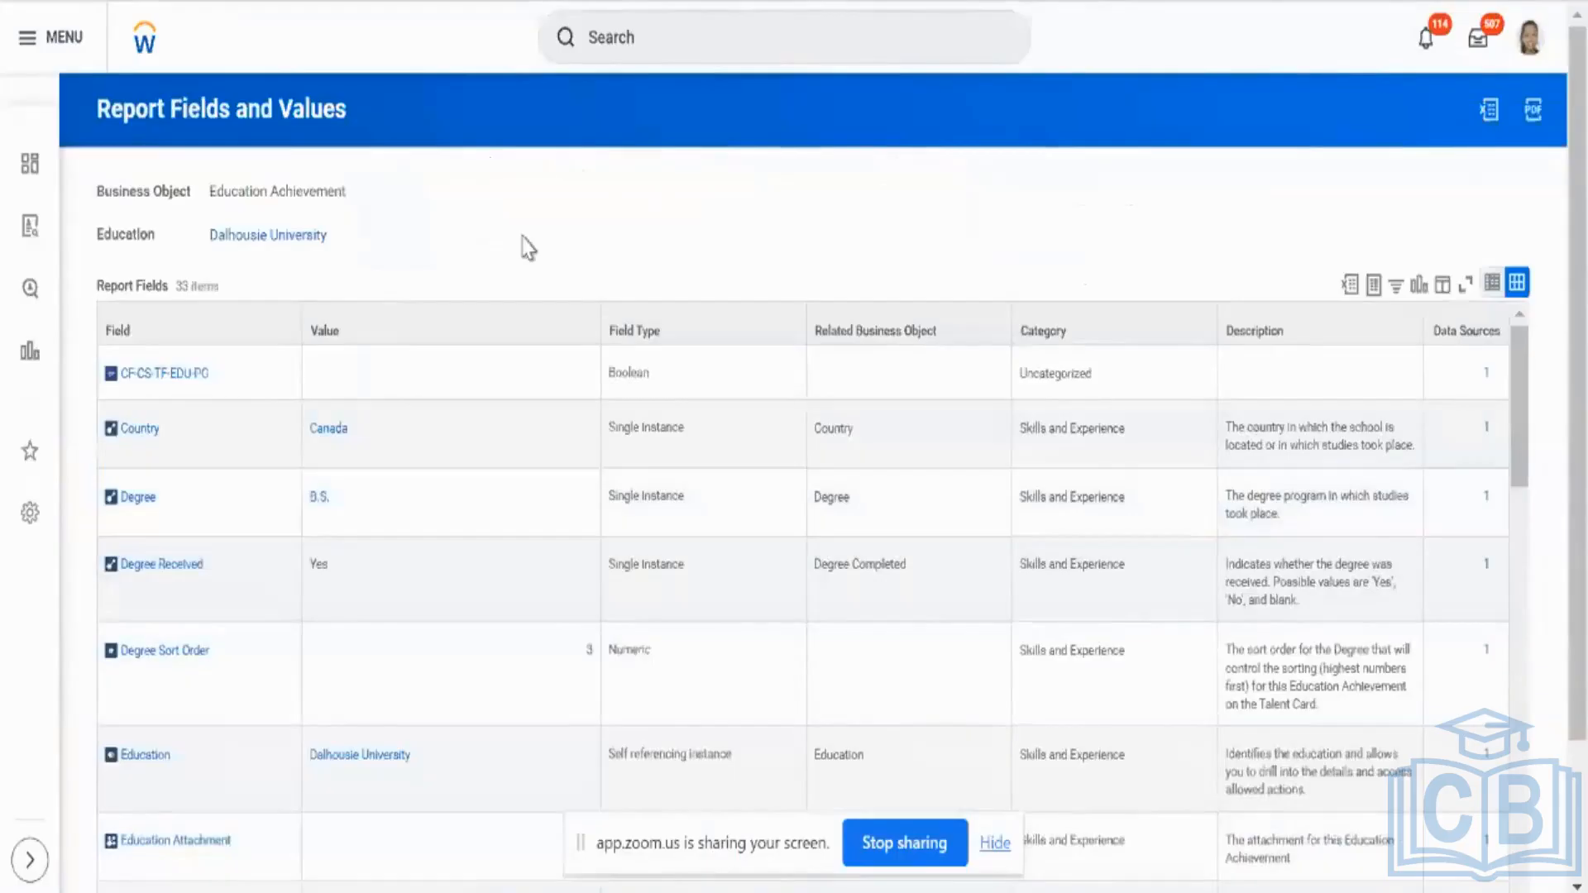
Examine the Education field's value and description in the report fields list, view its report field details, and close them.
scroll(528, 248, down, 2)
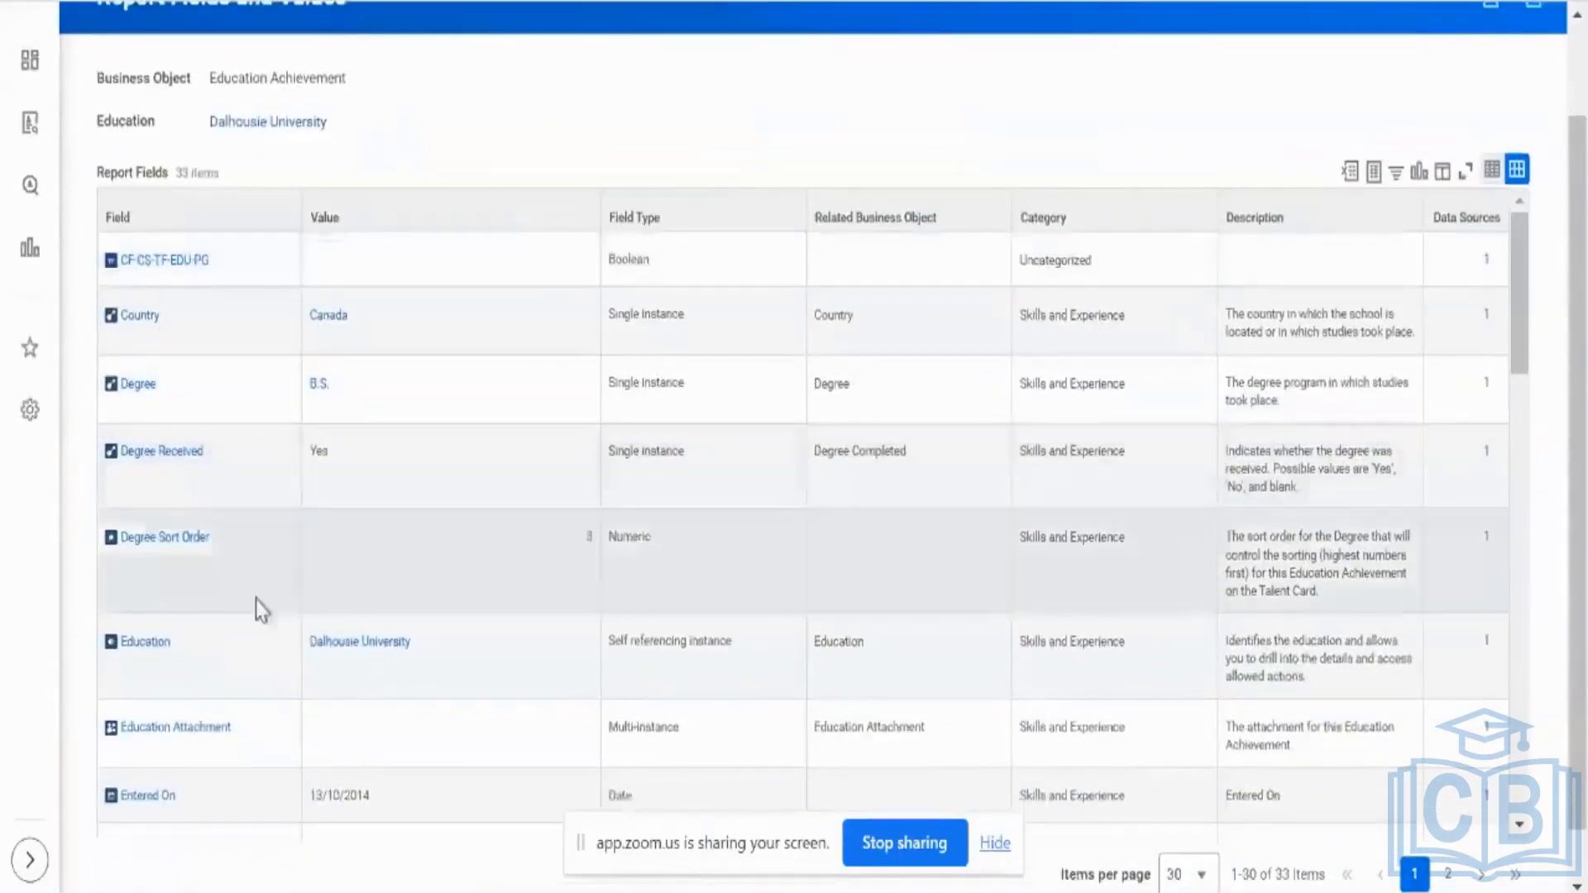
drag(307, 648, 415, 666)
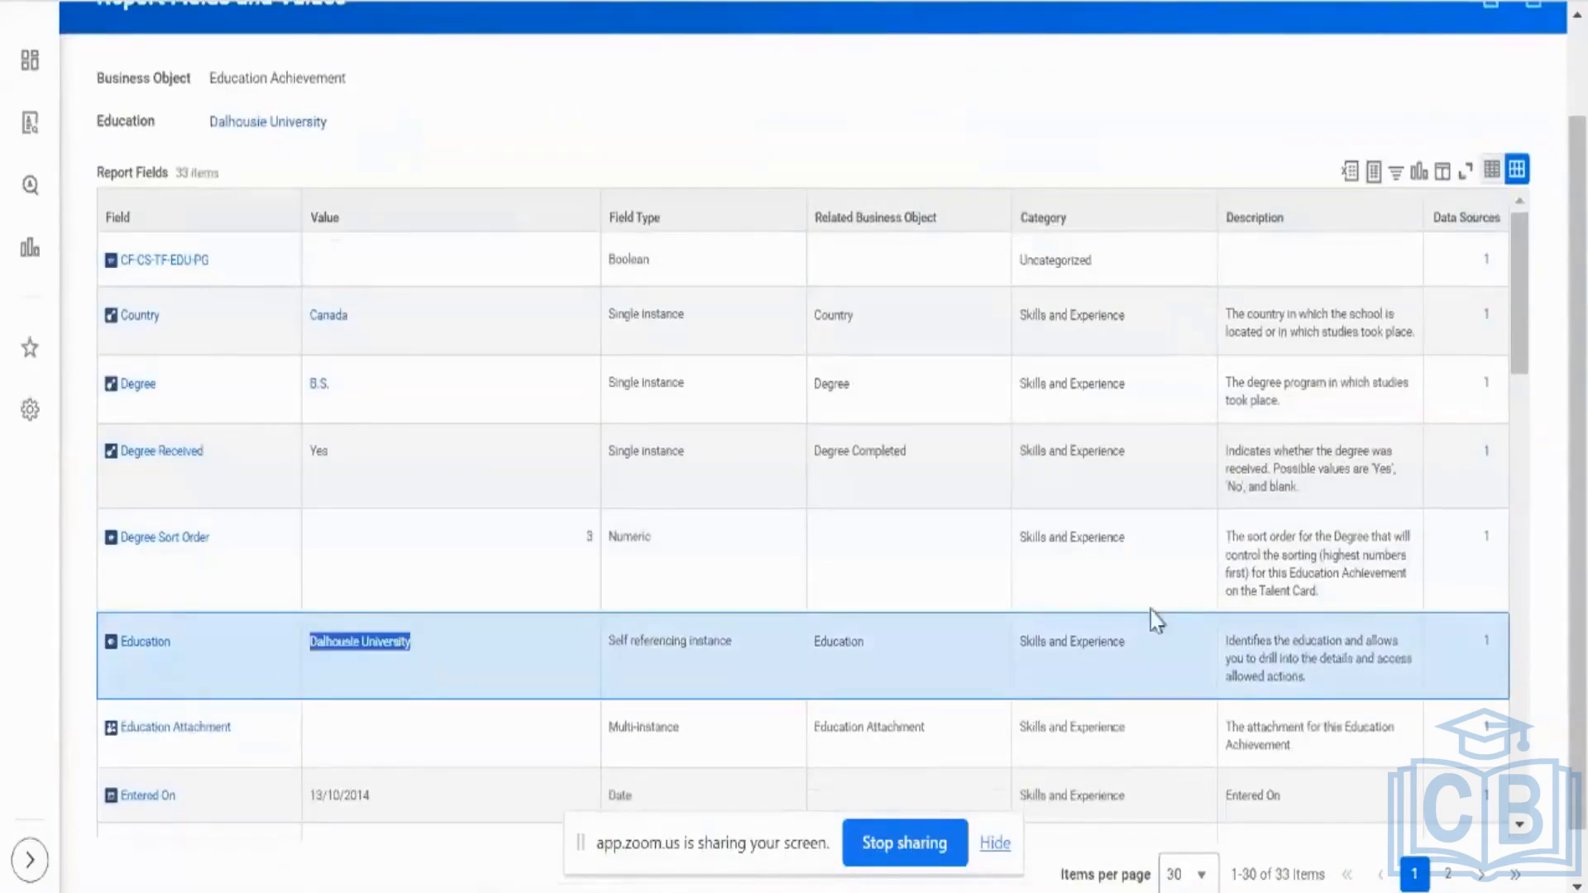
triple_click(1269, 647)
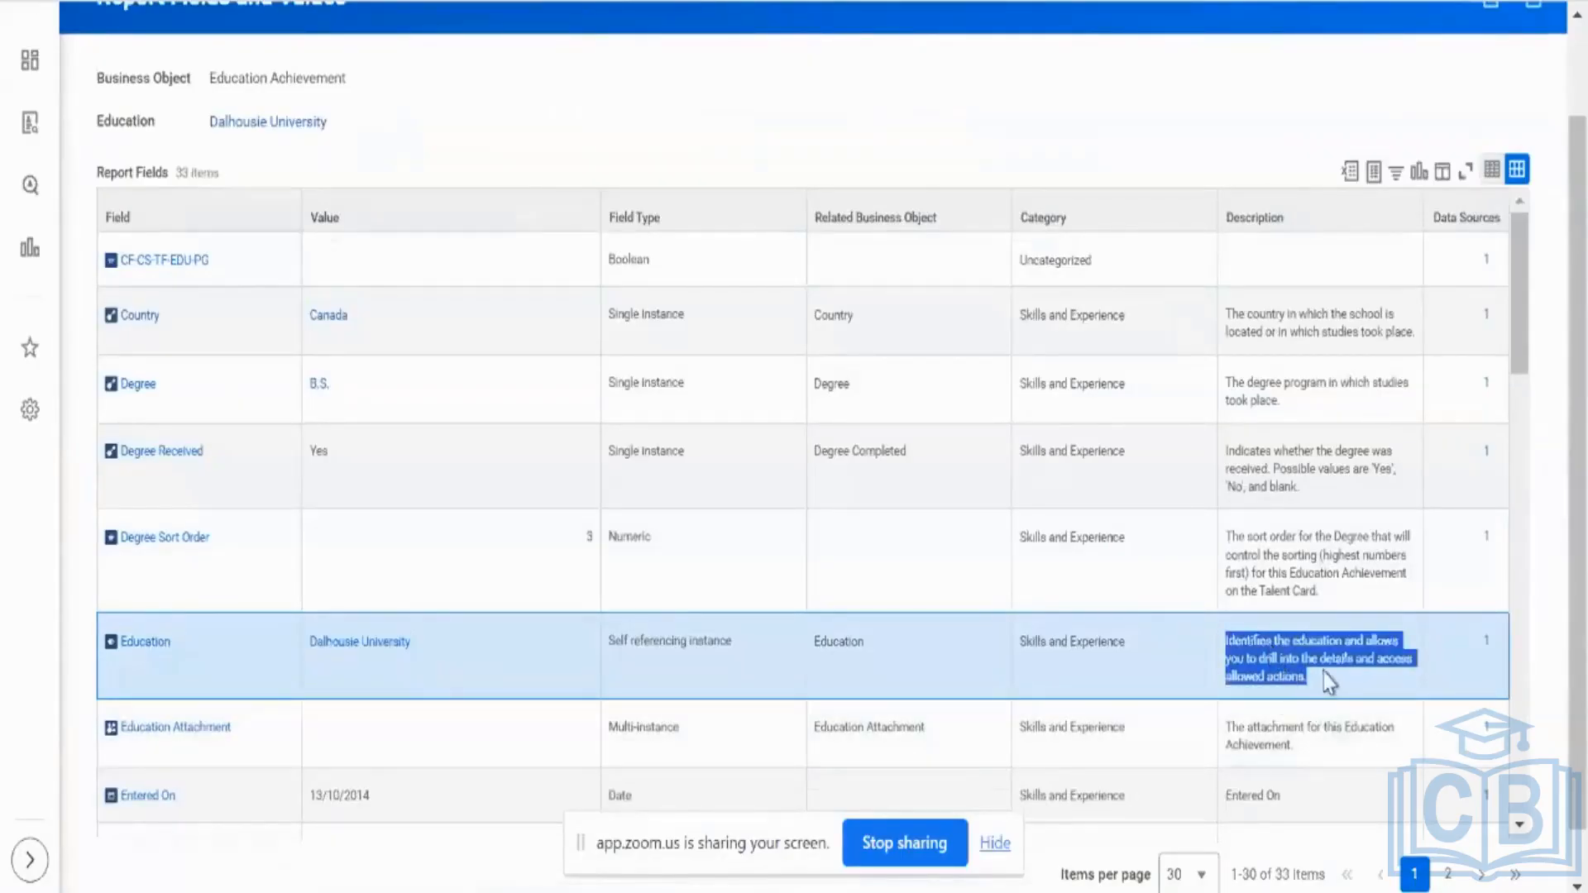
scroll(1327, 681, down, 1)
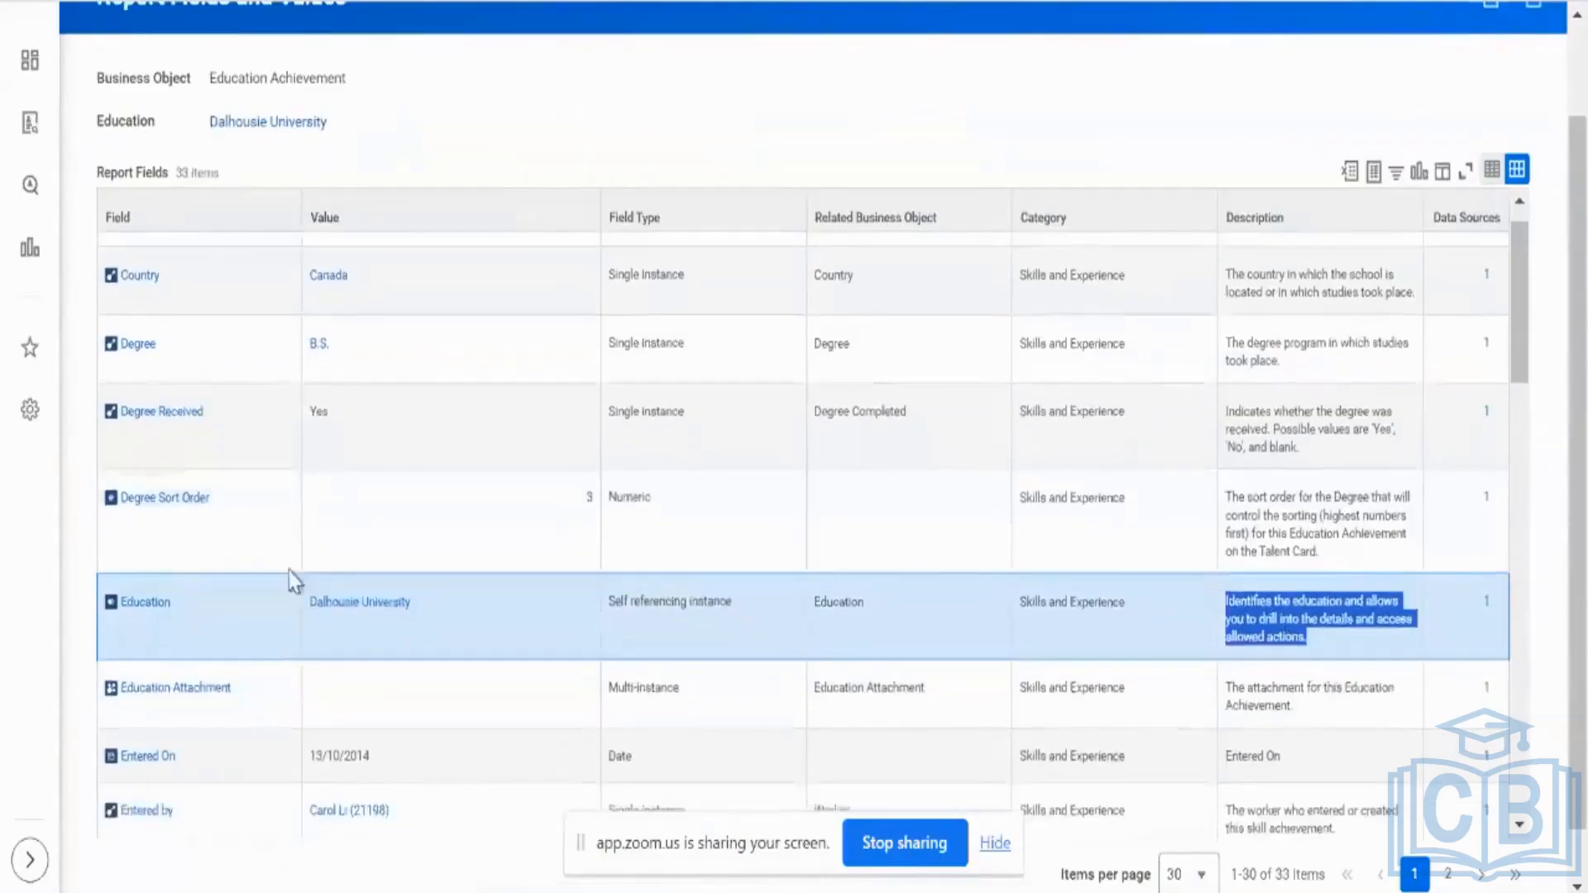
mouse_move(184, 614)
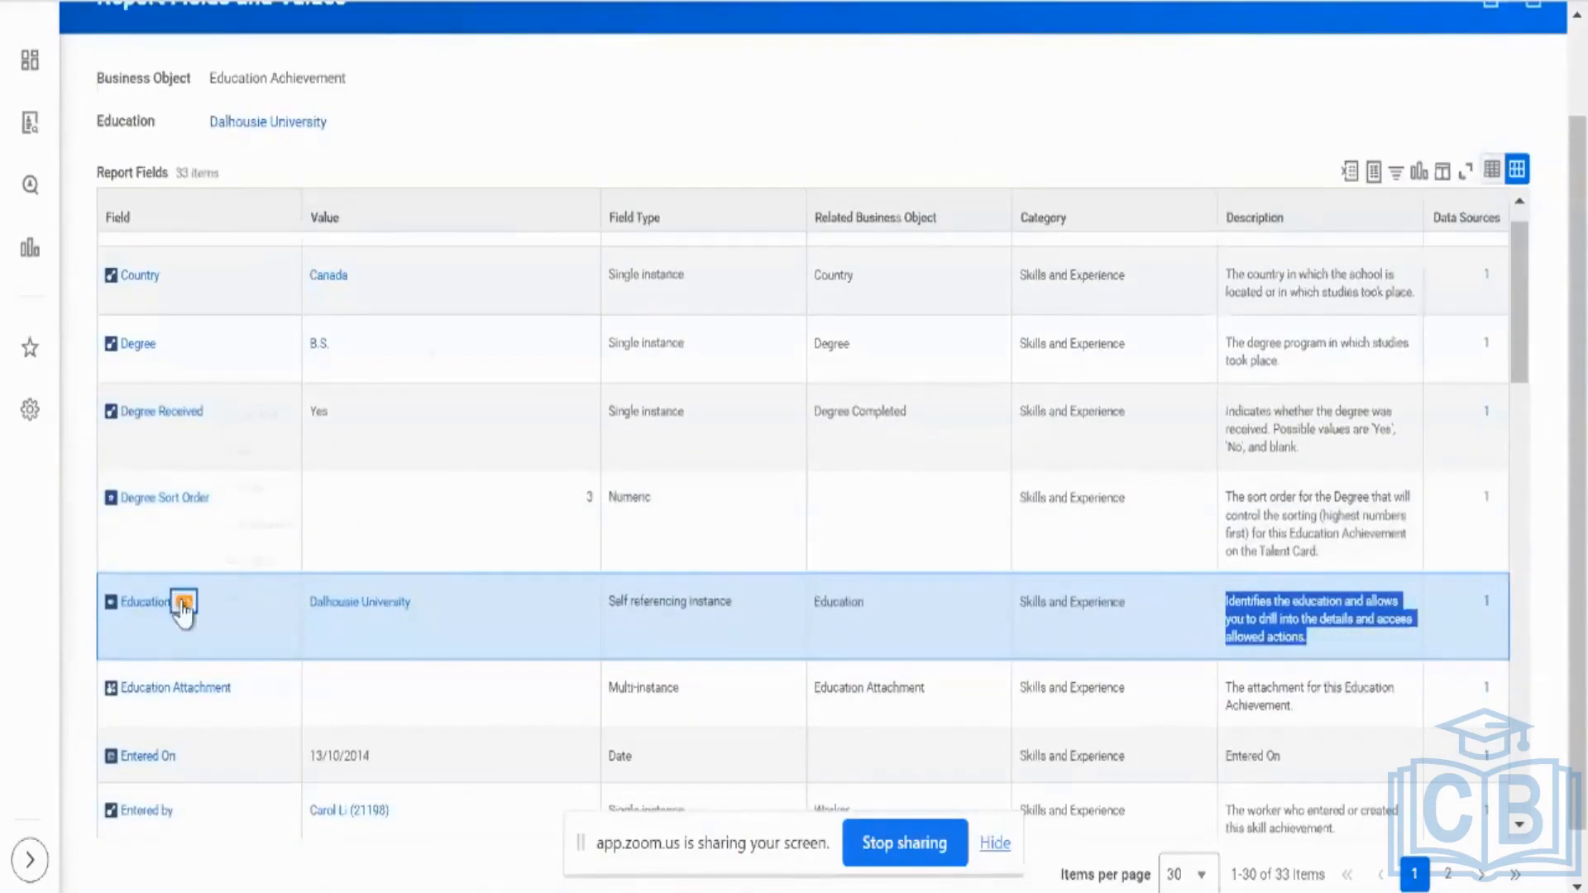
click(183, 604)
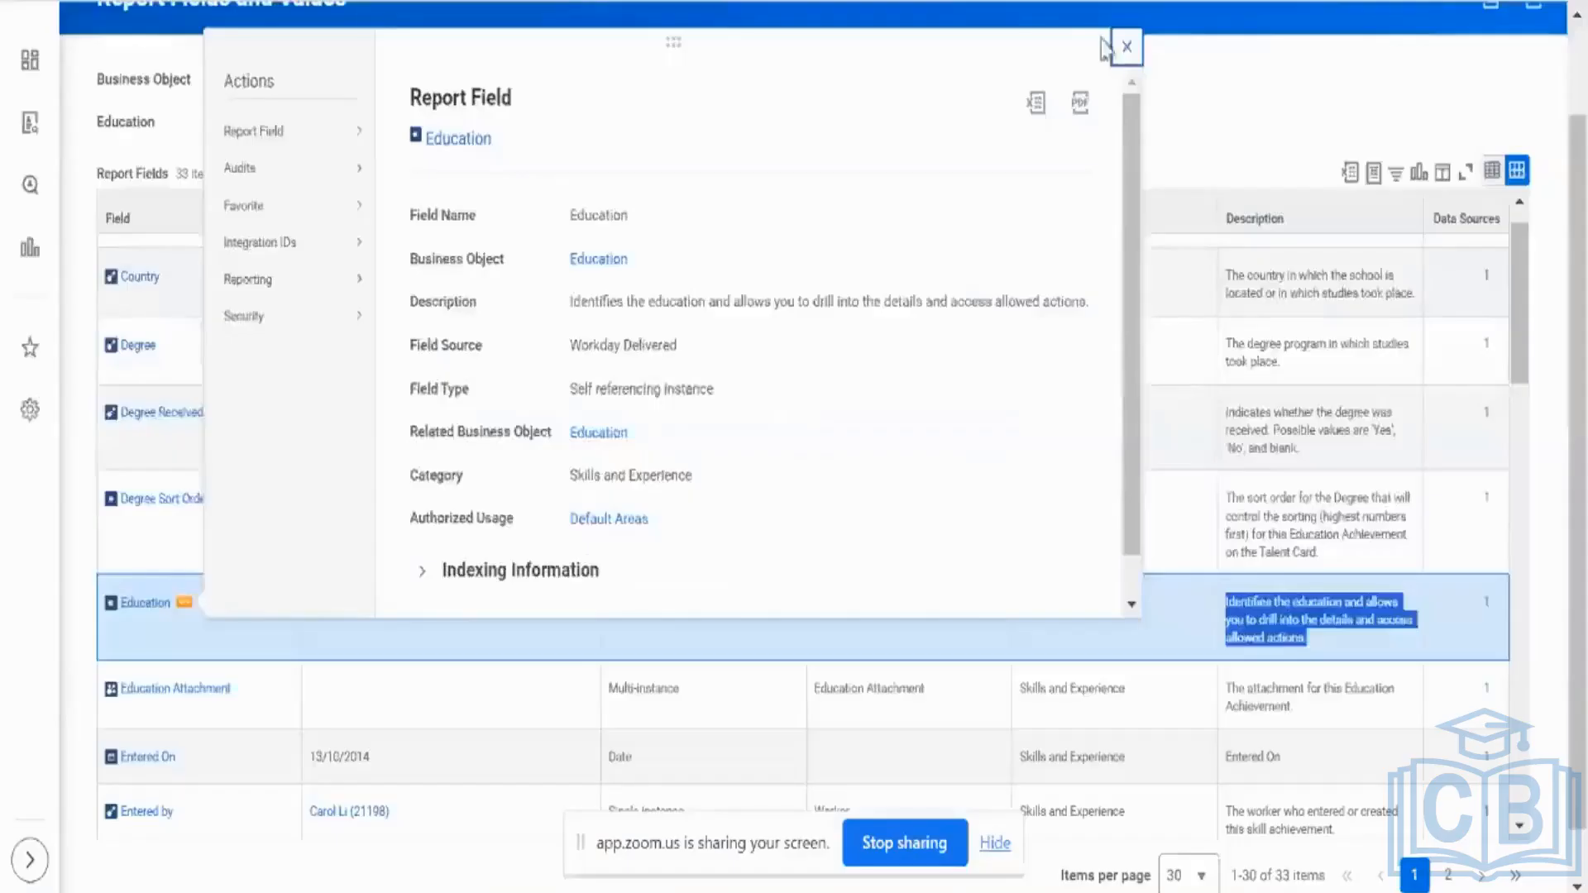
click(1138, 51)
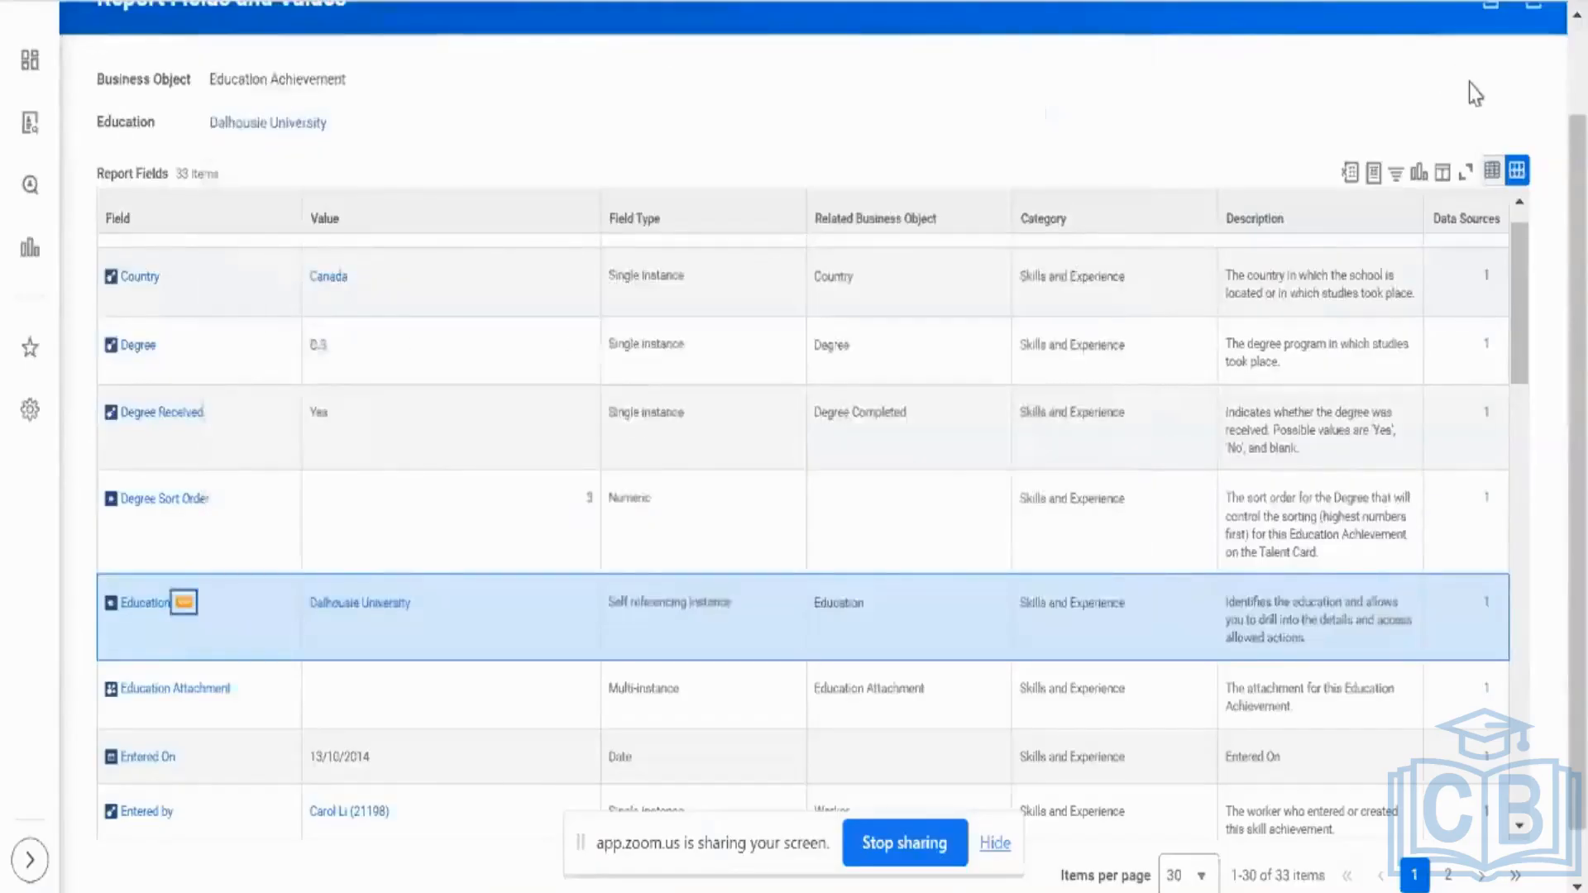
Return to the signed-in worker's profile and open Report Fields and Values for the B.S. in Electrical Engineering education entry.
scroll(1473, 94, up, 2)
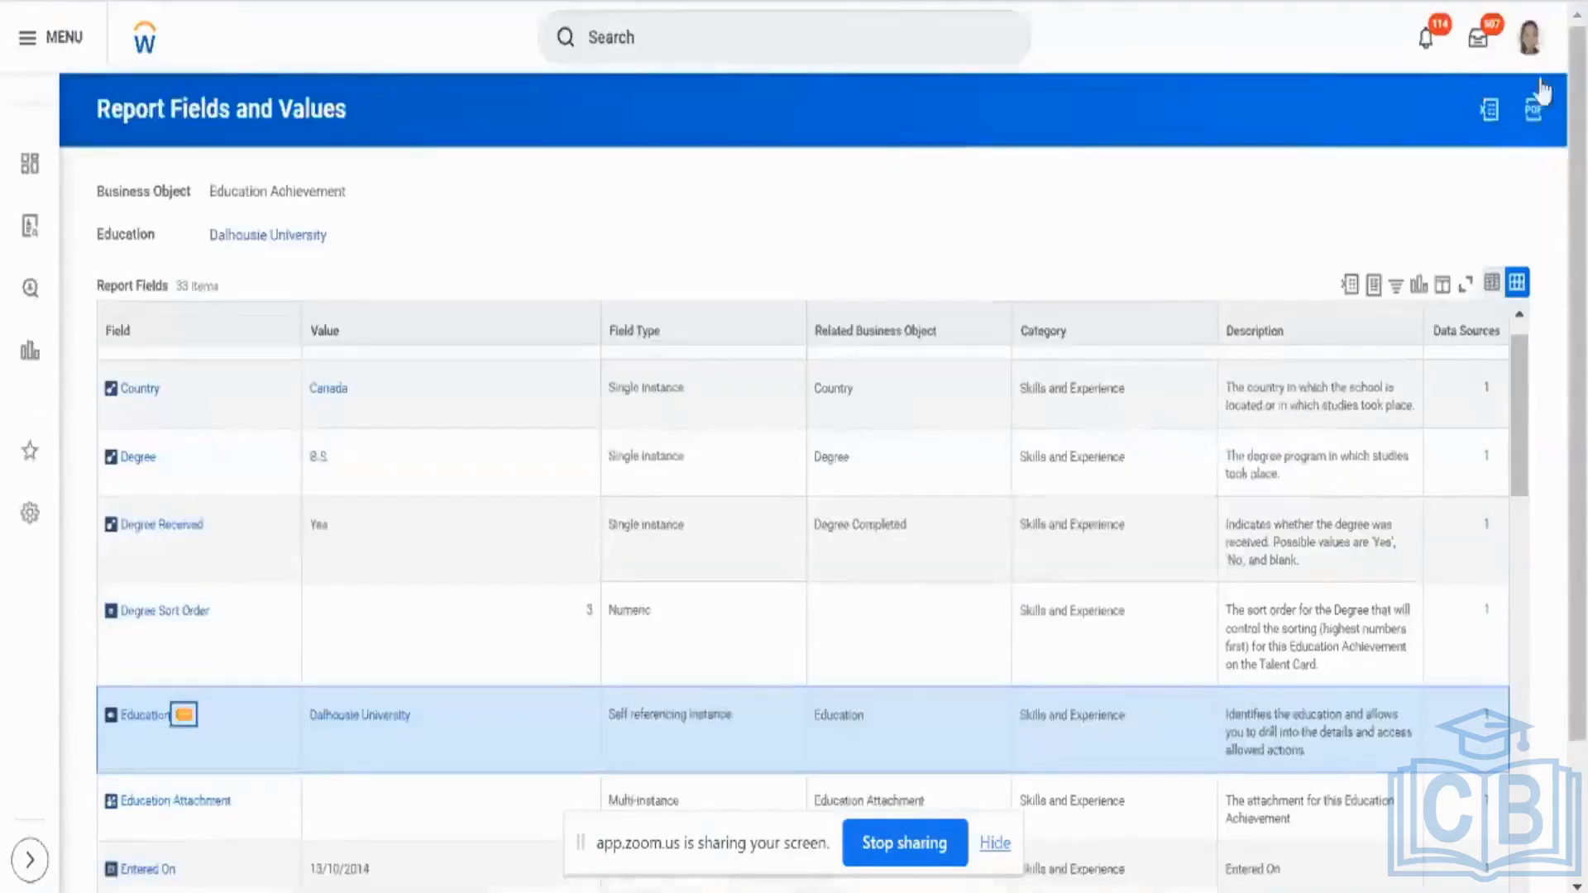
click(1530, 37)
click(1387, 279)
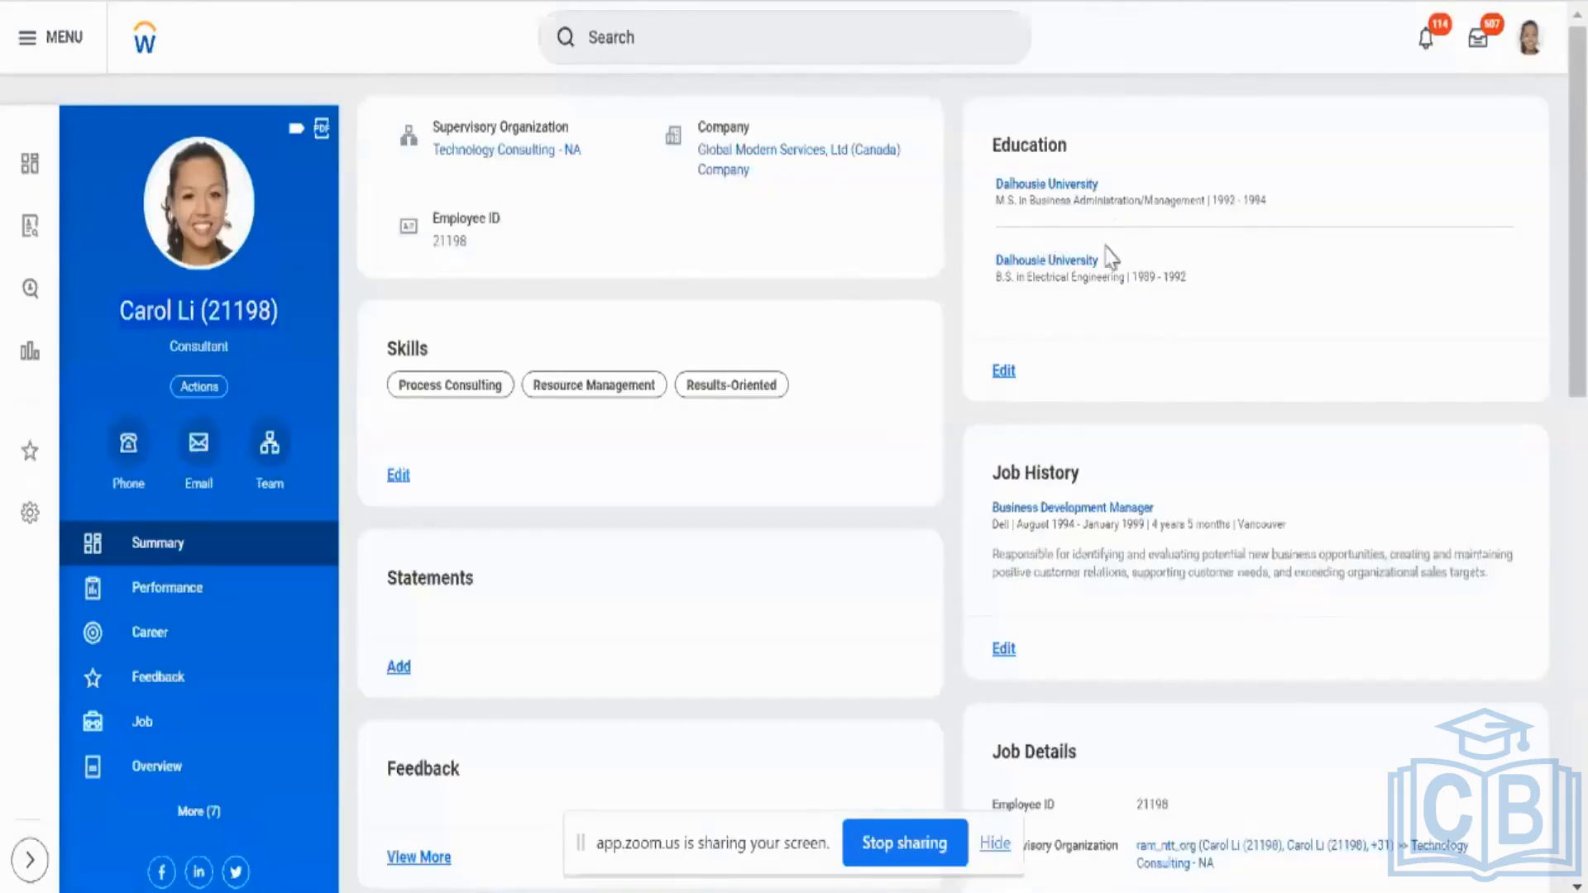
mouse_move(1110, 261)
click(1111, 262)
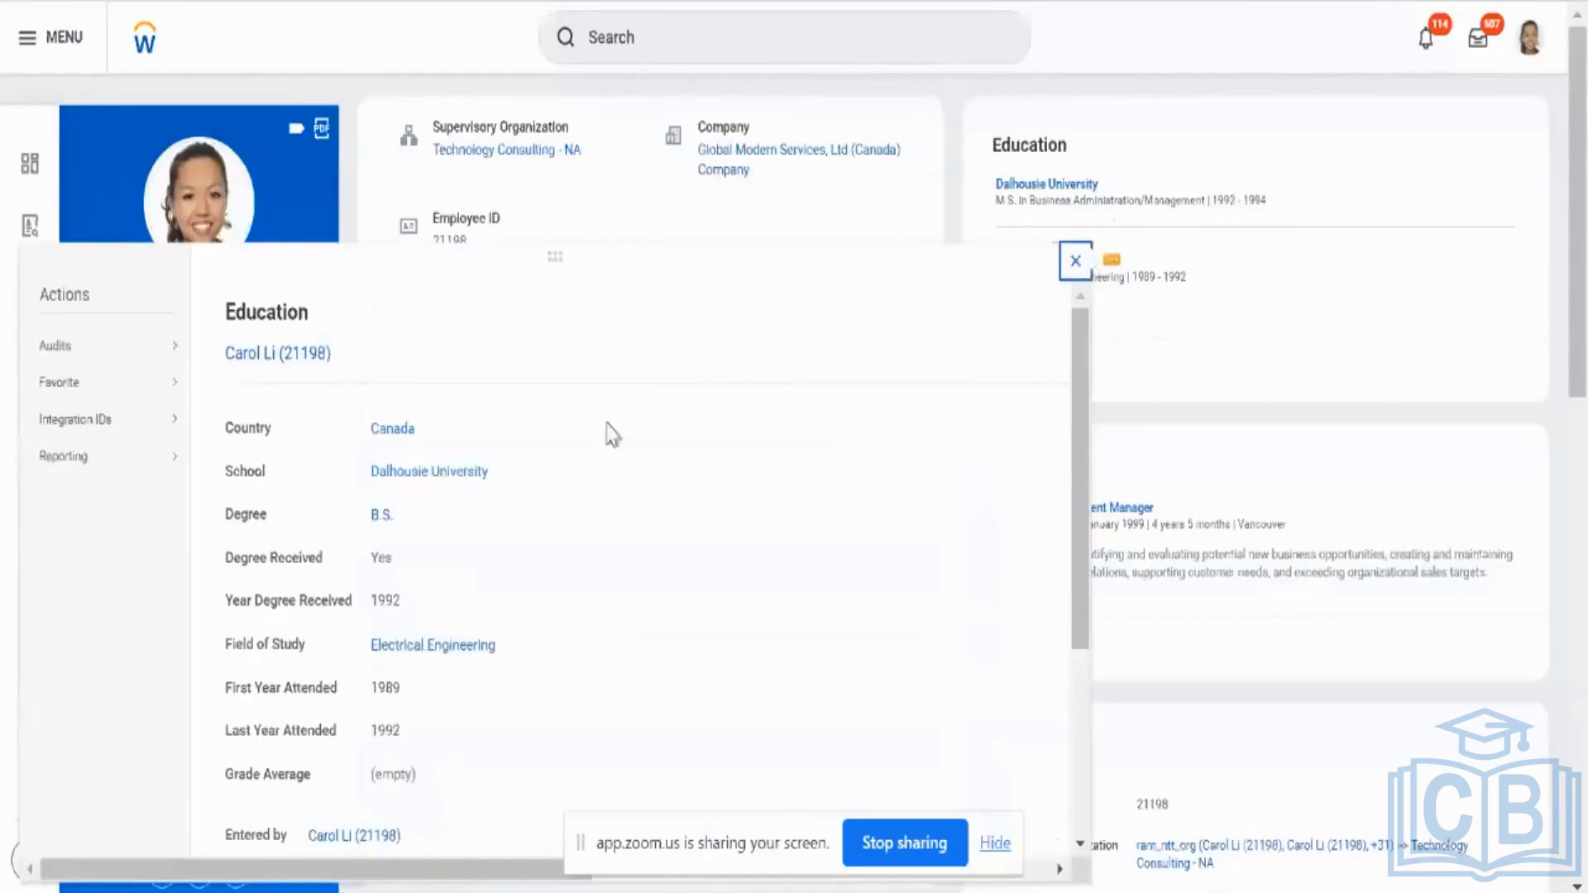
mouse_move(126, 474)
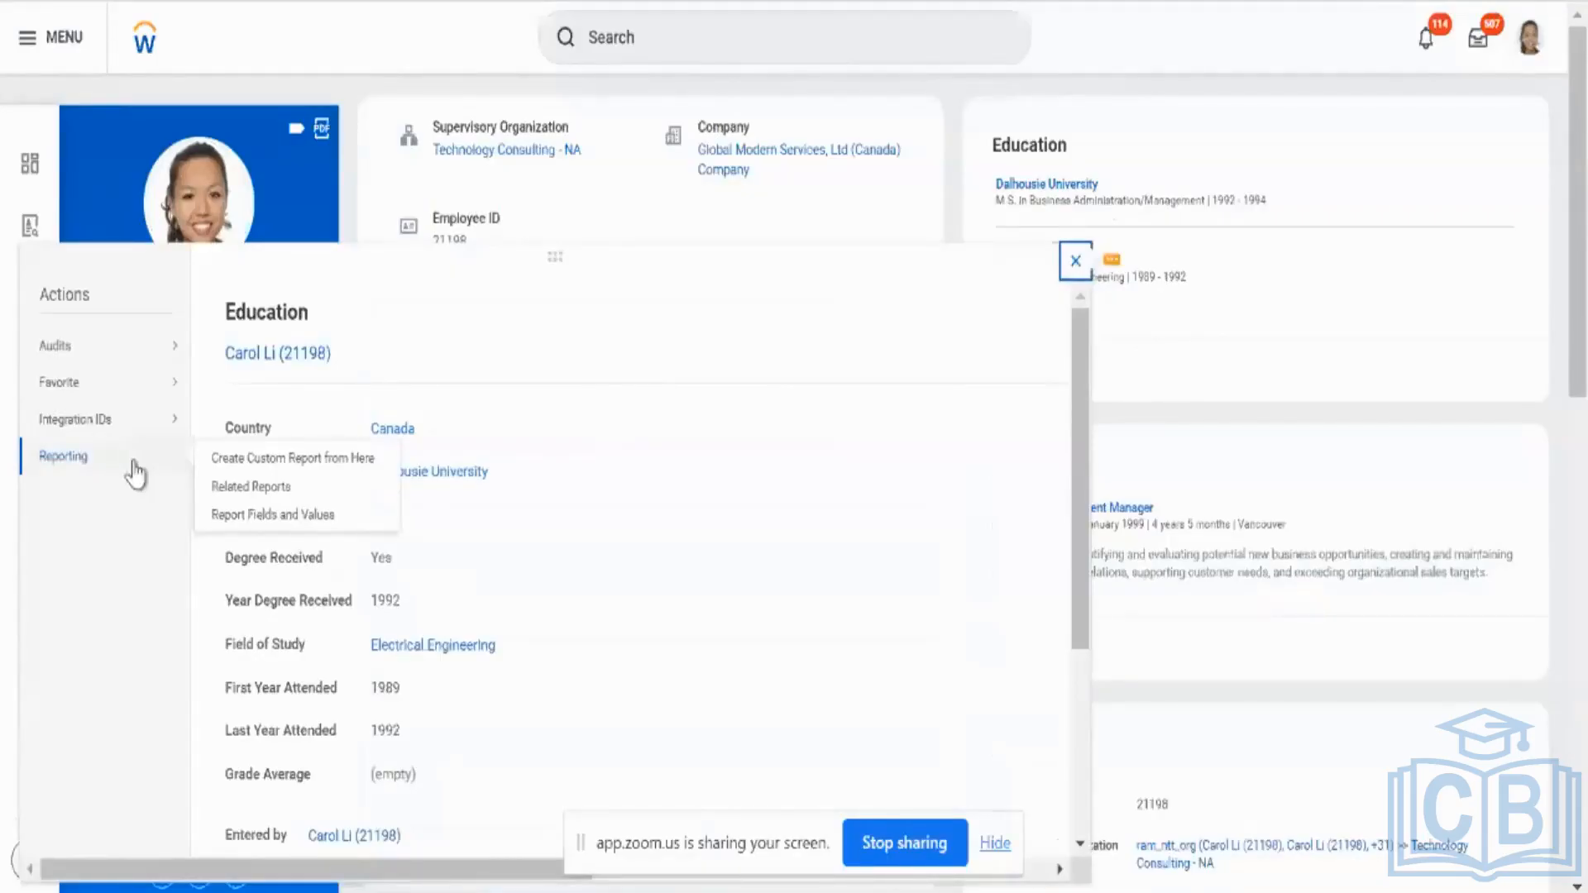
click(263, 518)
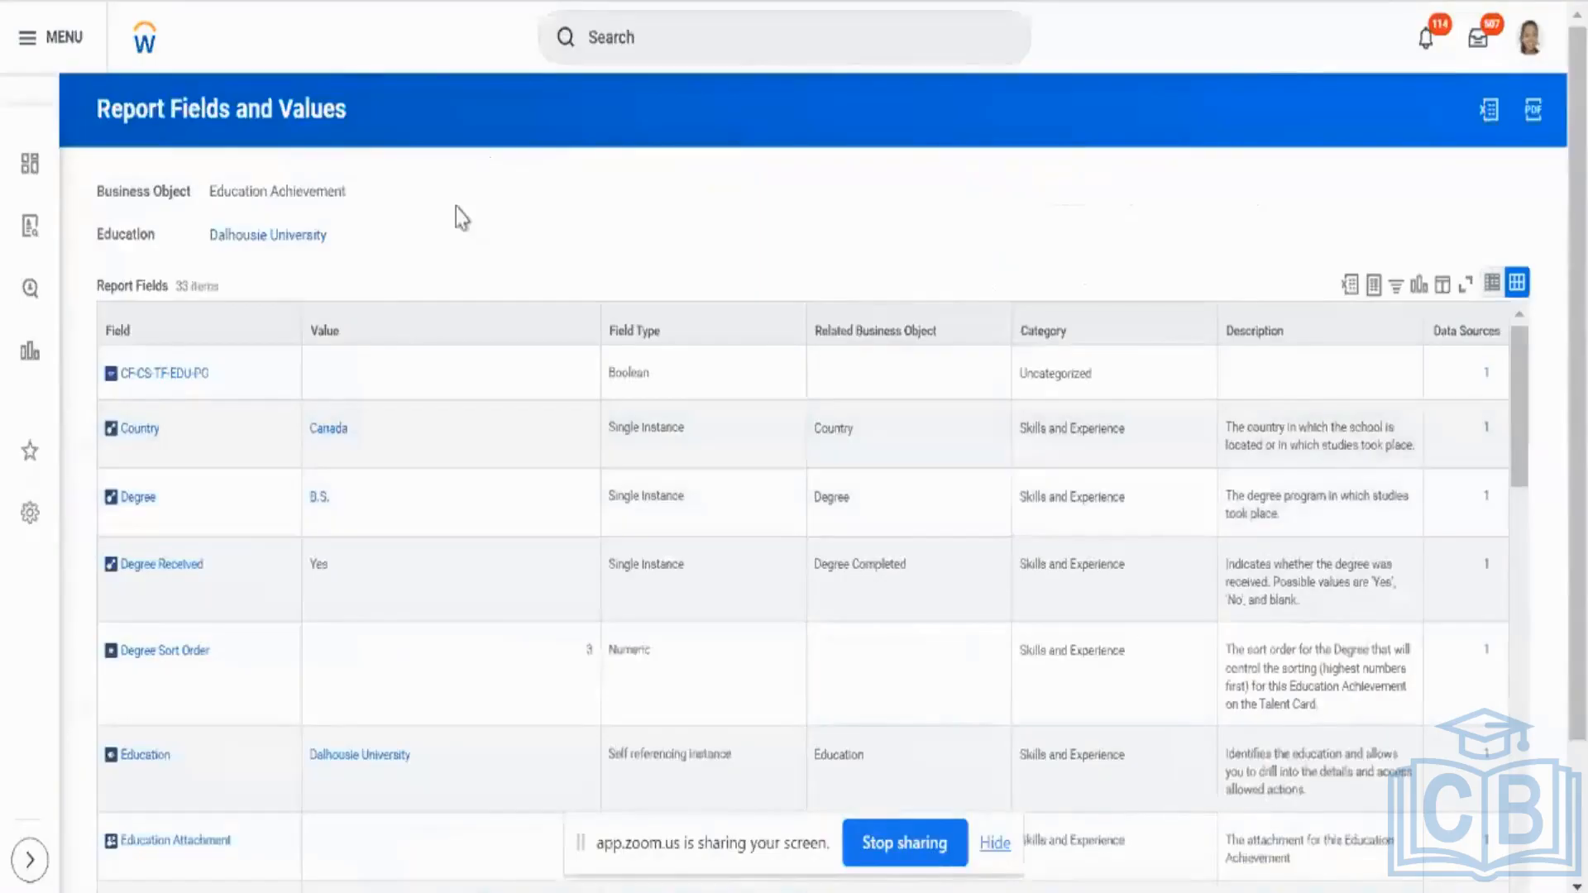
Check the business object in the report field details of the self-referencing Education field, then close the details.
scroll(455, 209, down, 1)
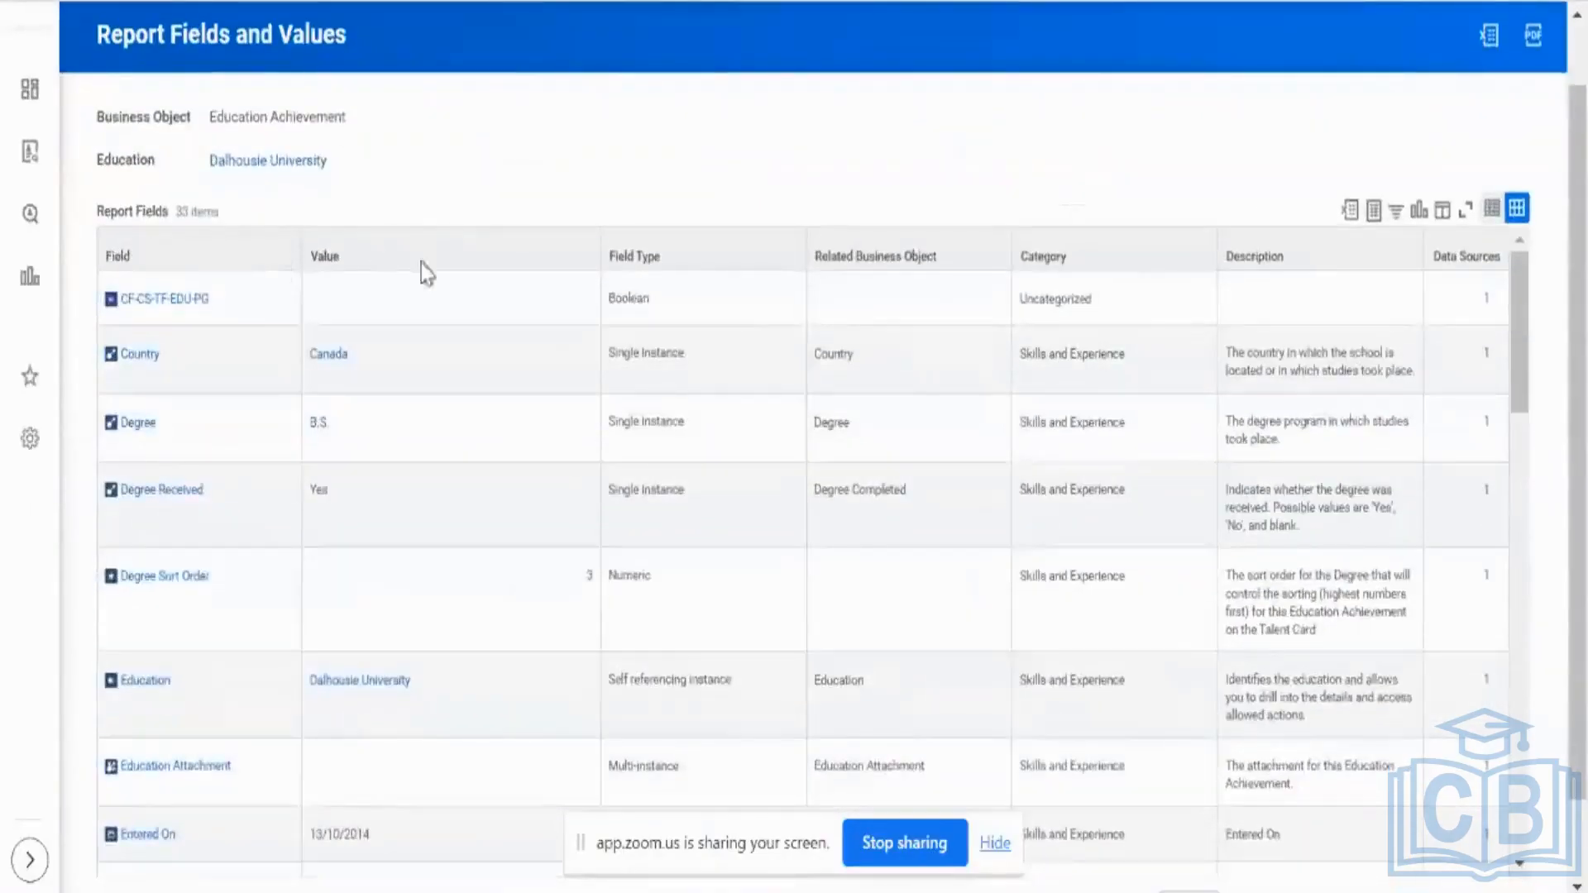
click(489, 715)
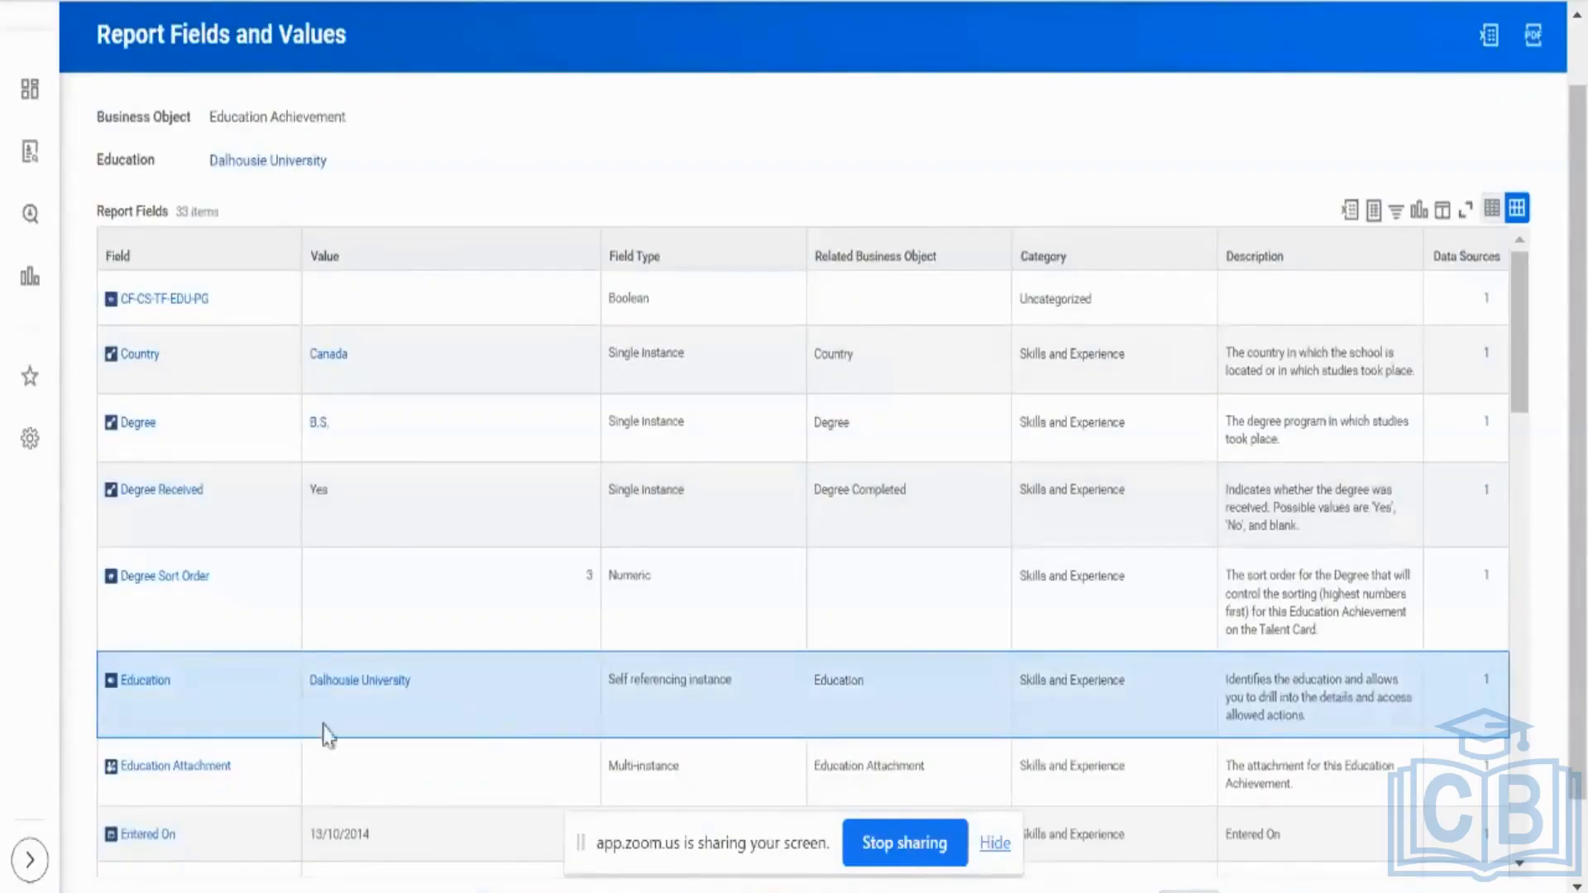
mouse_move(183, 683)
click(182, 687)
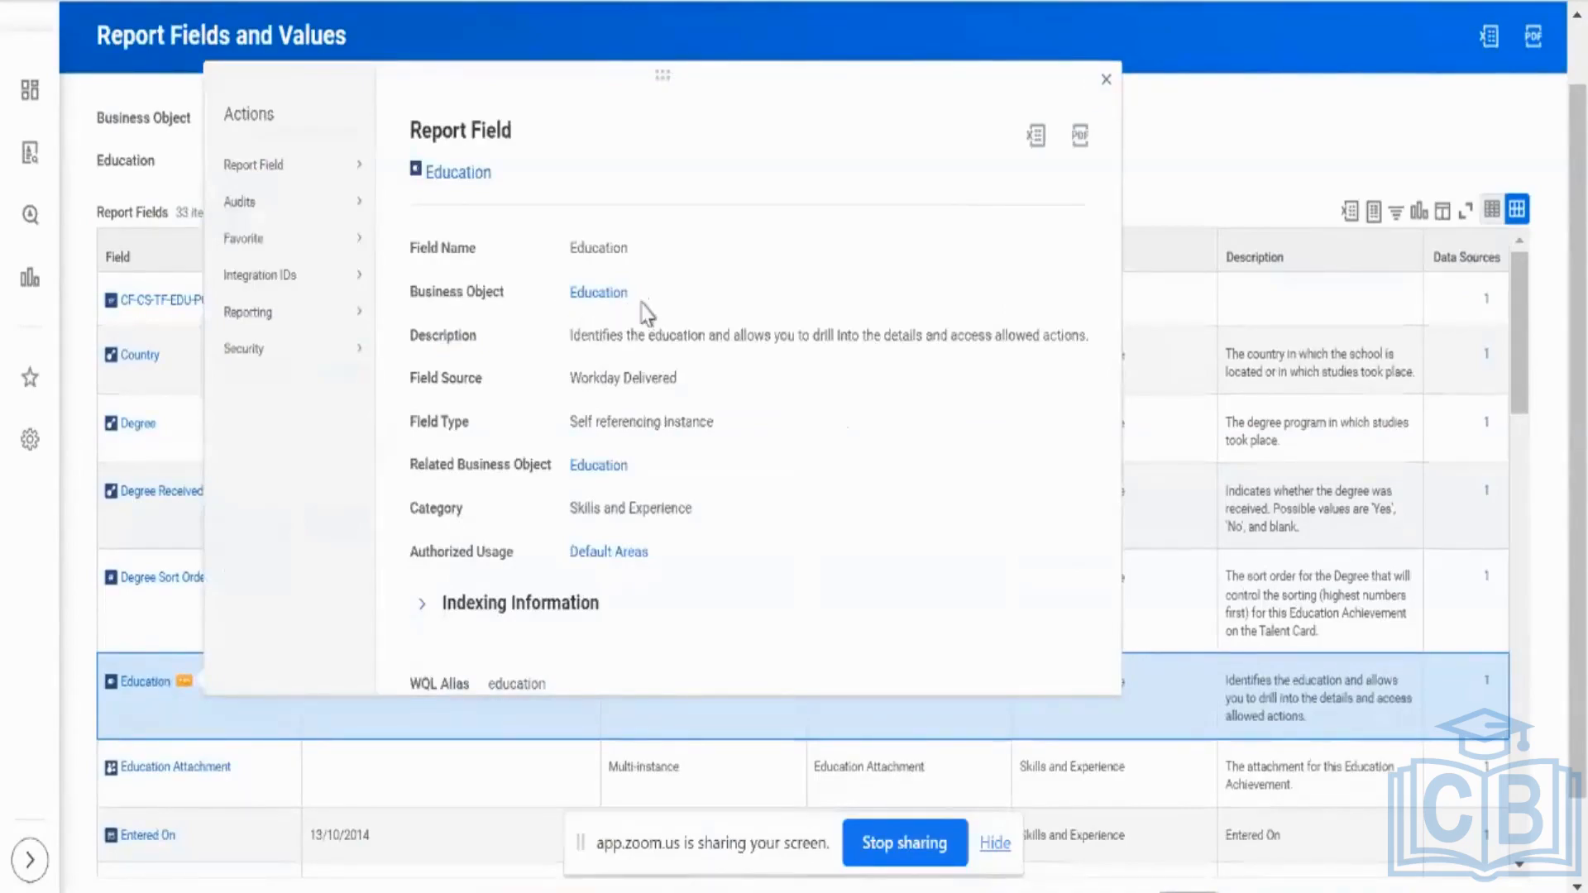
drag(629, 294, 567, 305)
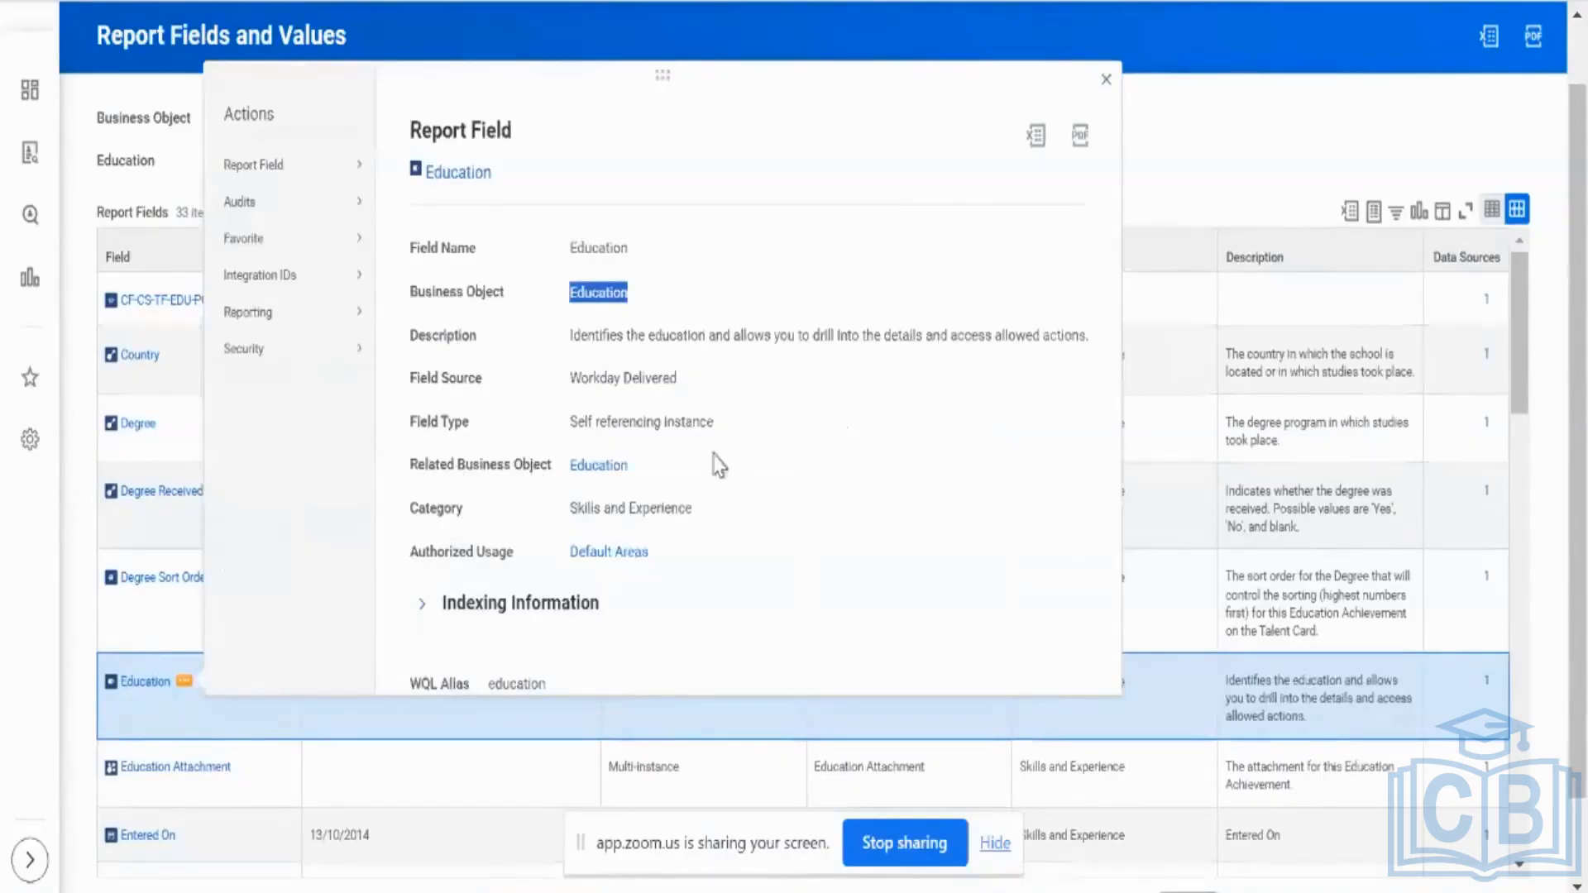
click(1106, 81)
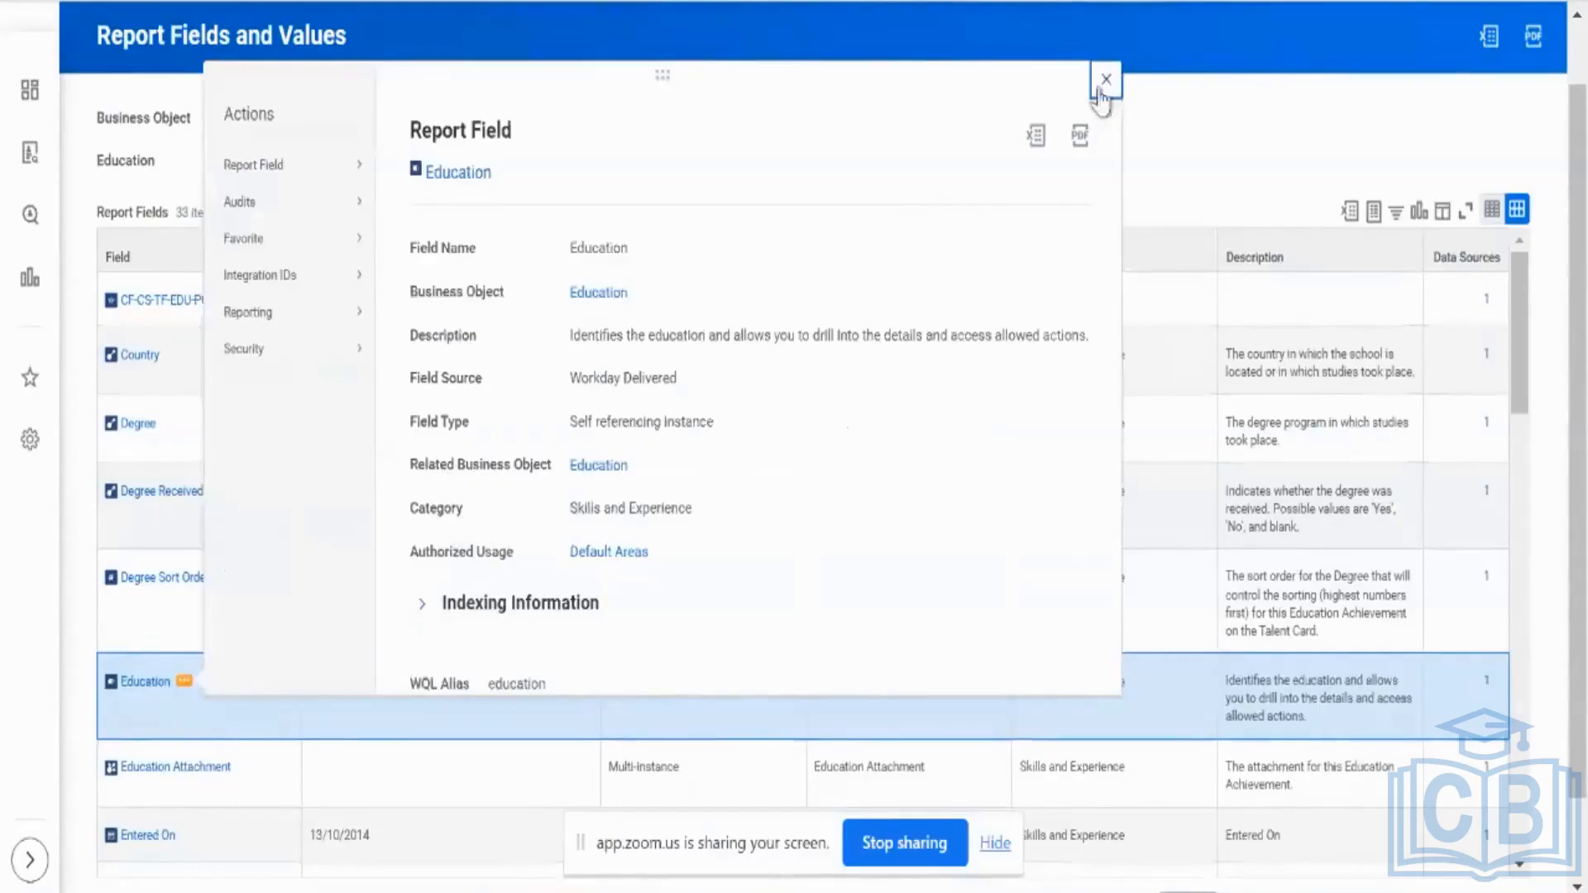
Look through the Education Achievement report fields and set the items per page to All.
scroll(929, 461, down, 2)
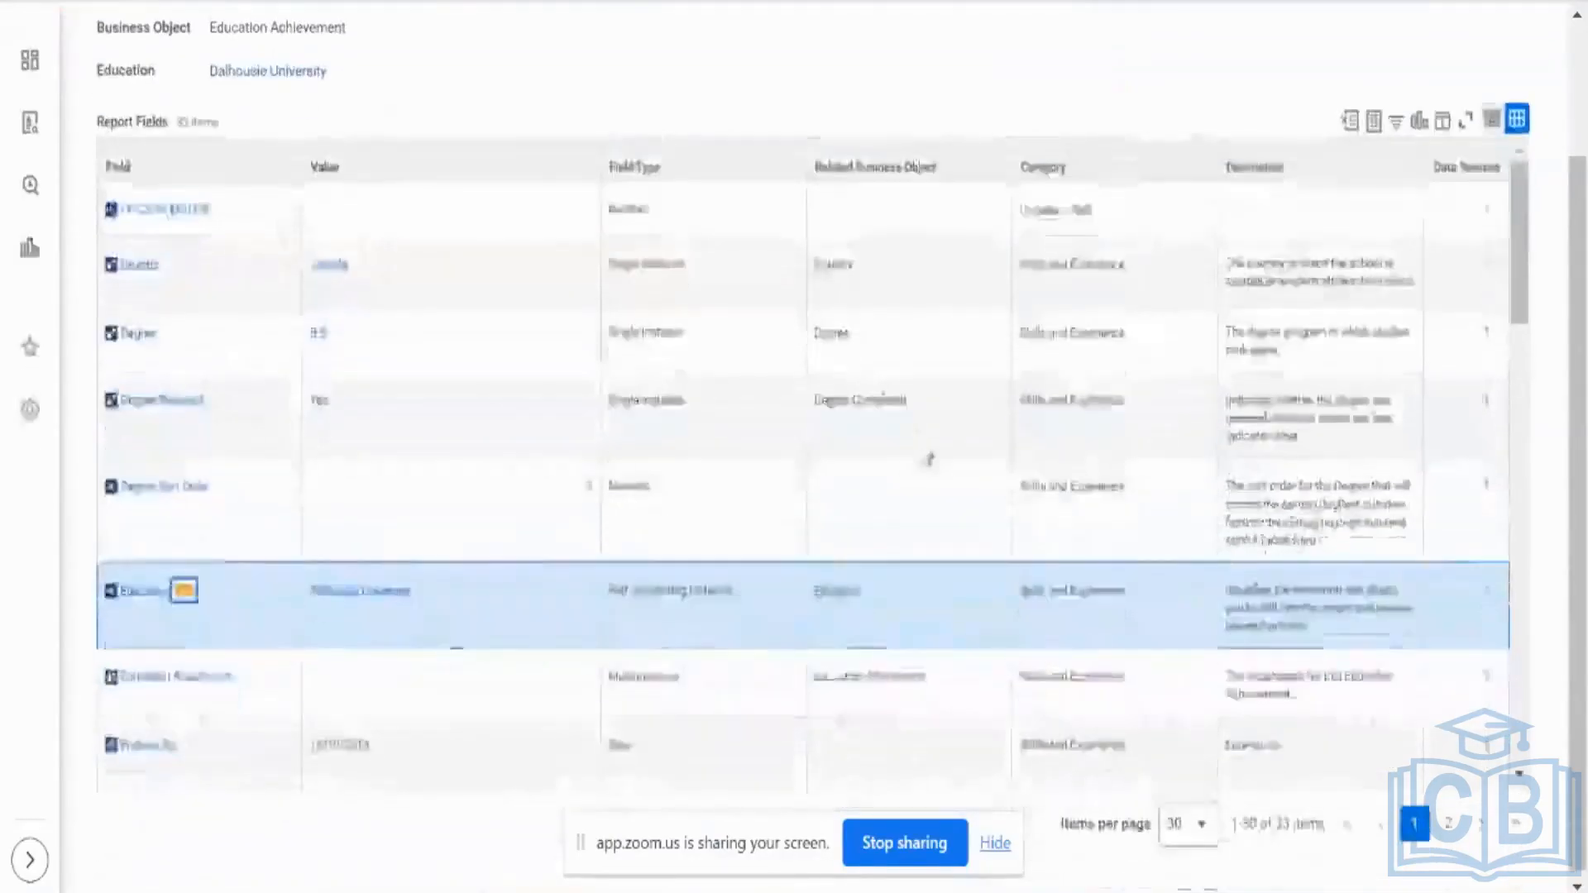
scroll(860, 634, down, 5)
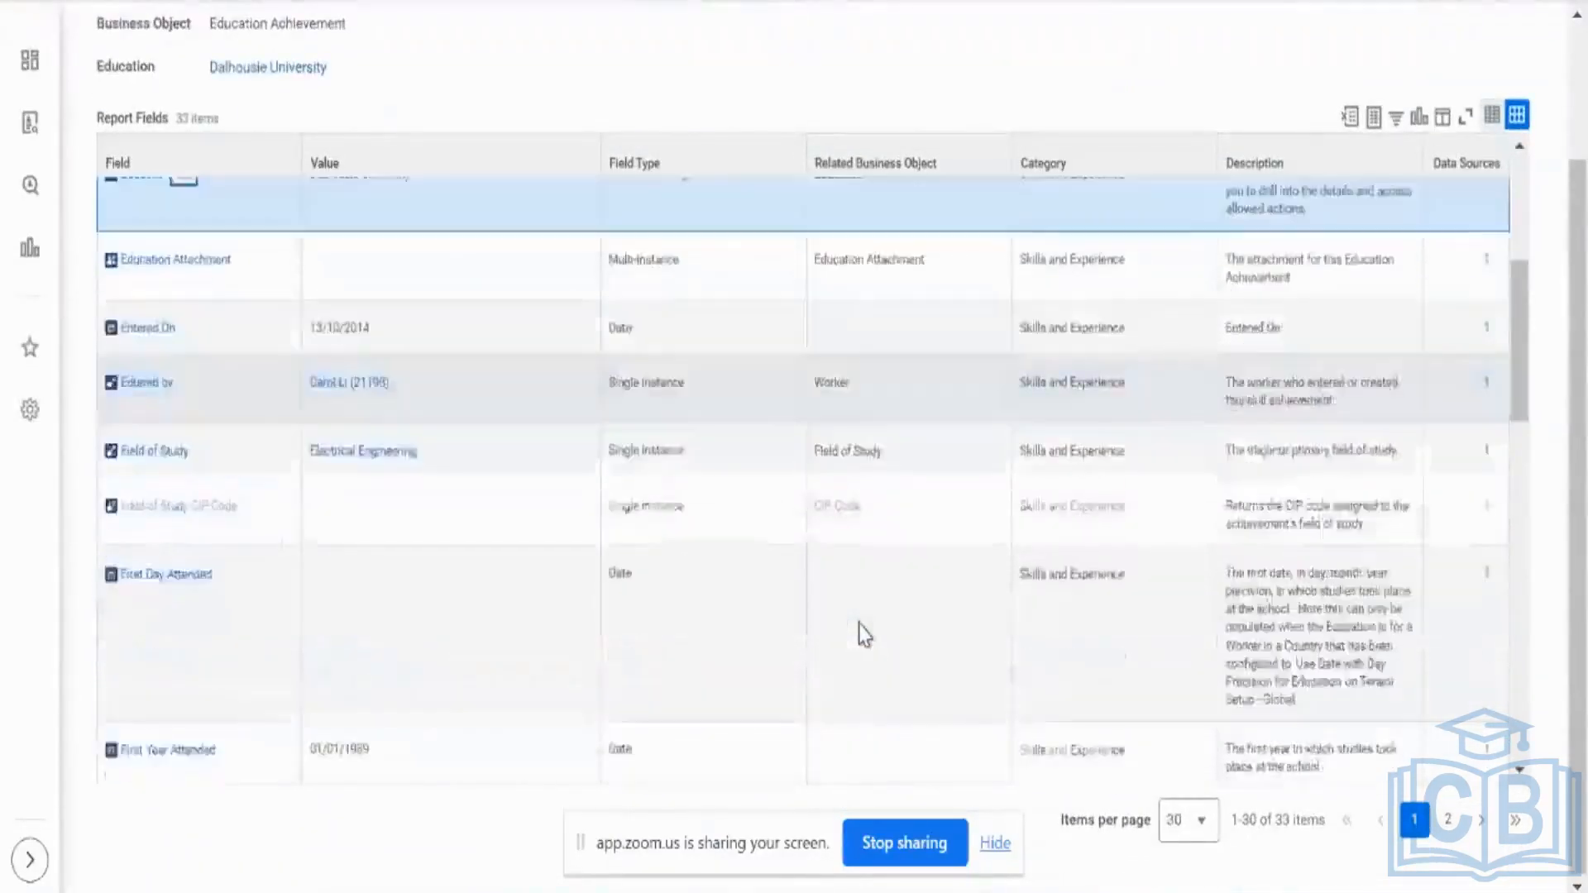
scroll(862, 634, down, 2)
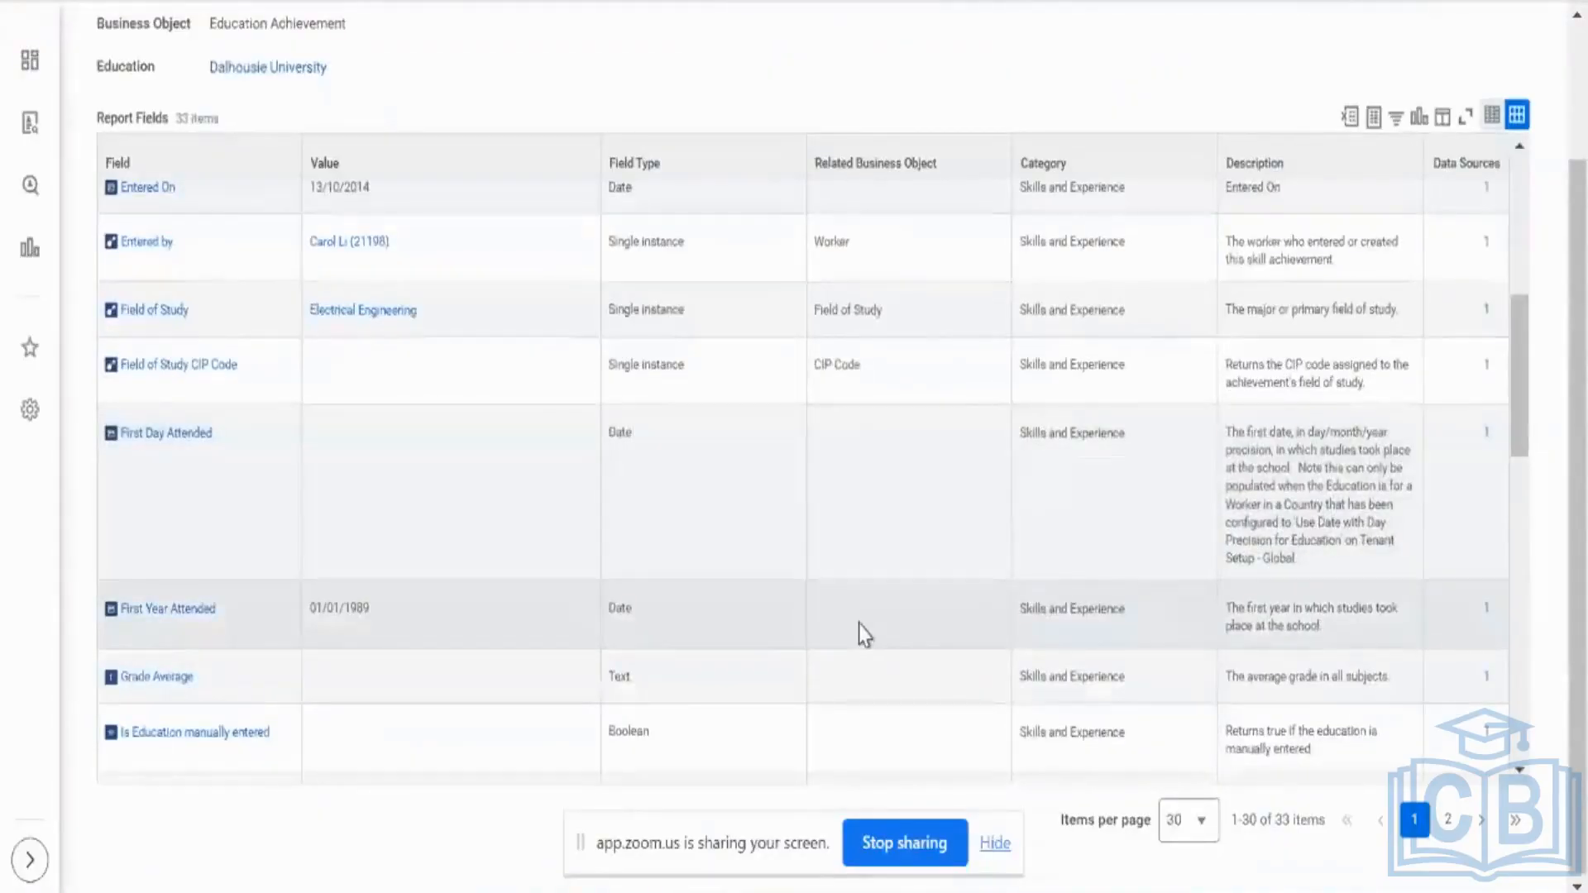
scroll(859, 624, down, 5)
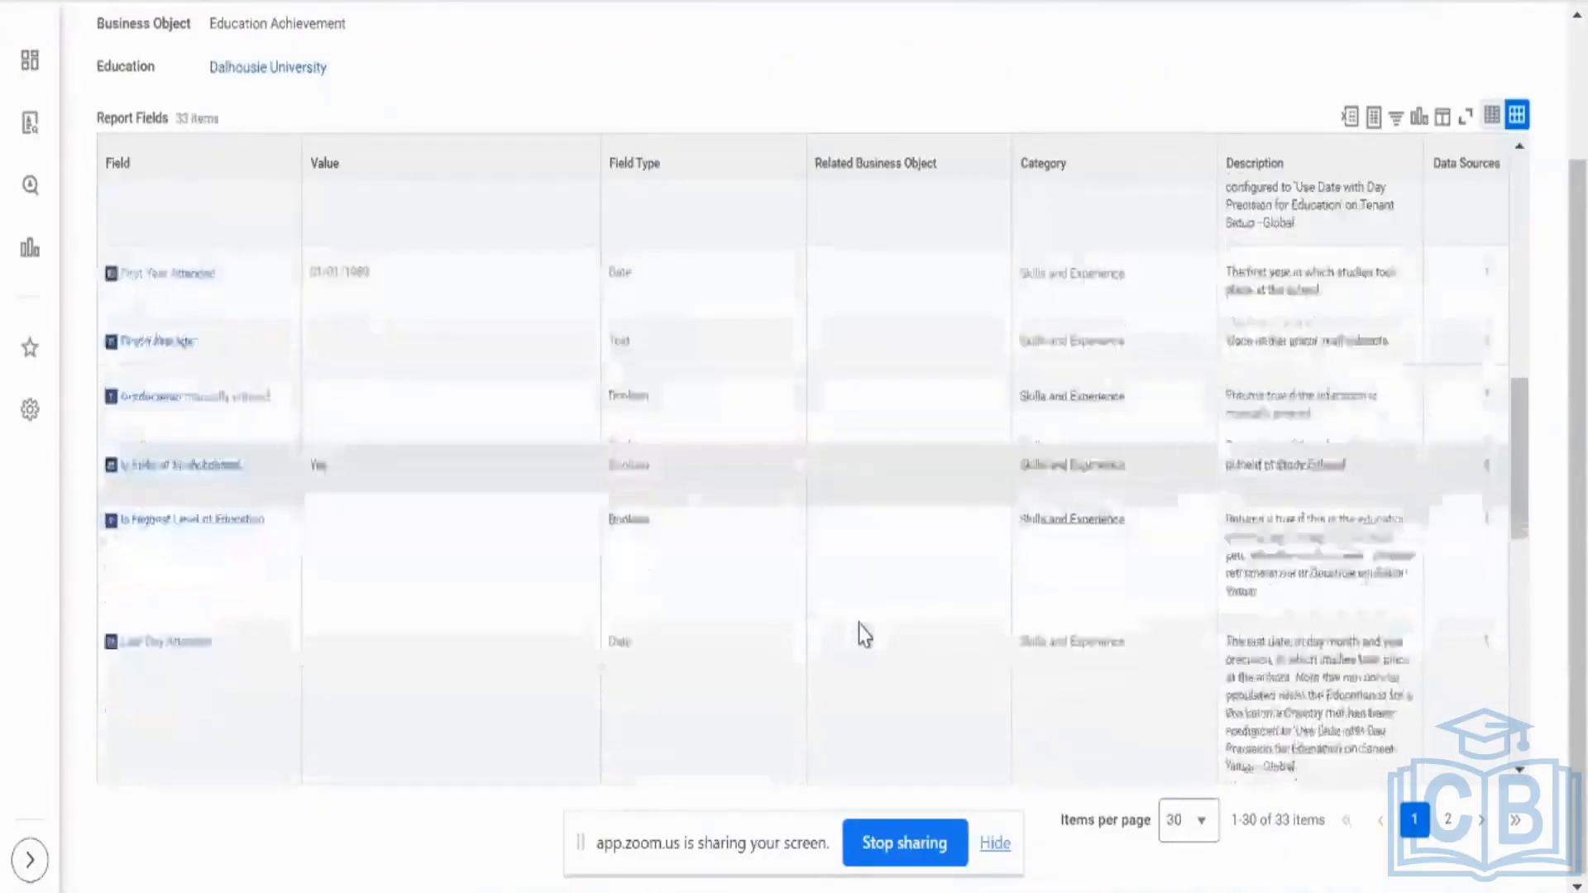
scroll(859, 624, down, 2)
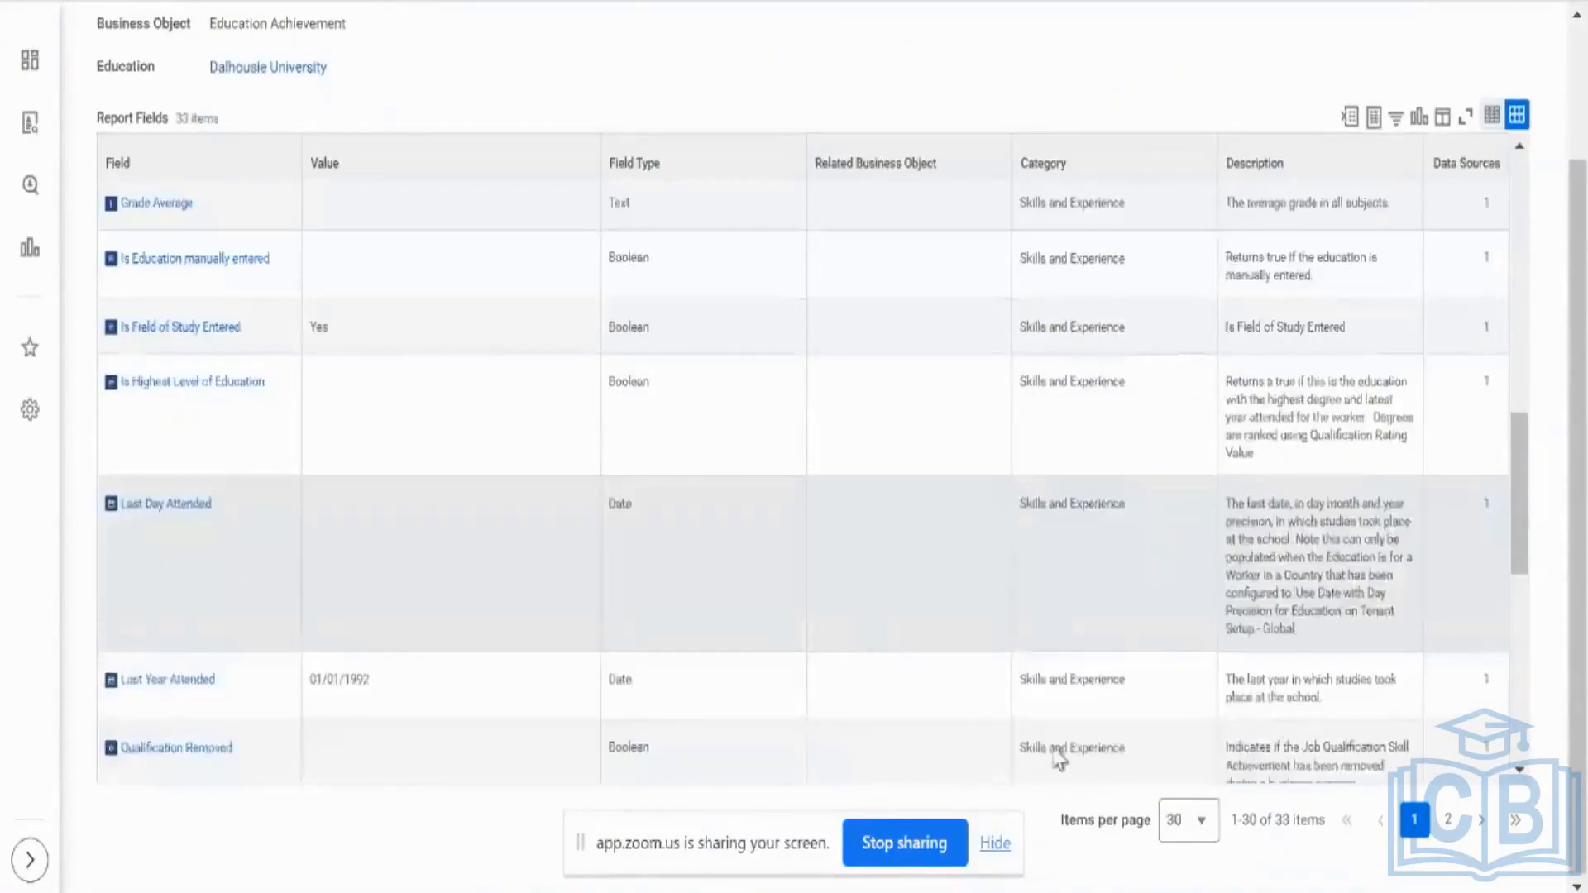
click(1188, 827)
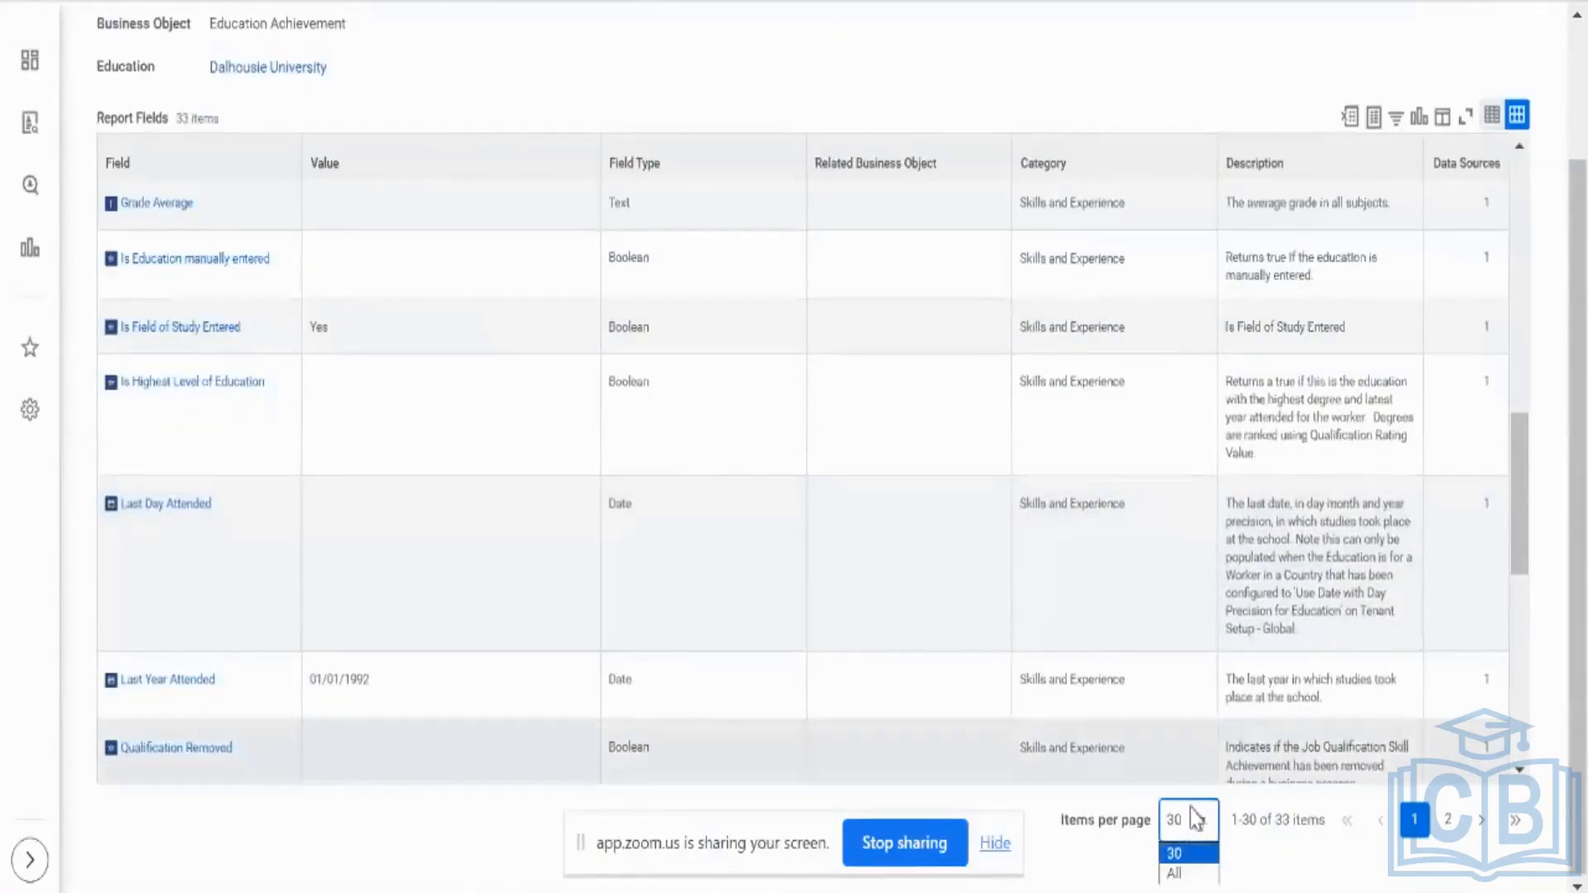
click(1179, 875)
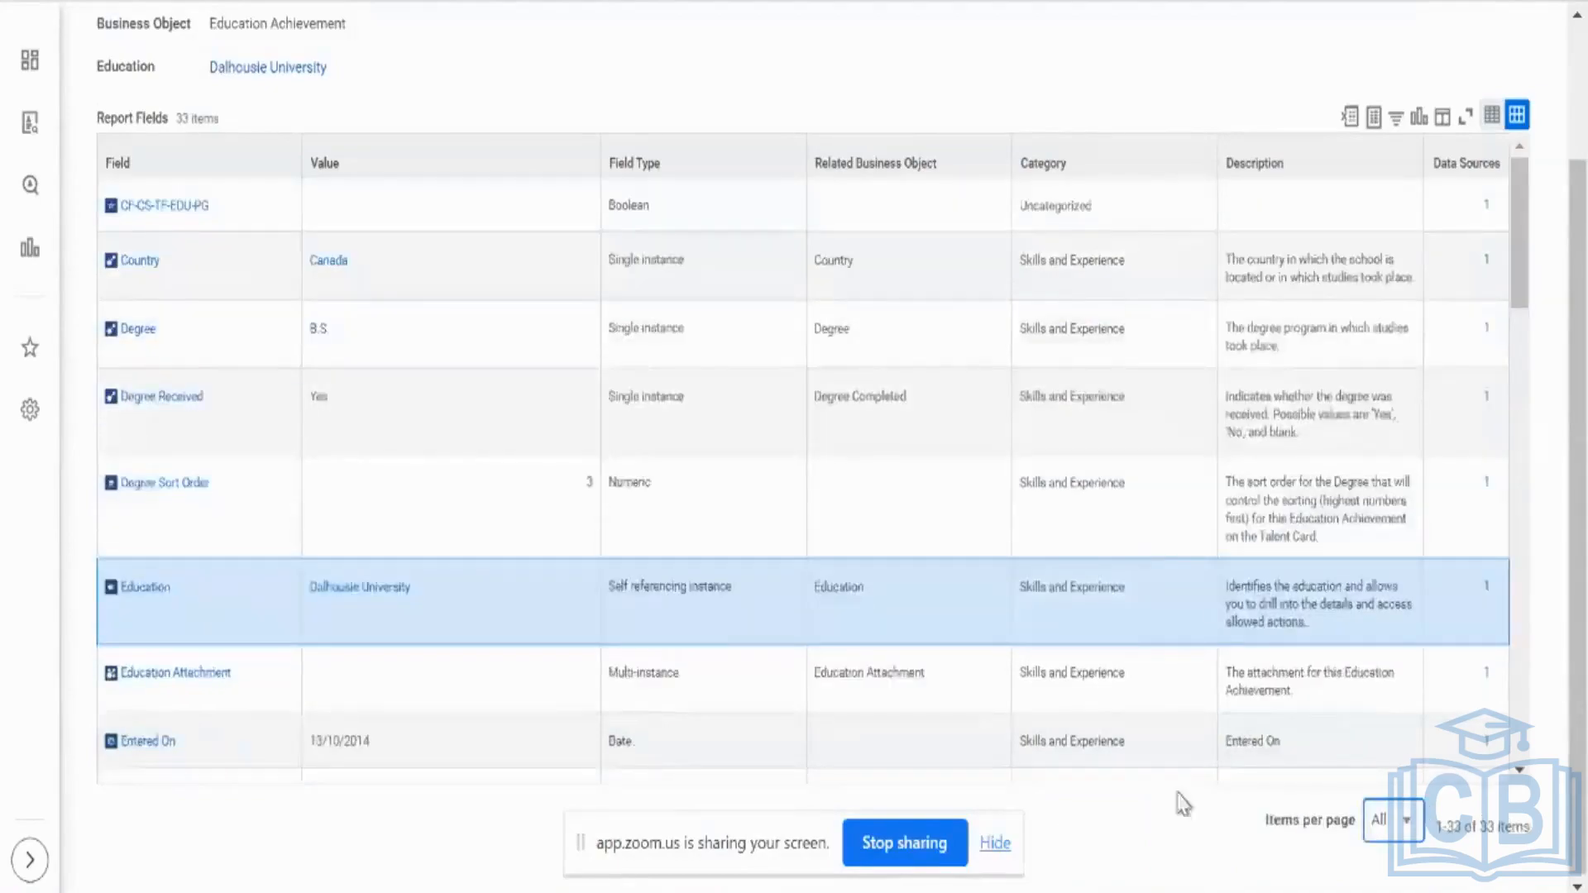
Find the Worker field at the end of the report fields list, inspect its related business object details, and close them.
scroll(1135, 554, down, 7)
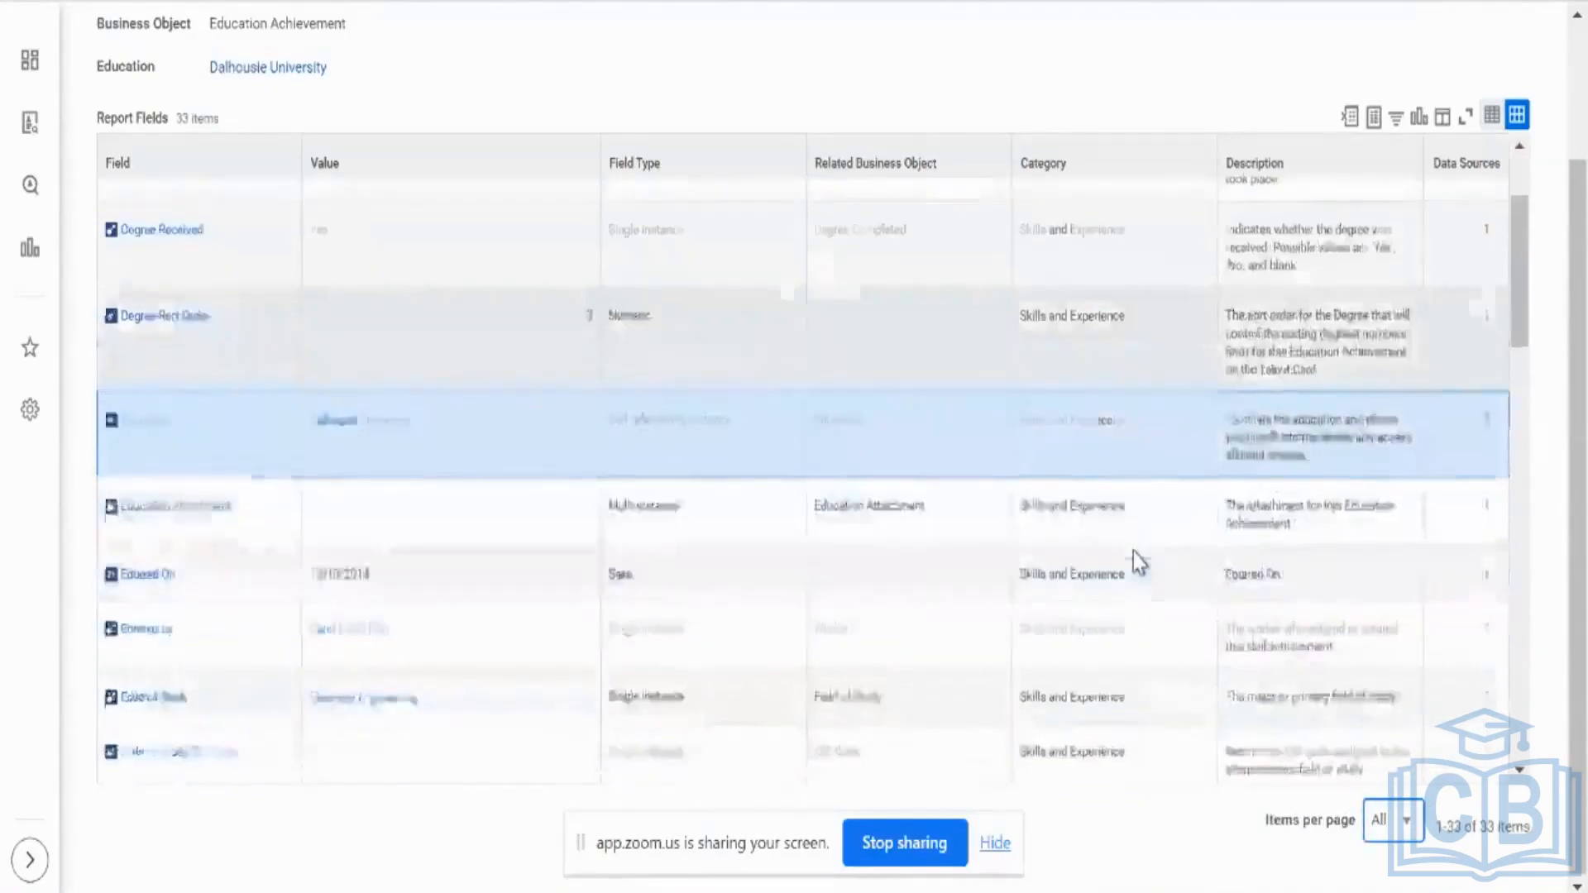
scroll(1135, 559, down, 6)
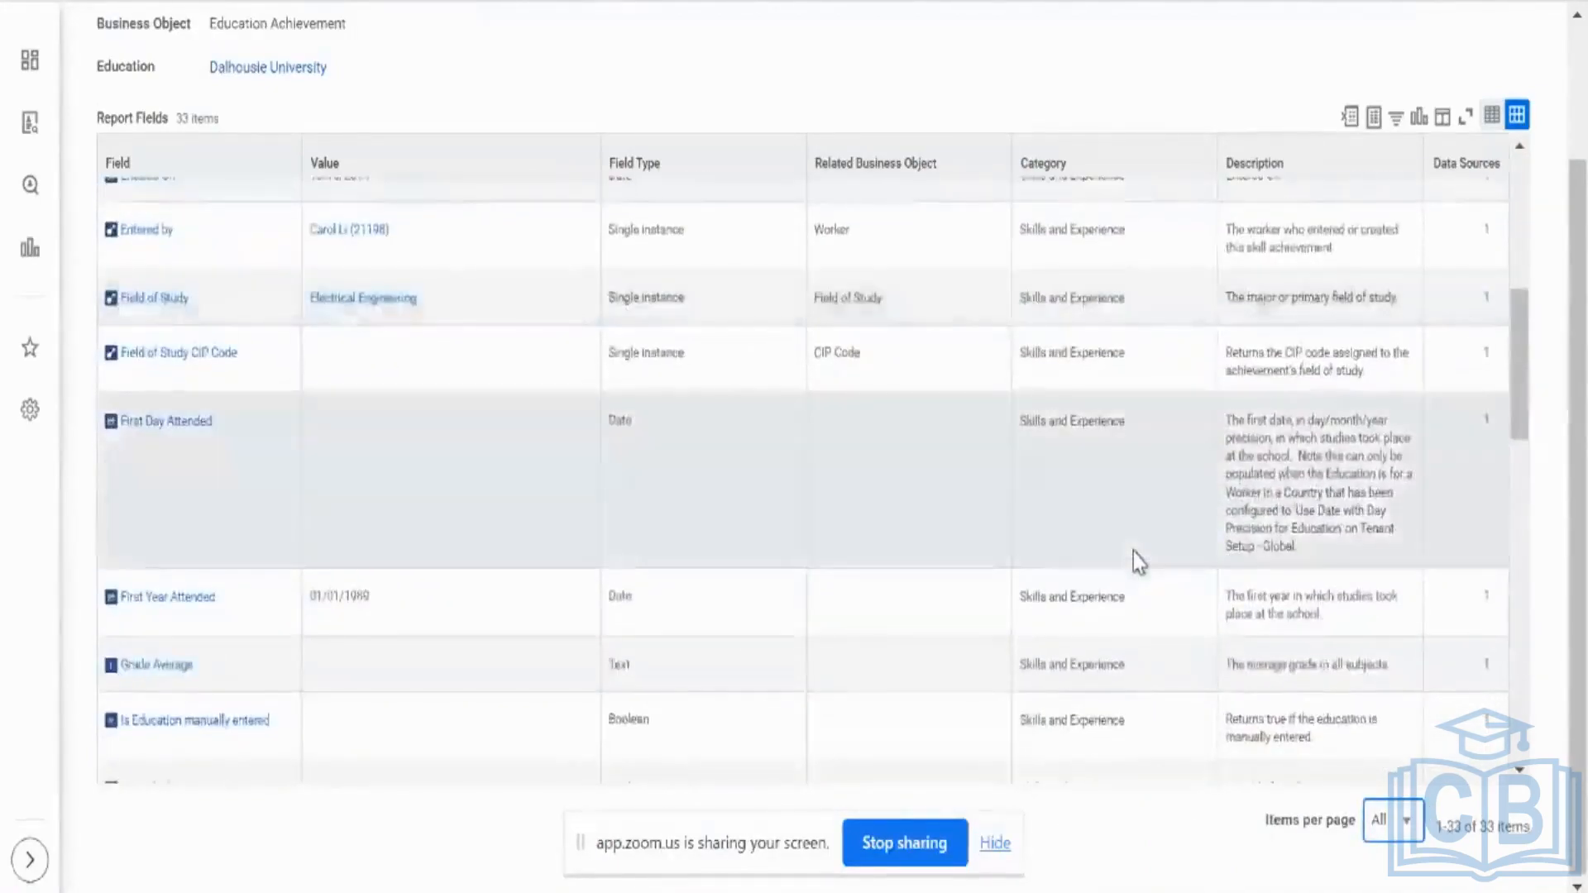
scroll(1133, 553, down, 5)
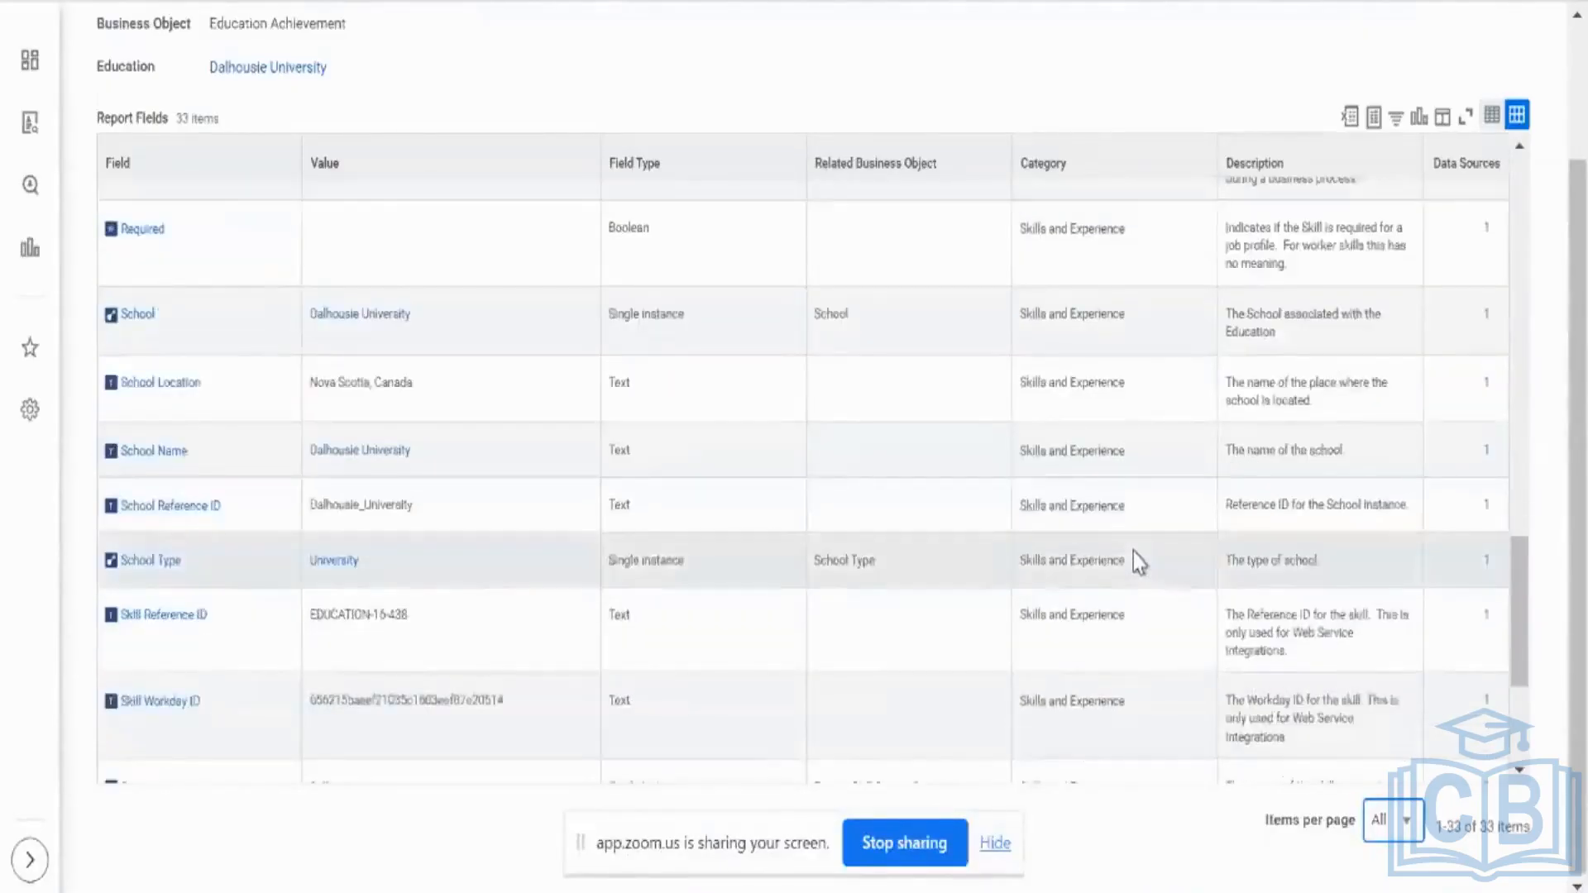
scroll(1133, 553, down, 4)
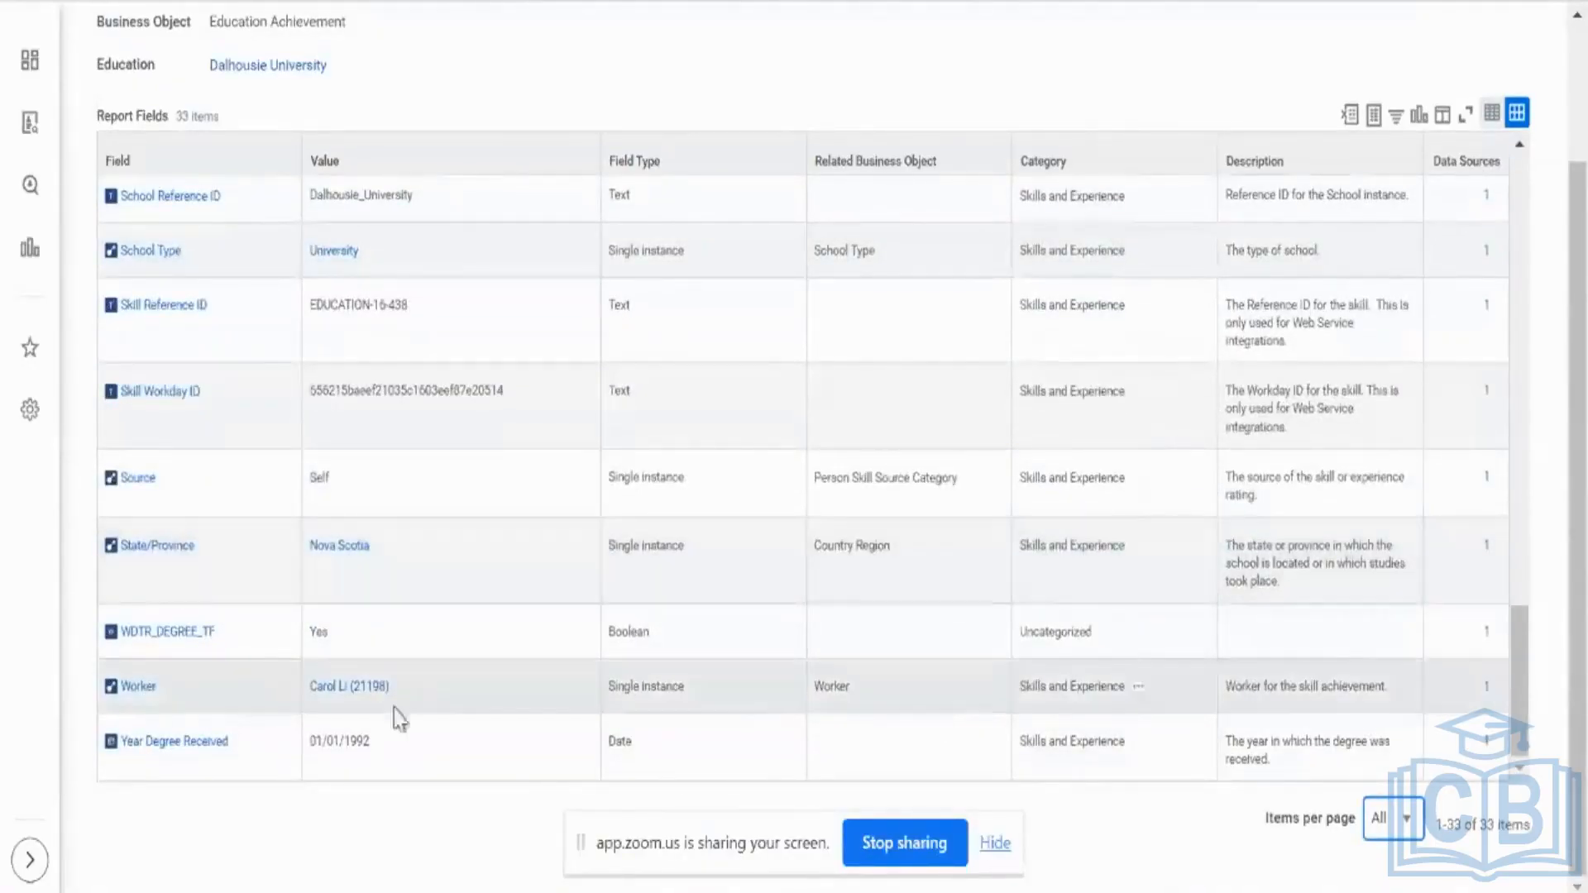
click(177, 699)
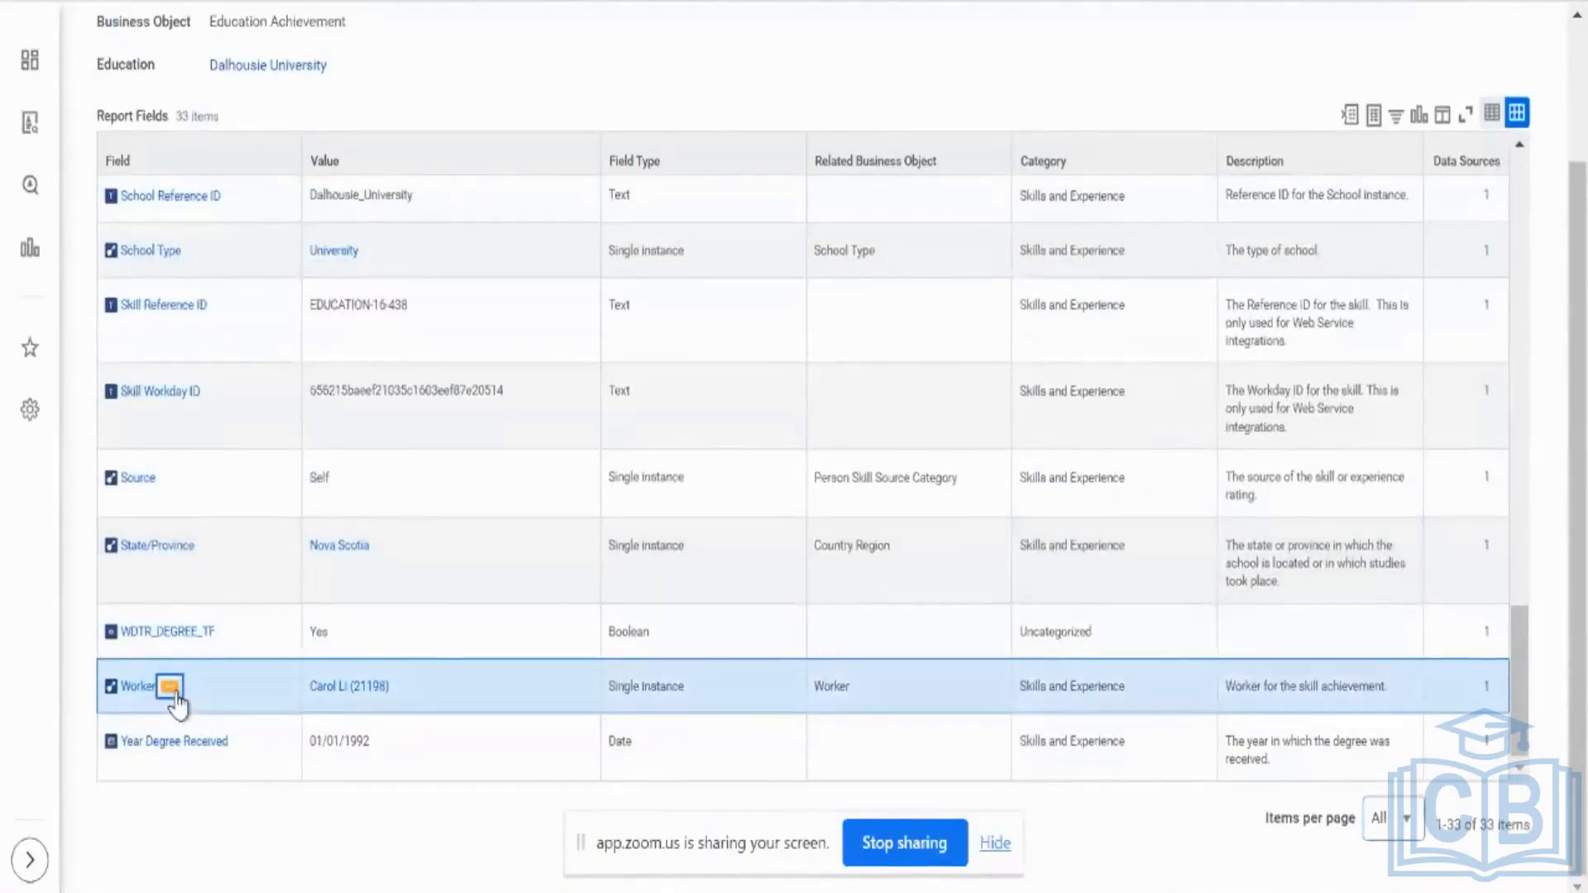
click(170, 687)
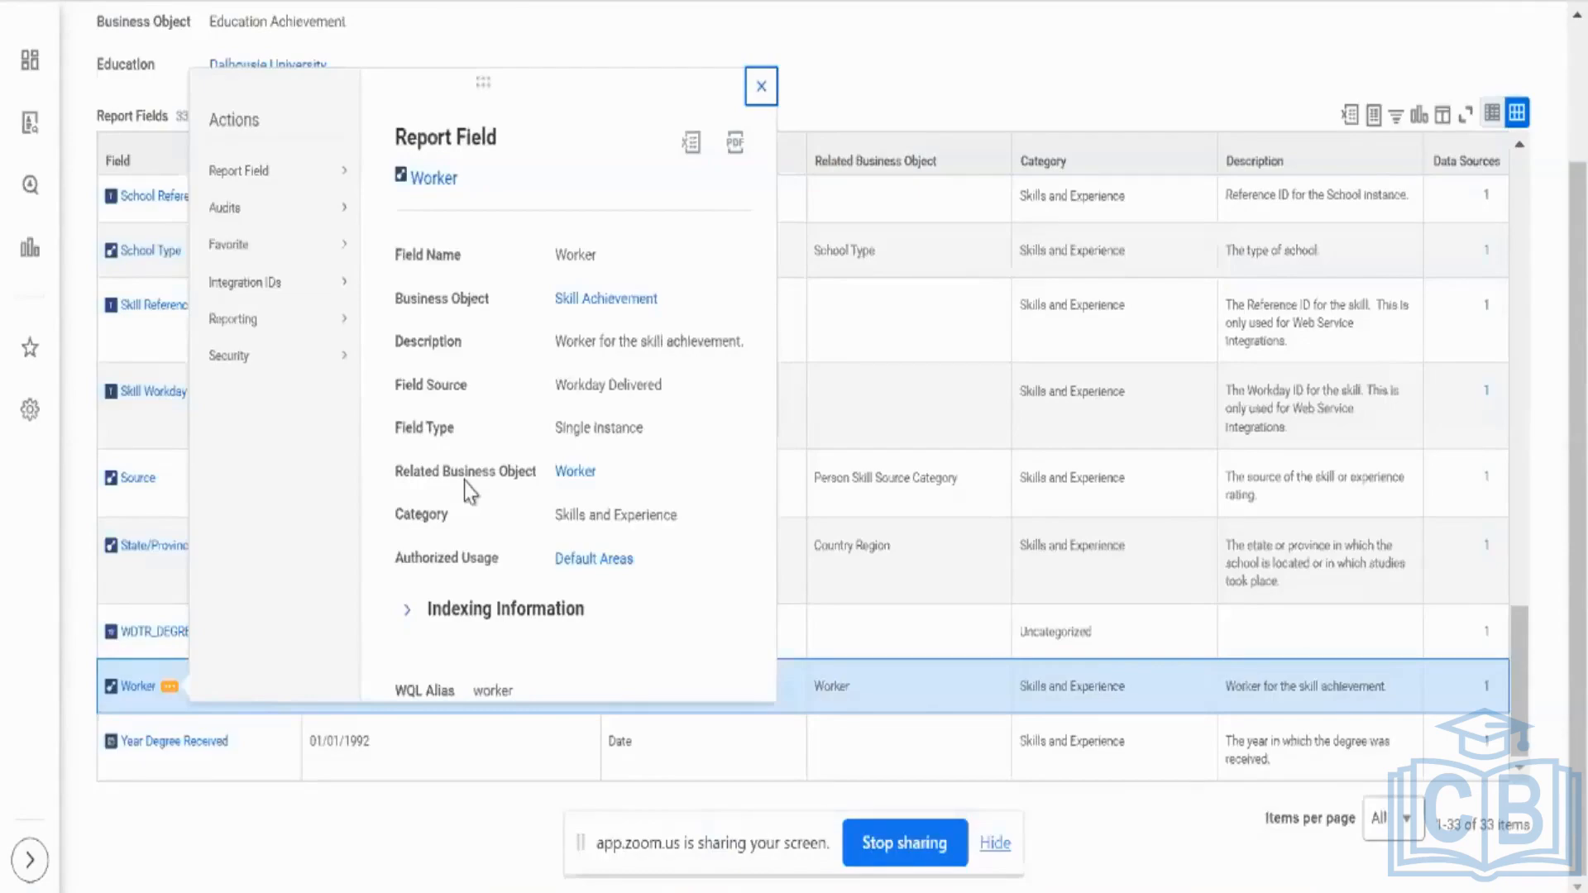
click(761, 89)
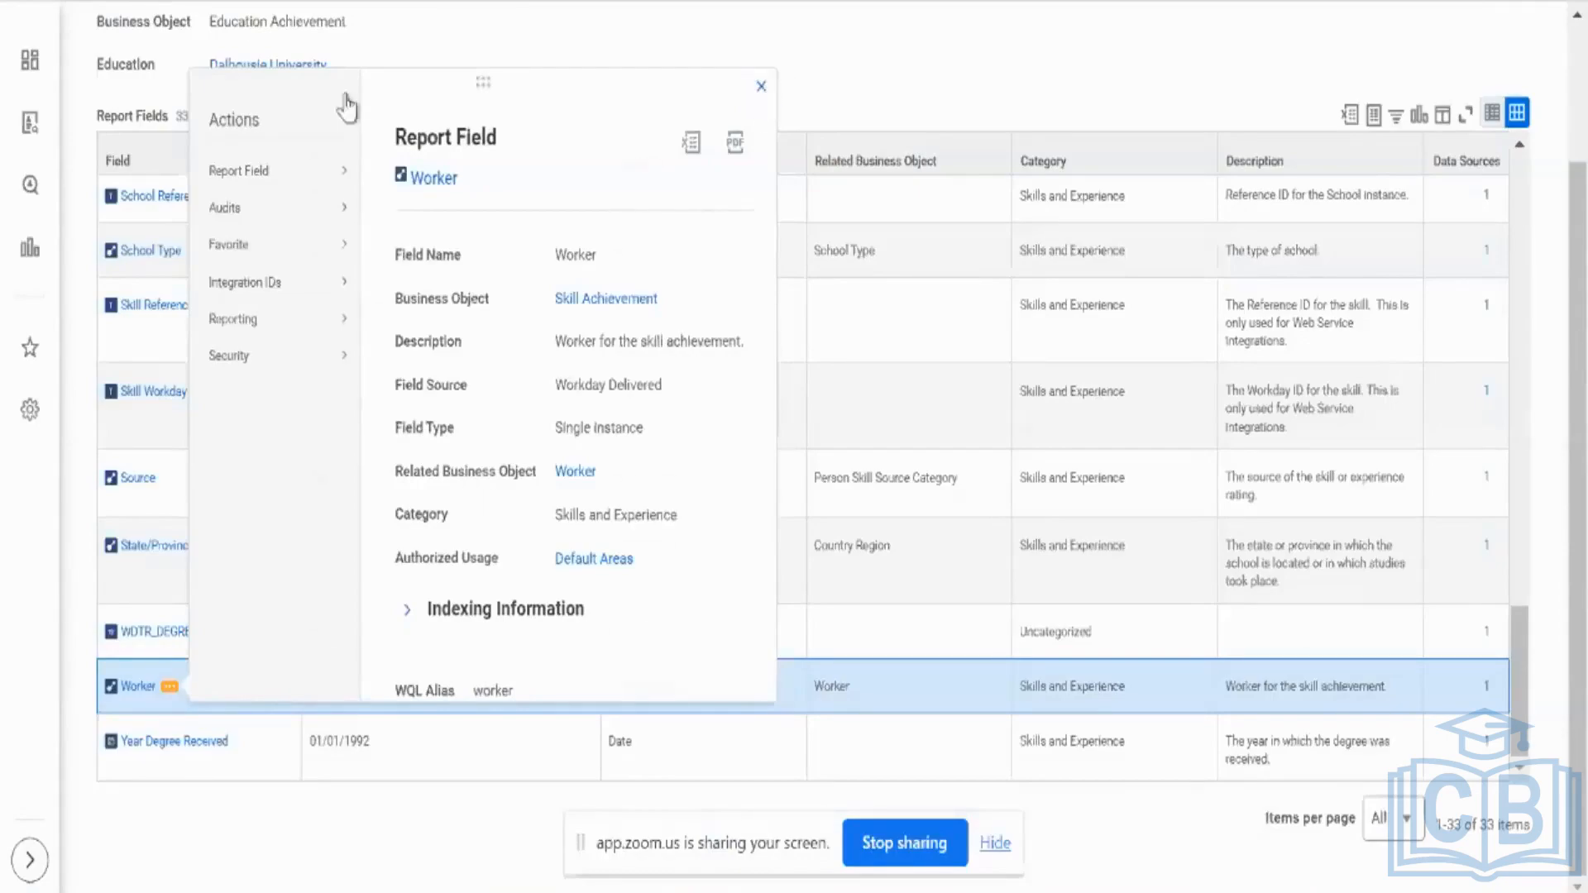
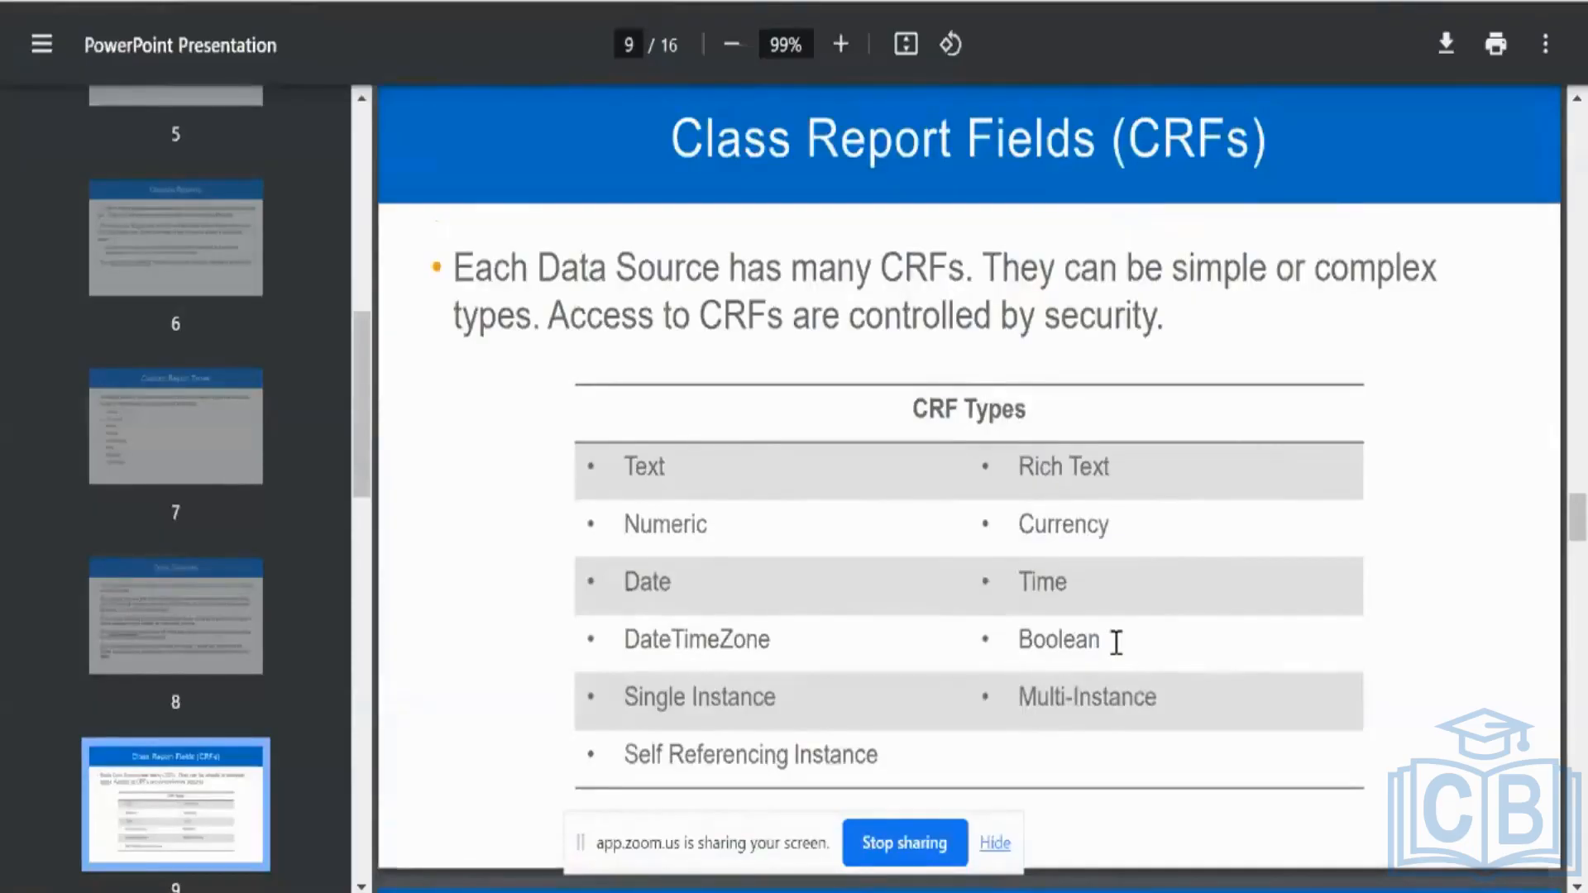
Review the CRF Types table in the presentation, highlight Self Referencing Instance, and advance to the Activity # 2 slide.
scroll(1116, 642, down, 1)
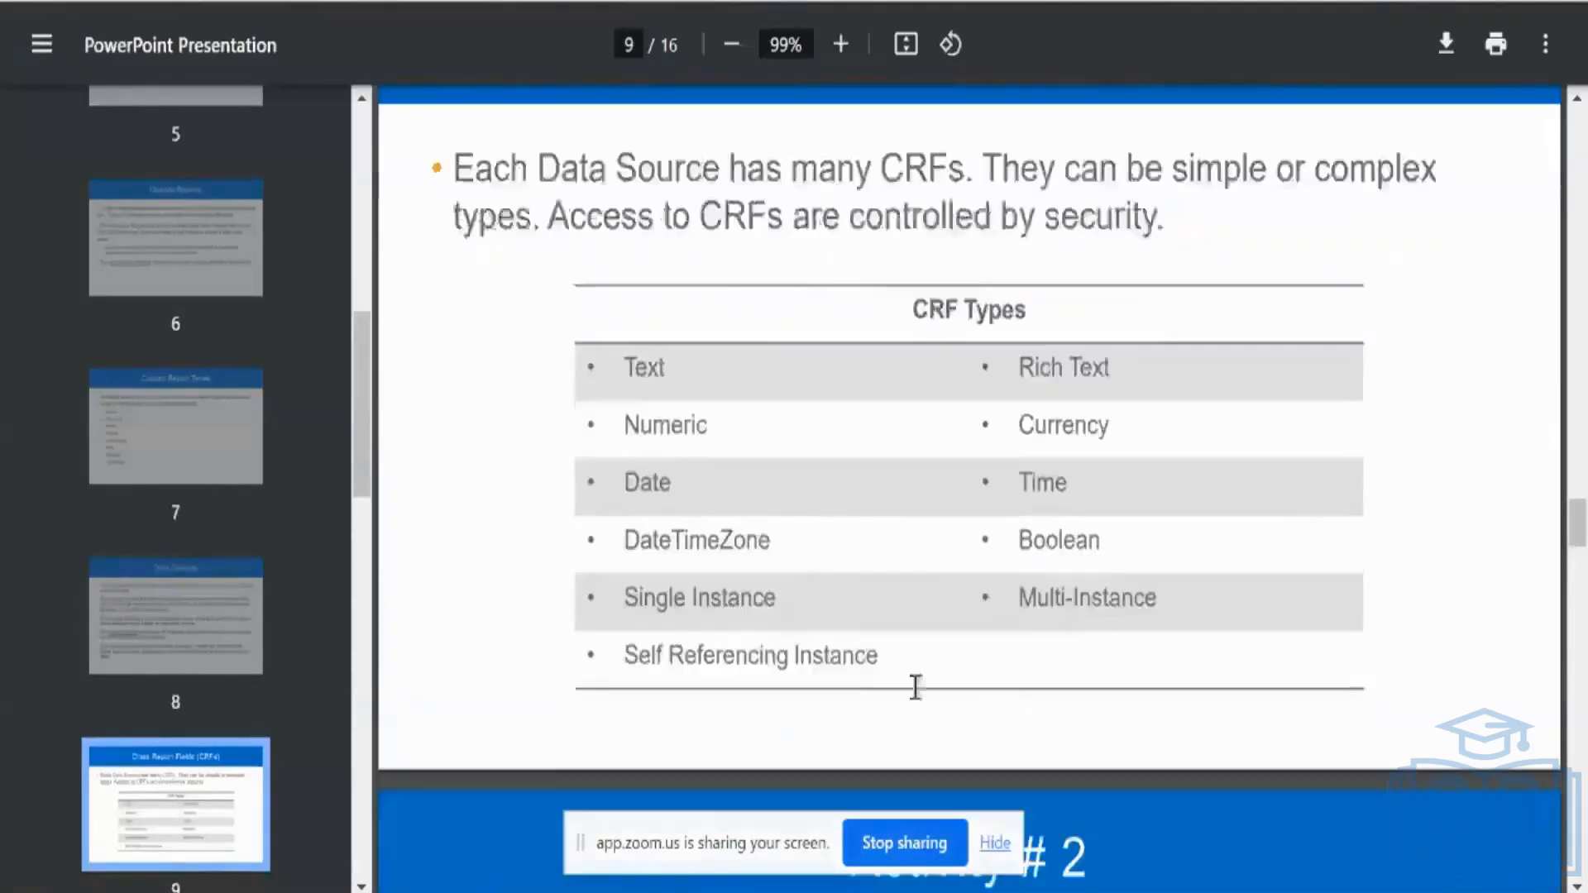
triple_click(829, 674)
click(829, 674)
triple_click(829, 674)
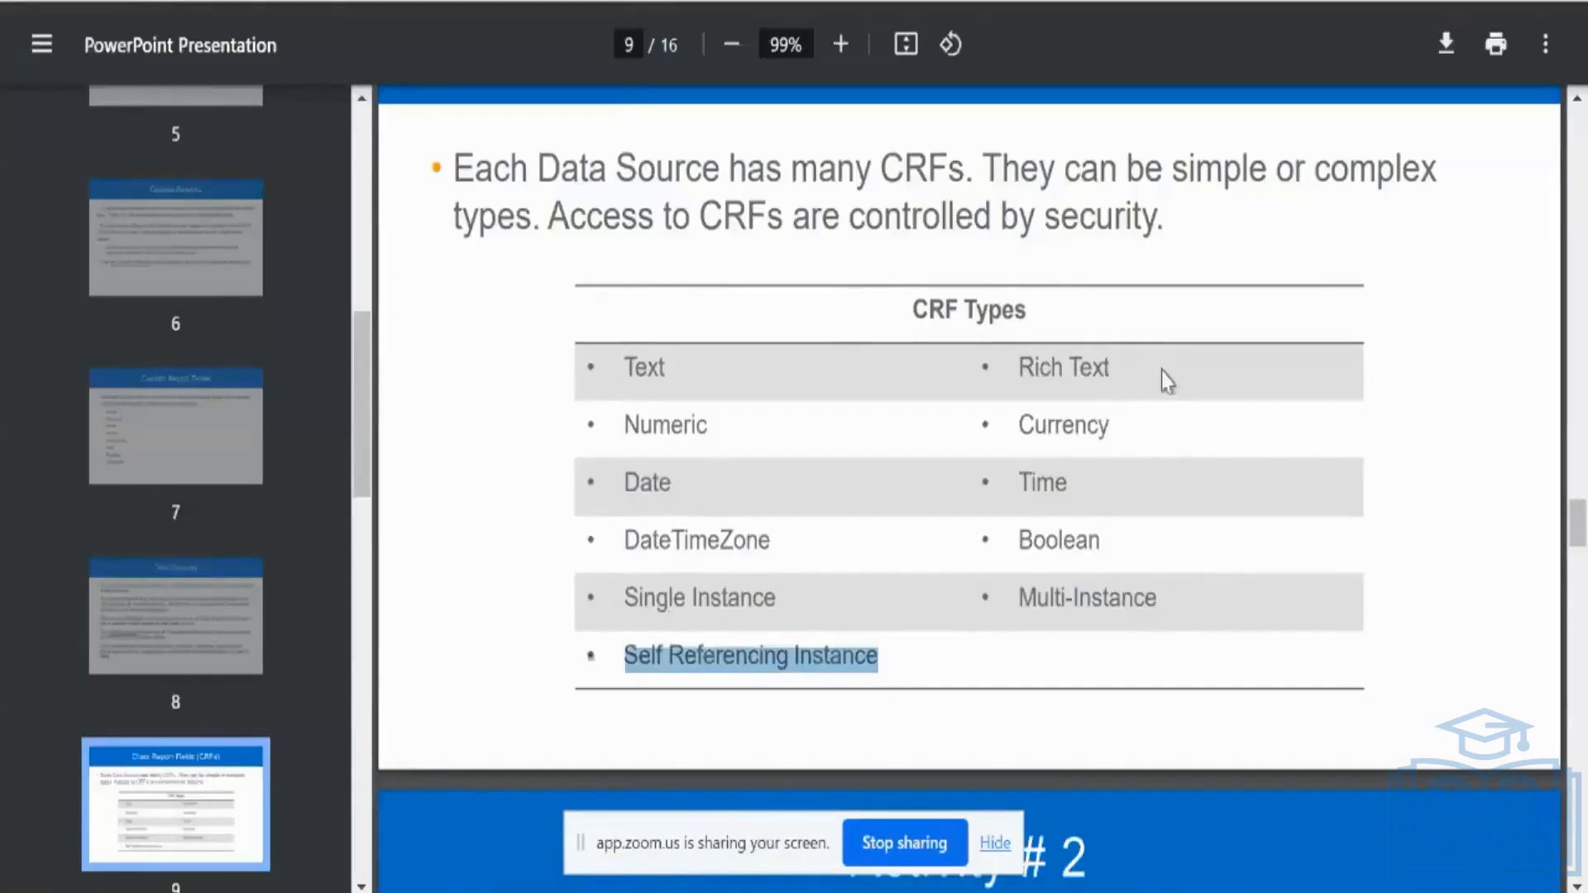
click(1428, 543)
scroll(1431, 546, down, 5)
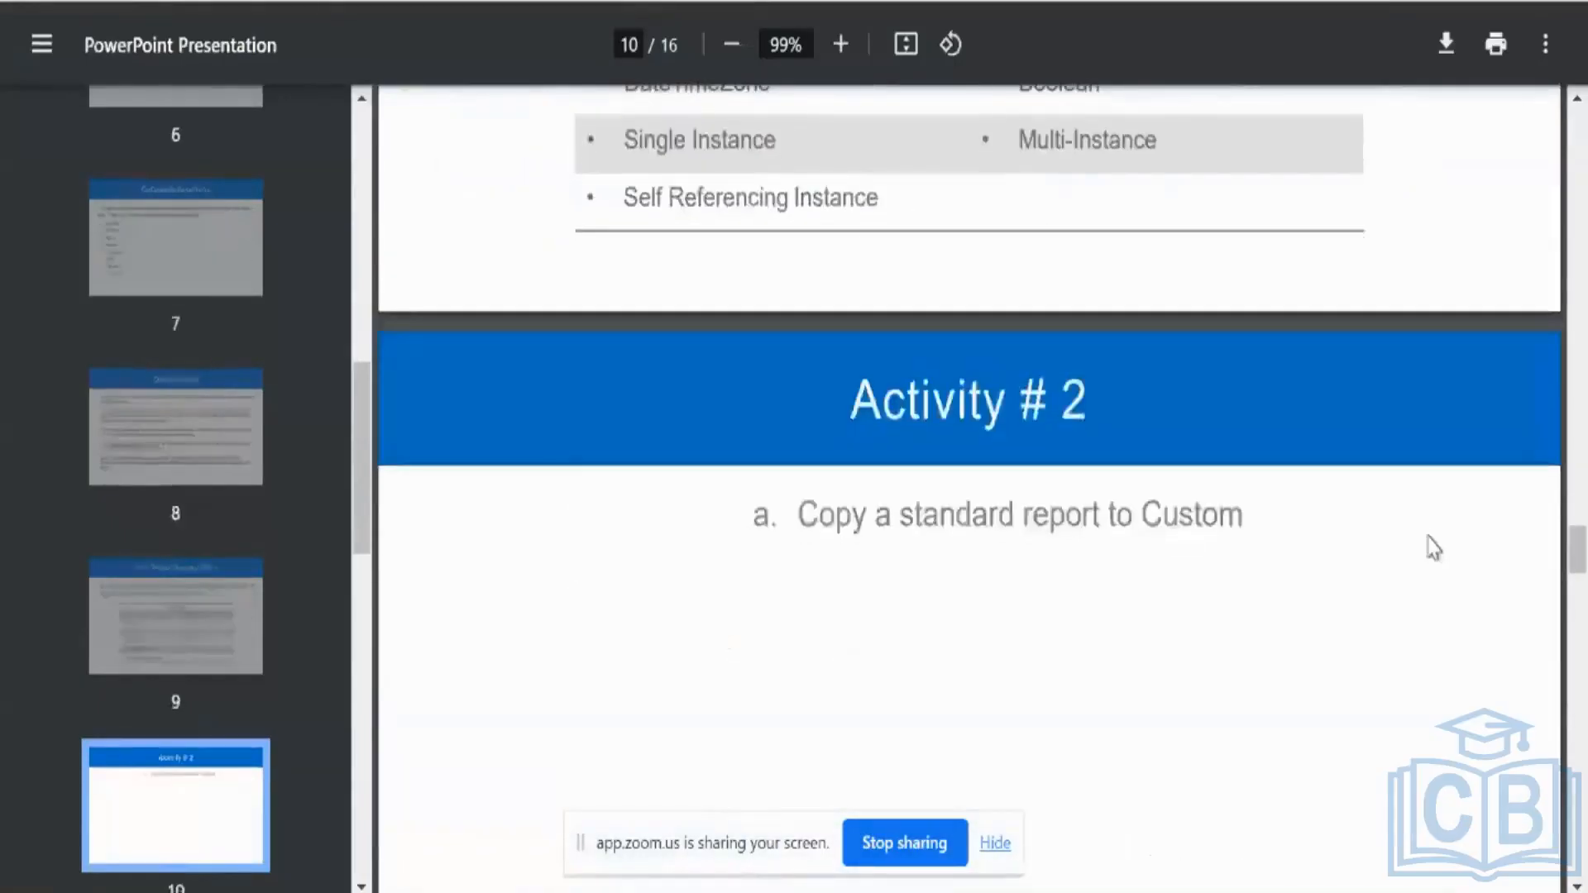
Advance the presentation past the Activity # 2 slide to Sharing Reports and review its sharing options.
scroll(1434, 547, down, 3)
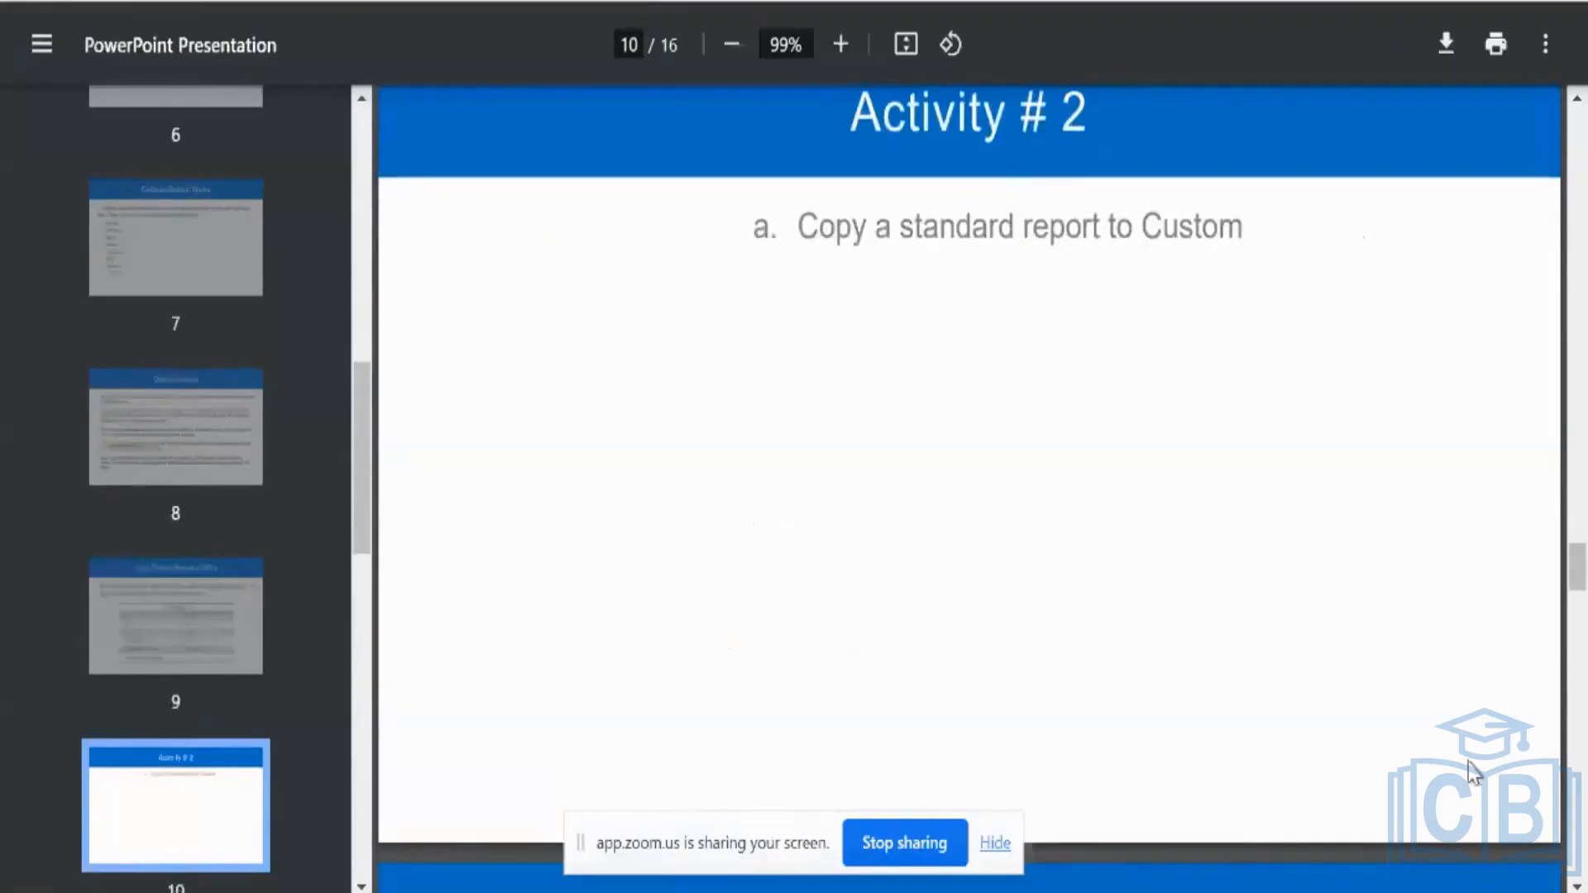
scroll(1471, 772, down, 10)
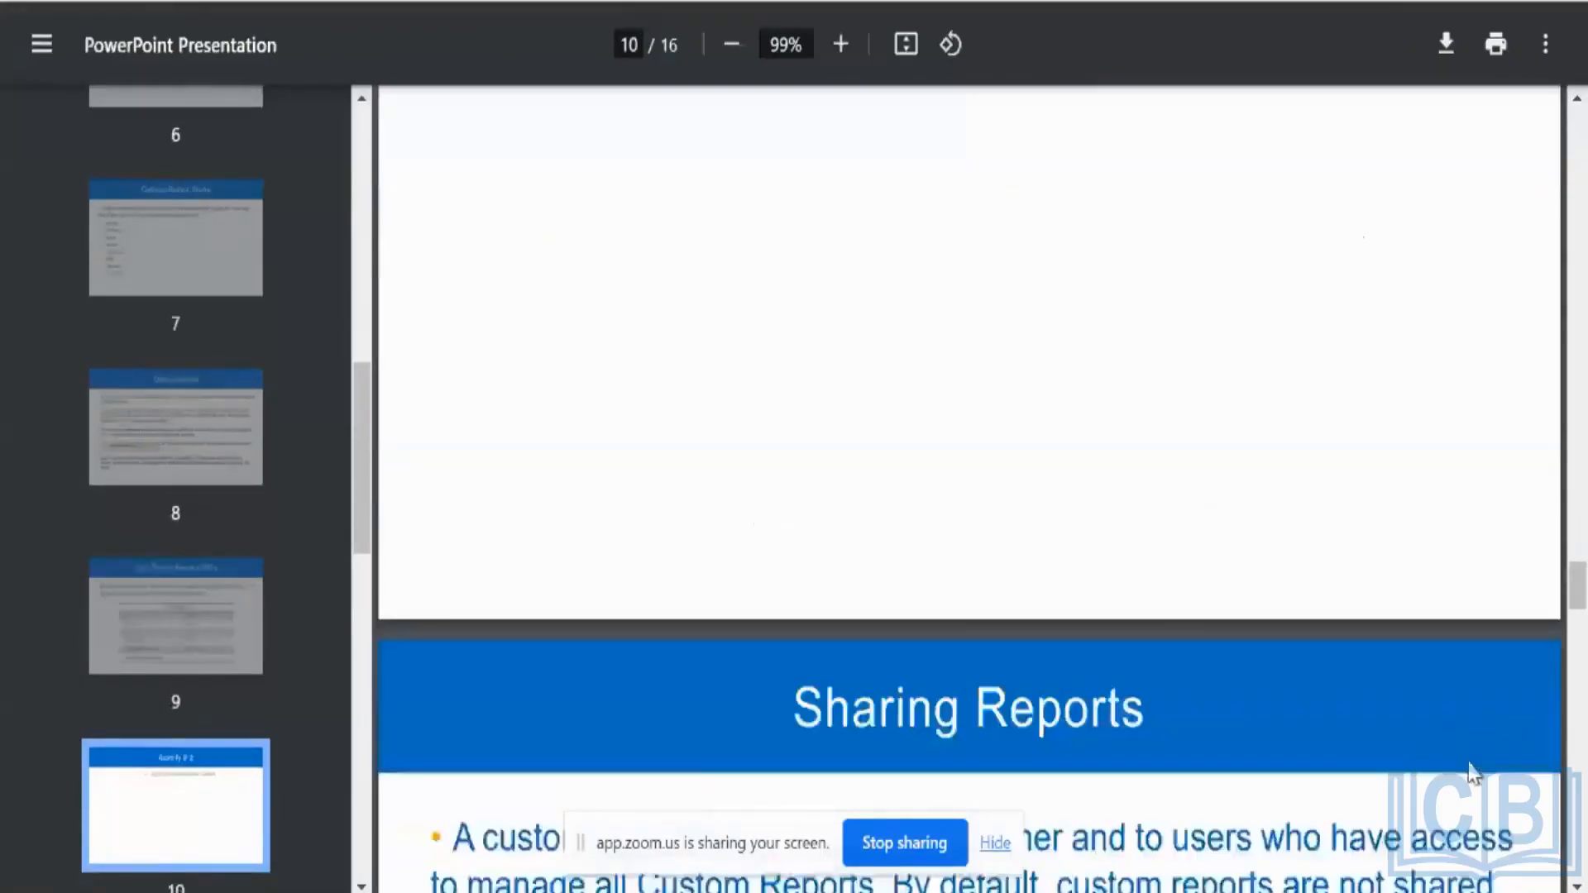
scroll(1471, 772, up, 2)
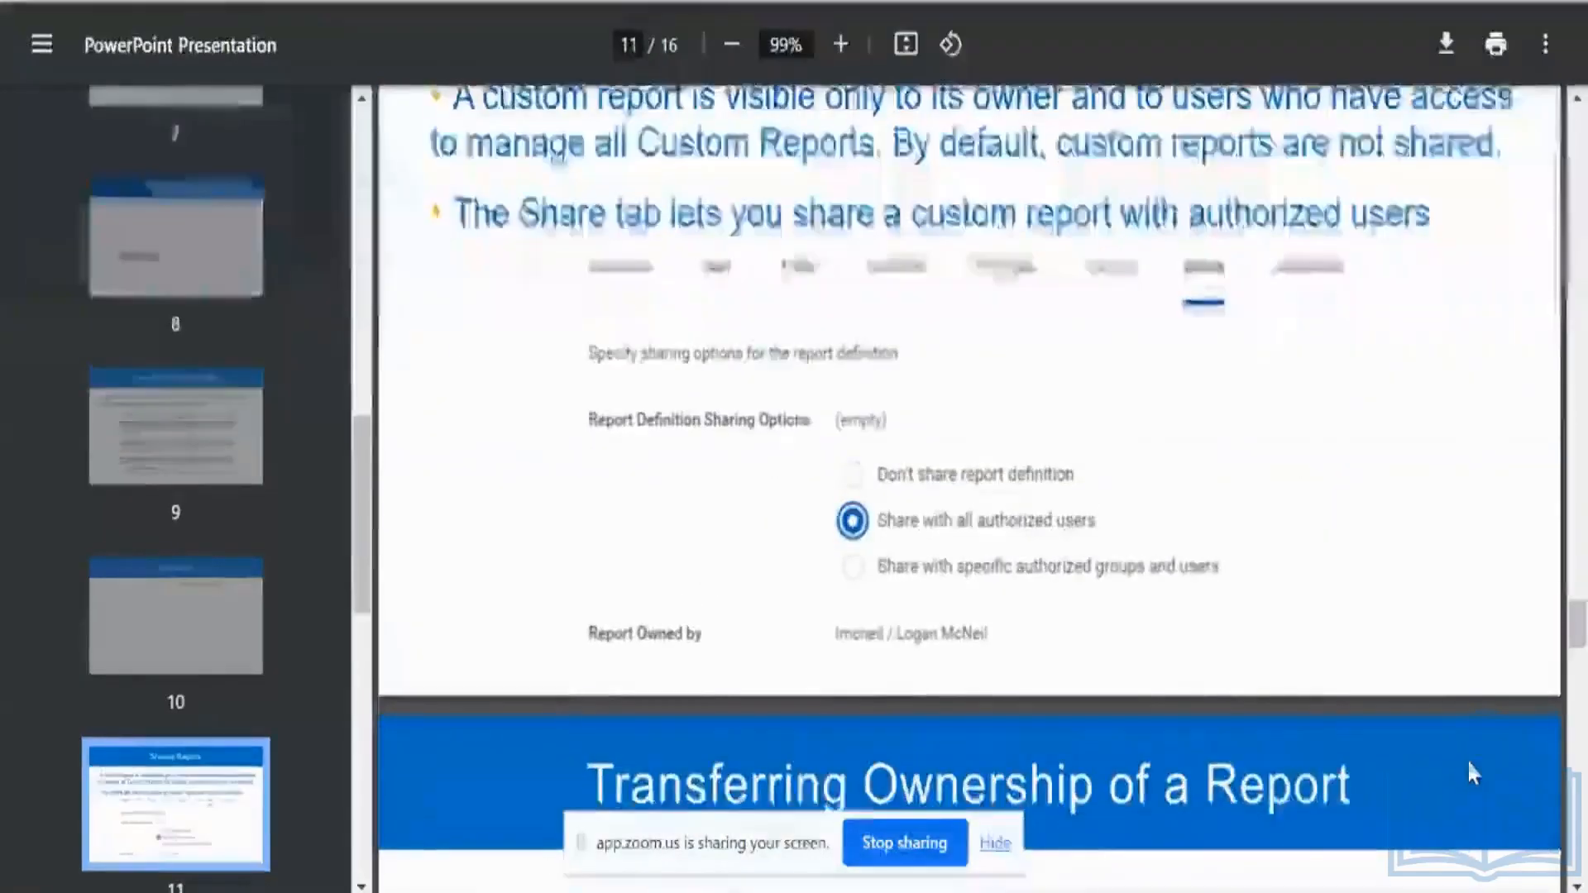
scroll(1470, 770, up, 2)
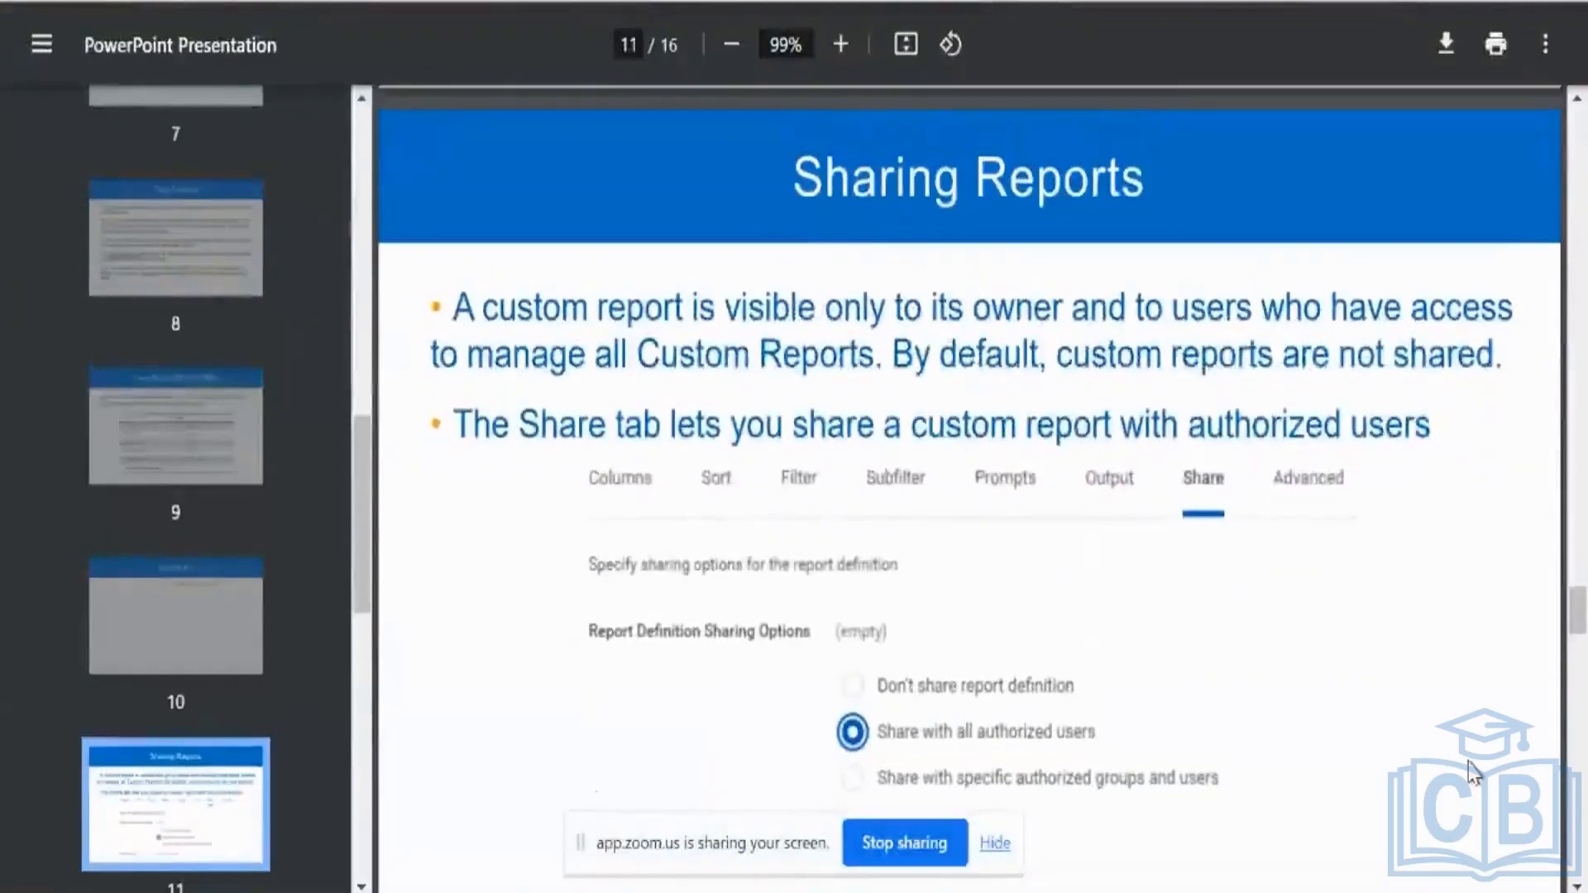
scroll(1471, 772, down, 1)
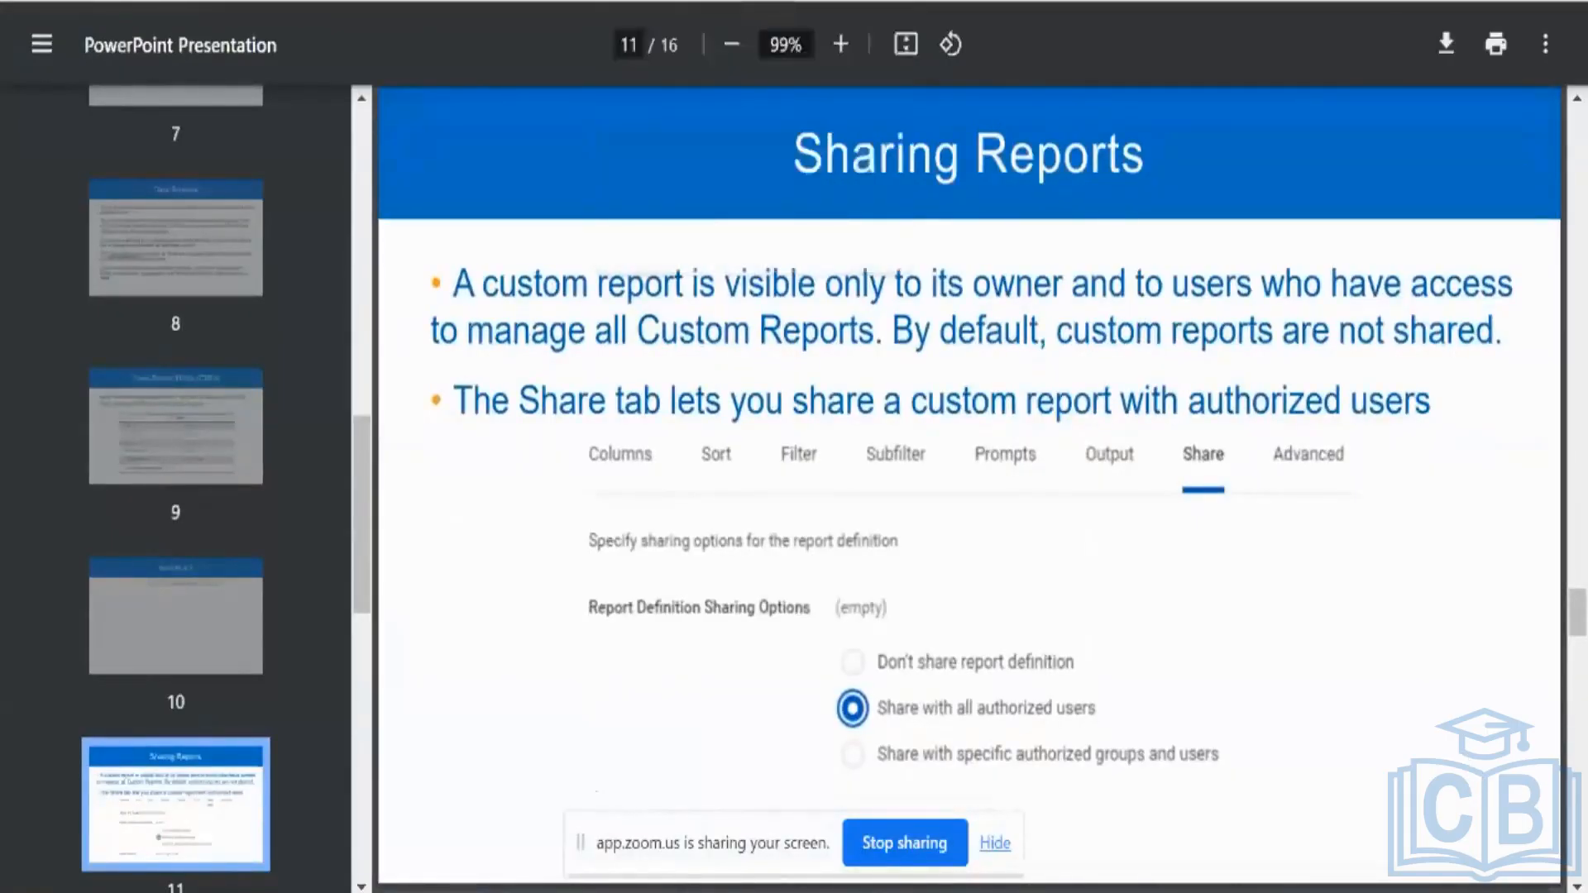
Switch to Workday and create the custom copy of Headcount By Worker Type, replacing "Copy" in its name with a first name and 1.
click(661, 1)
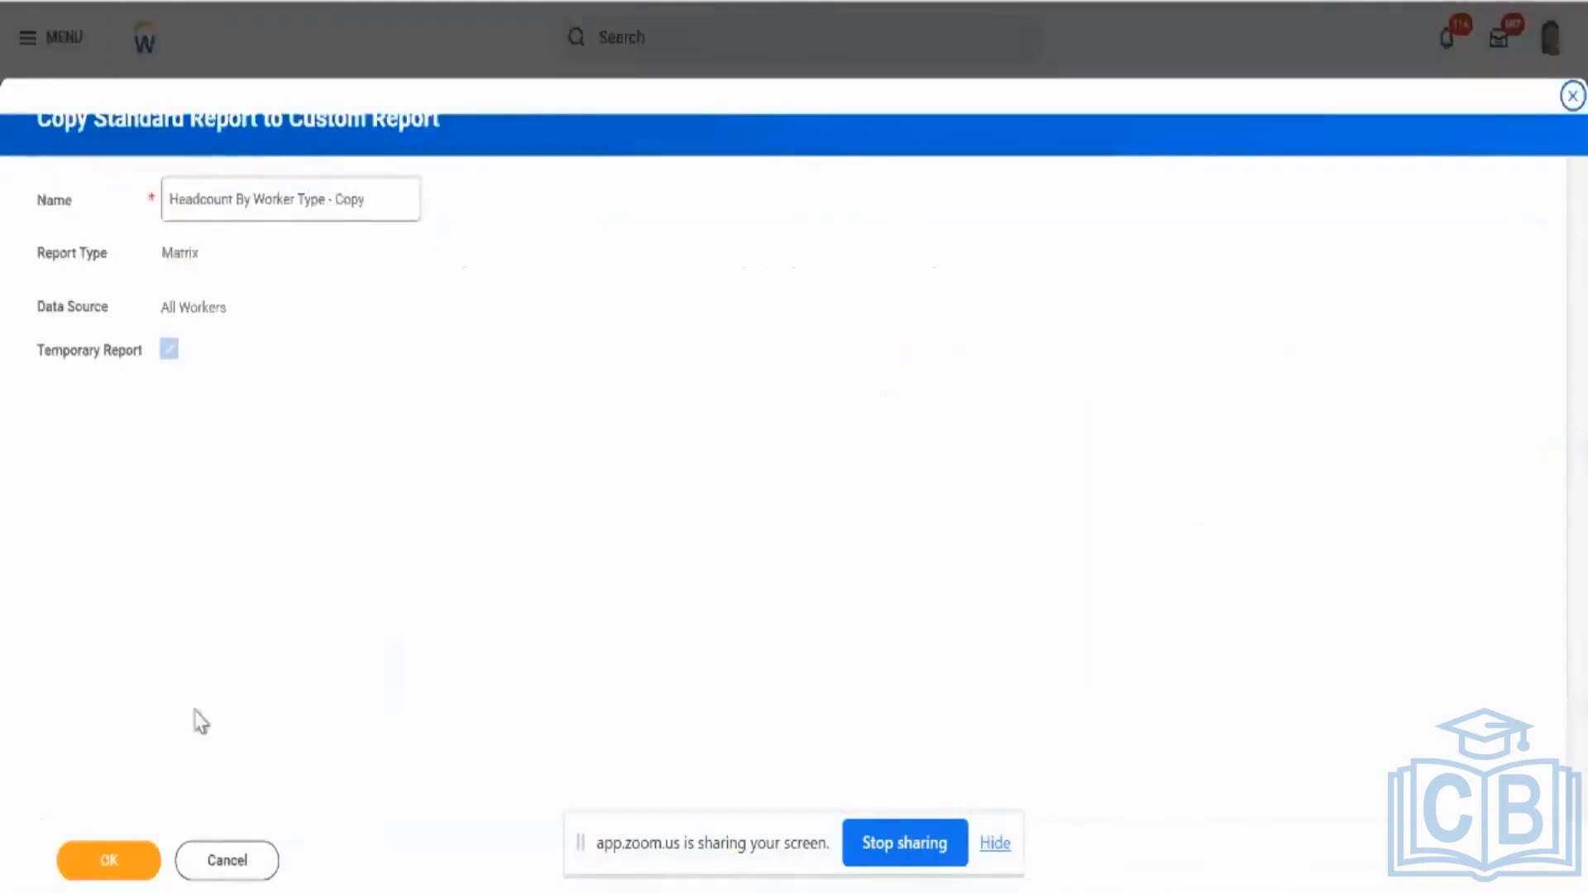
click(152, 869)
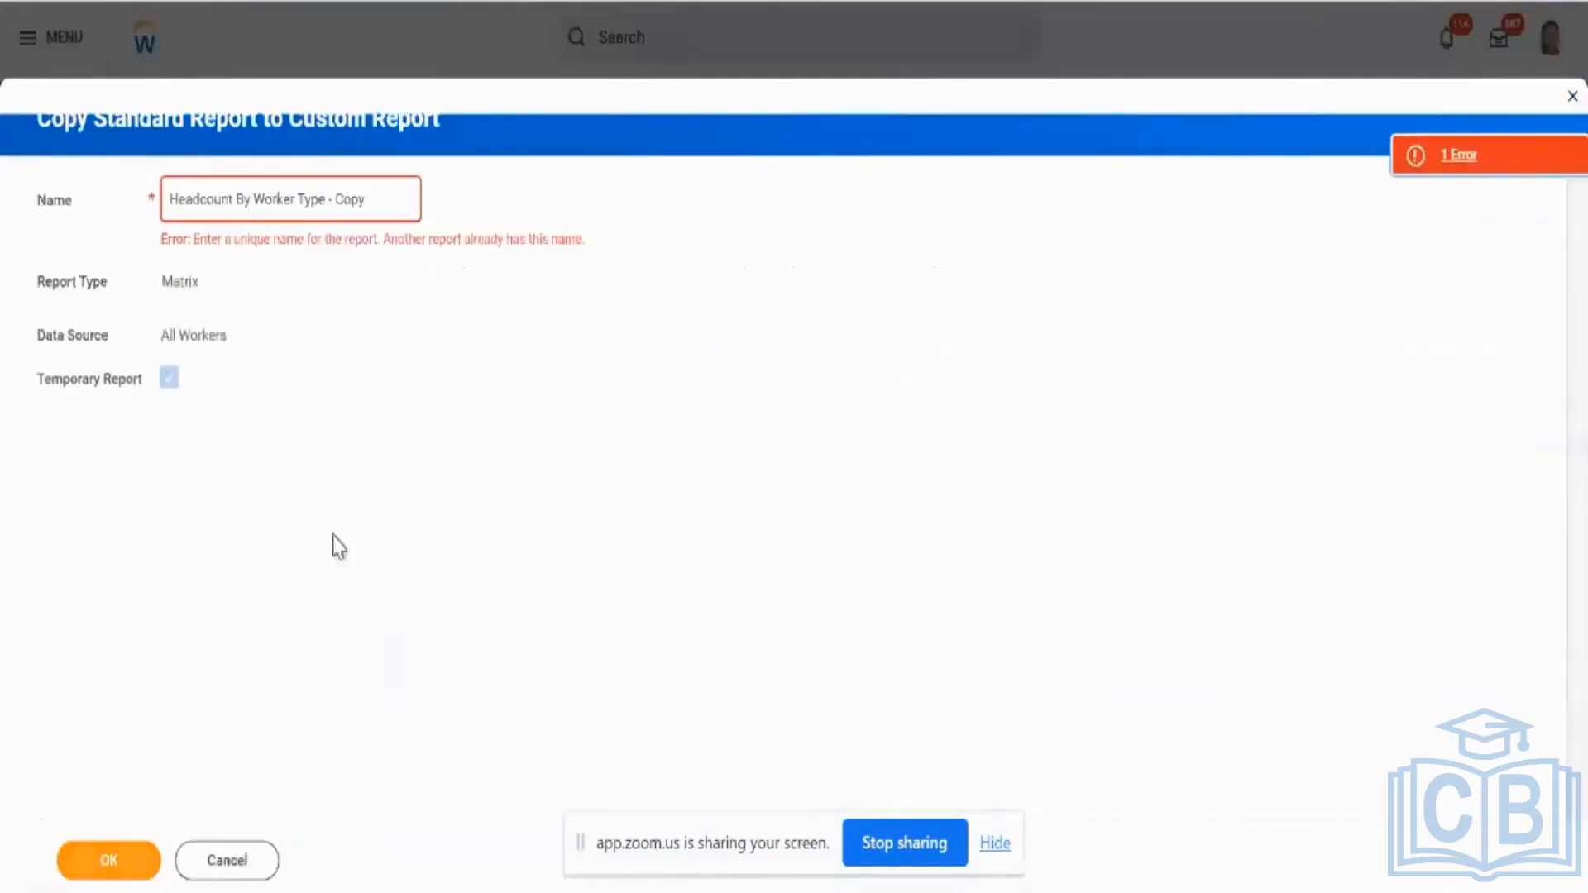
double_click(349, 187)
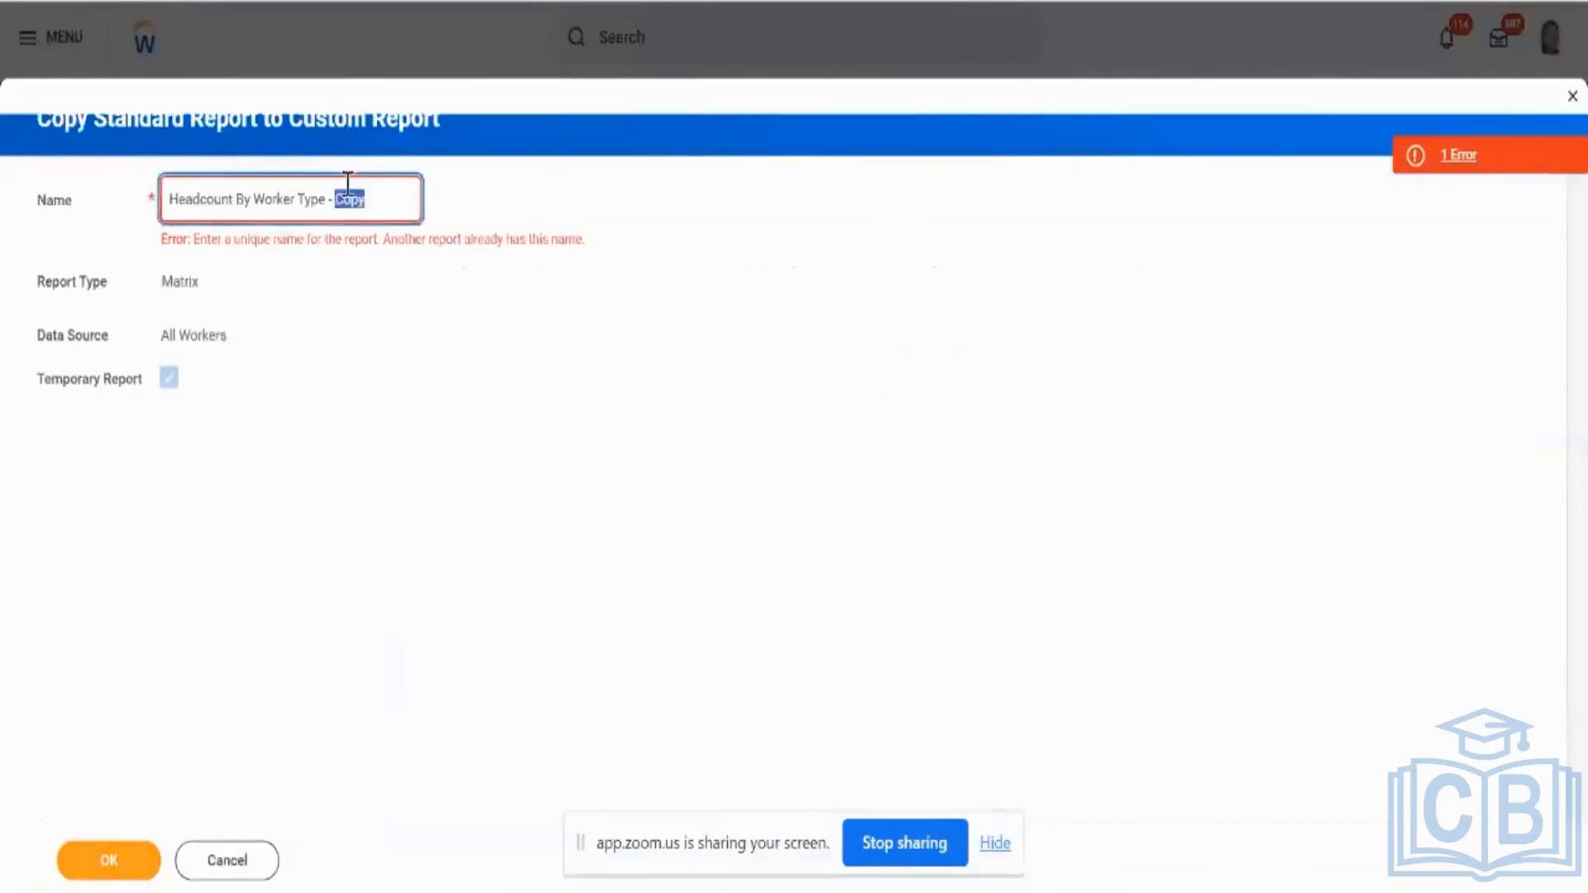
text(Aryan)
click(110, 842)
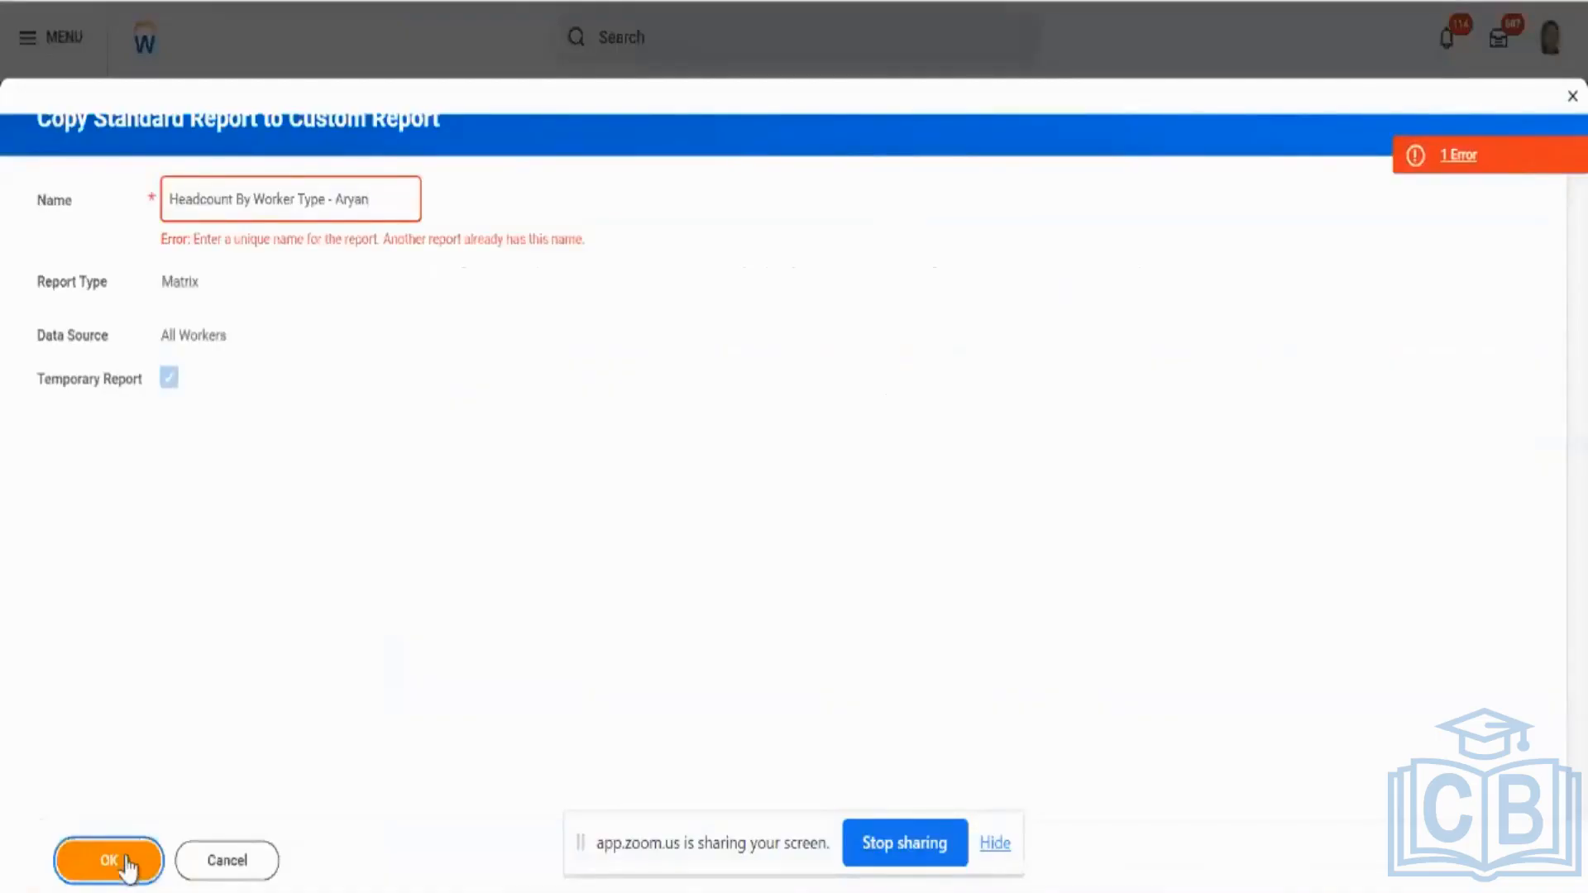
click(126, 865)
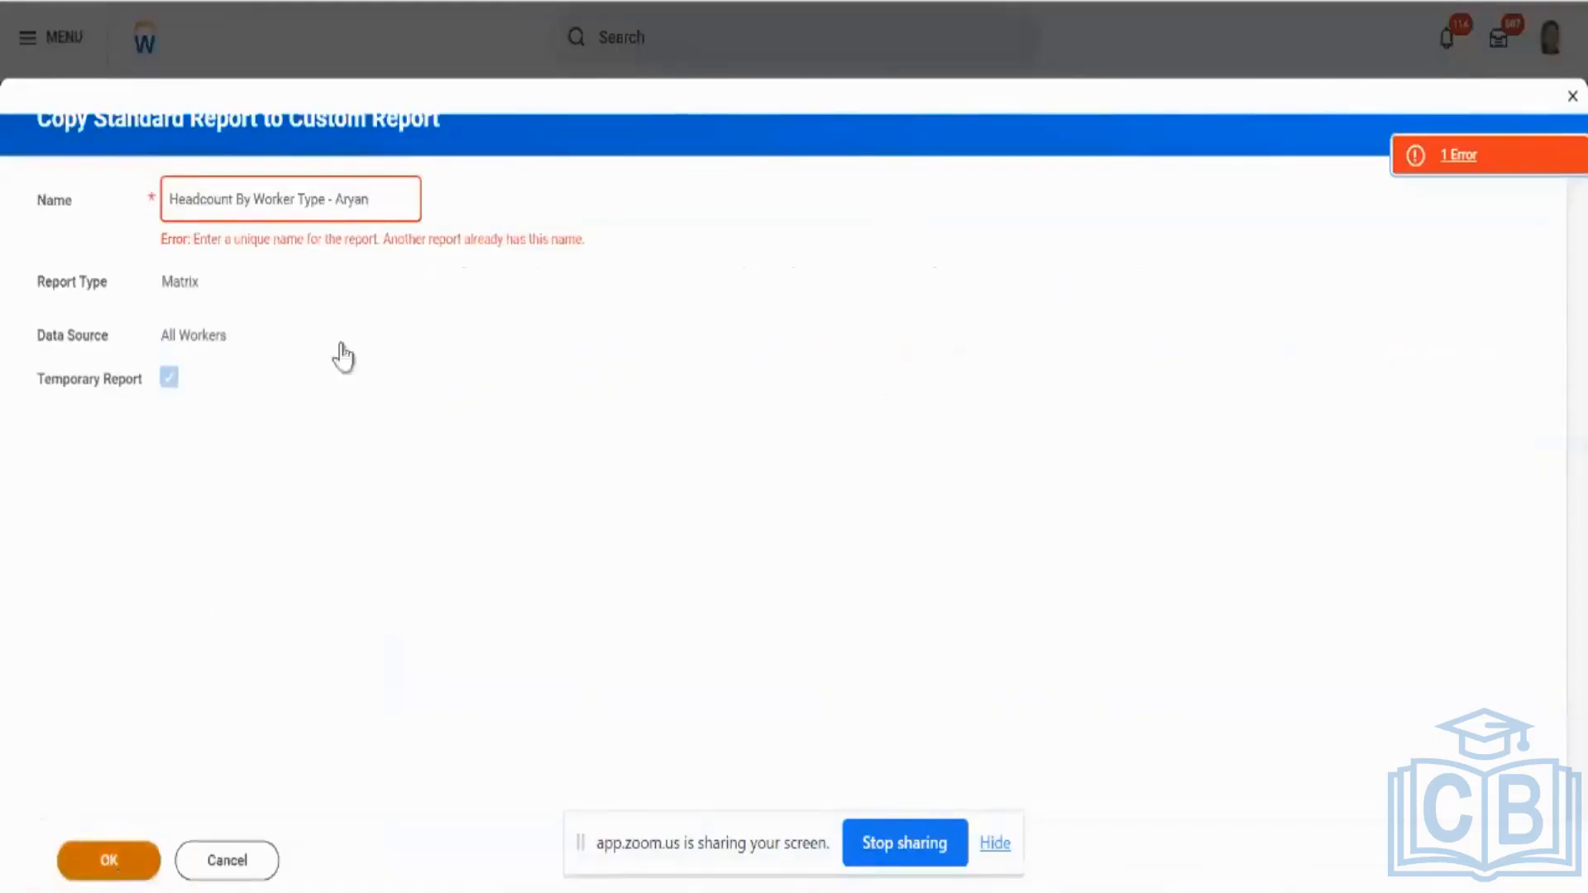
click(384, 209)
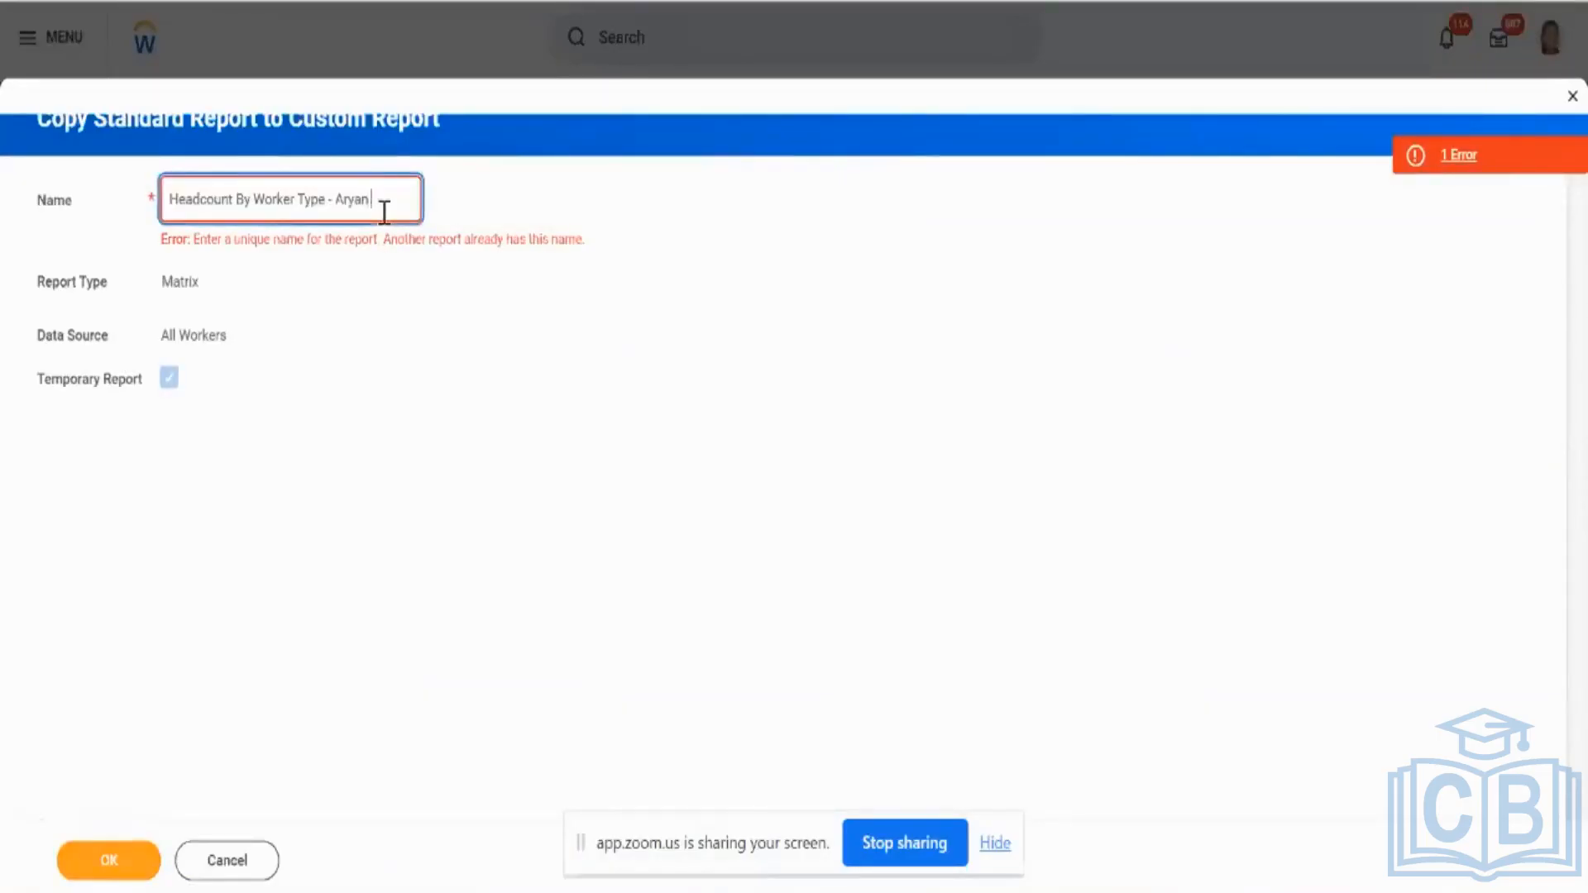
text(1)
click(128, 876)
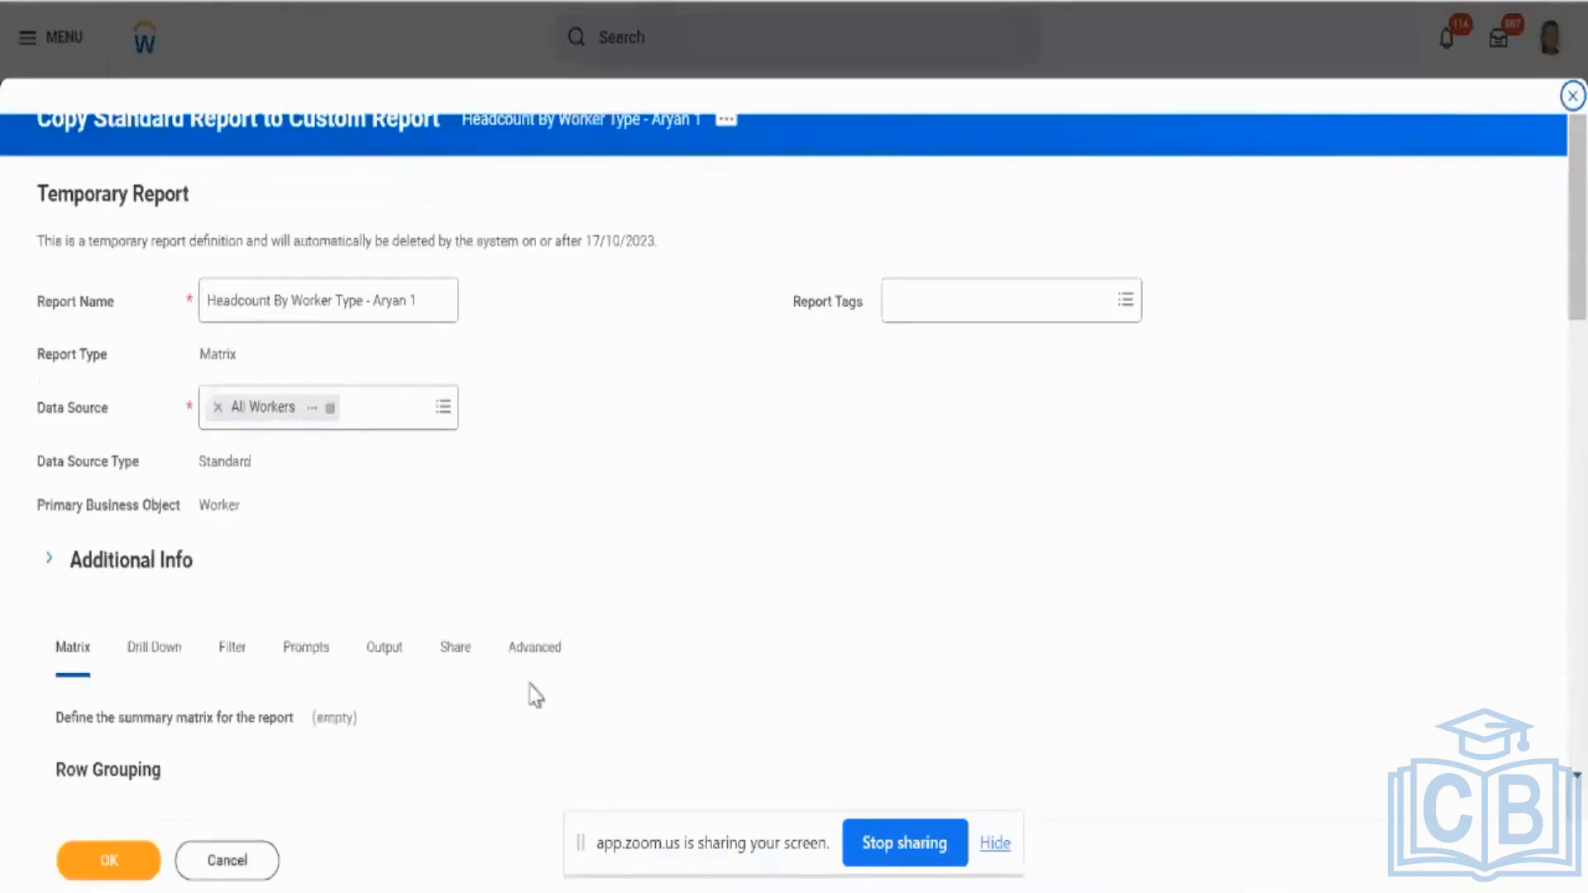
Examine the report definition sharing options of the copied report.
click(467, 676)
scroll(470, 673, down, 3)
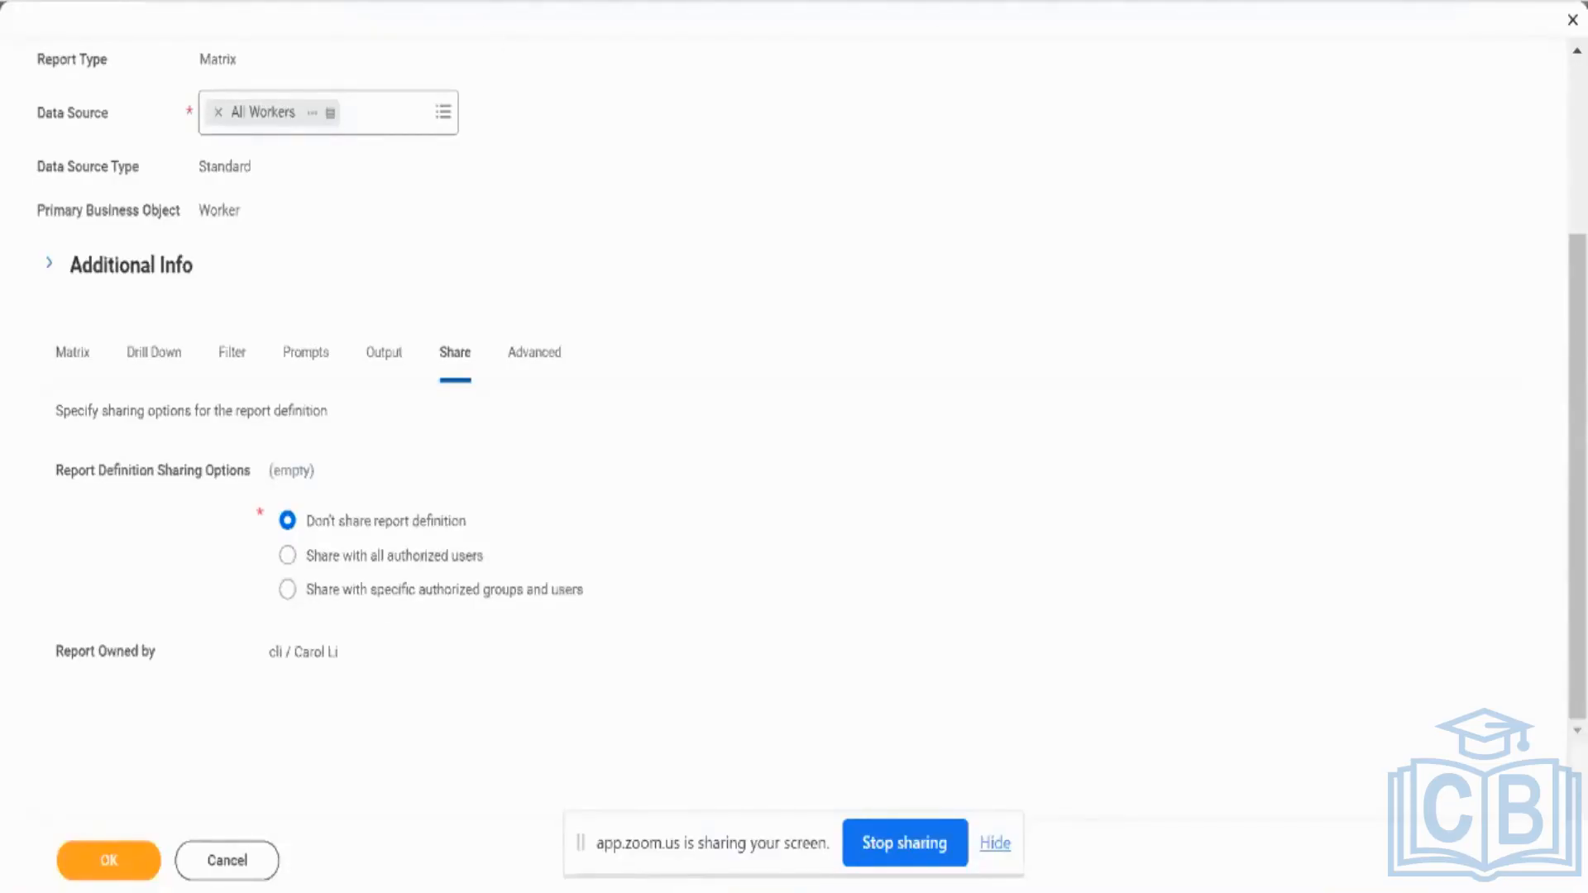
Review the Transferring Ownership of a Report slide in the presentation, and highlight the report owner in the copied report's sharing settings.
click(389, 2)
scroll(985, 518, down, 3)
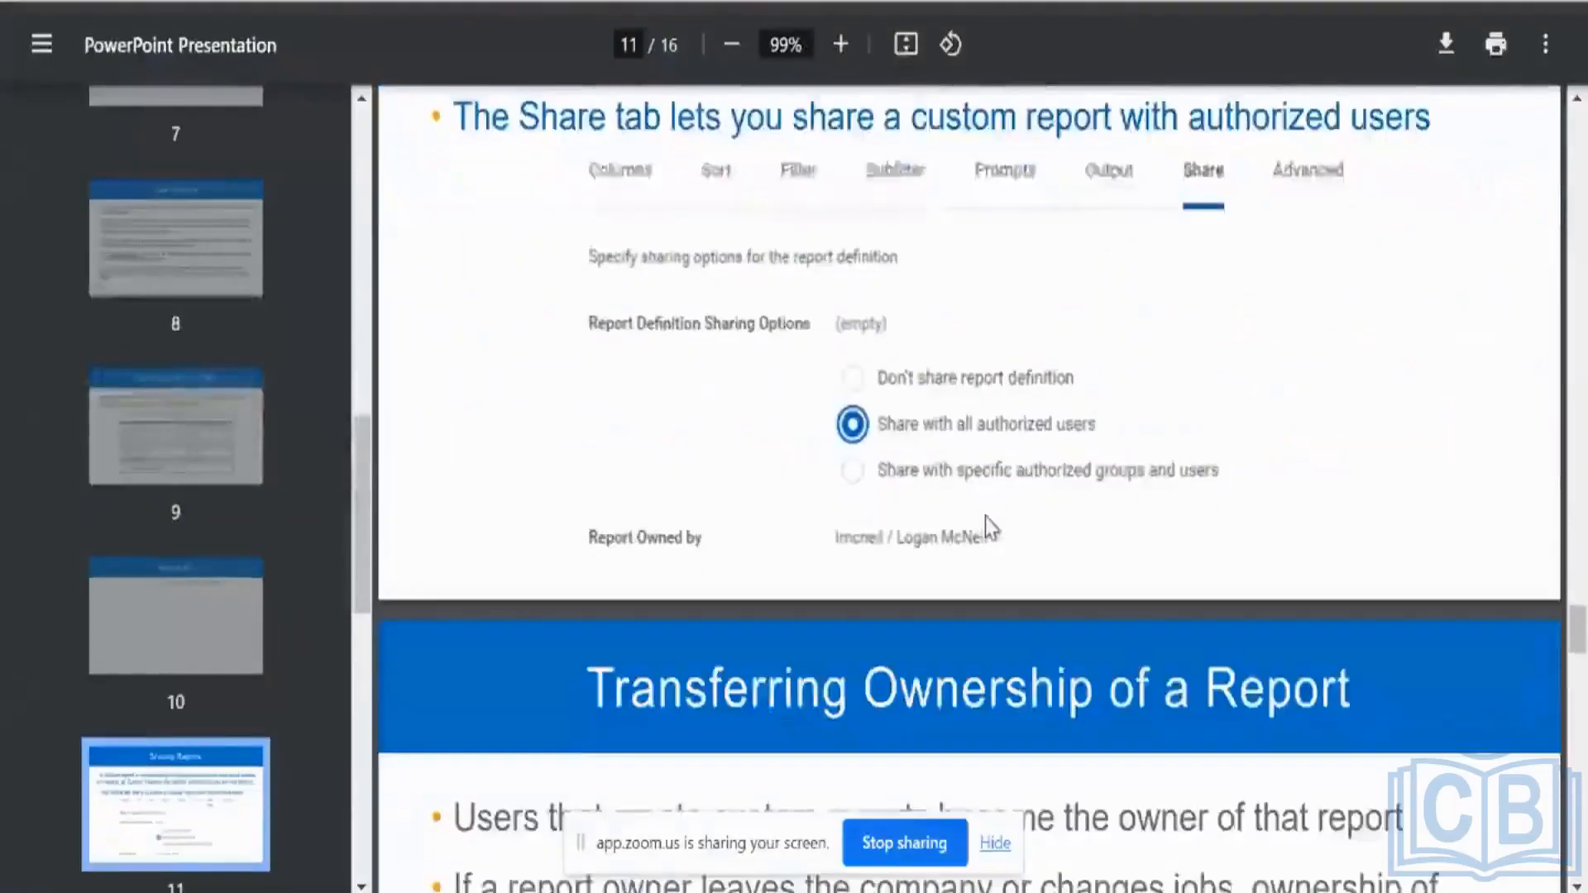
scroll(985, 518, down, 4)
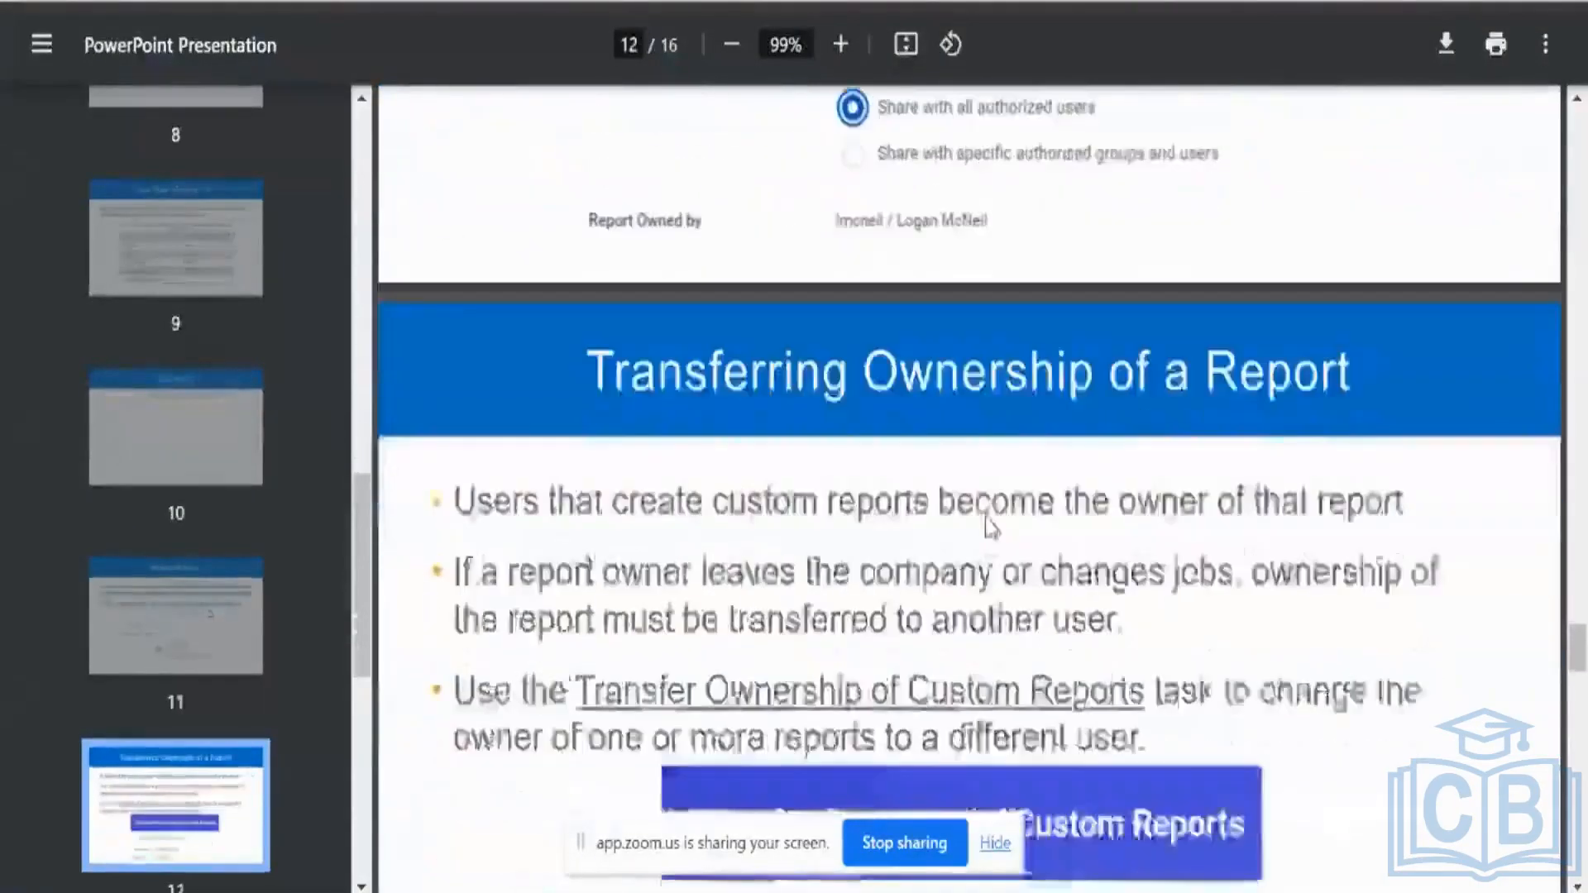
scroll(990, 527, down, 3)
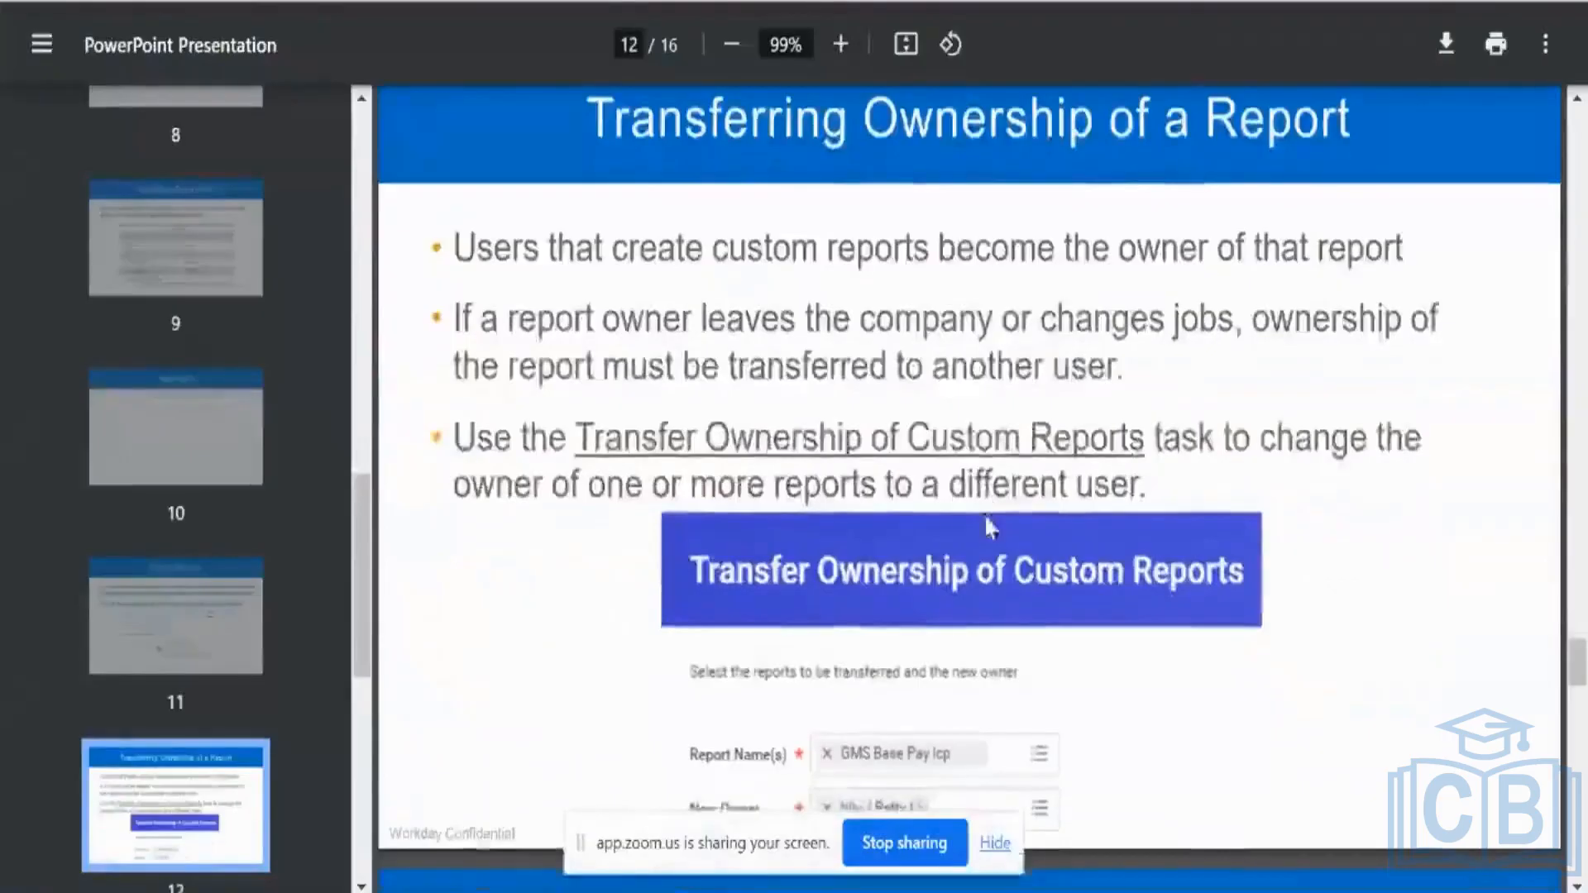
scroll(986, 519, up, 1)
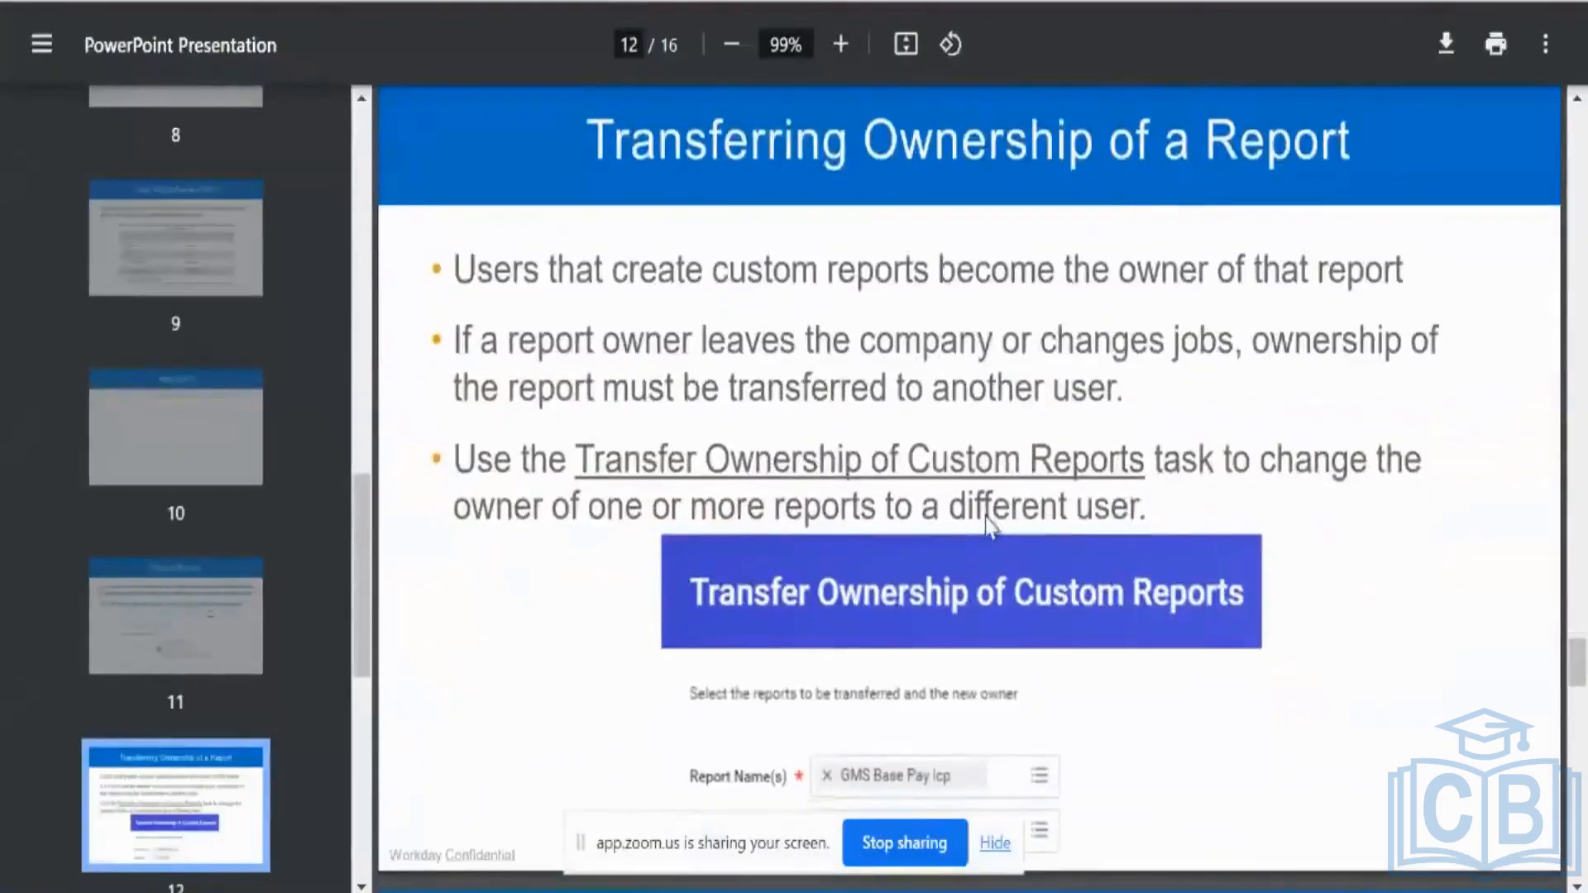
scroll(988, 527, down, 1)
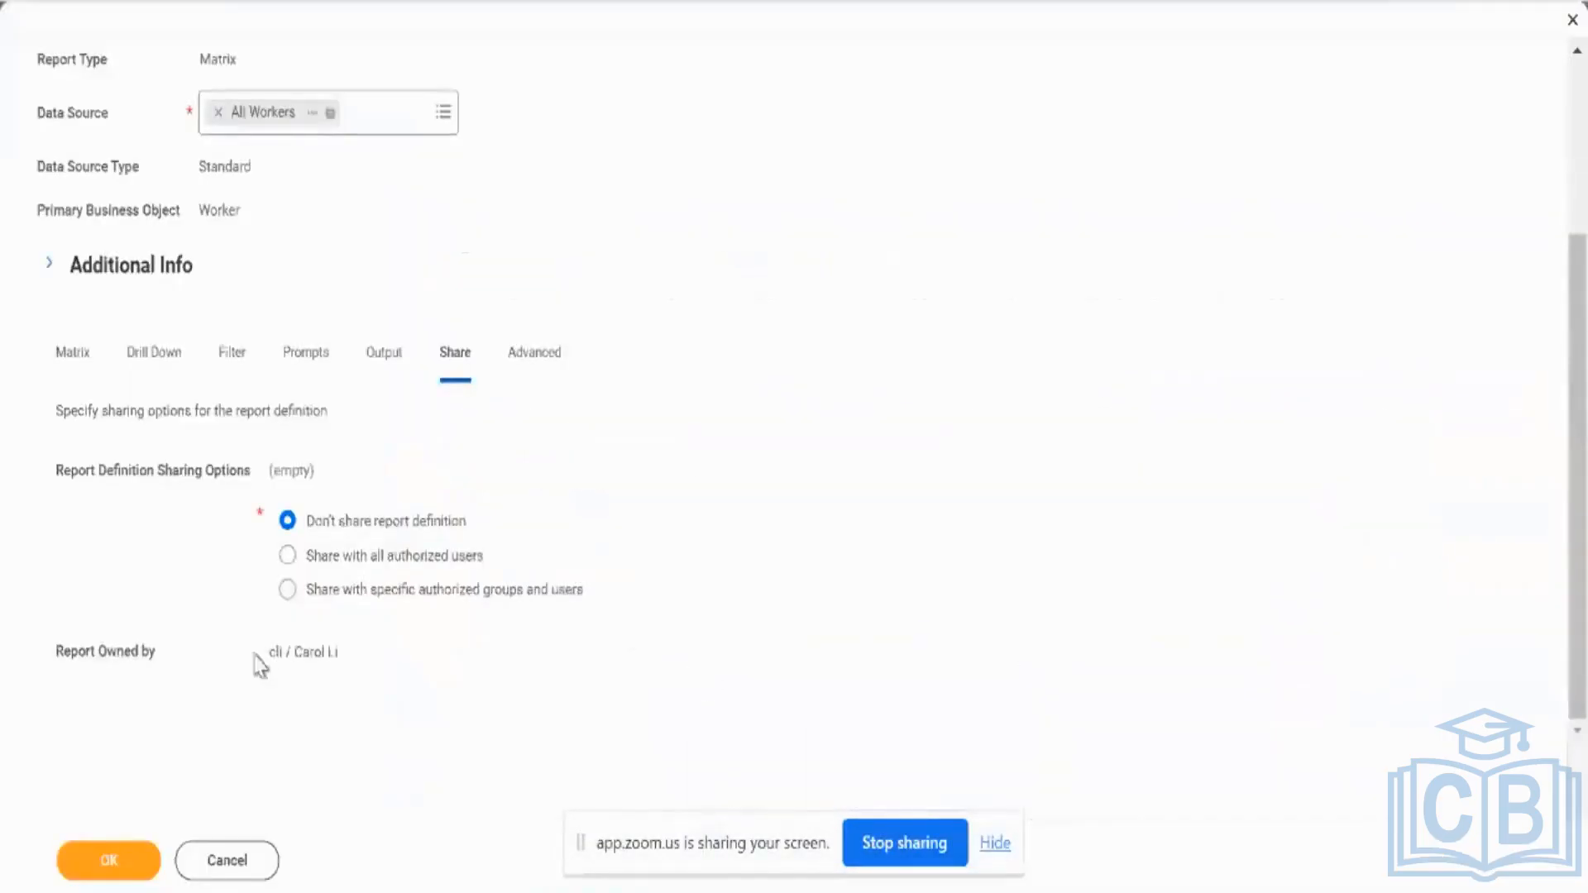
triple_click(285, 649)
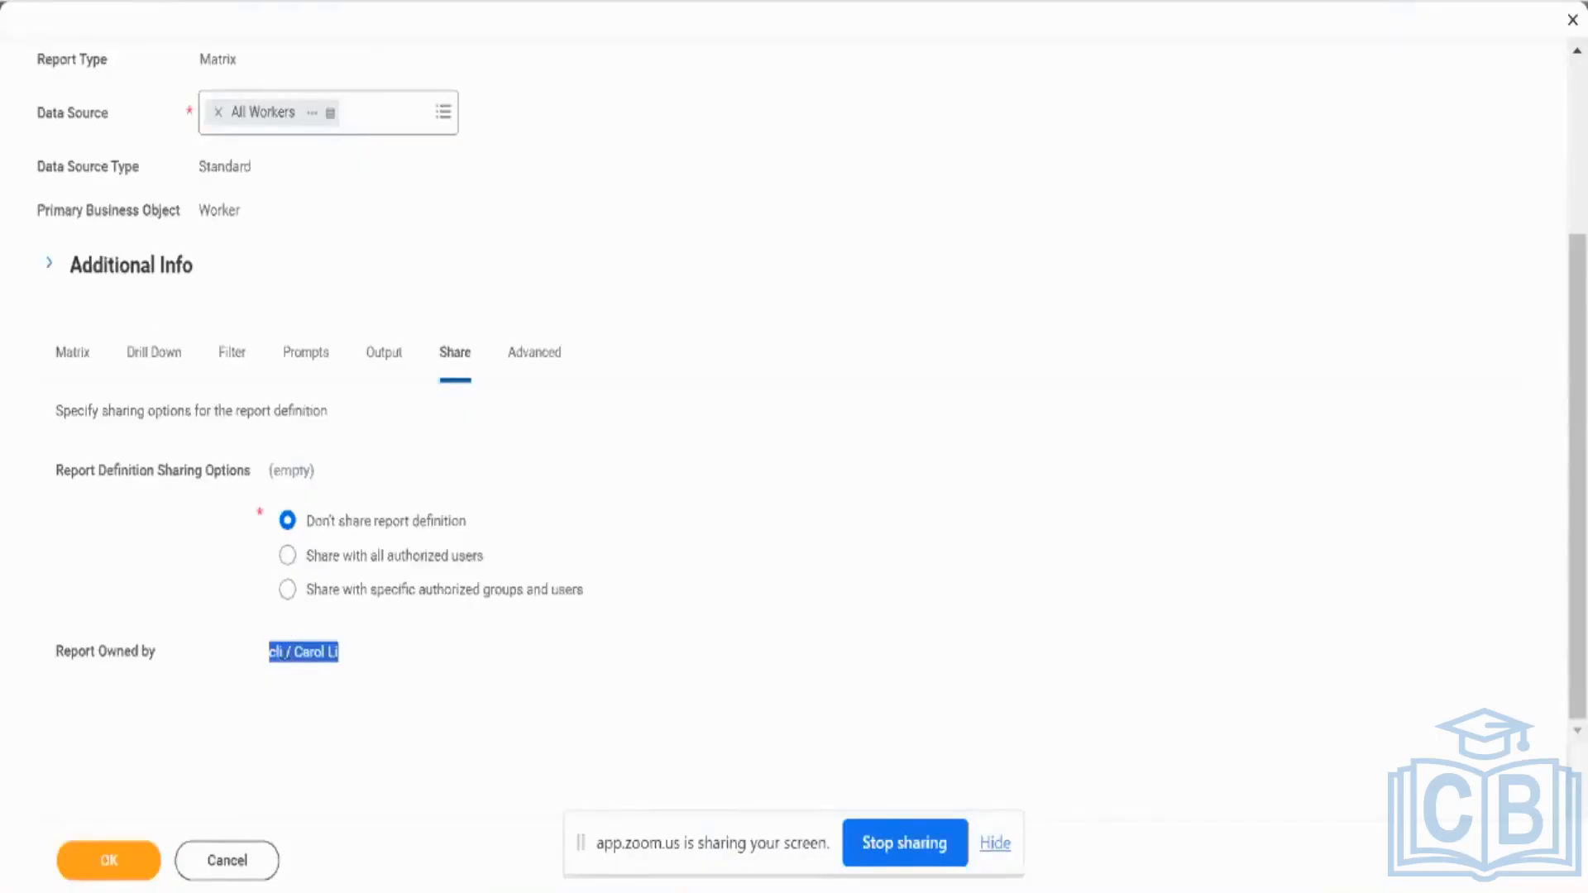
Return to the presentation and advance to the Scheduling Reports slide to review the scheduling options.
key(ctrl+Tab)
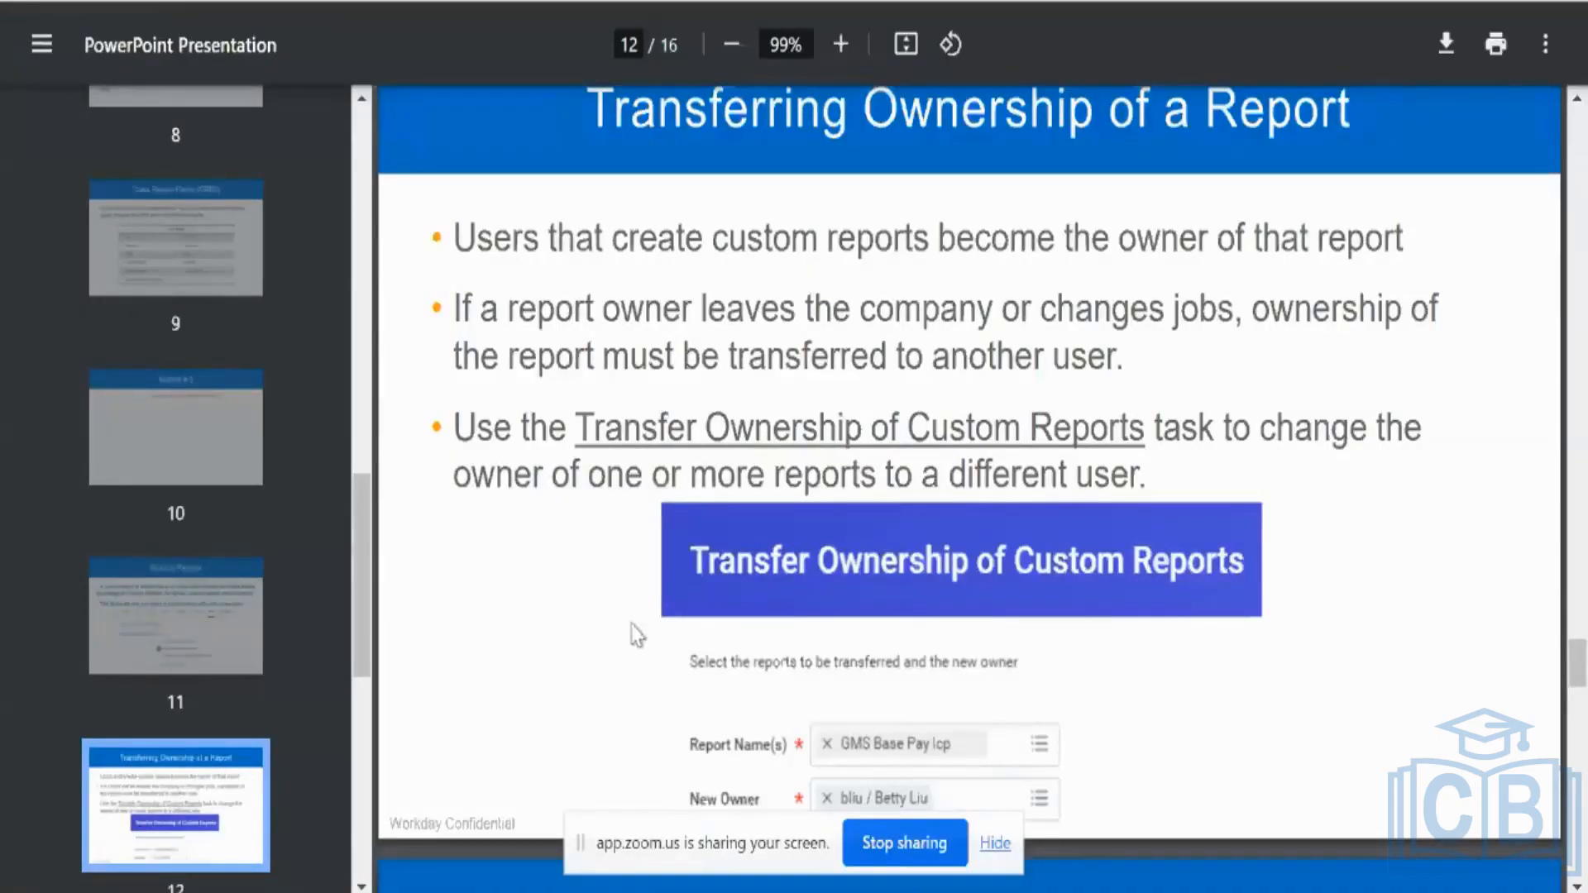
scroll(282, 612, down, 5)
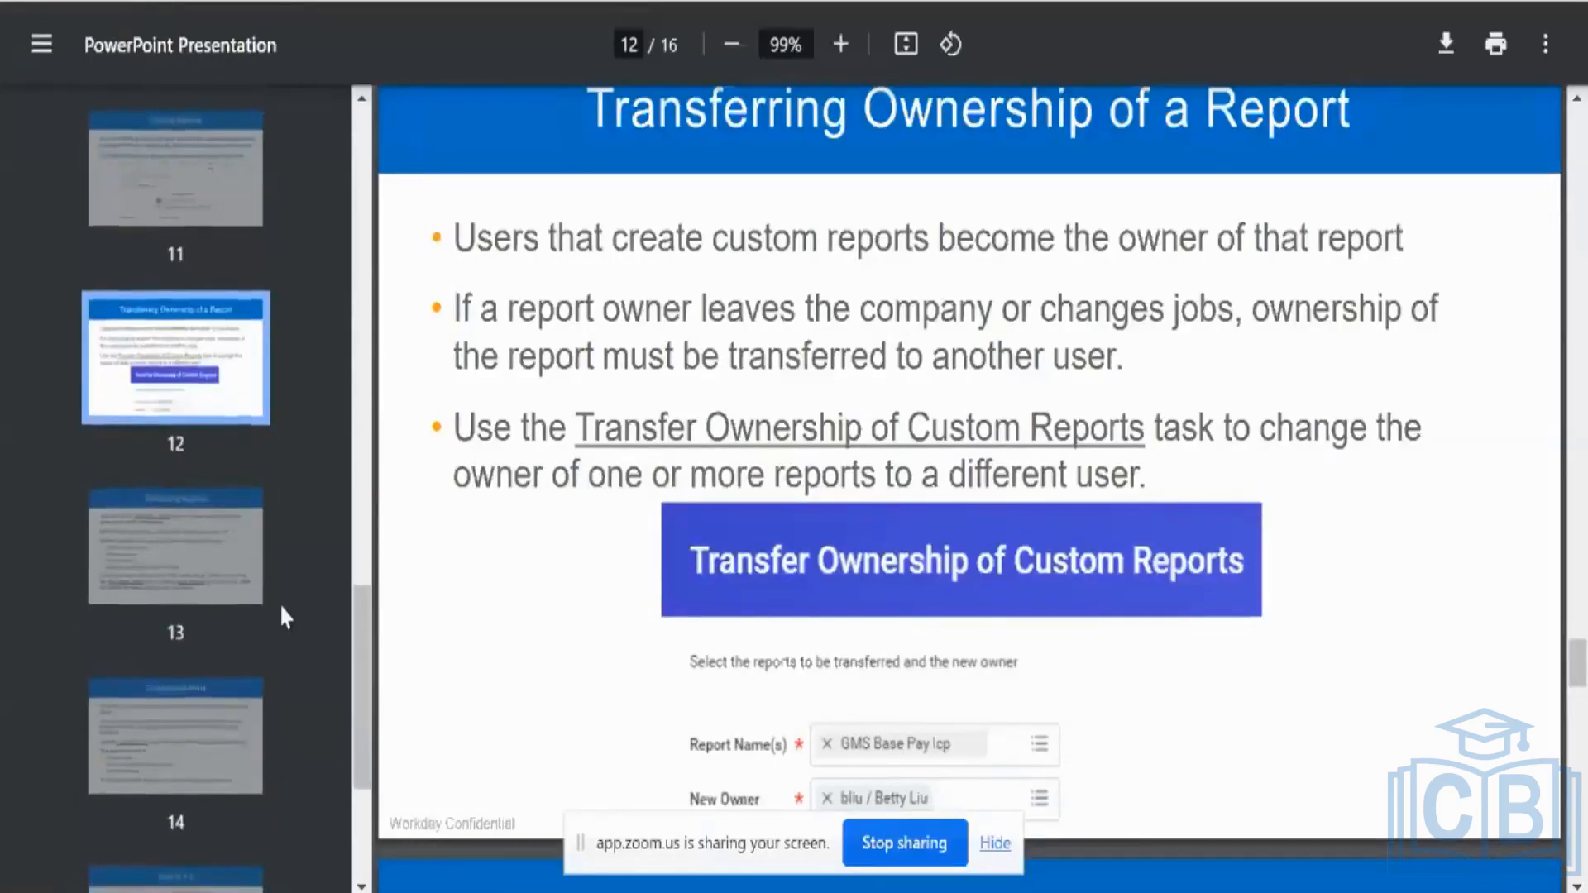
scroll(281, 608, down, 3)
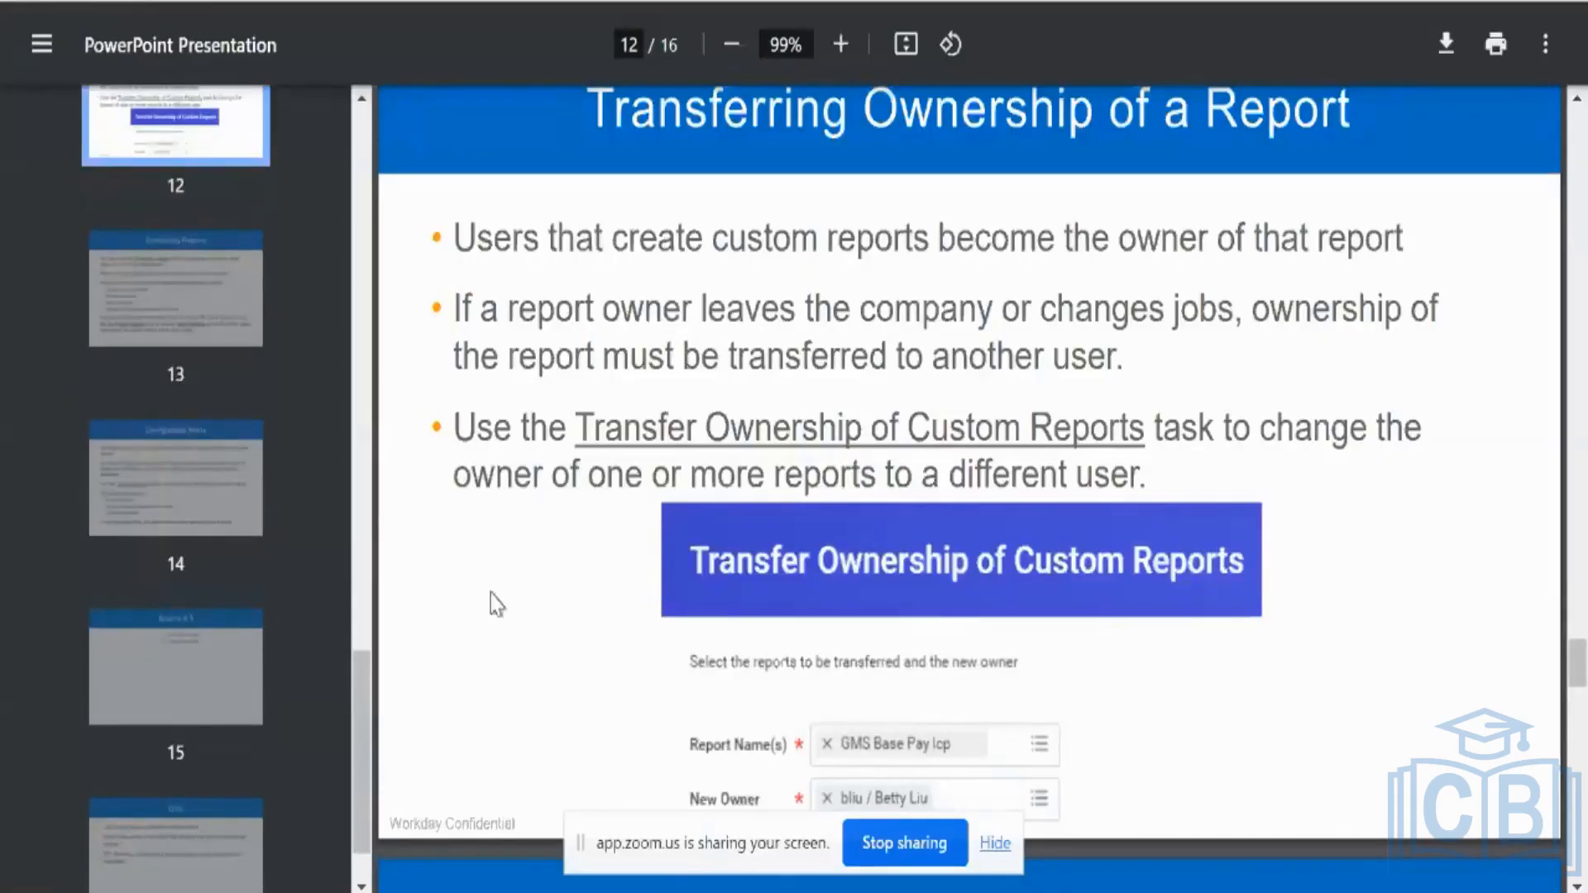
scroll(514, 594, down, 3)
scroll(519, 606, down, 5)
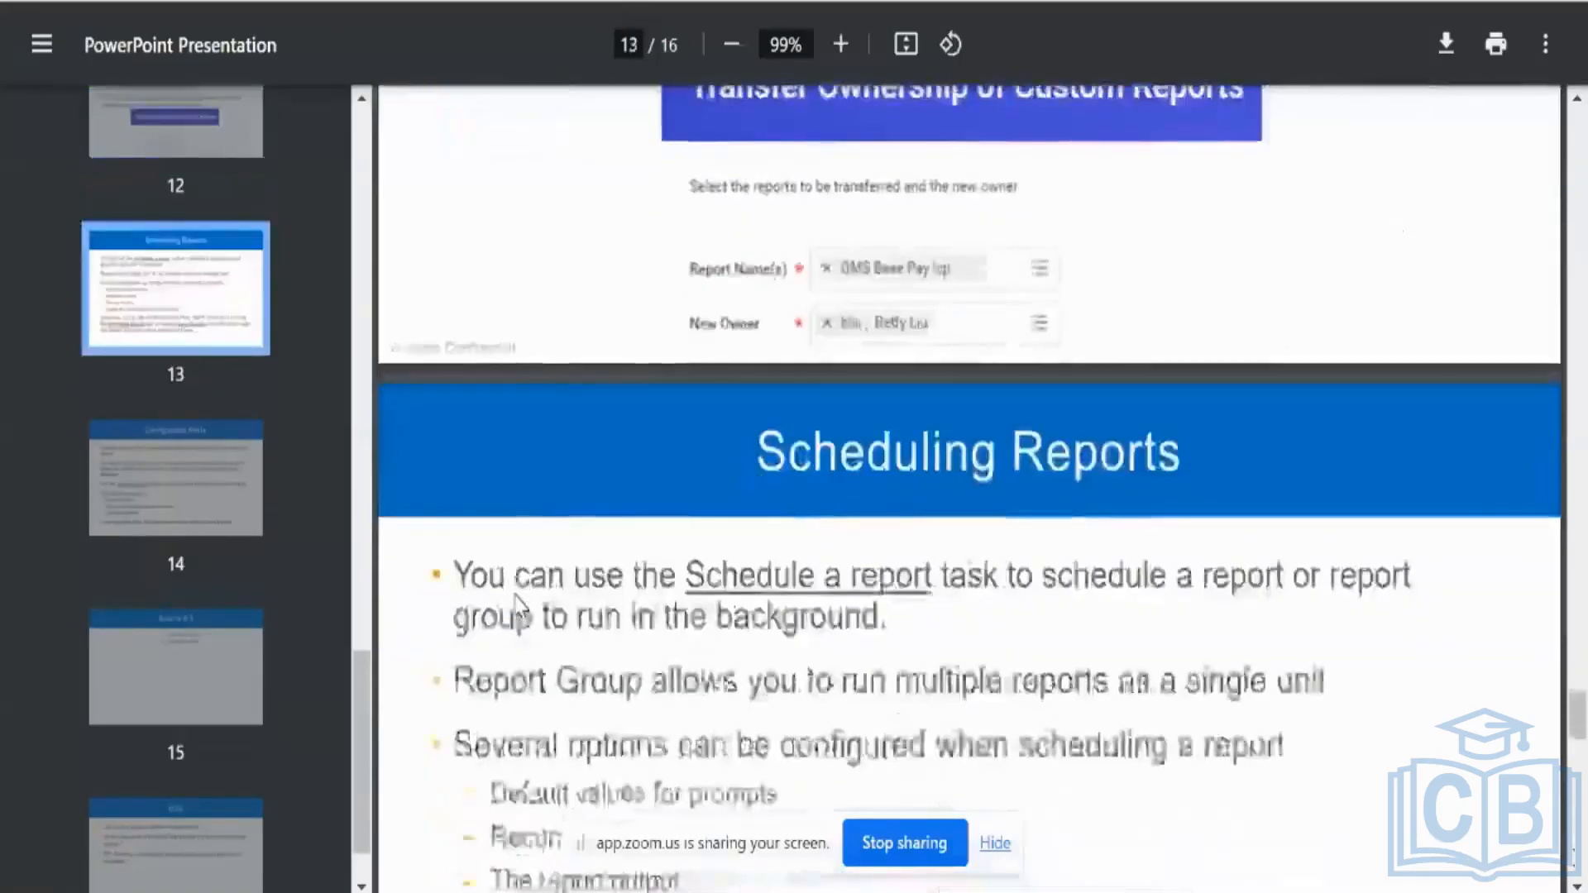
scroll(514, 608, up, 2)
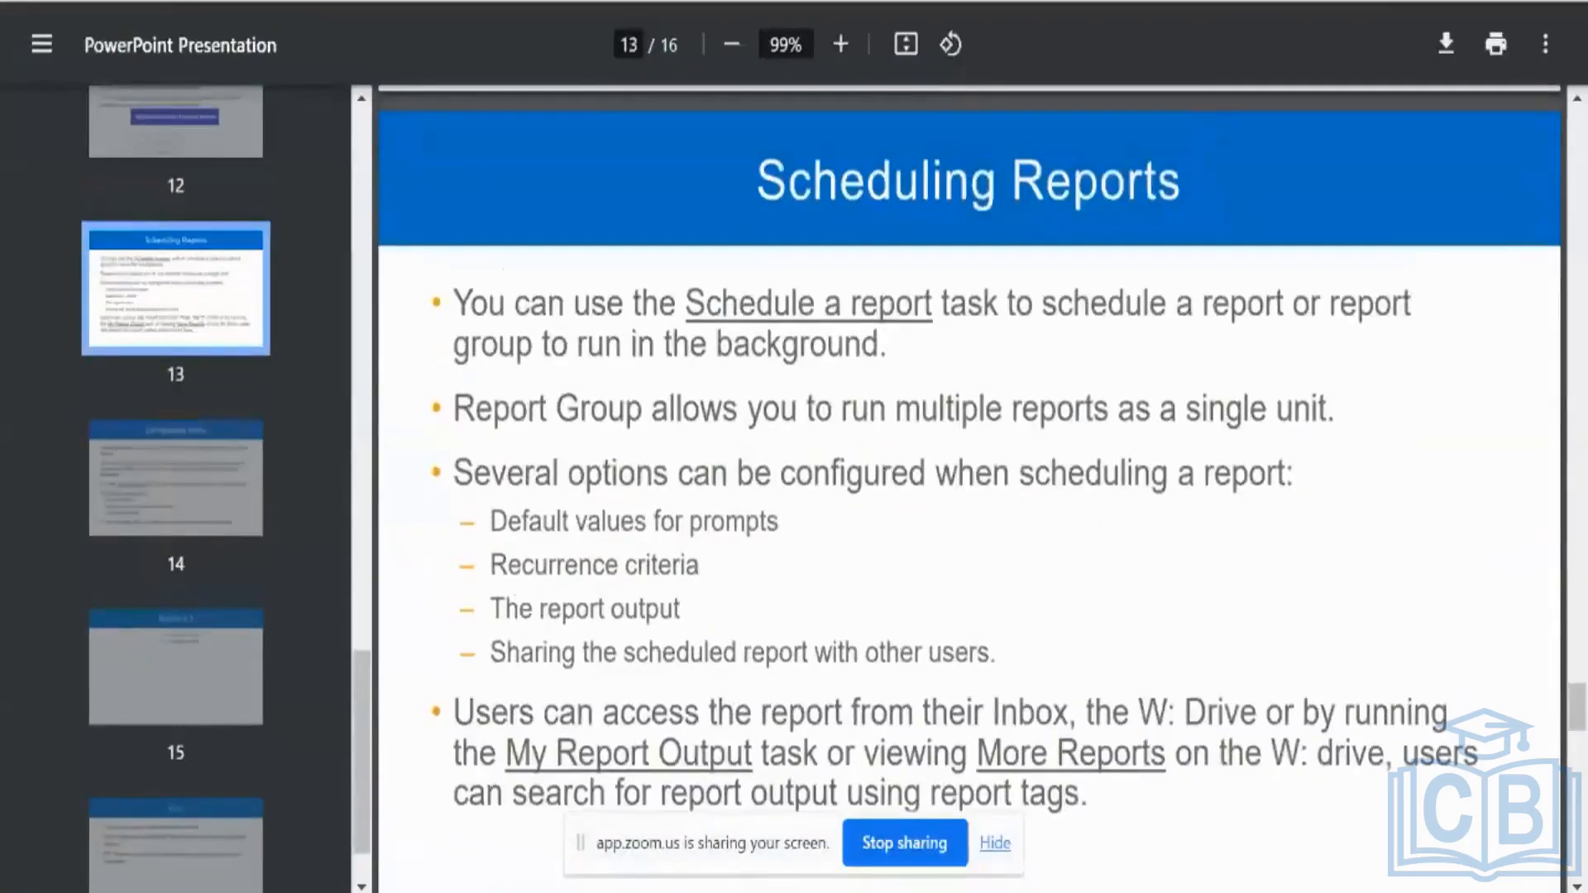
Return to Workday, save the copied custom report, and start scheduling it from its related actions.
key(ctrl+Tab)
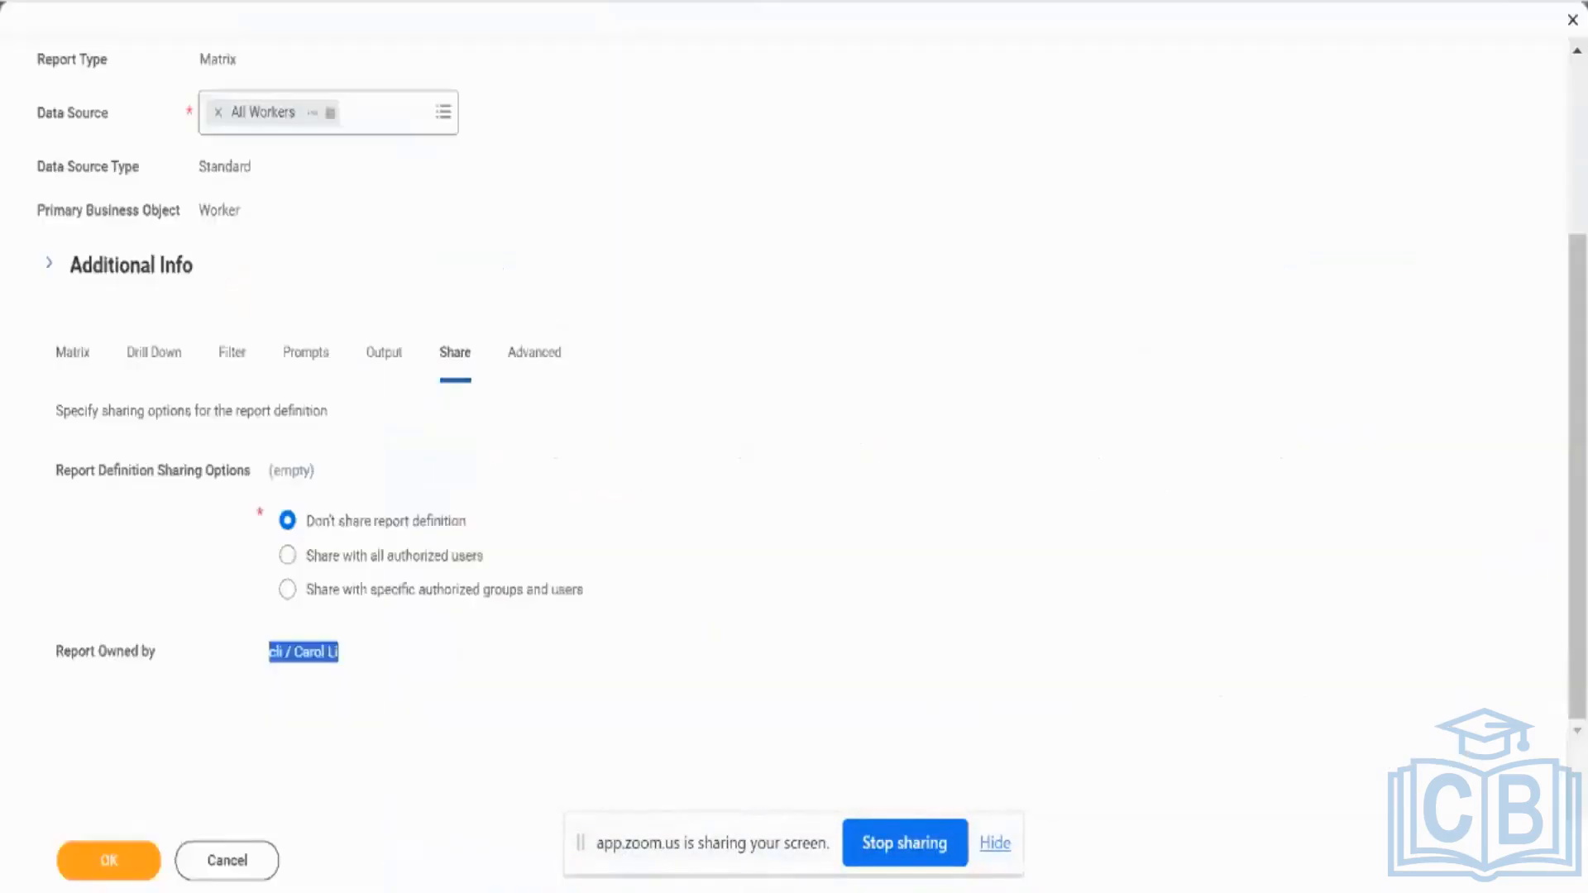
click(116, 856)
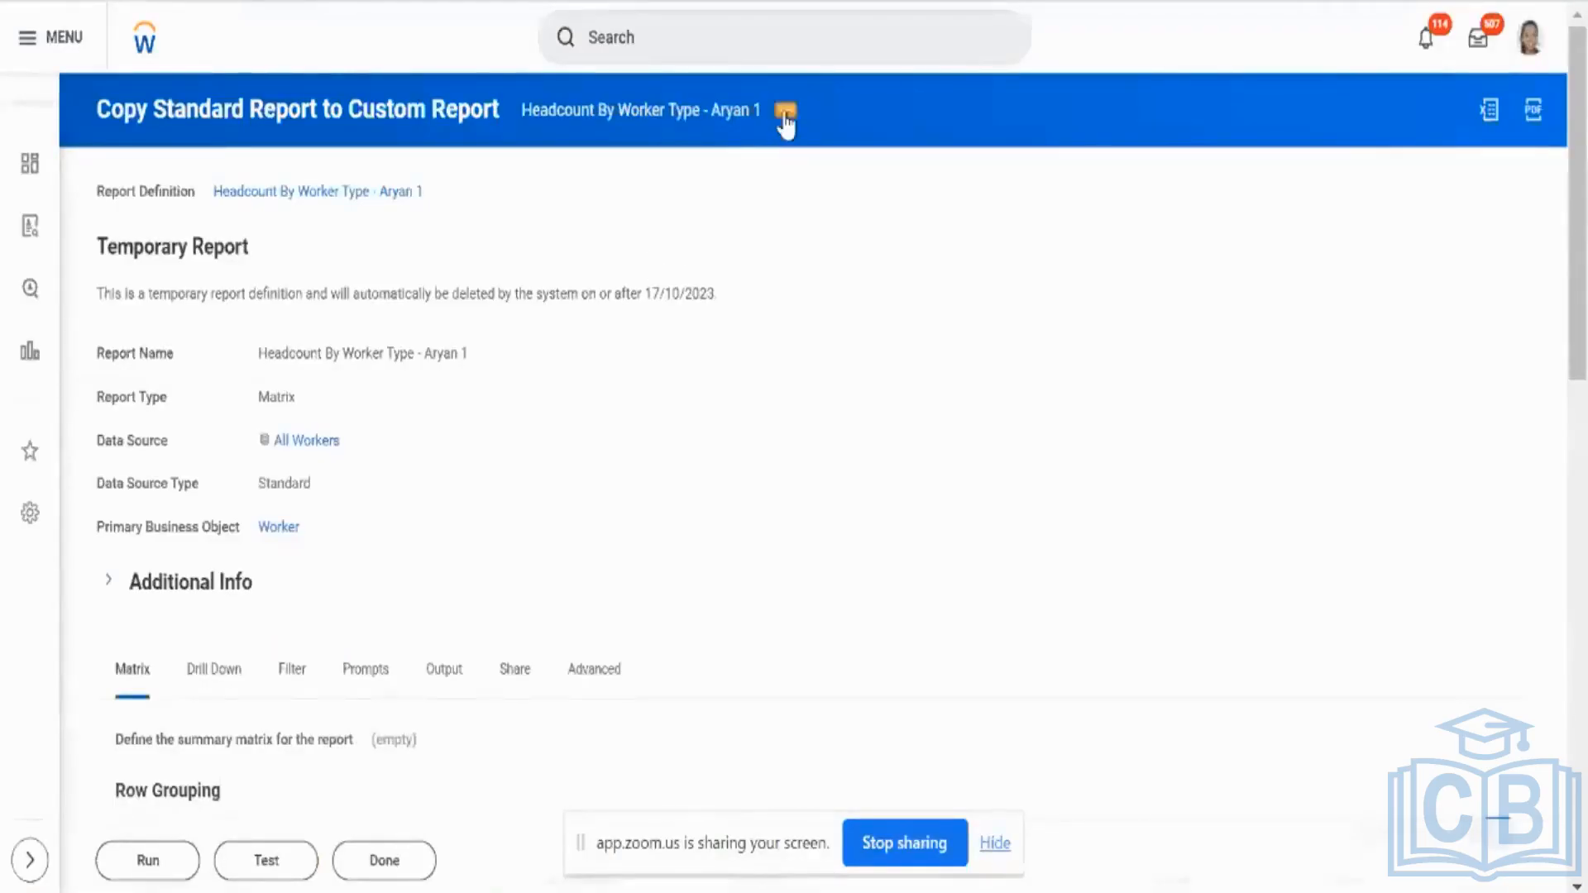
click(785, 112)
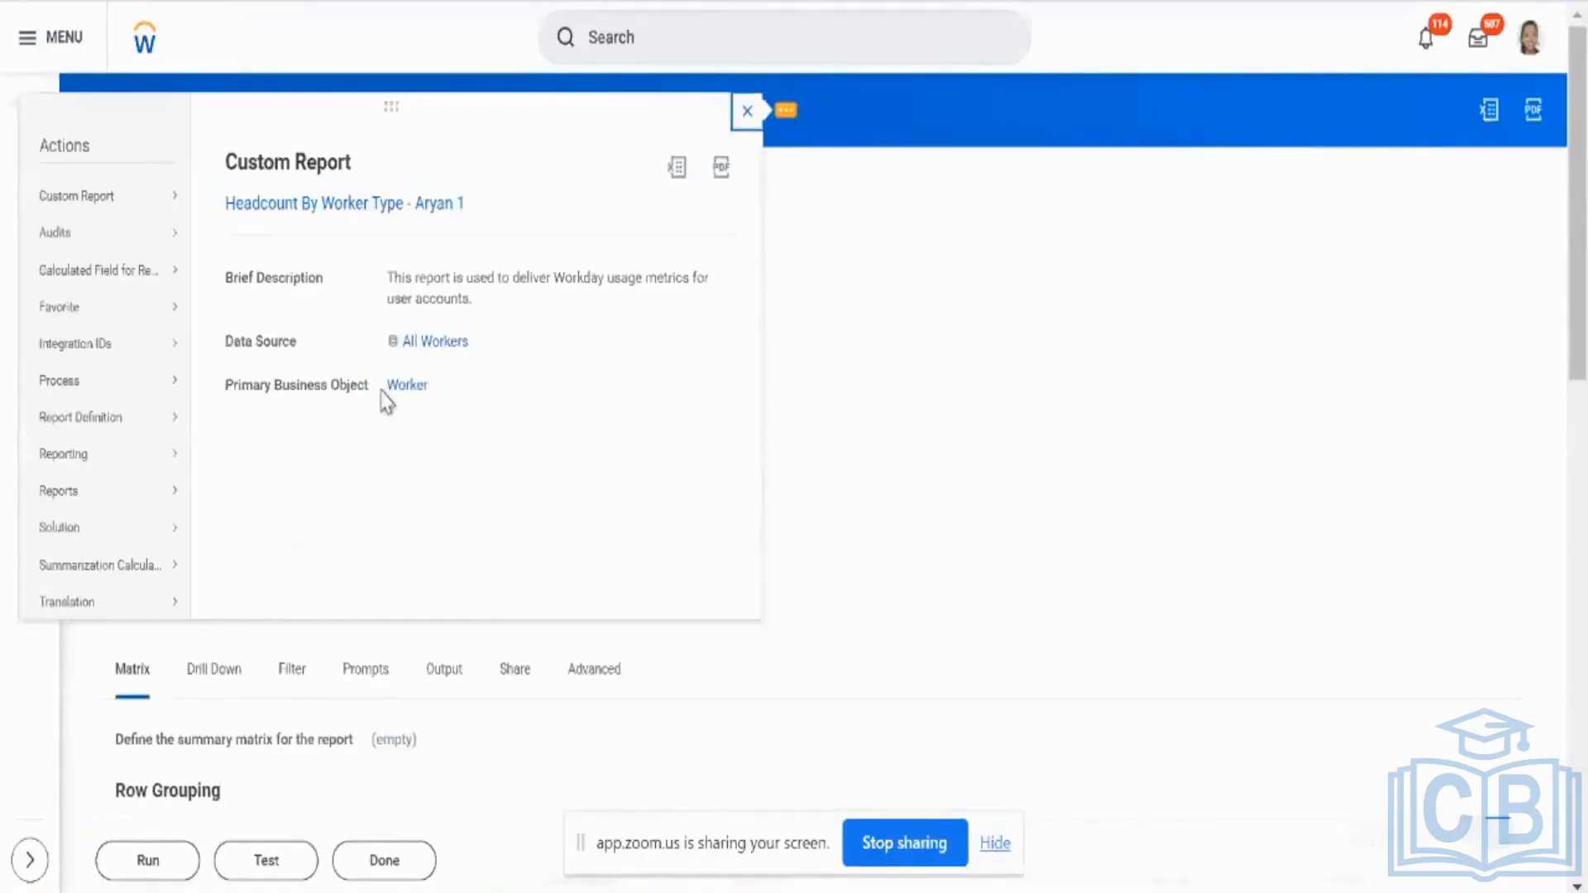
mouse_move(160, 201)
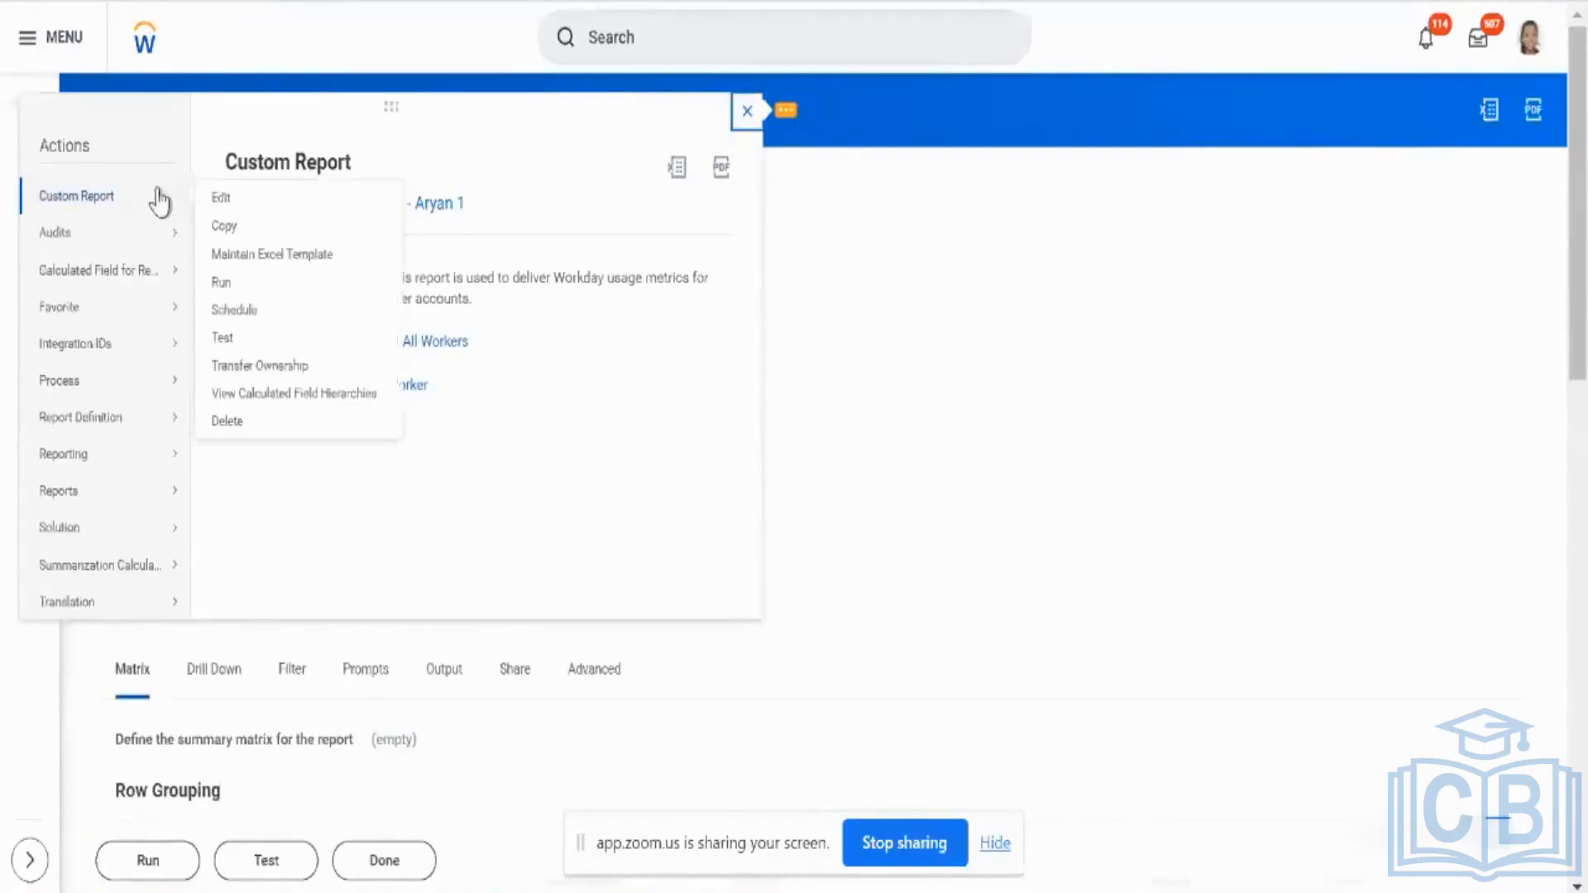
click(232, 311)
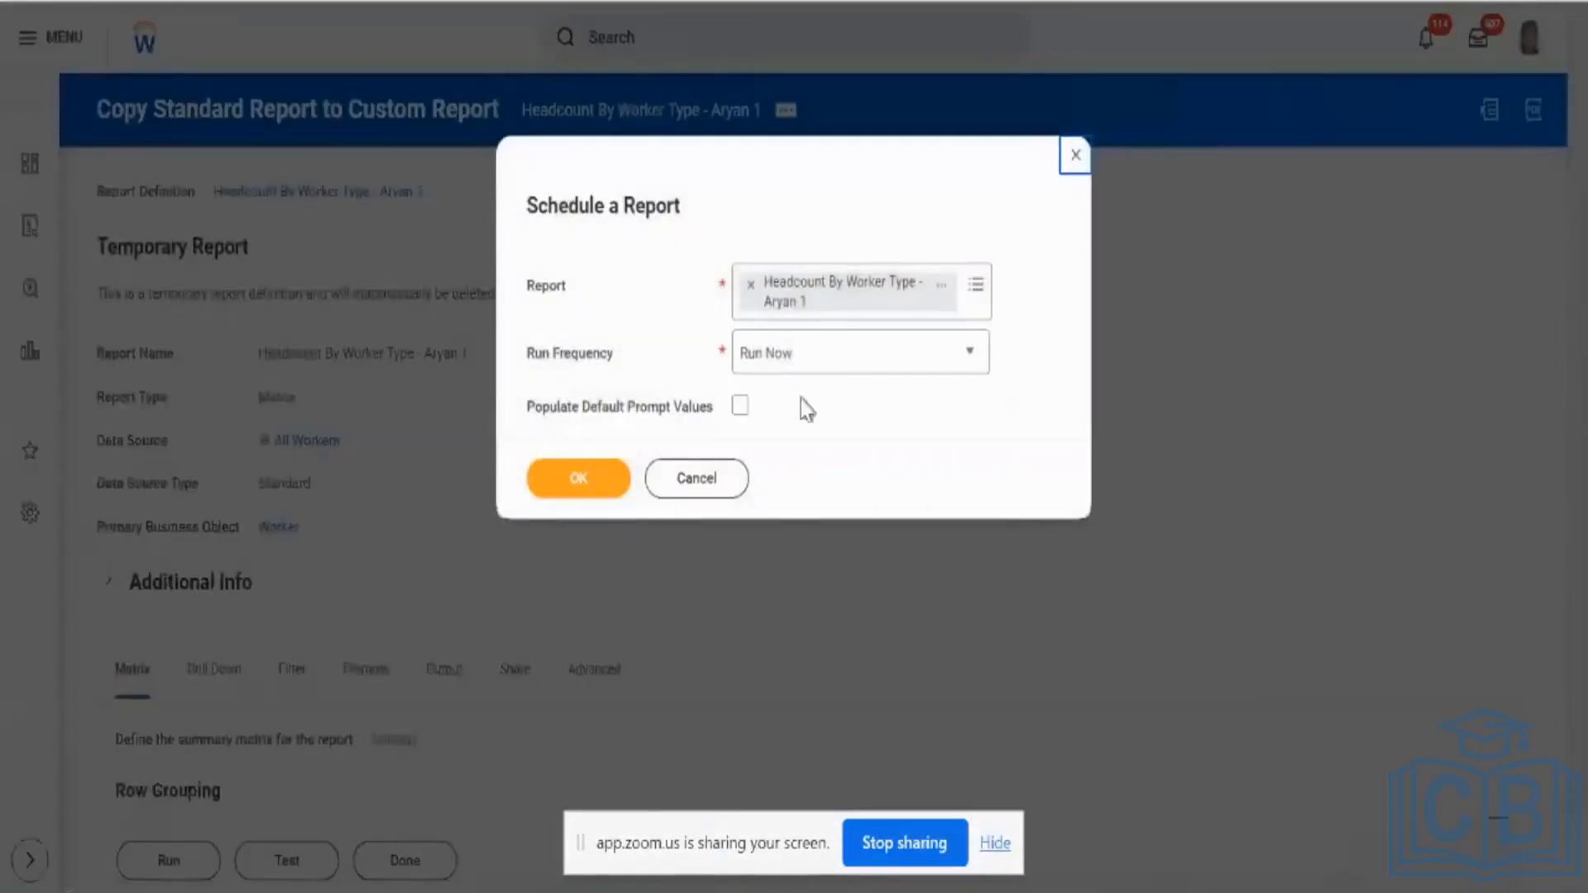
Set the run frequency of the scheduled report to Daily Recurrence and continue to the detailed schedule settings.
click(811, 351)
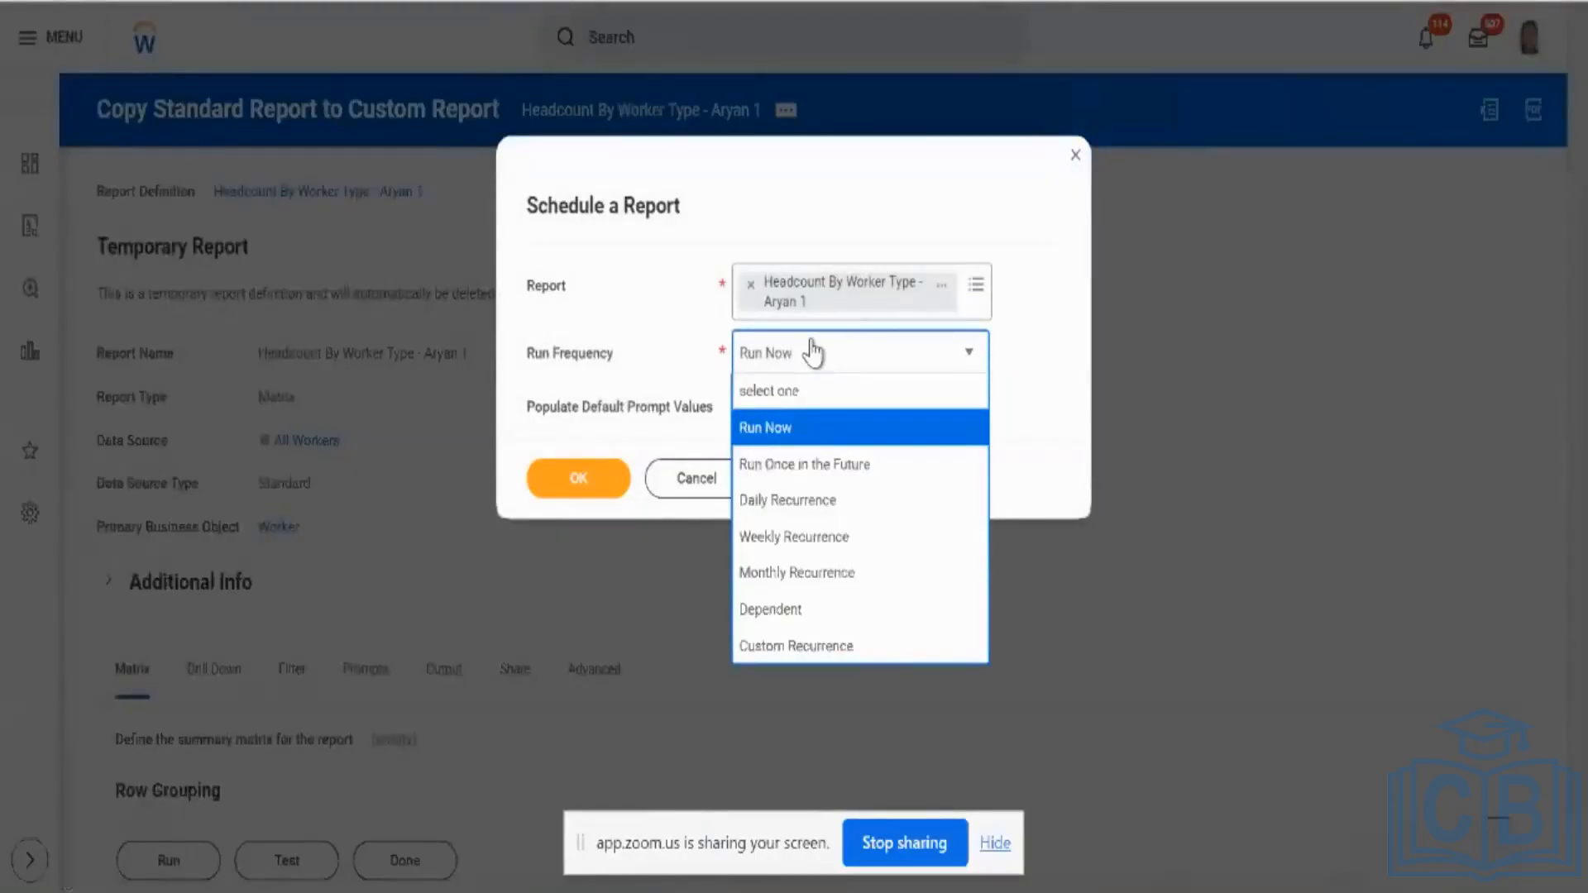
click(797, 503)
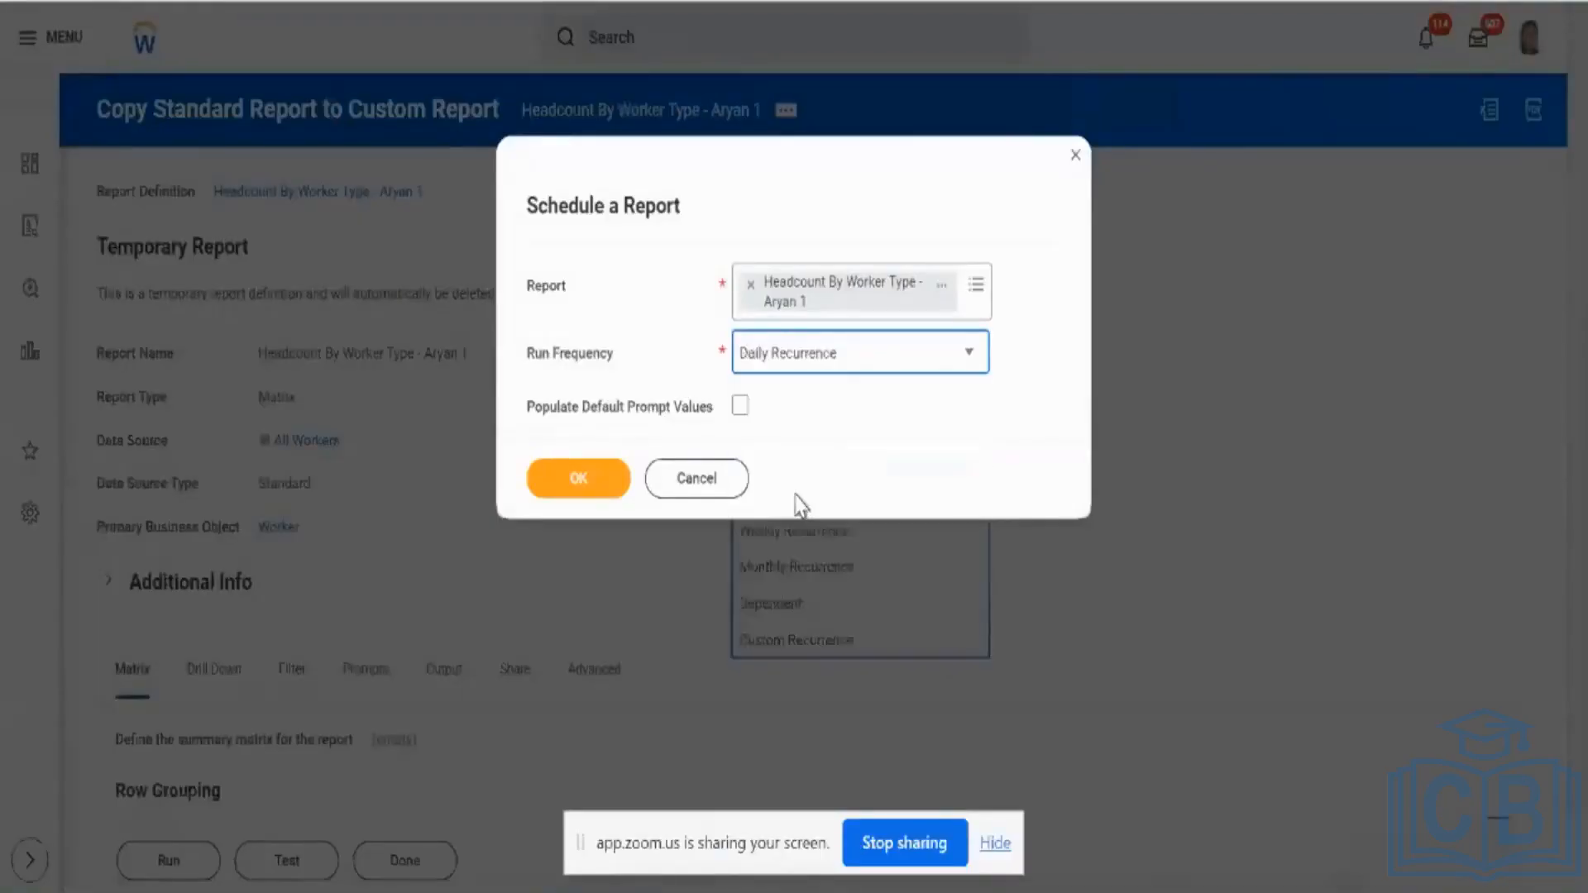
click(597, 495)
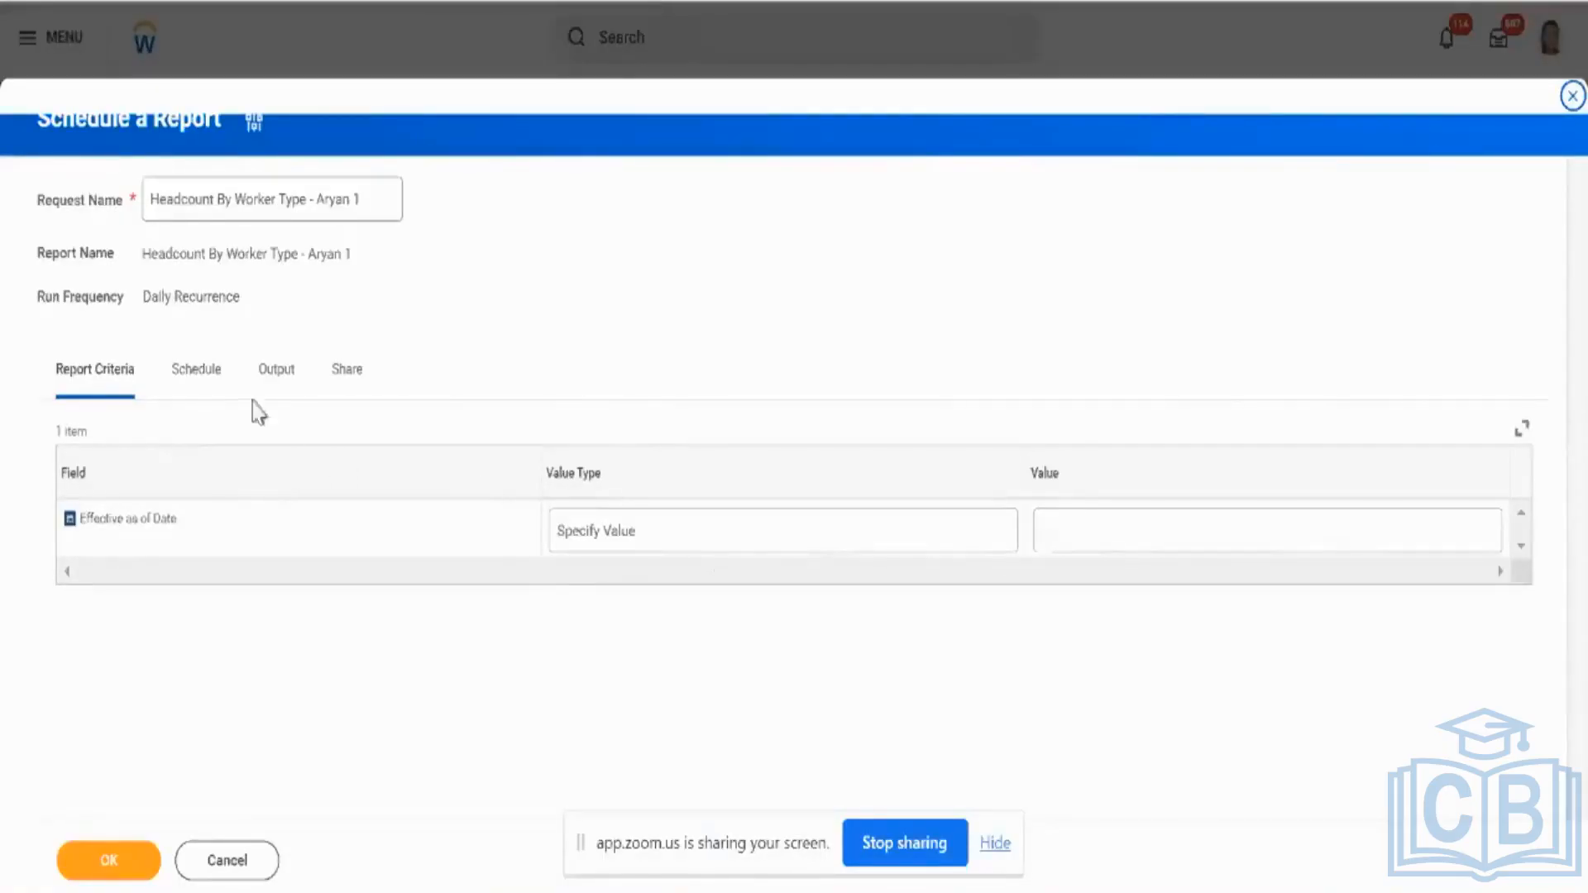
Open the report's daily schedule settings and look through the available priority options without changing the selection.
click(220, 385)
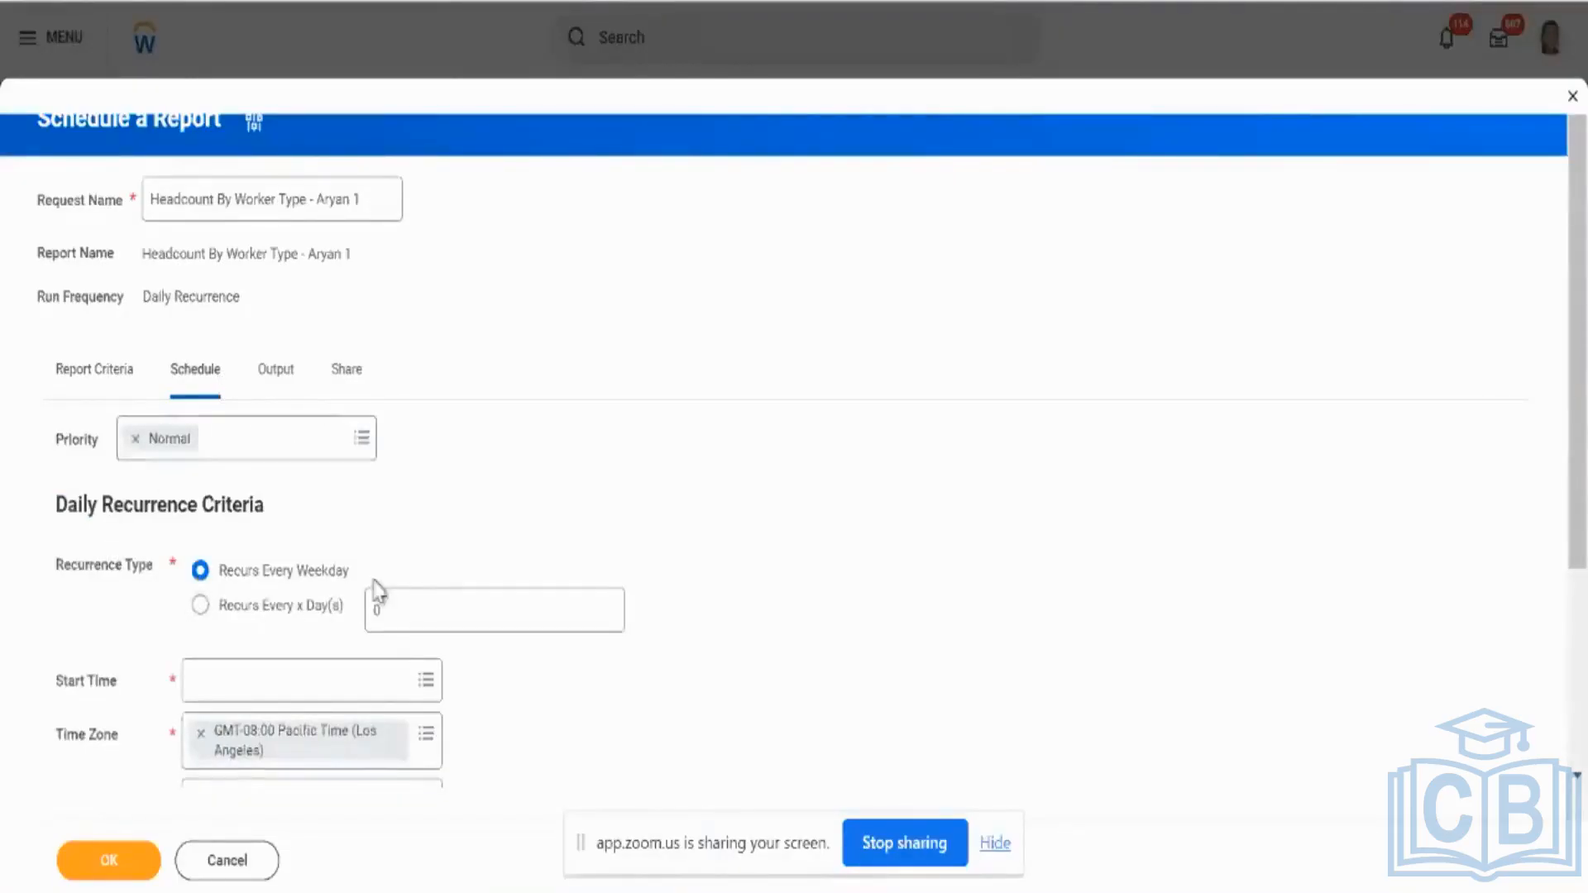
click(249, 449)
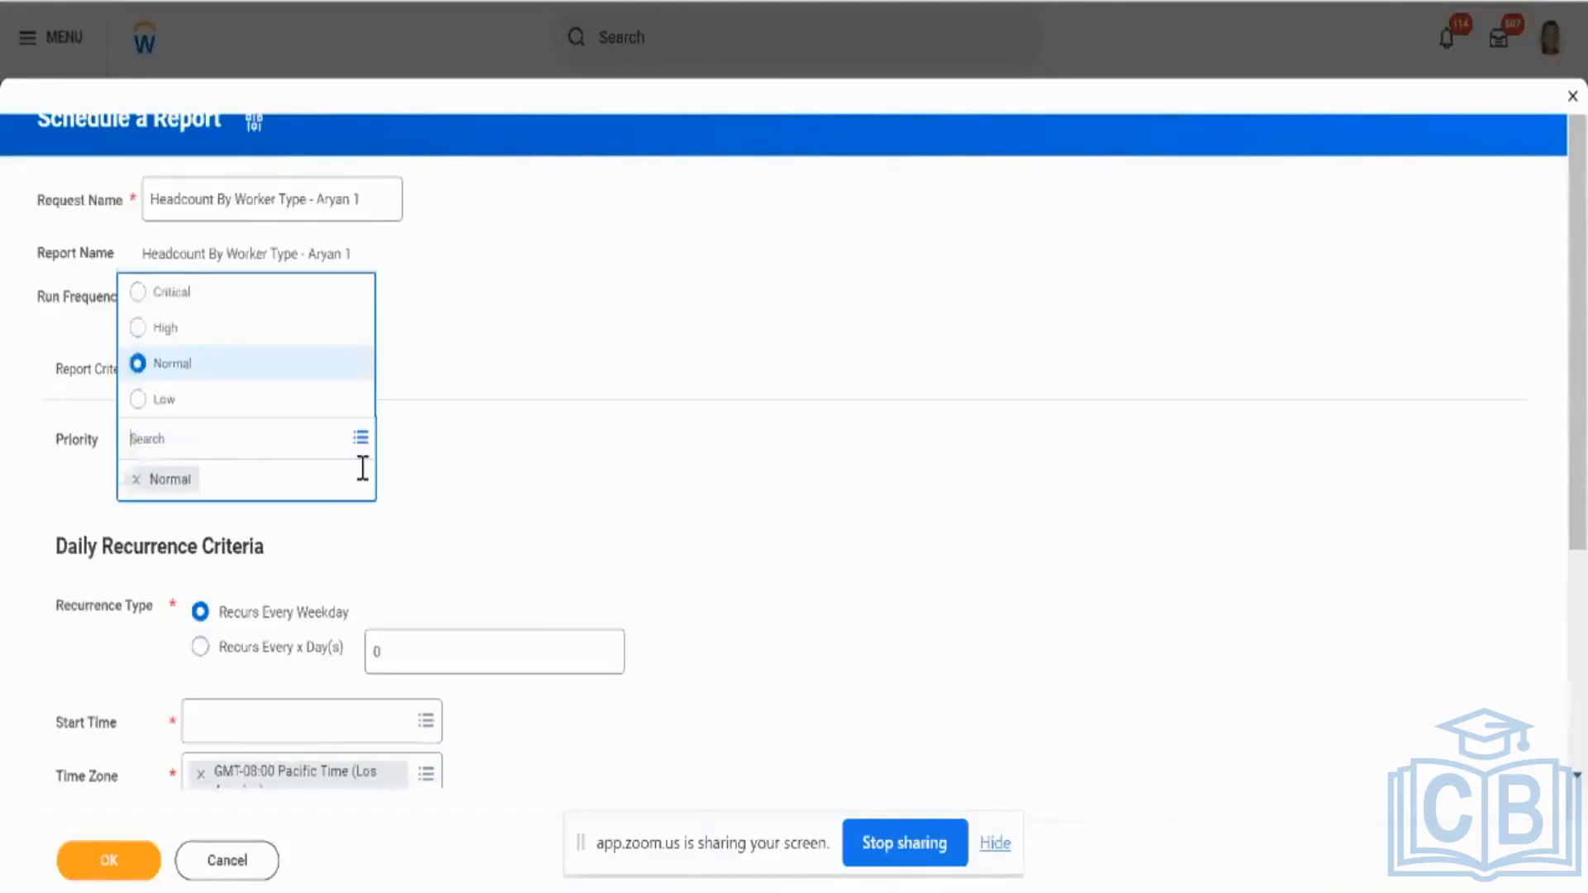
click(394, 447)
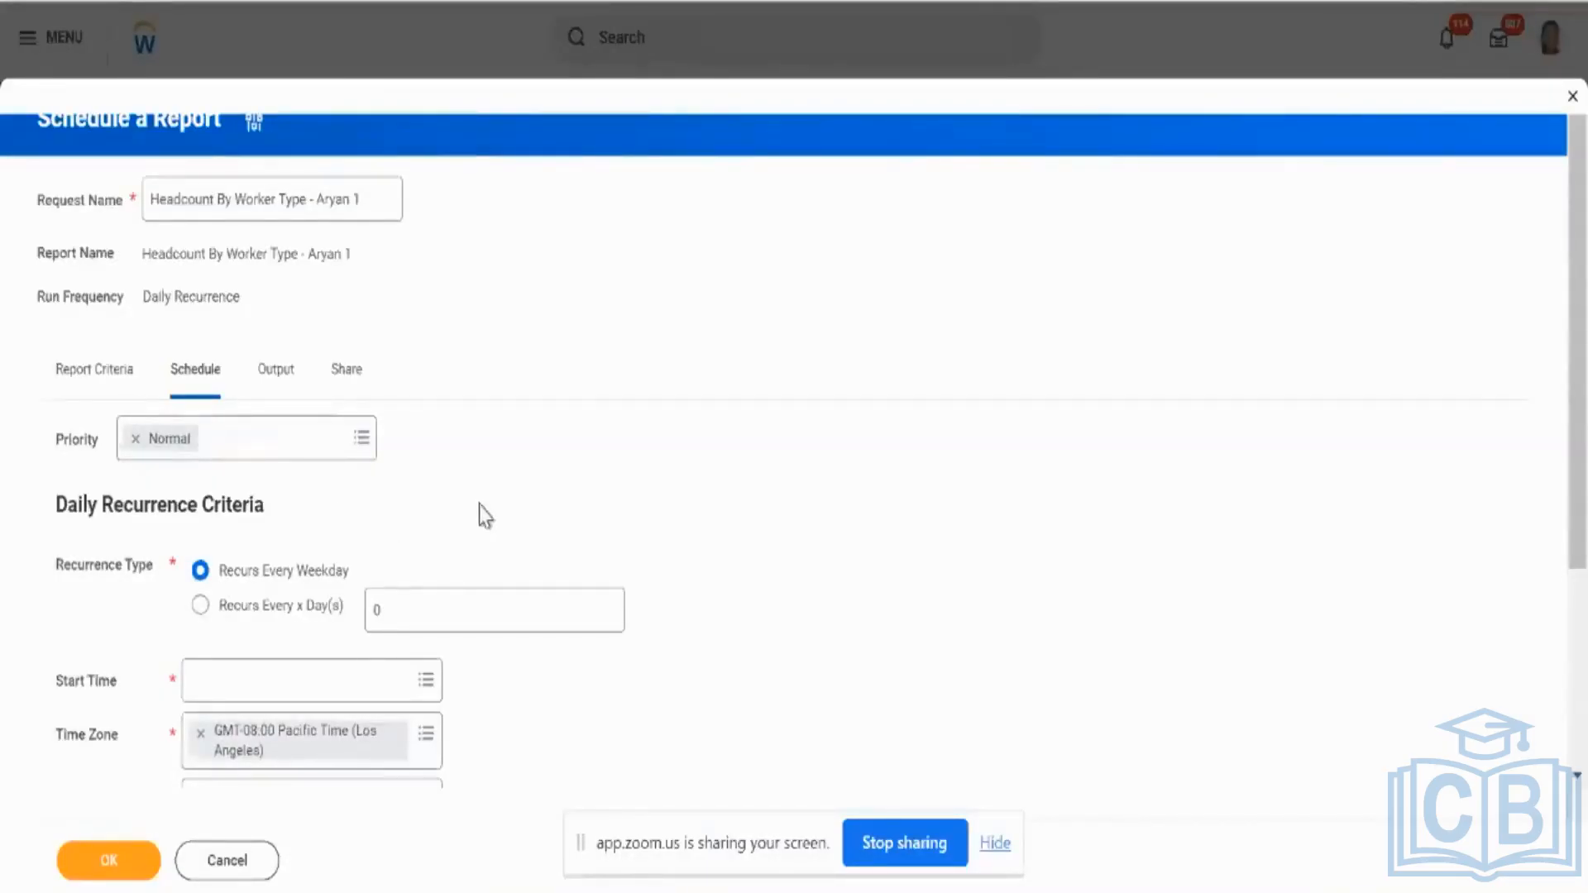
Review the daily recurrence criteria and output settings of the scheduled report, and try the option to share its output with other users.
scroll(479, 505, down, 2)
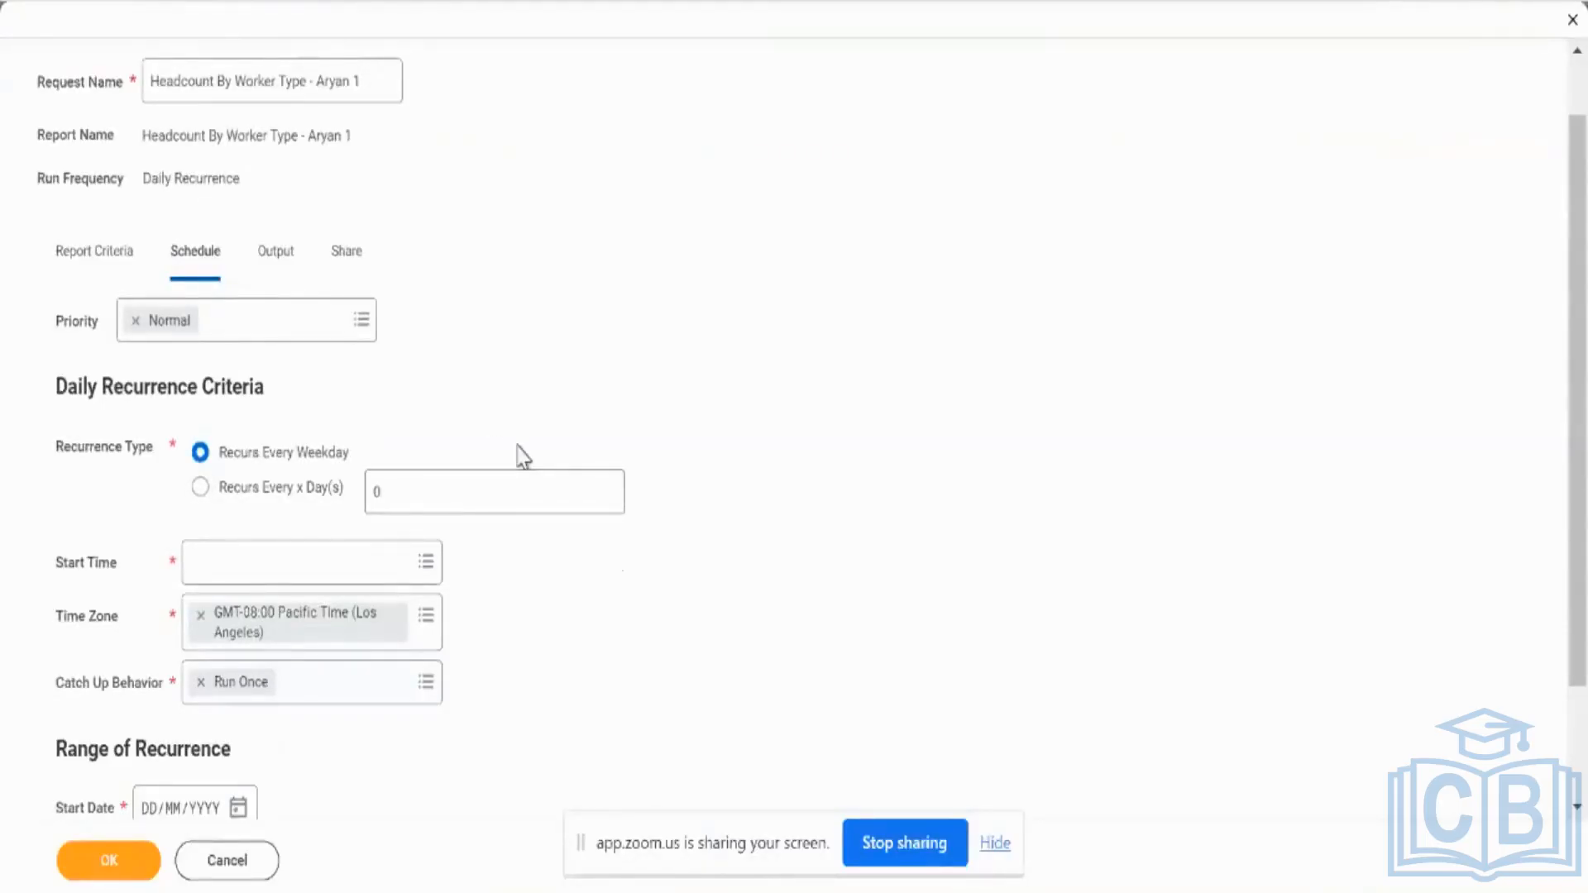
scroll(523, 455, down, 2)
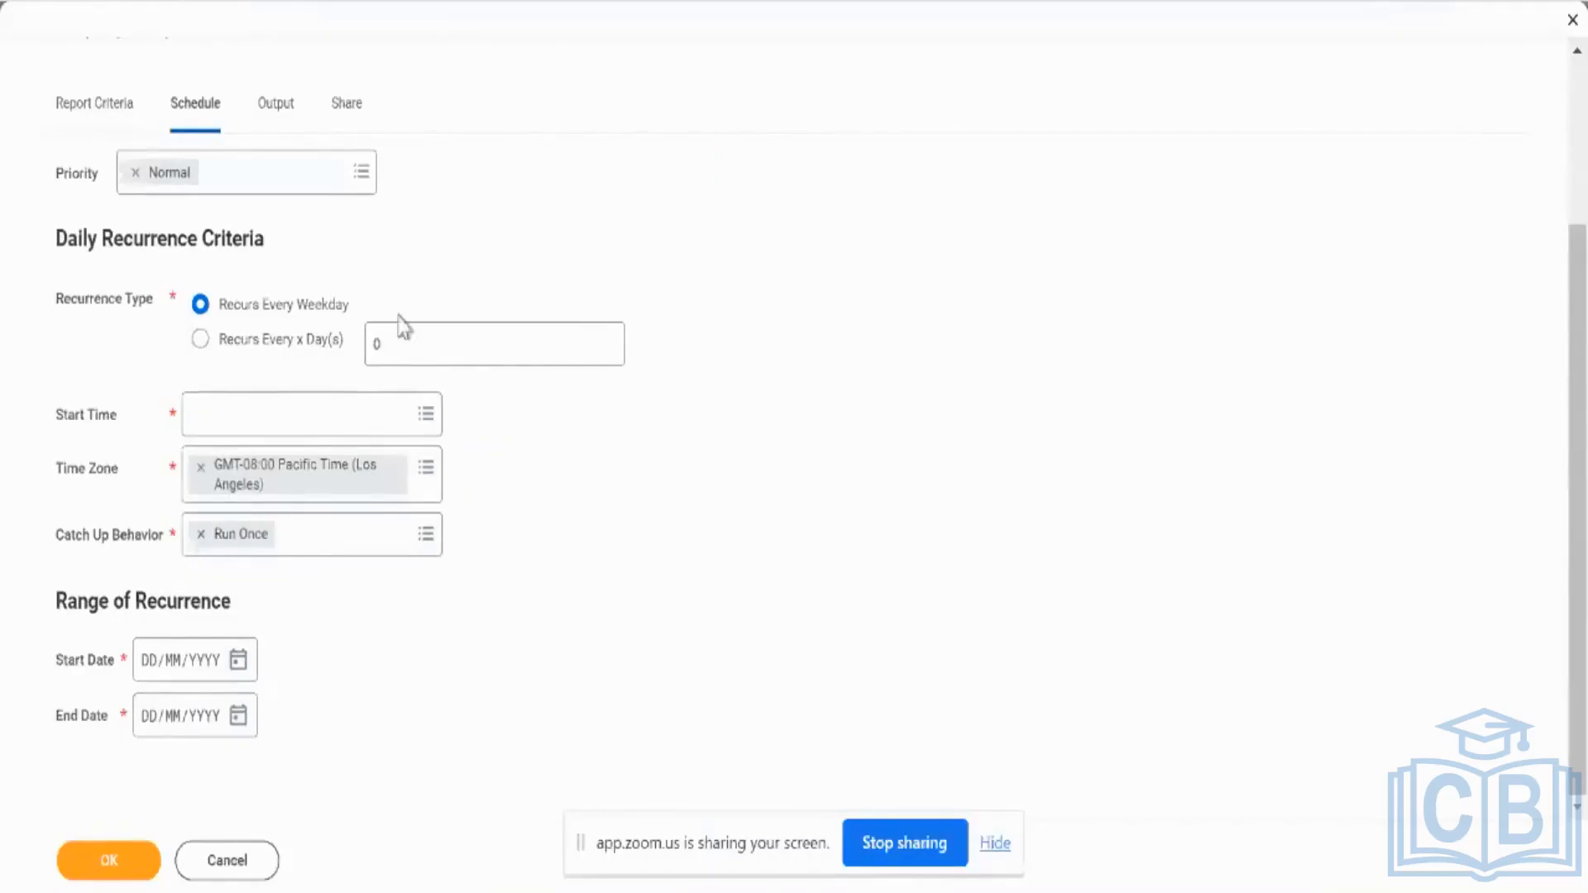
click(263, 124)
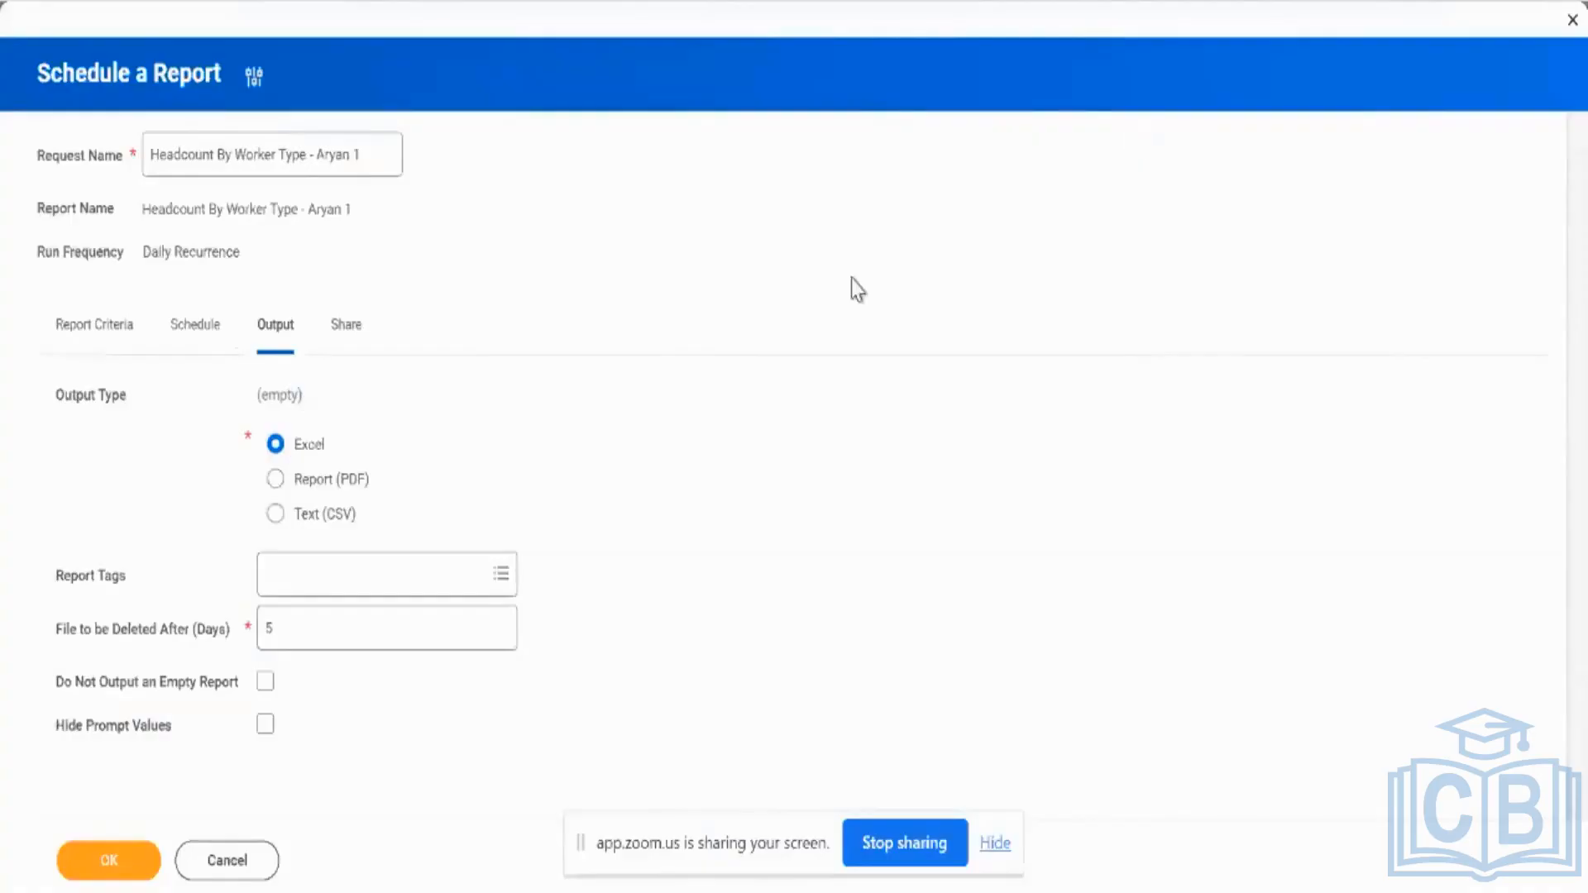
click(347, 326)
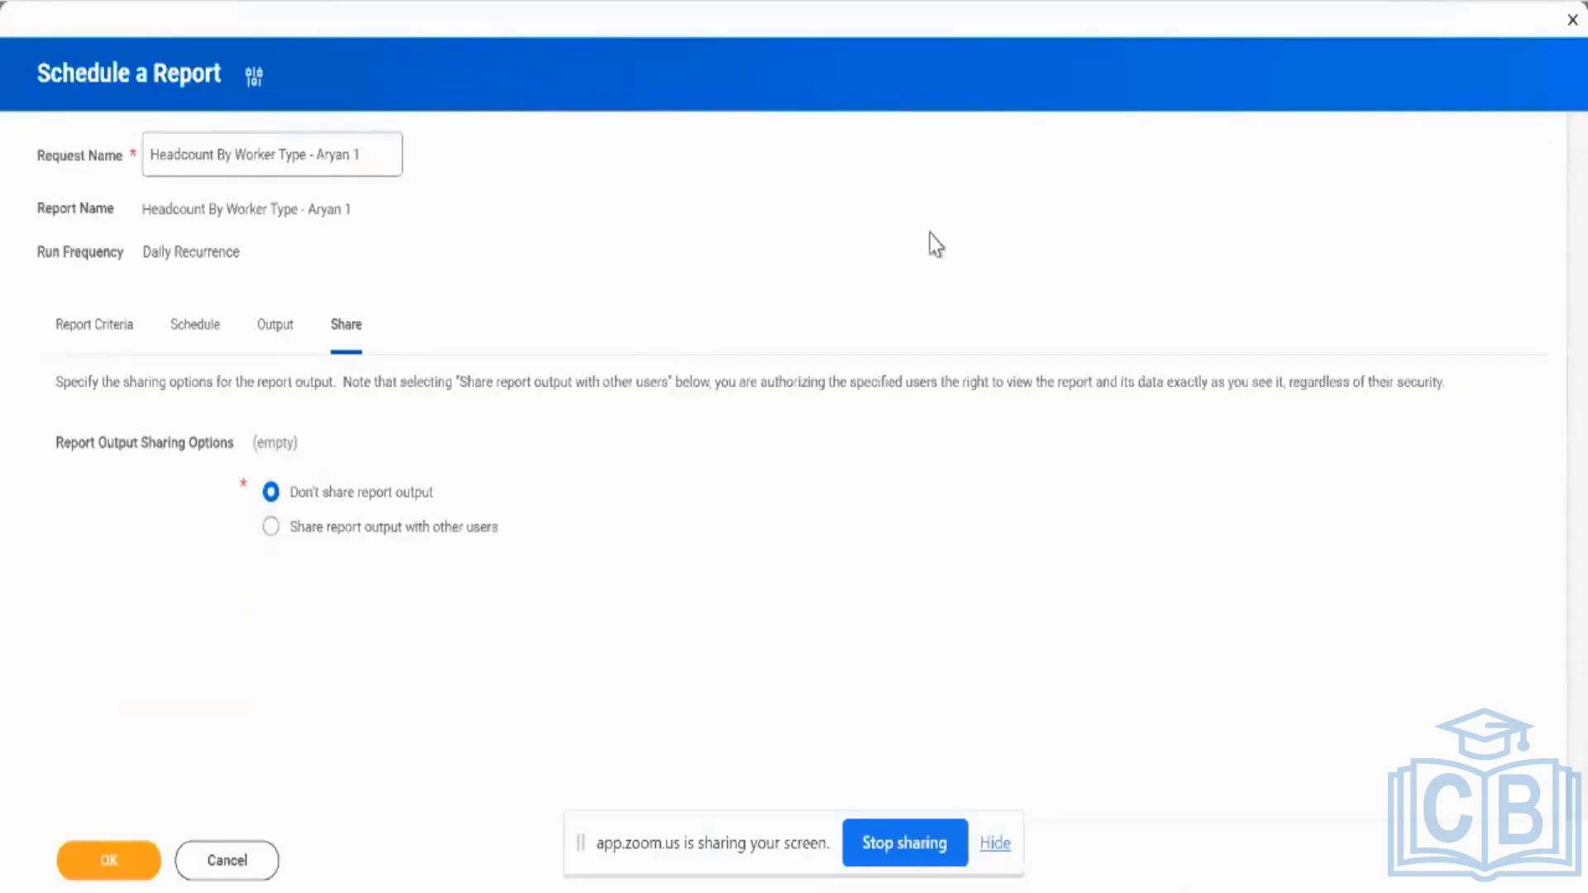
click(466, 527)
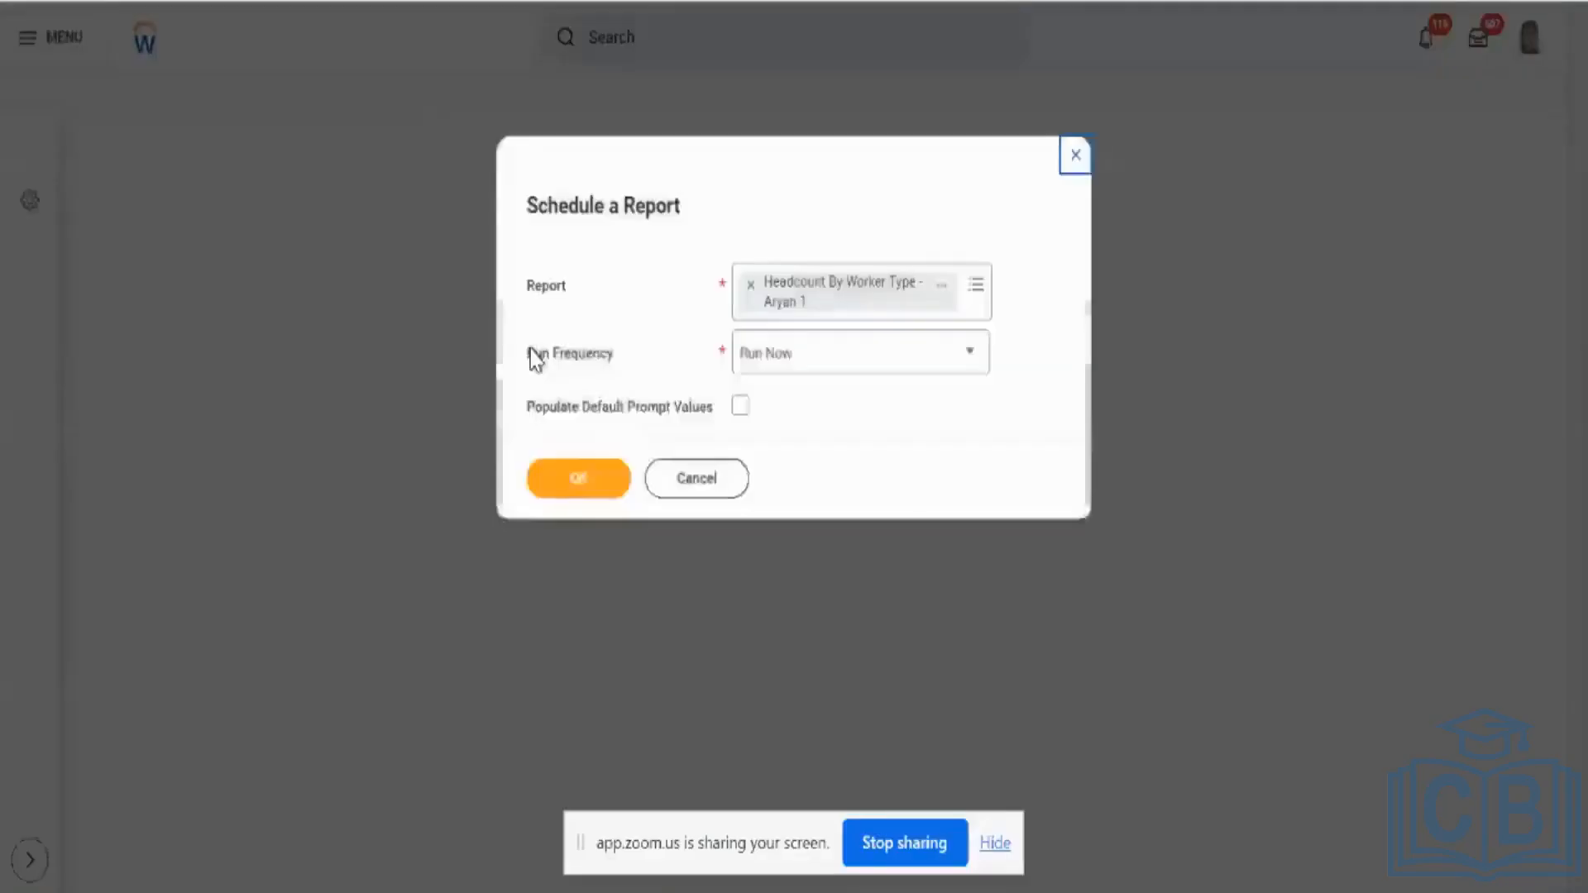
Open the schedule settings for a Run Now frequency, view the report output sharing options, and switch back to the Scheduling Reports slide.
click(589, 492)
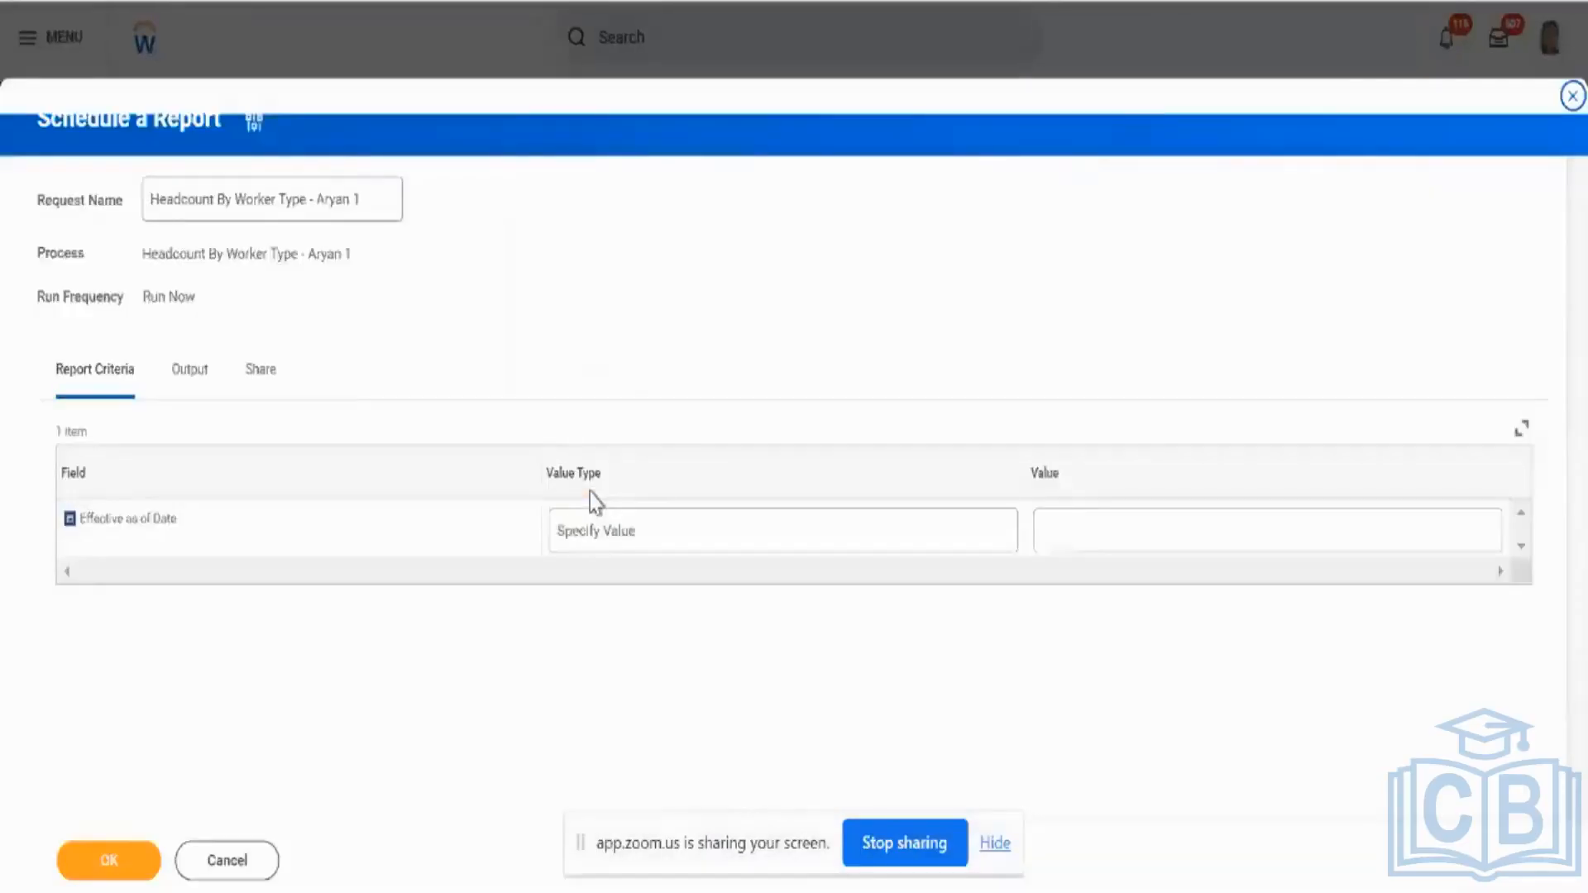
click(269, 378)
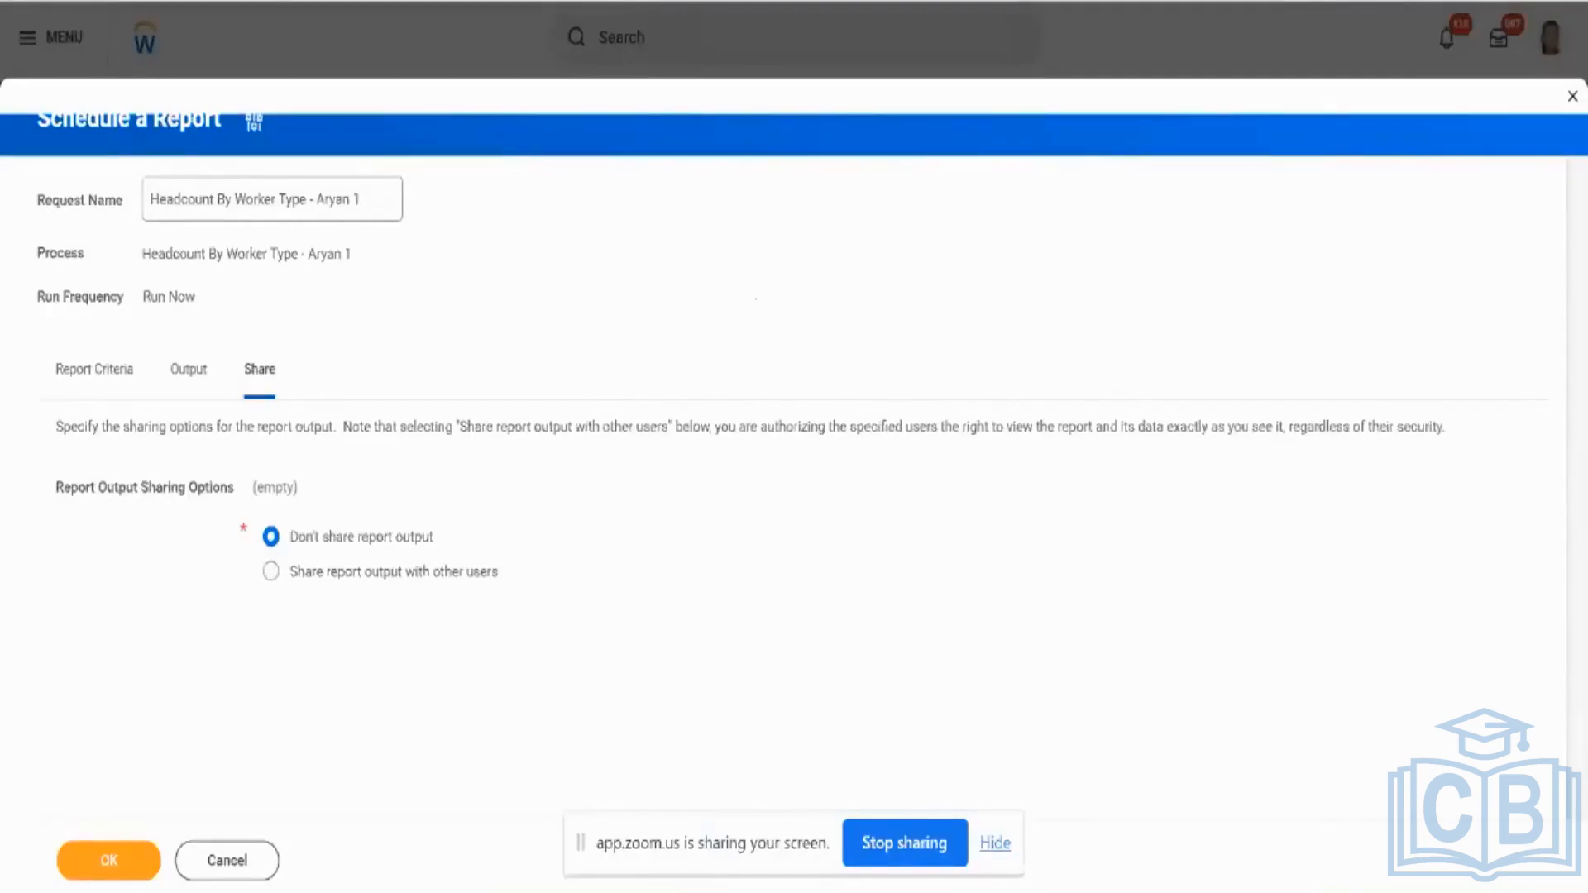
click(629, 1)
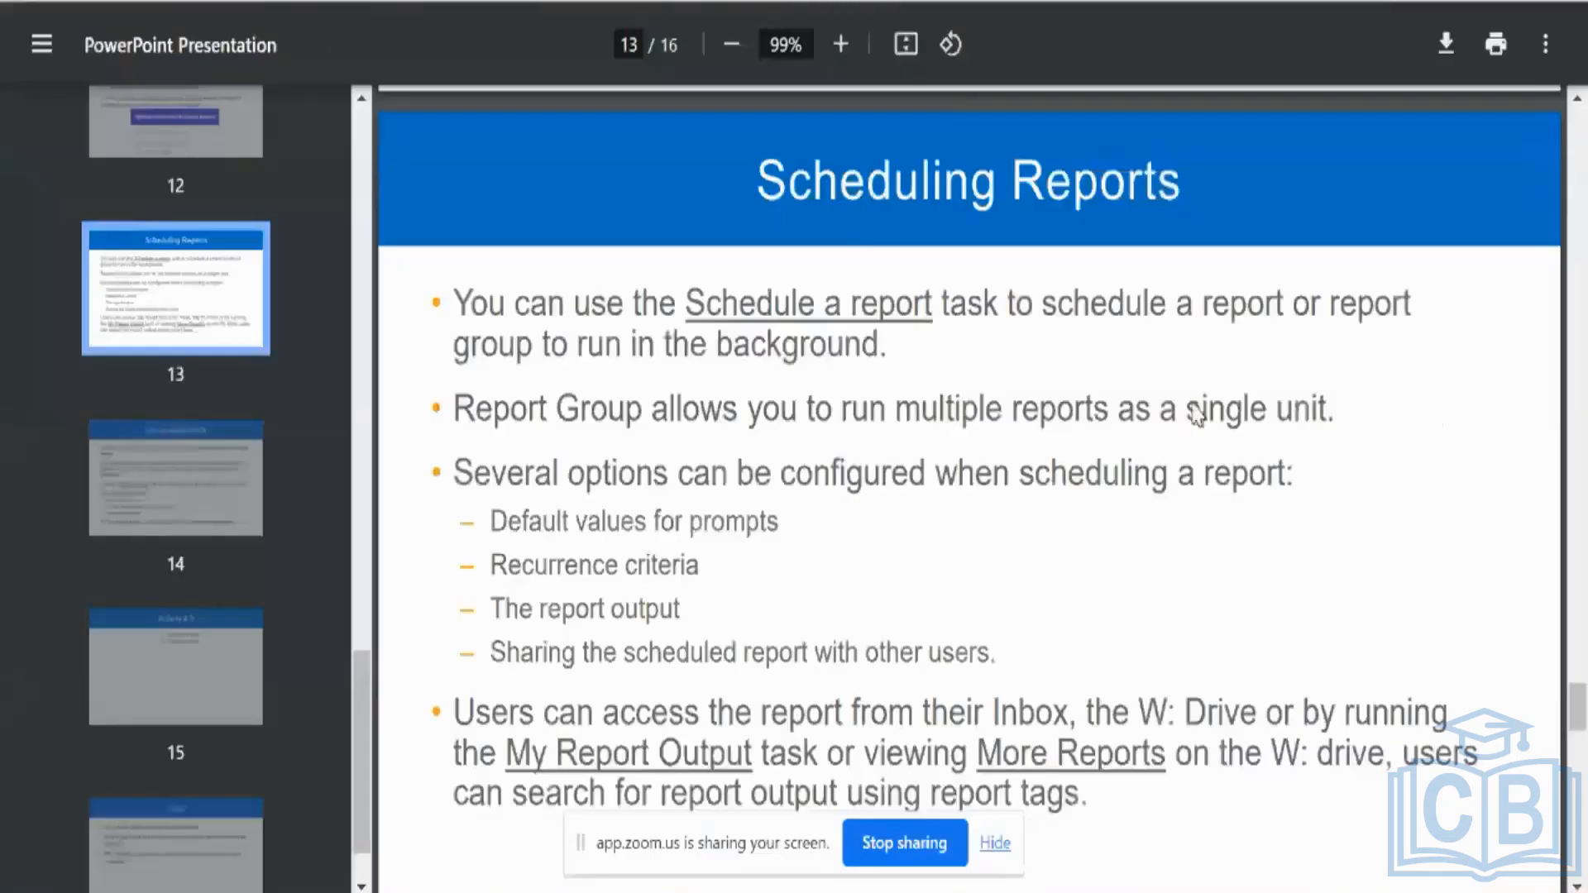